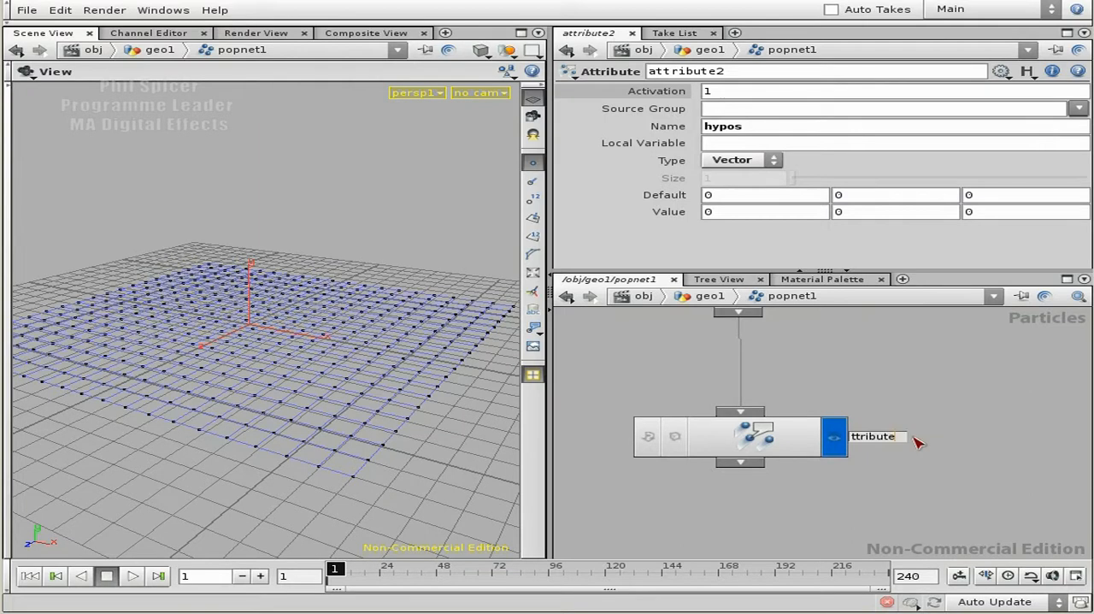
# - Rename the attribute node in the particle network to attribute_hypos
pyautogui.write('_hypos')
pyautogui.press('Return')
pyautogui.moveTo(850, 485); pyautogui.dragTo(930, 450, button='middle')
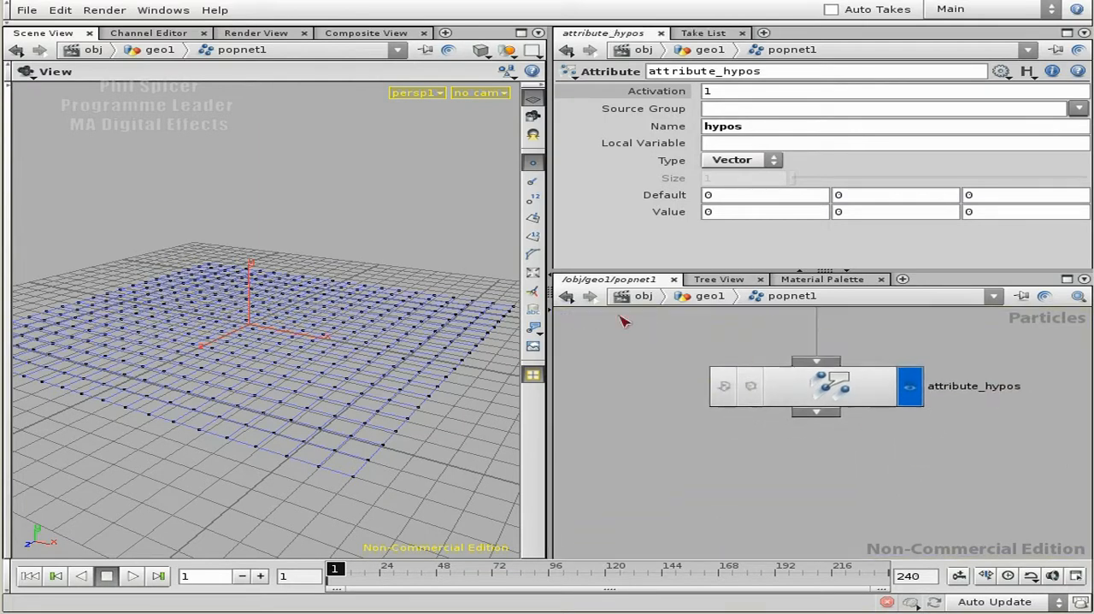
# - Play the particle simulation to frame 27 and examine the particle heights above the grid from several angles
pyautogui.click(133, 576)
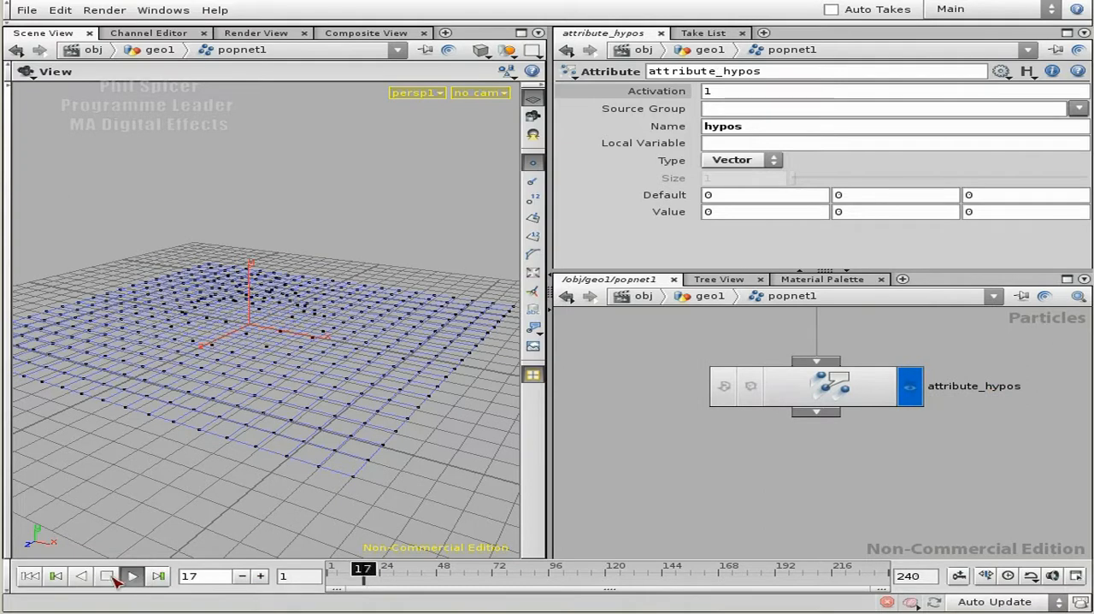
pyautogui.moveTo(227, 434); pyautogui.dragTo(323, 379)
pyautogui.moveTo(279, 315); pyautogui.dragTo(268, 322)
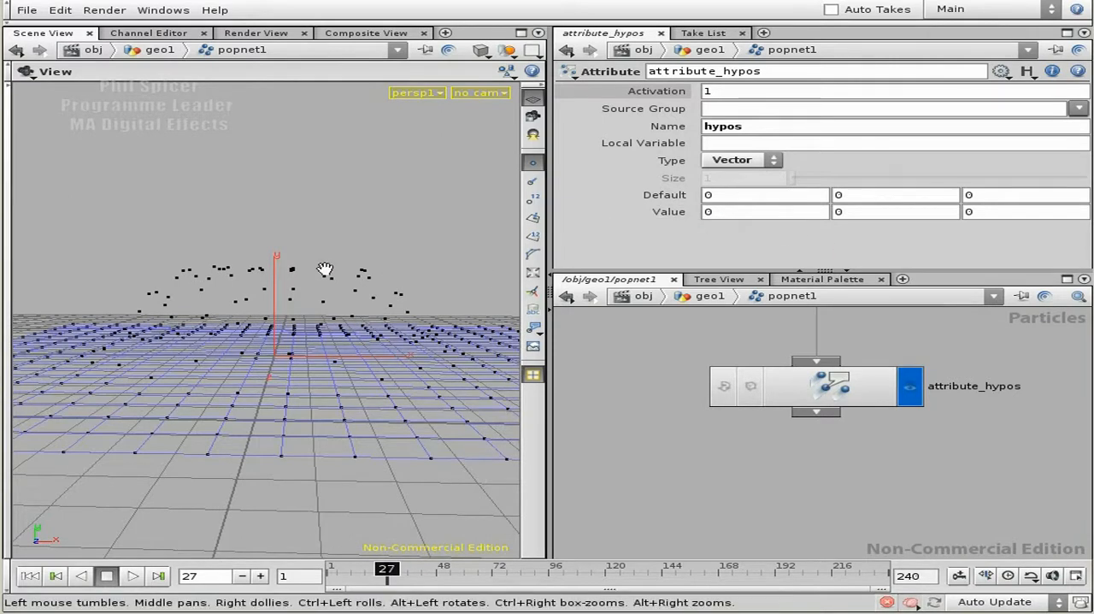
pyautogui.click(717, 216)
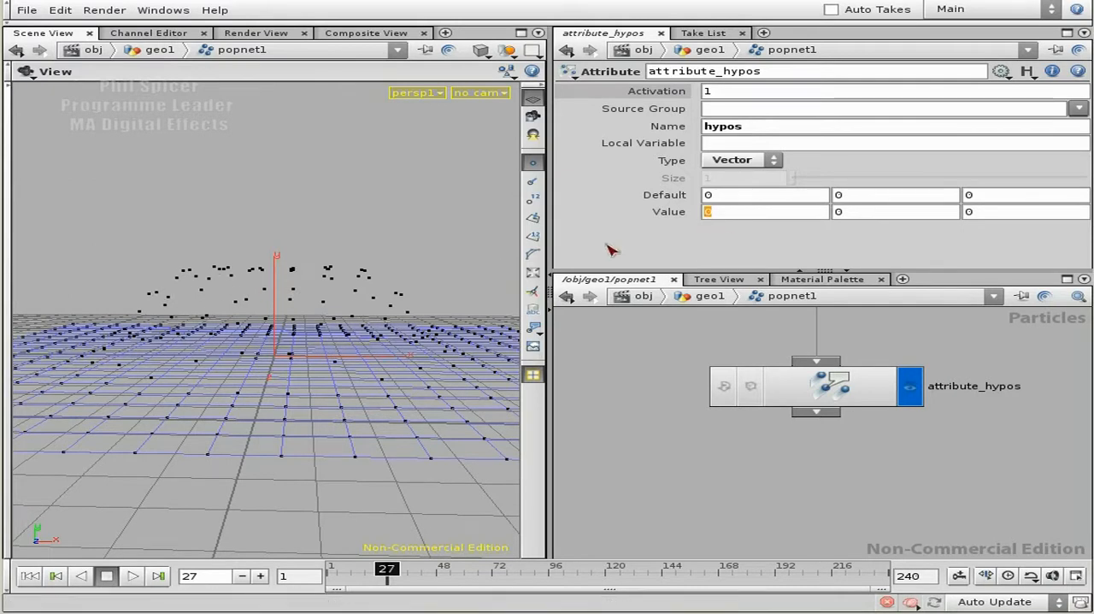
pyautogui.click(708, 196)
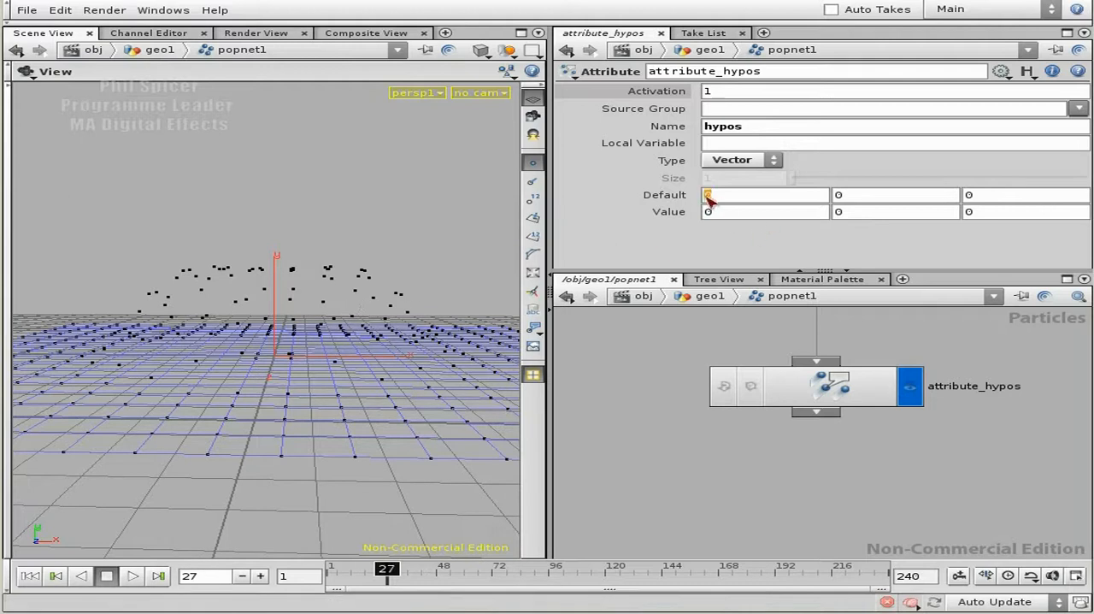
pyautogui.moveTo(391, 341); pyautogui.dragTo(354, 376)
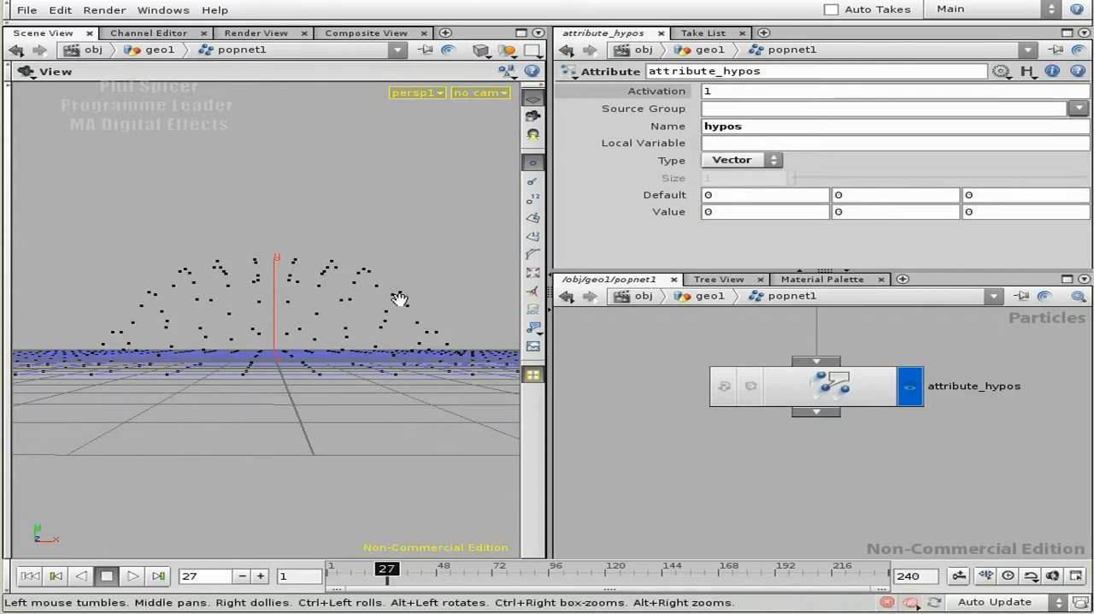
pyautogui.moveTo(447, 285); pyautogui.dragTo(362, 364)
# - Set the first Value component of the hypos attribute to the expression if($TY>$HYPOSX,$TY,$HYPOSX)
pyautogui.doubleClick(722, 214)
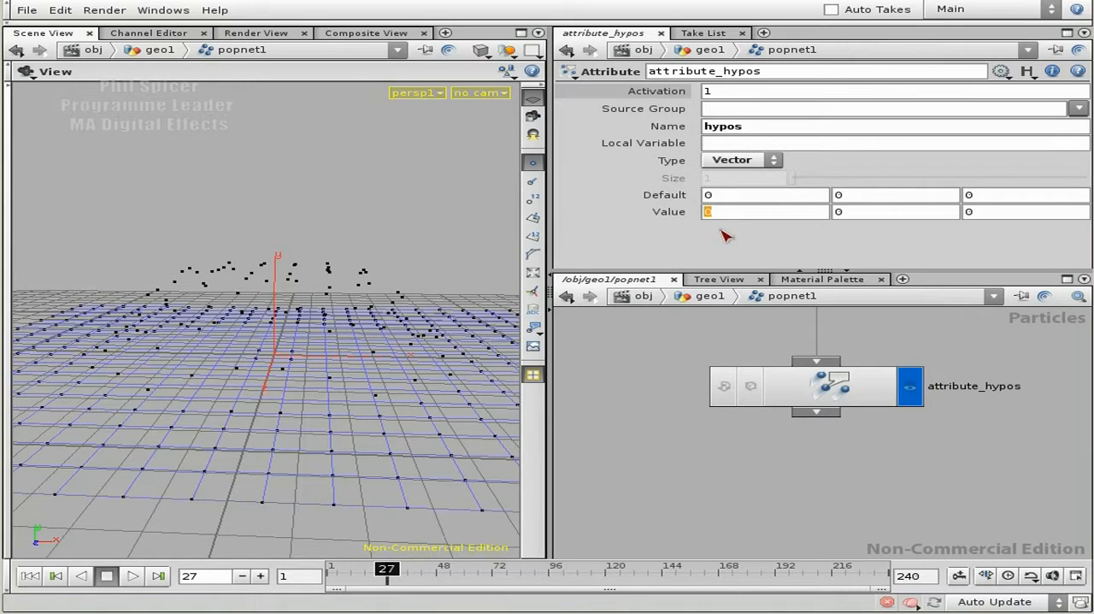
pyautogui.write('if(')
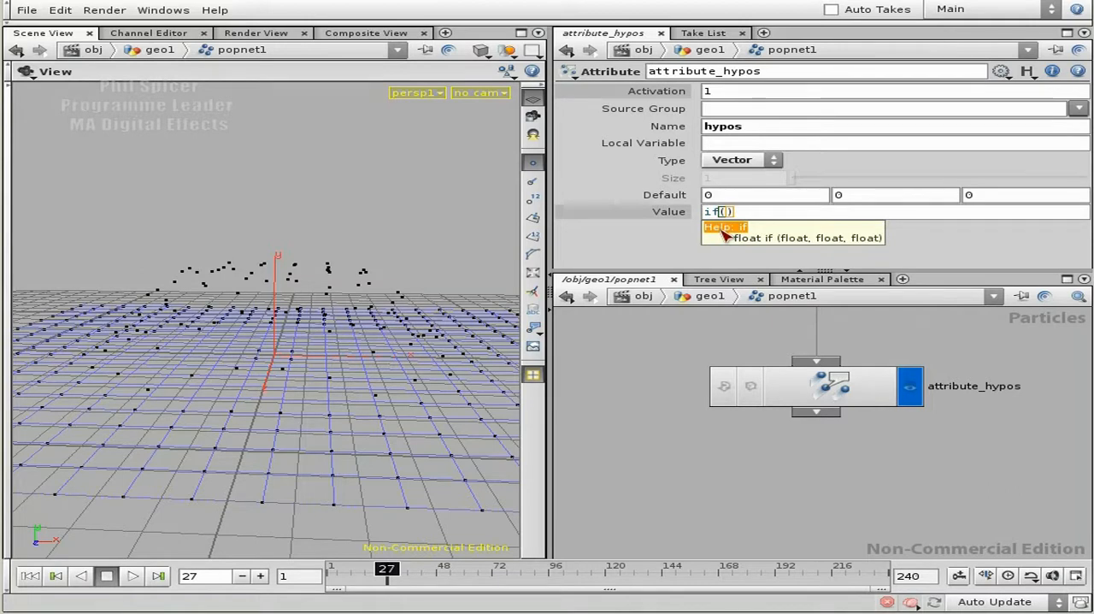
pyautogui.click(730, 211)
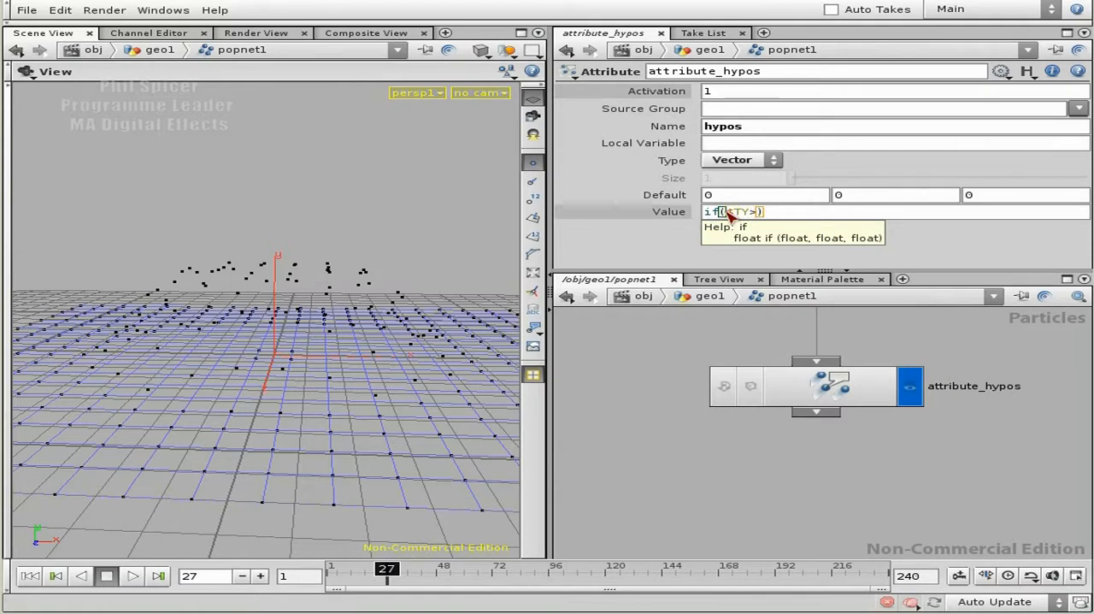
pyautogui.write('$TY>$HYPOSX')
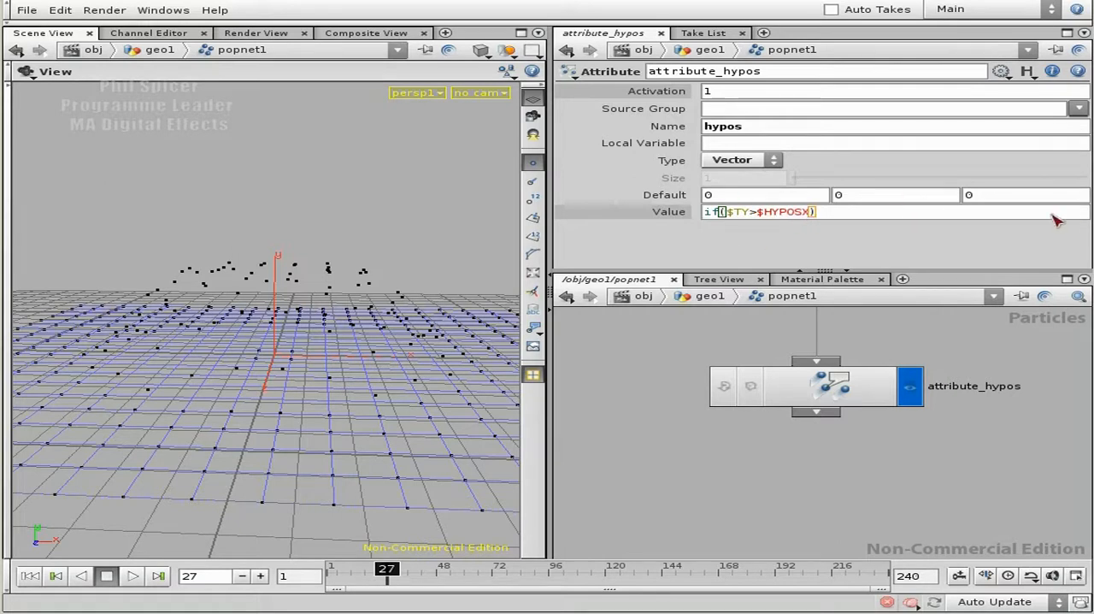
pyautogui.click(757, 214)
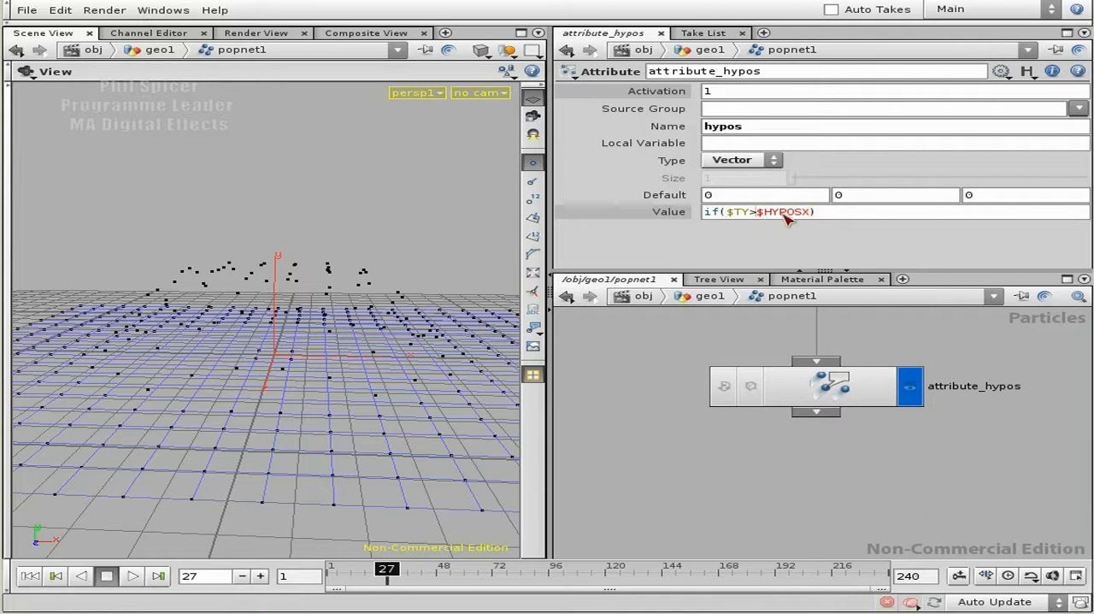
pyautogui.click(747, 212)
pyautogui.moveTo(746, 212); pyautogui.dragTo(729, 212)
pyautogui.click(820, 214)
pyautogui.write(', $TY, $HYPOSX')
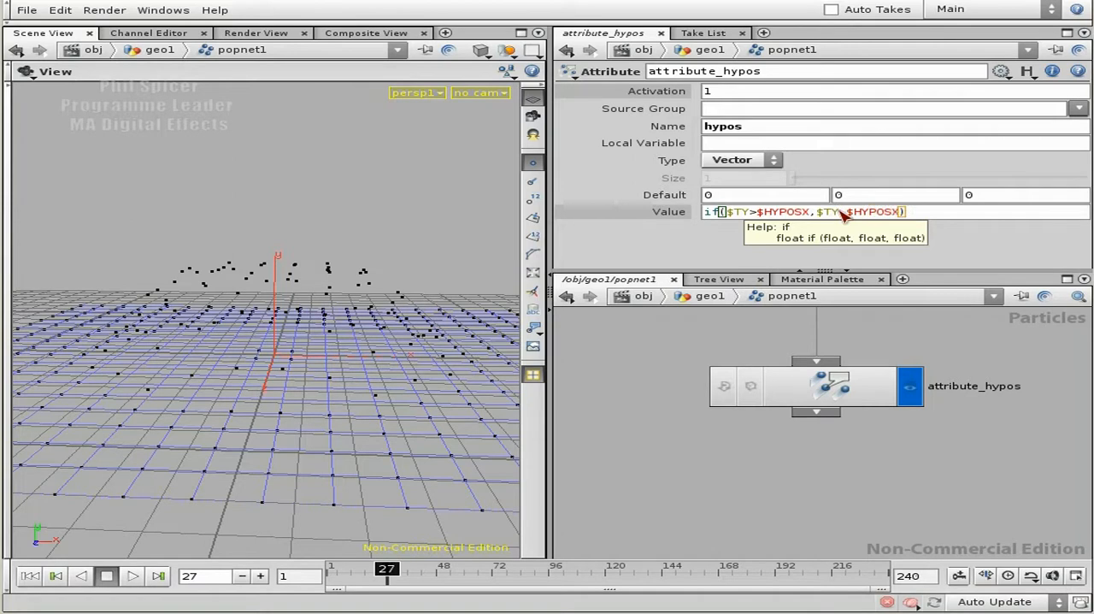
pyautogui.press('Return')
pyautogui.click(808, 212)
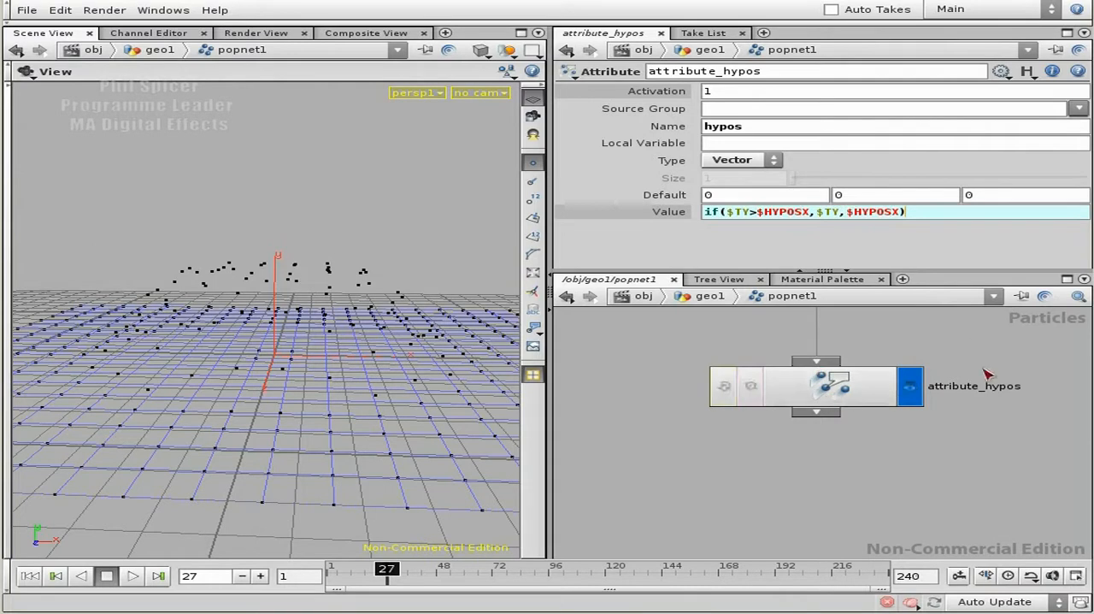
pyautogui.keyDown('ctrl'); pyautogui.middleClick(654, 214); pyautogui.keyUp('ctrl')
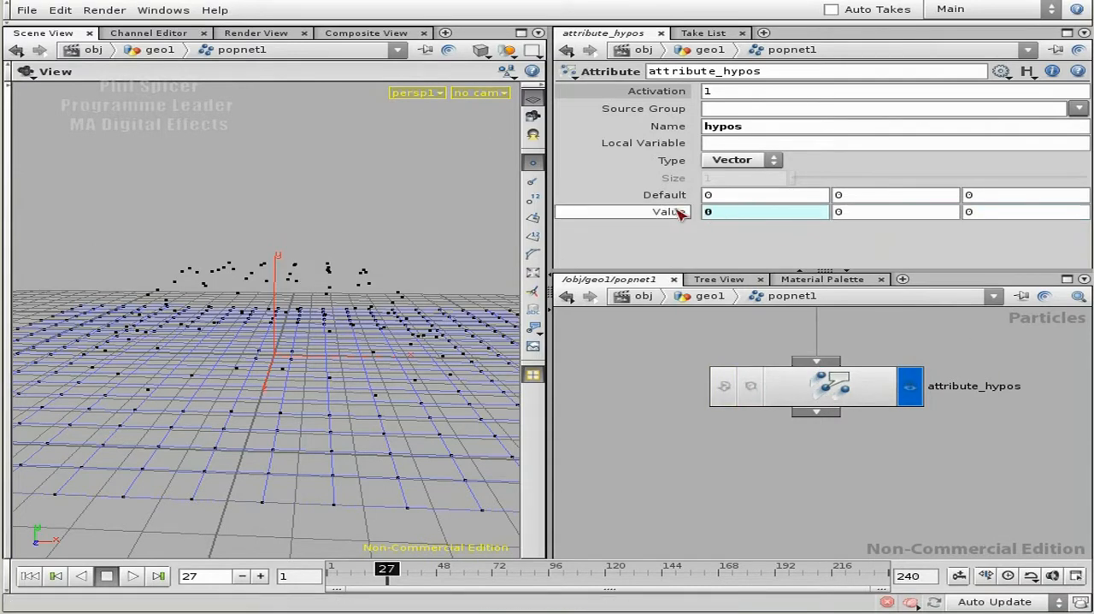
# - Replay the simulation from frame 1 to frame 55 and inspect the particle motion over the grid
pyautogui.click(30, 575)
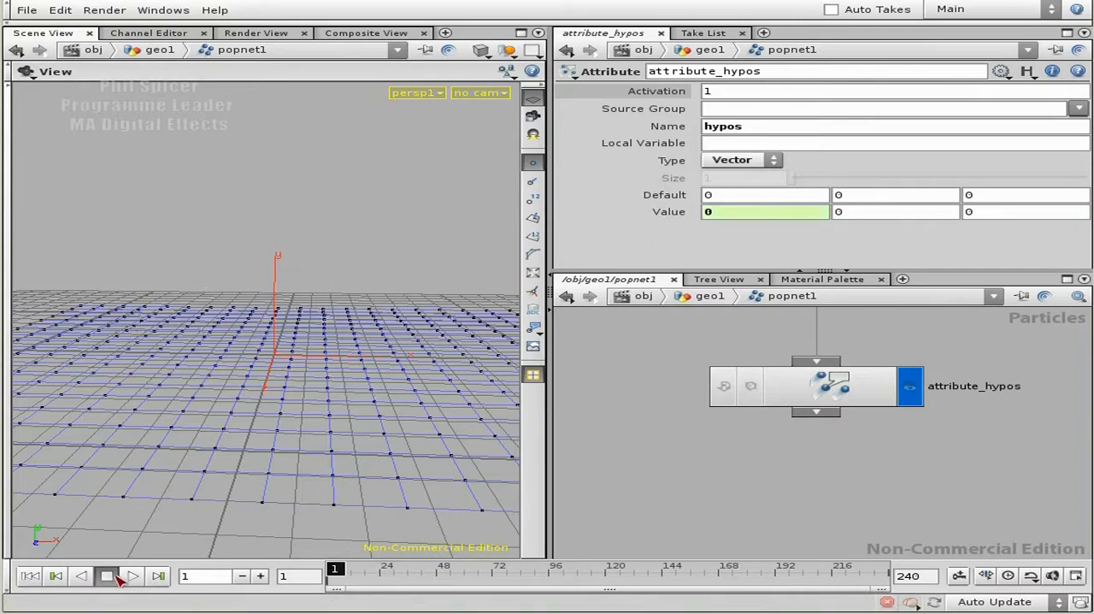
pyautogui.click(130, 575)
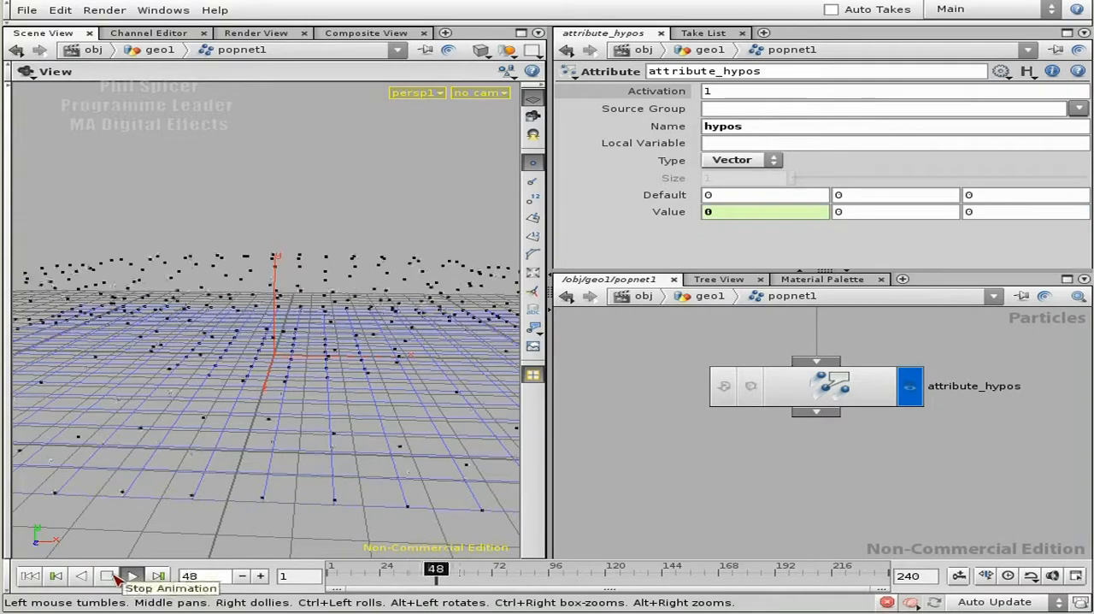
pyautogui.click(109, 576)
pyautogui.moveTo(362, 428); pyautogui.dragTo(276, 410)
pyautogui.moveTo(303, 306); pyautogui.dragTo(275, 331)
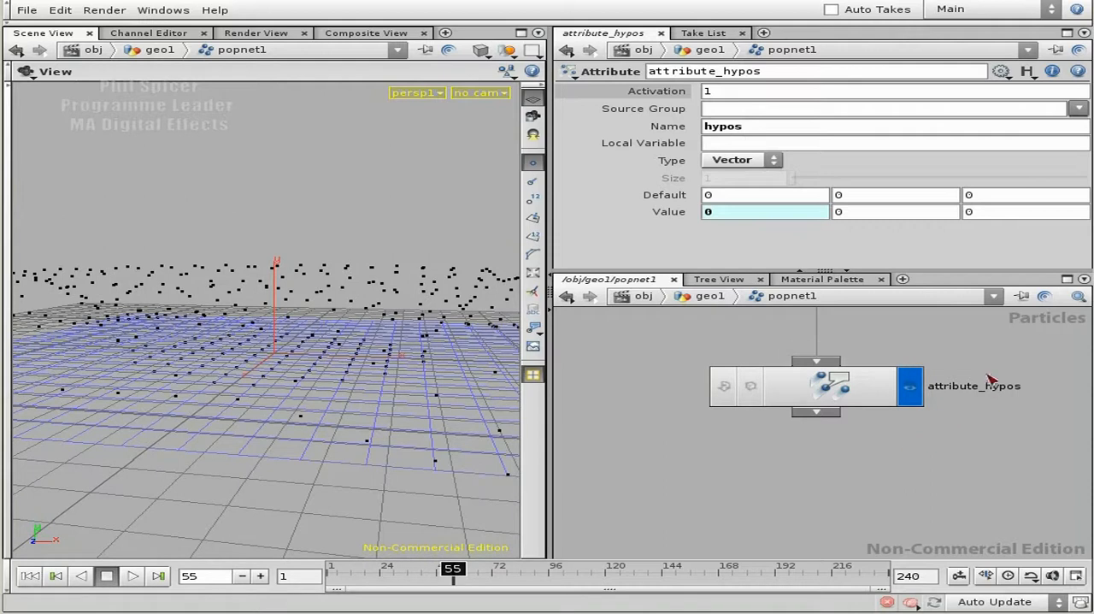
# - Open the geometry spreadsheet of attribute_hypos at the hypos columns and place it clear of the scene's particles
pyautogui.press('h')
pyautogui.rightClick(833, 462)
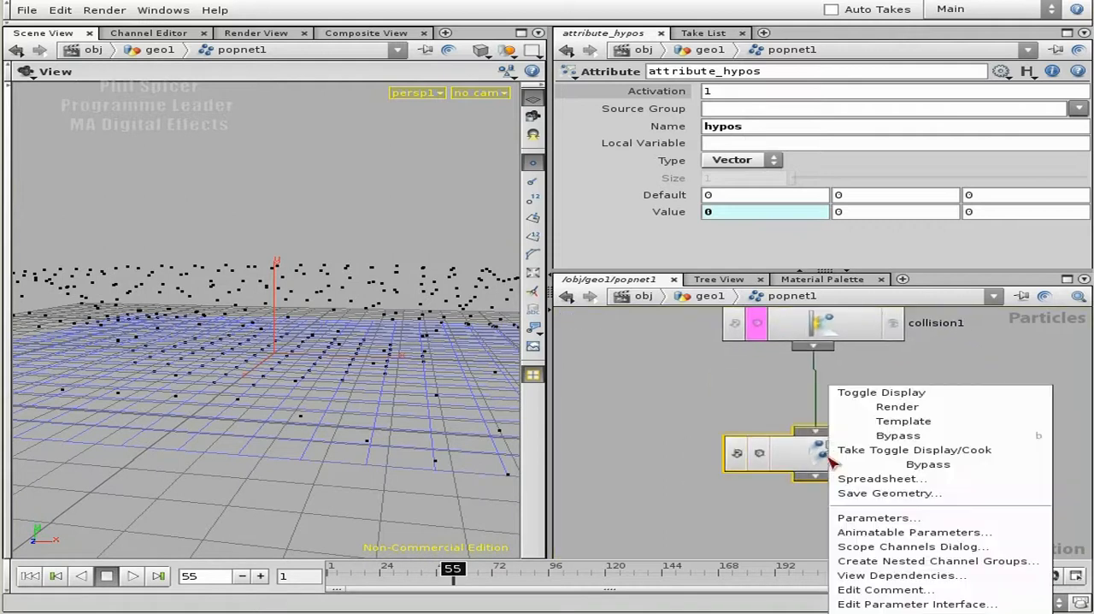
pyautogui.click(925, 481)
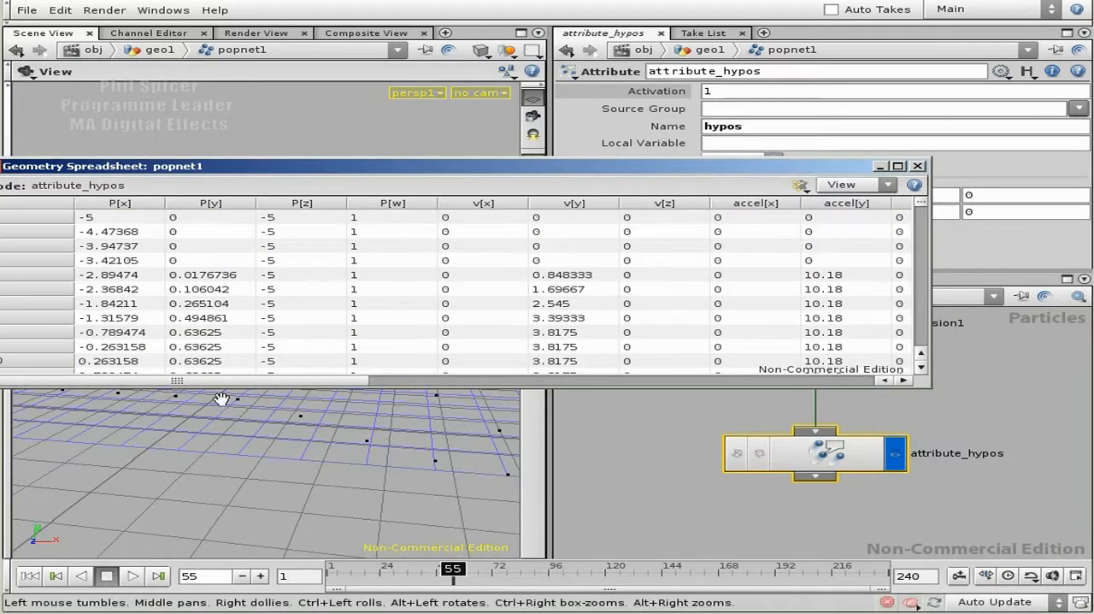
pyautogui.moveTo(230, 383); pyautogui.dragTo(804, 372)
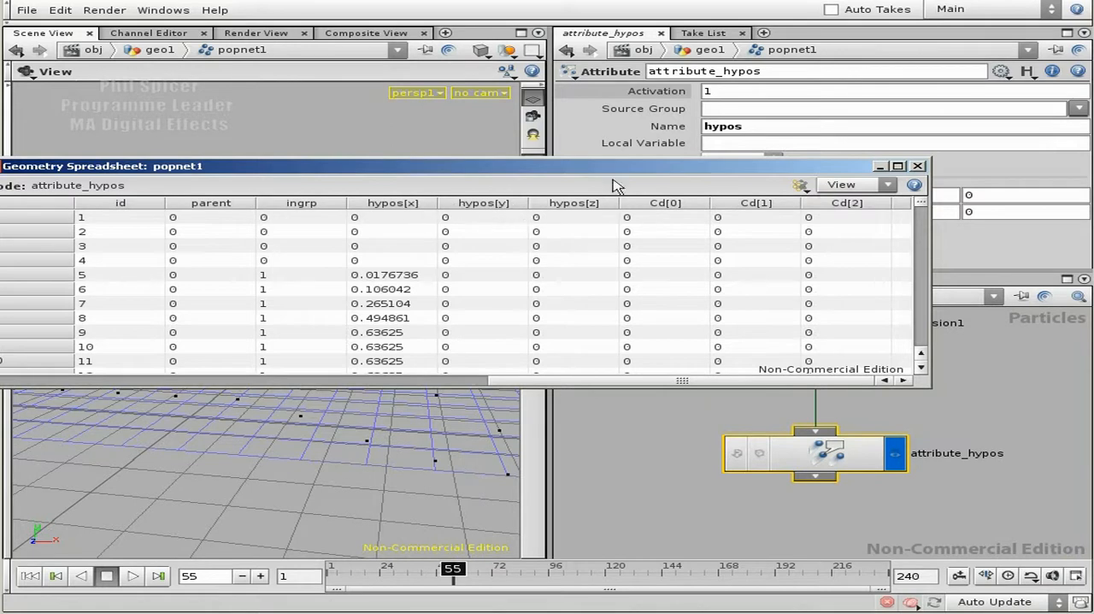
pyautogui.moveTo(612, 168); pyautogui.dragTo(763, 38)
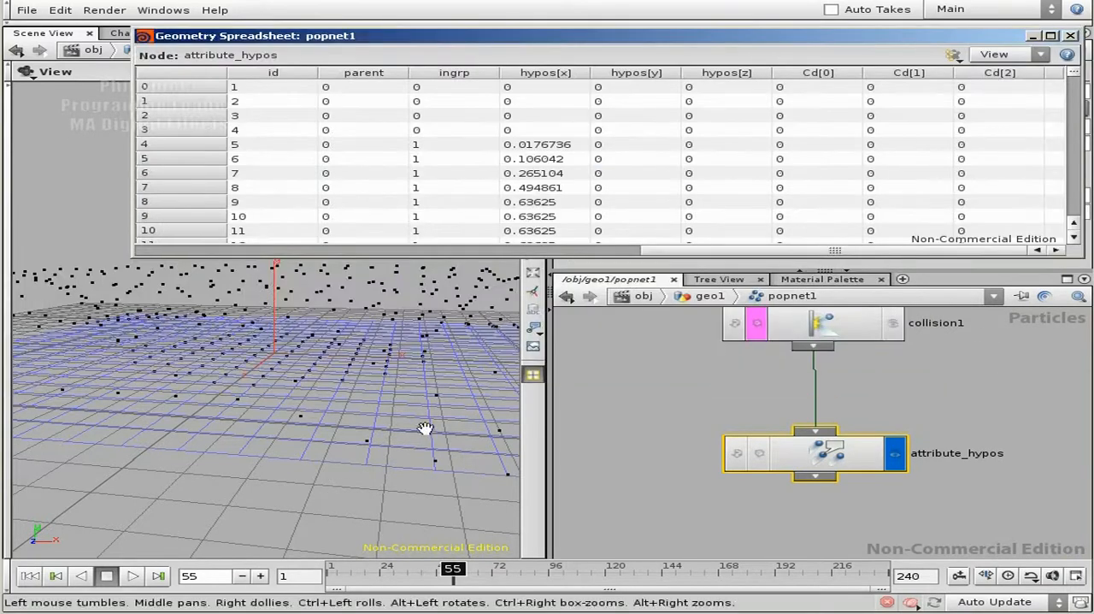
pyautogui.moveTo(578, 44); pyautogui.dragTo(563, 323)
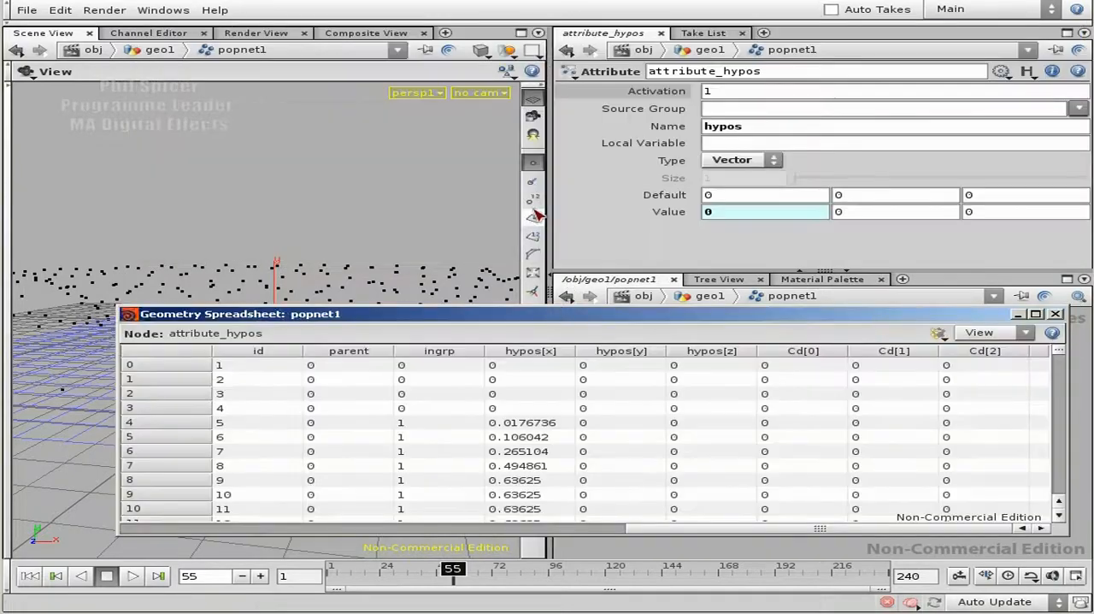
# - Display point numbers in the scene and frame the grid corner around point 0 beside the spreadsheet
pyautogui.moveTo(291, 265); pyautogui.dragTo(281, 241)
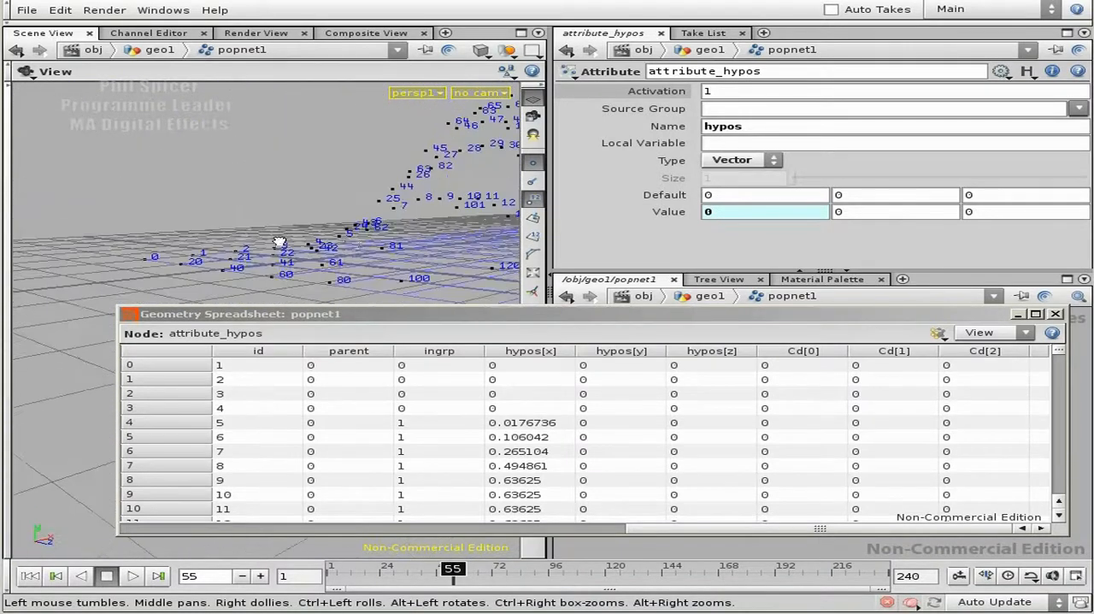
pyautogui.moveTo(212, 242)
pyautogui.mouseDown()
pyautogui.moveTo(242, 260)
pyautogui.moveTo(214, 251)
pyautogui.mouseUp()
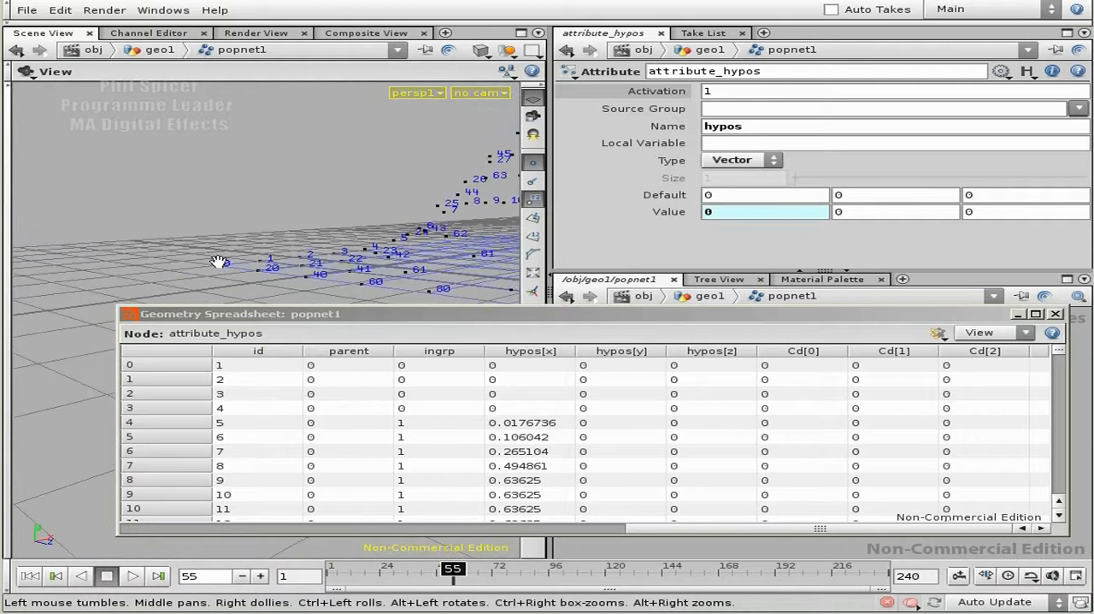
pyautogui.moveTo(389, 318); pyautogui.dragTo(352, 305)
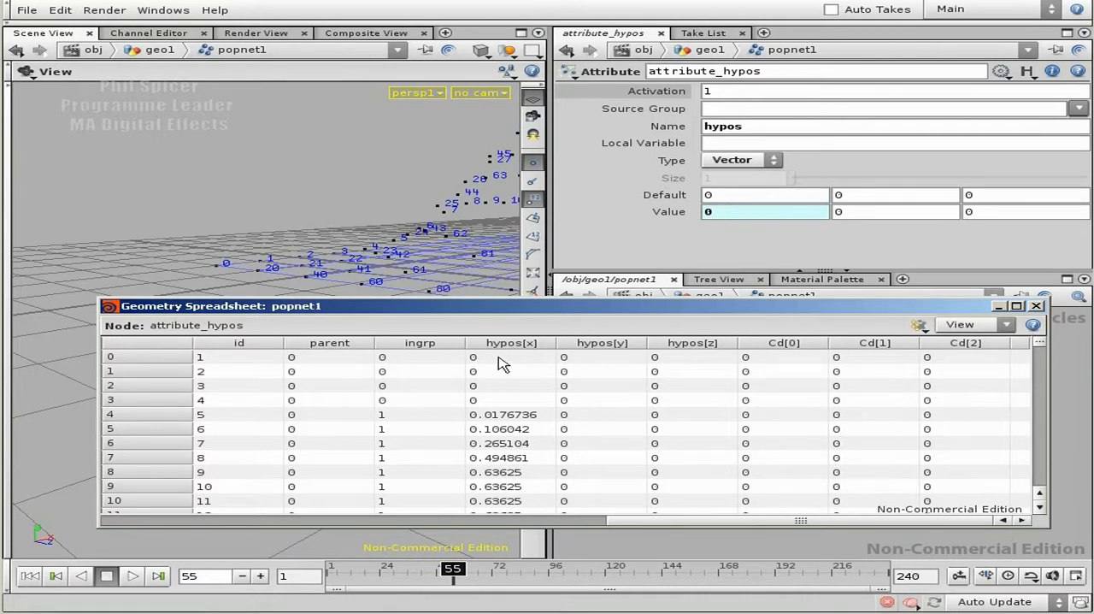
# - Advance the simulation frame by frame to frame 102, comparing hypos[x] with the numbered points' heights, and dismiss the spreadsheet
pyautogui.click(263, 578)
pyautogui.click(262, 577)
pyautogui.click(262, 578)
pyautogui.click(262, 577)
pyautogui.click(262, 578)
pyautogui.click(263, 578)
pyautogui.click(263, 578)
pyautogui.click(262, 578)
pyautogui.click(262, 578)
pyautogui.click(262, 578)
pyautogui.click(262, 578)
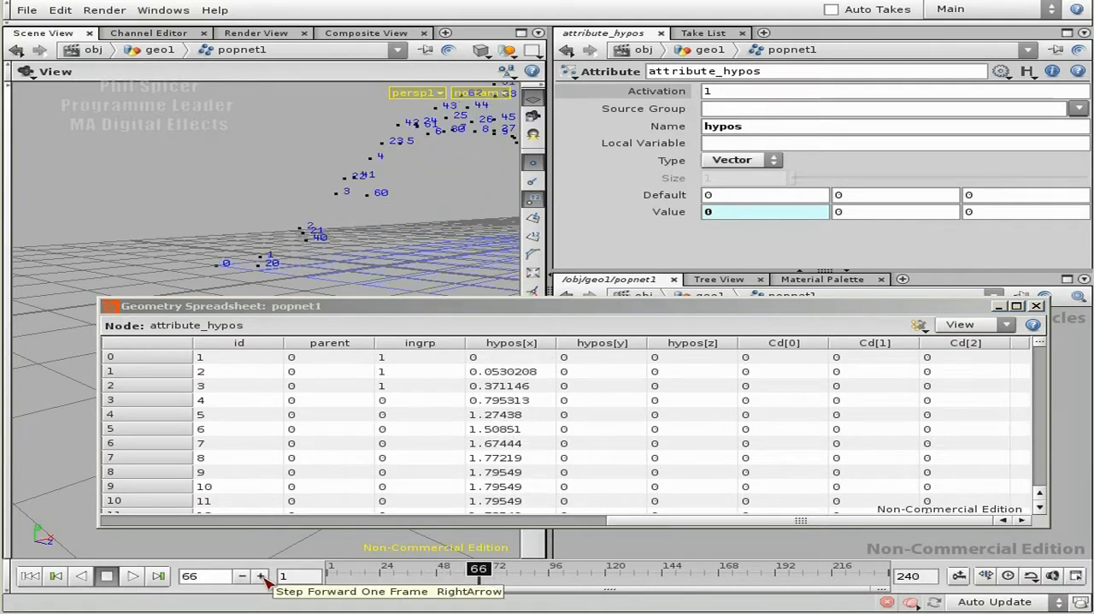
pyautogui.click(262, 577)
pyautogui.click(263, 578)
pyautogui.click(262, 577)
pyautogui.click(263, 577)
pyautogui.click(263, 577)
pyautogui.click(262, 578)
pyautogui.click(262, 578)
pyautogui.click(262, 577)
pyautogui.click(262, 578)
pyautogui.click(262, 578)
pyautogui.click(263, 578)
pyautogui.click(263, 577)
pyautogui.click(262, 577)
pyautogui.click(263, 577)
pyautogui.click(262, 578)
pyautogui.click(262, 578)
pyautogui.click(262, 577)
pyautogui.click(263, 577)
pyautogui.click(262, 578)
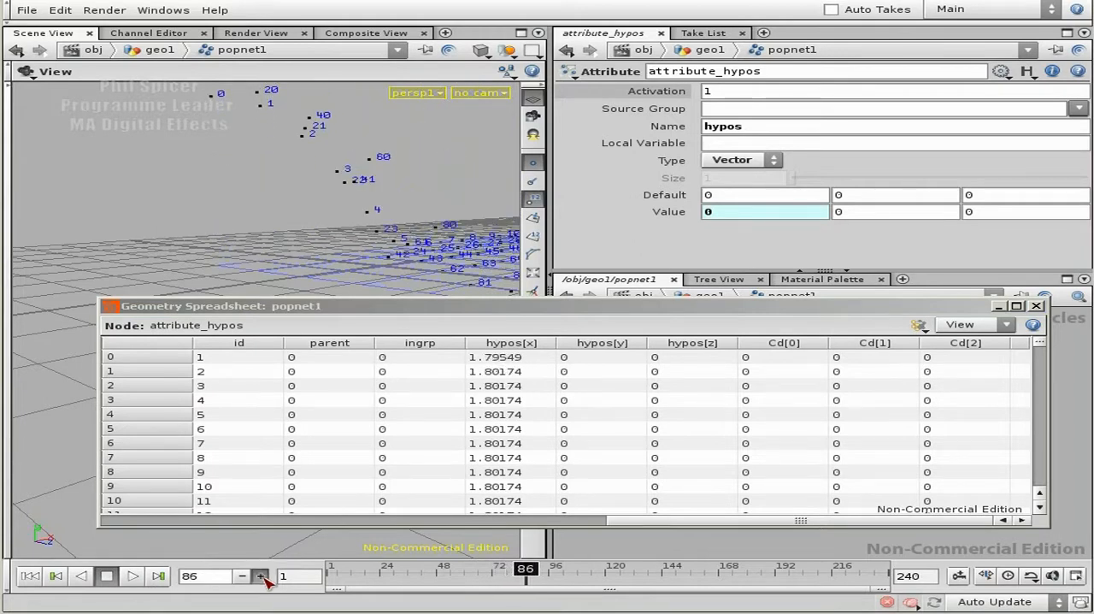
pyautogui.click(263, 578)
pyautogui.click(262, 577)
pyautogui.click(262, 578)
pyautogui.click(262, 578)
pyautogui.click(262, 577)
pyautogui.click(261, 577)
pyautogui.click(261, 577)
pyautogui.click(261, 577)
pyautogui.click(262, 577)
pyautogui.click(261, 577)
pyautogui.click(262, 577)
pyautogui.click(262, 577)
pyautogui.click(261, 577)
pyautogui.click(262, 577)
pyautogui.click(261, 576)
pyautogui.click(261, 577)
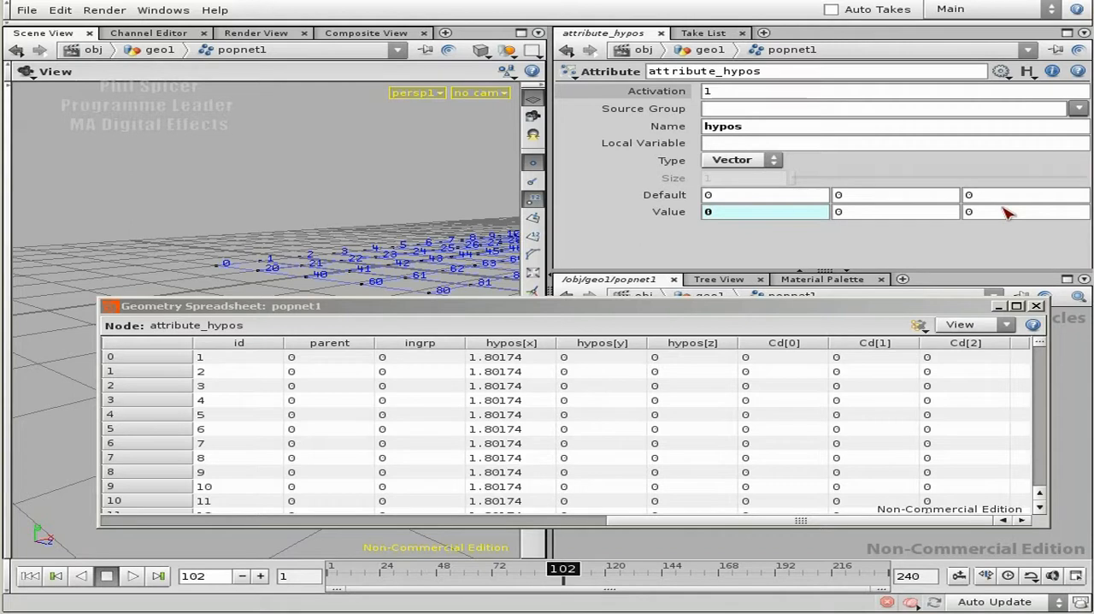
pyautogui.click(996, 305)
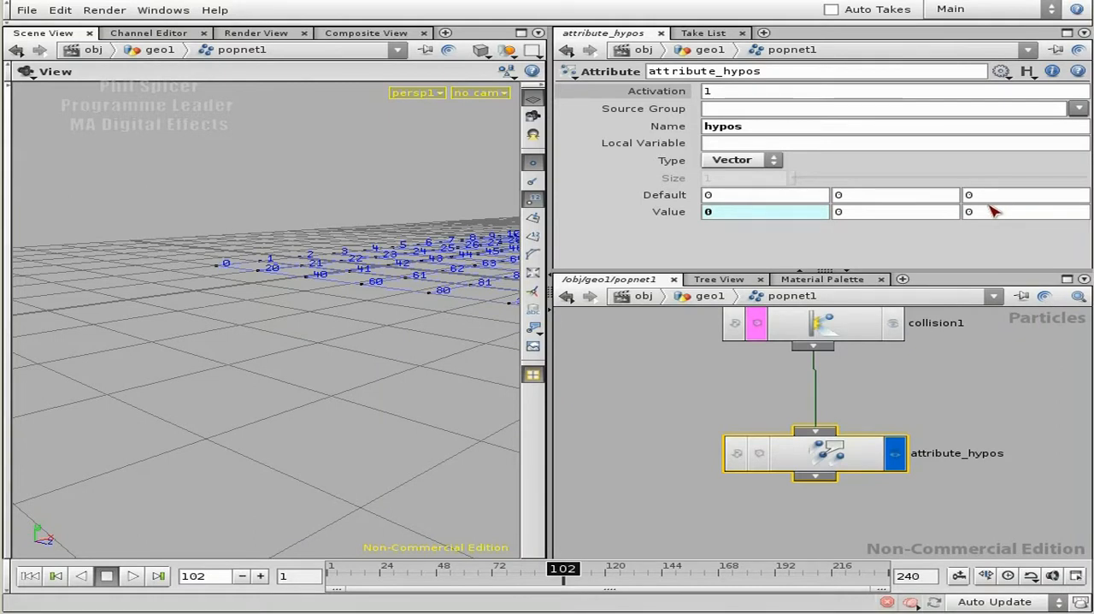
# - Copy the expression in the first Value component of hypos into the second Value component
pyautogui.click(671, 212)
pyautogui.click(731, 213)
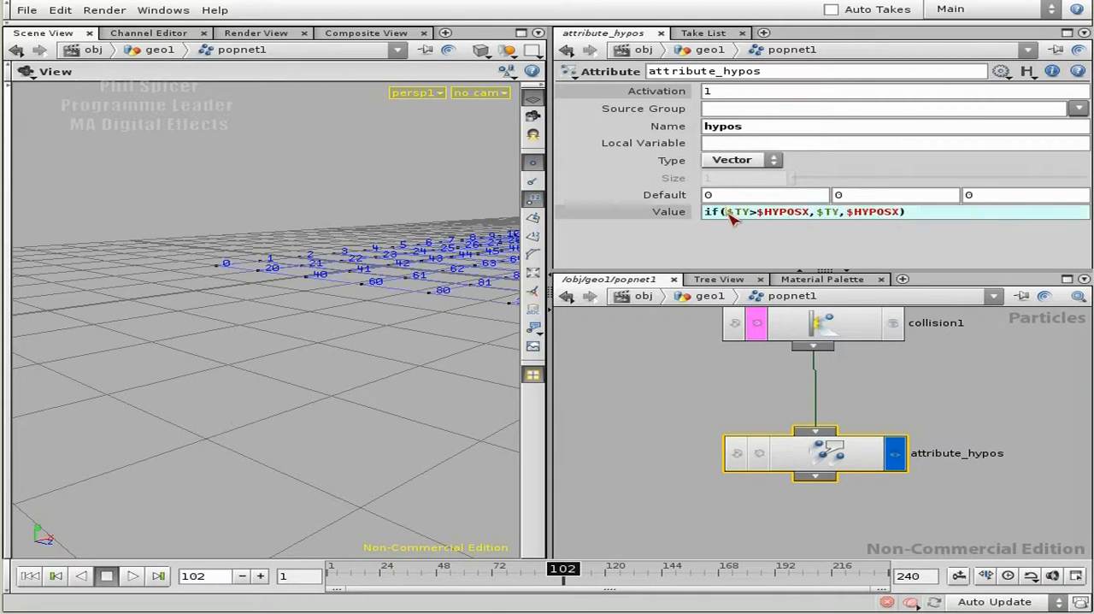
pyautogui.moveTo(907, 212); pyautogui.dragTo(700, 218)
pyautogui.hotkey('ctrl', 'c')
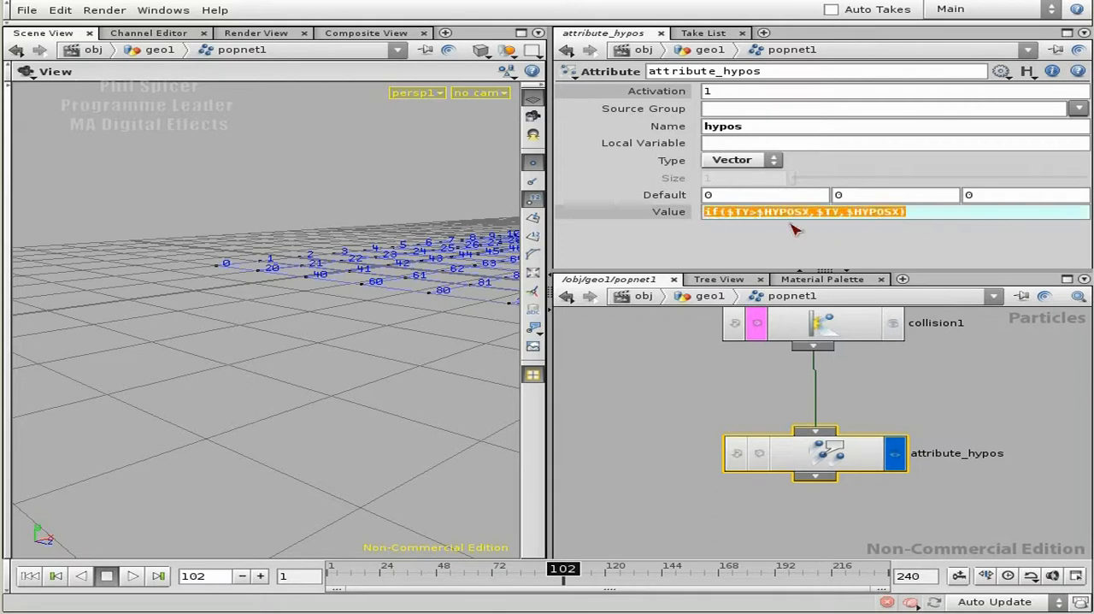
pyautogui.press('Return')
pyautogui.doubleClick(854, 214)
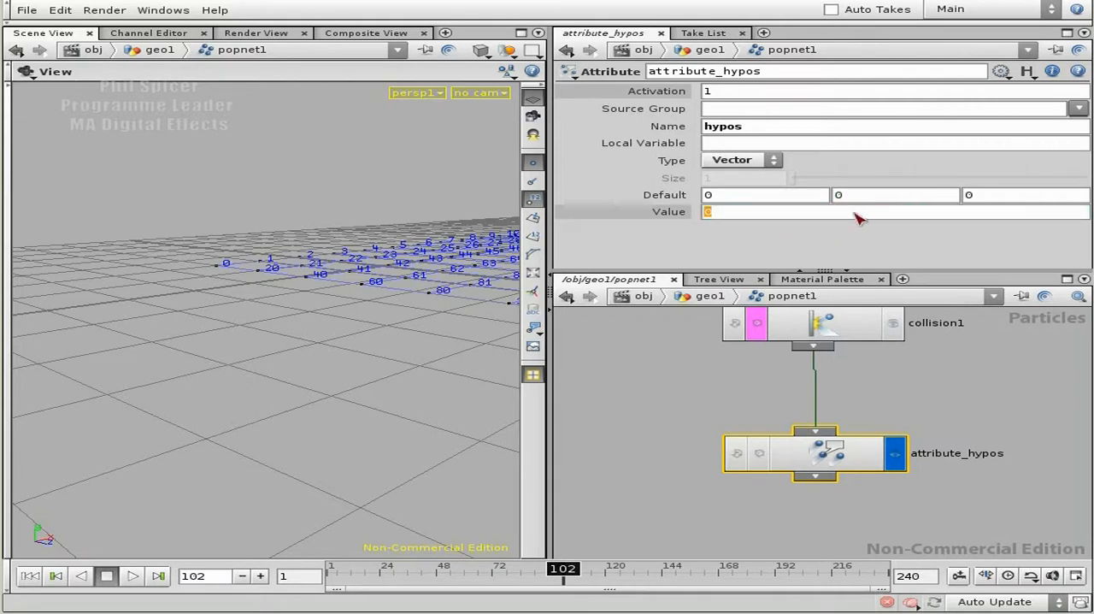
pyautogui.hotkey('ctrl', 'v')
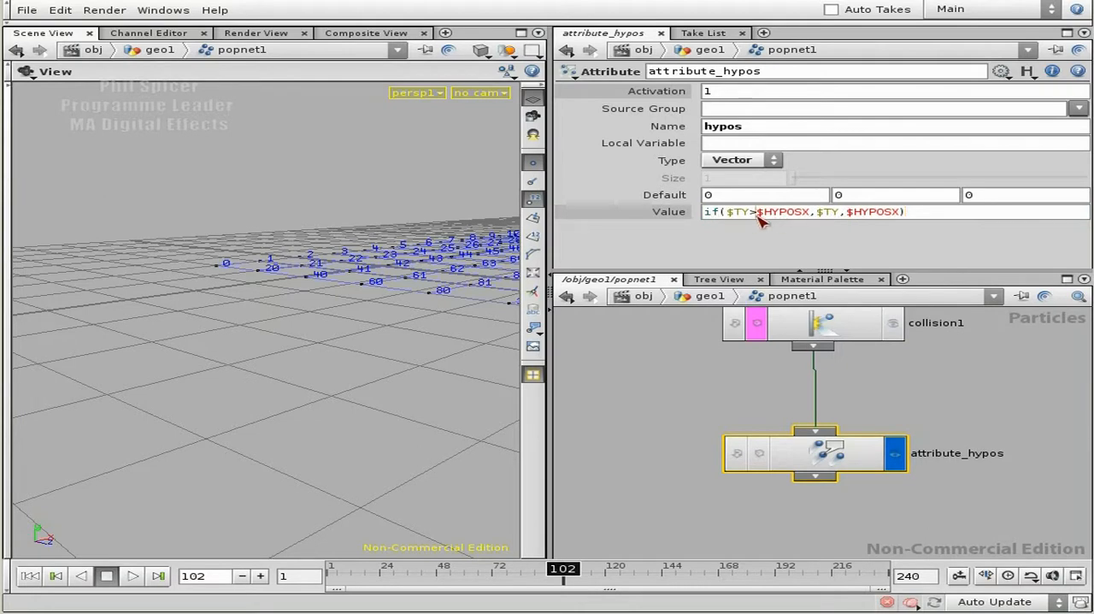
# - Change the expression in the second Value component of hypos to if($TY>=$HYPOSX,0,1)
pyautogui.write('=')
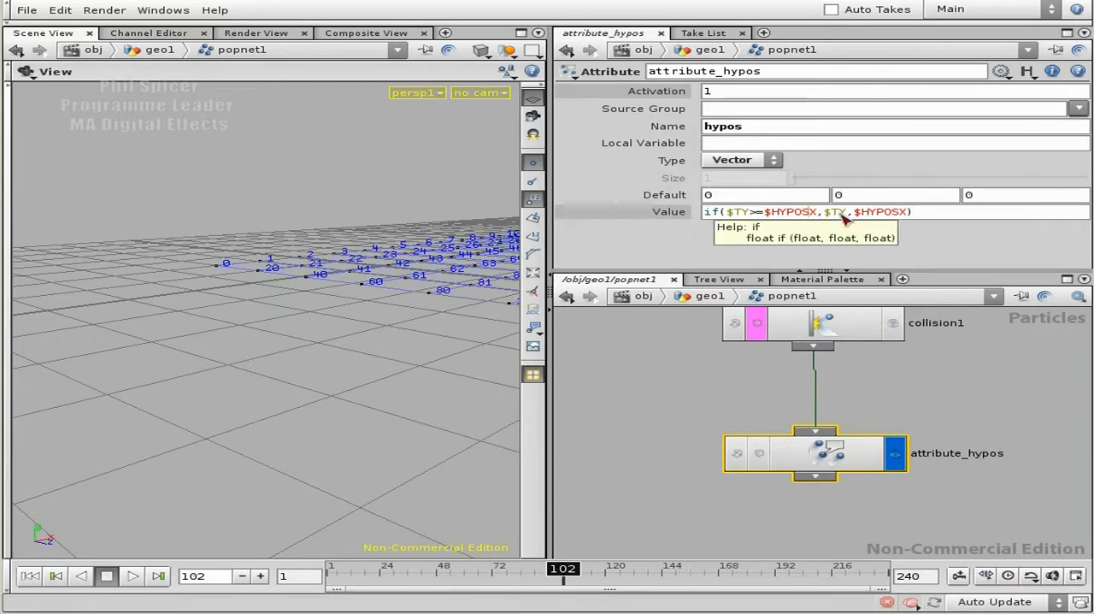
pyautogui.hotkey('shift', 'Left')
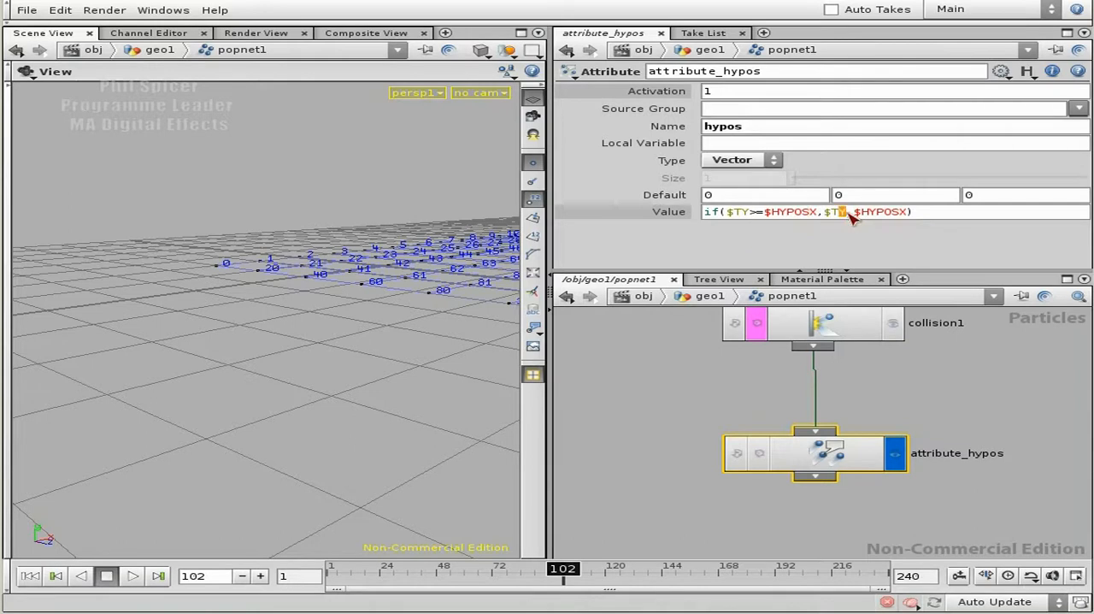
pyautogui.write('0')
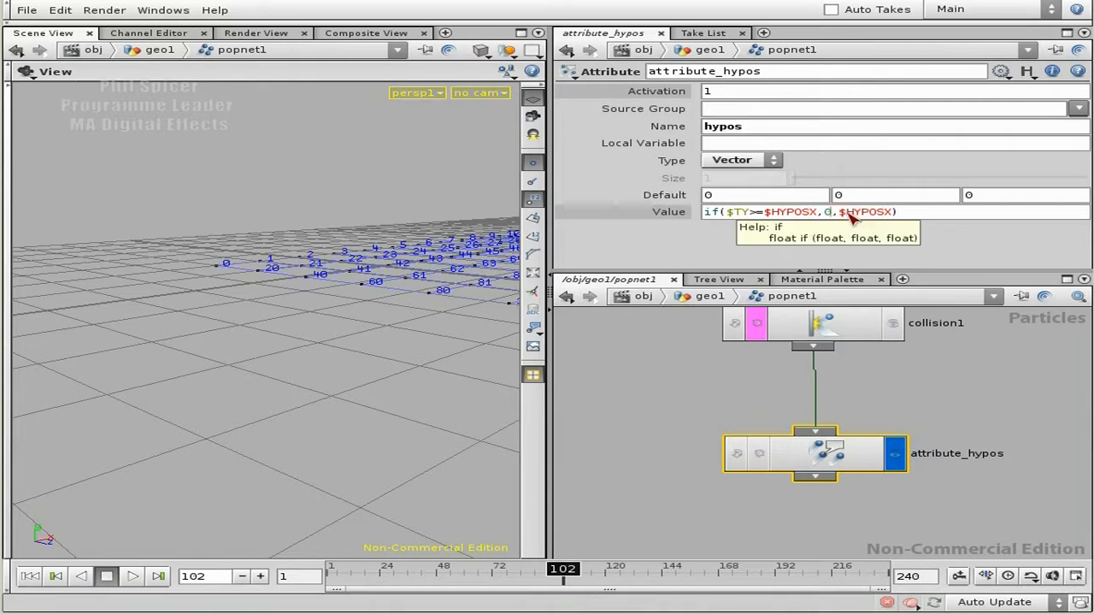
pyautogui.press('Right')
pyautogui.hotkey('shift', 'Right')
pyautogui.hotkey('shift', 'Right')
pyautogui.write('1)')
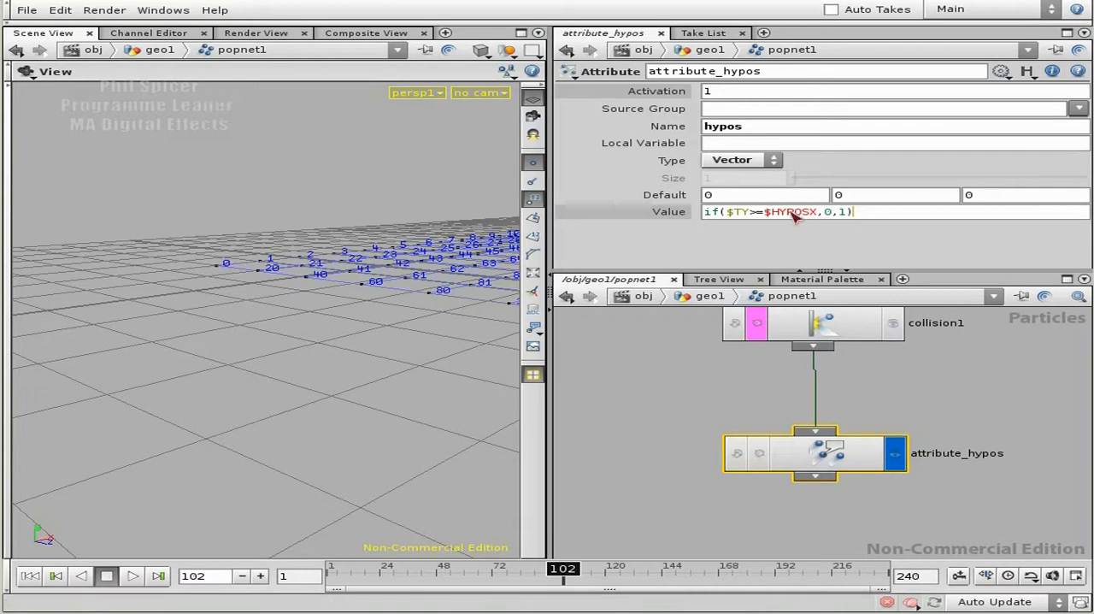
# - Check the condition and results of the edited hypos expression, apply it, and show the Value components as evaluated numbers
pyautogui.moveTo(818, 215); pyautogui.dragTo(721, 213)
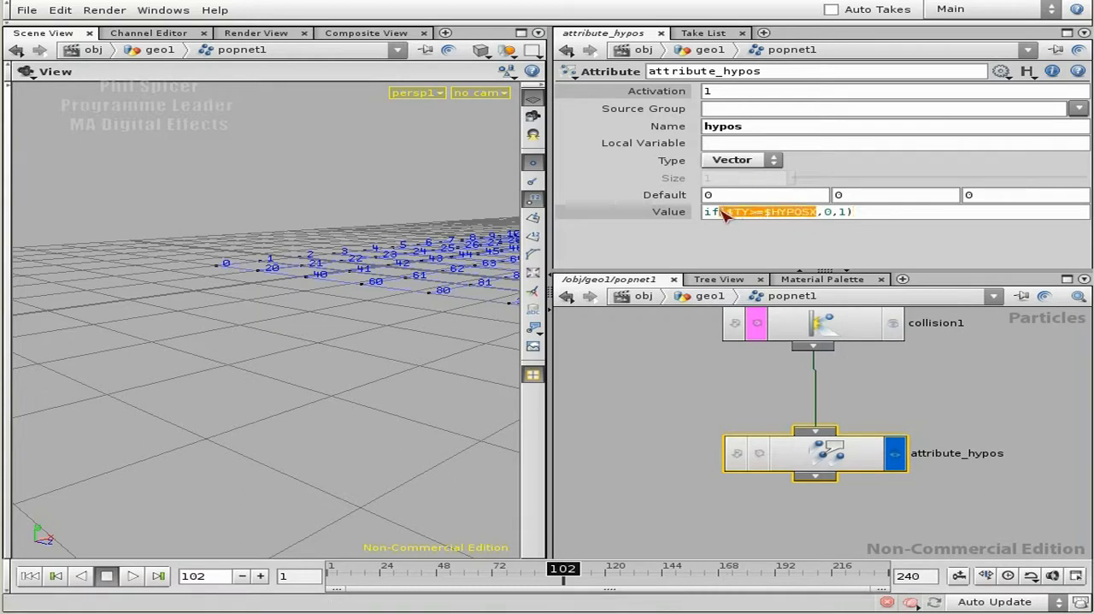
pyautogui.click(824, 215)
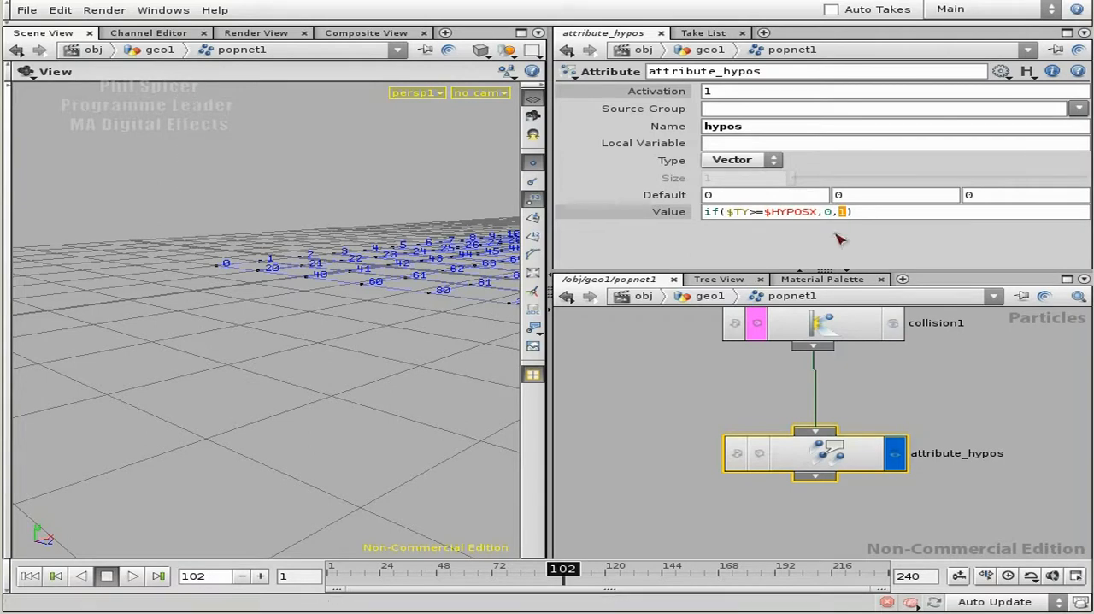
pyautogui.moveTo(872, 213); pyautogui.dragTo(706, 214)
pyautogui.click(894, 216)
pyautogui.press('Return')
pyautogui.moveTo(892, 213); pyautogui.dragTo(697, 213)
pyautogui.click(752, 214)
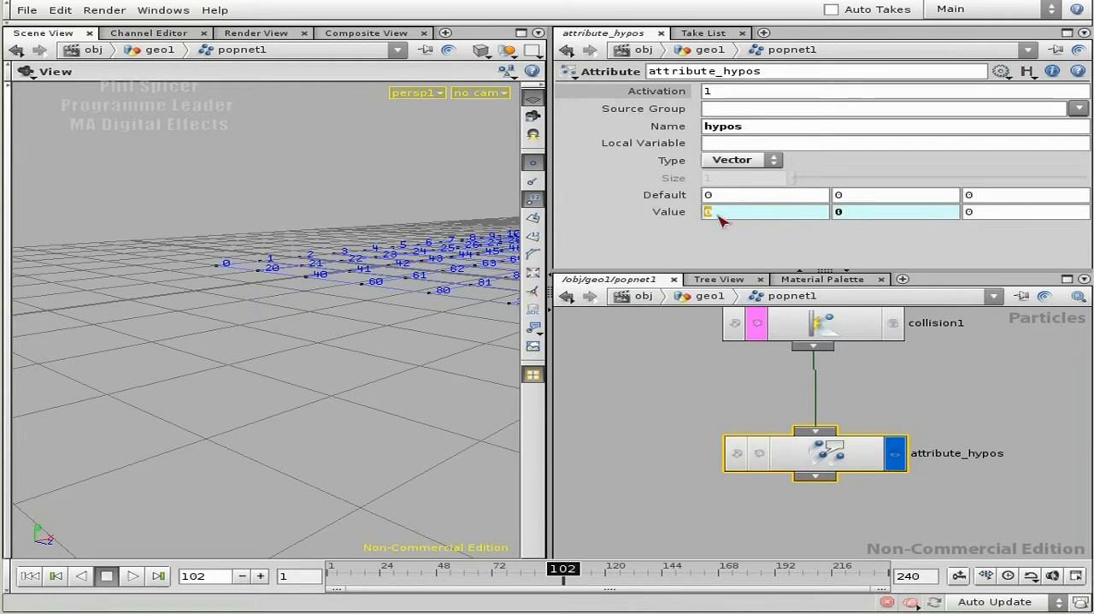
# - Open the geometry spreadsheet of the attribute_hypos node
pyautogui.click(984, 409)
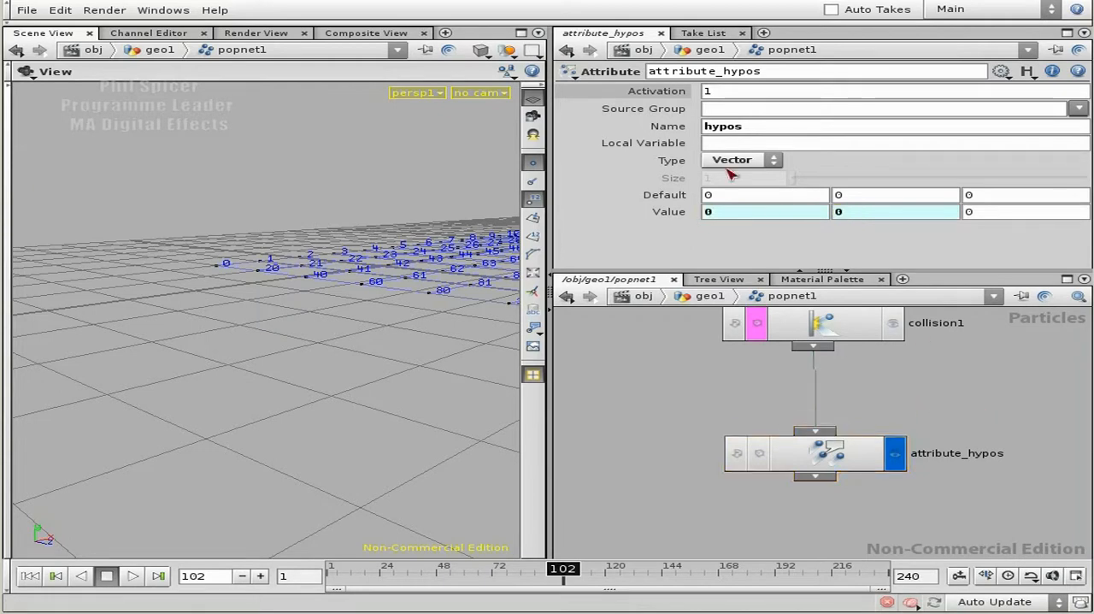
pyautogui.rightClick(839, 455)
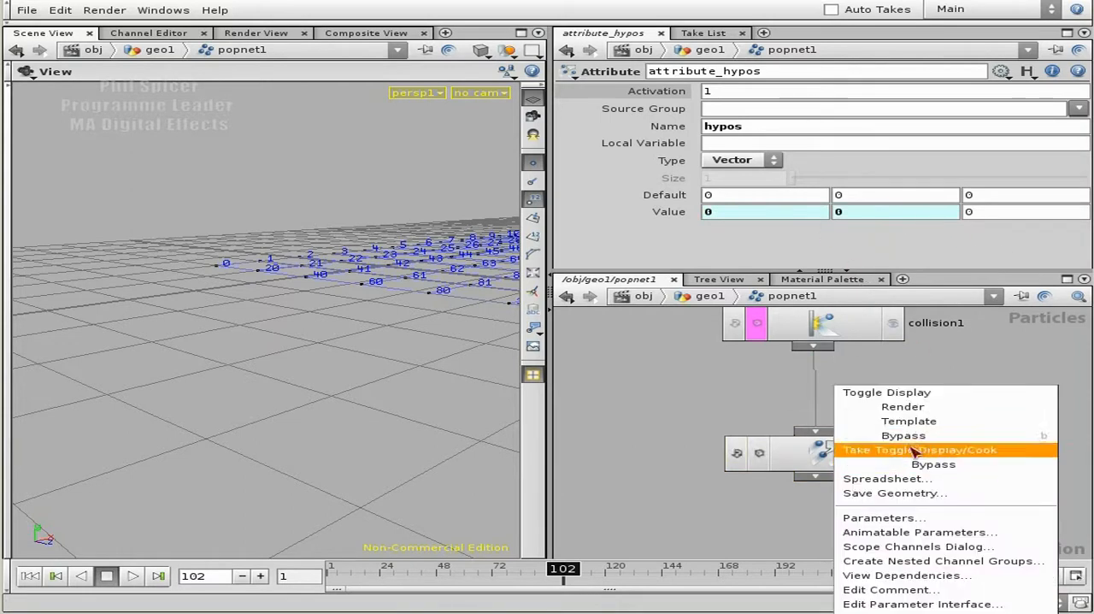
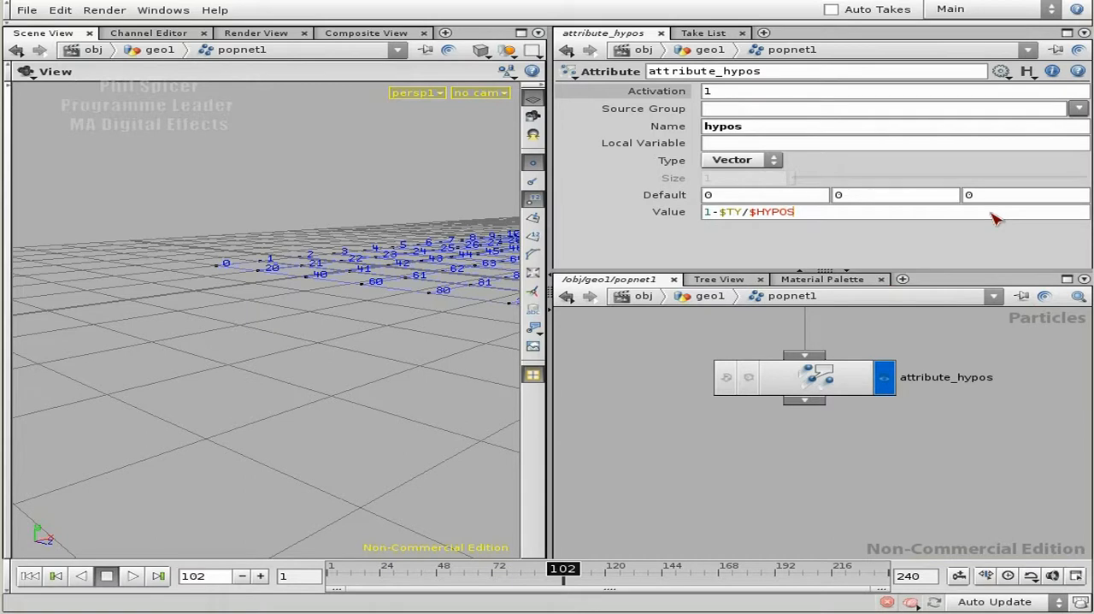
# - Apply the expression 1-$TY/$HYPOSX to the third Value component of hypos and open the geometry spreadsheet of attribute_hypos wide enough for the hypos columns
pyautogui.press('Return')
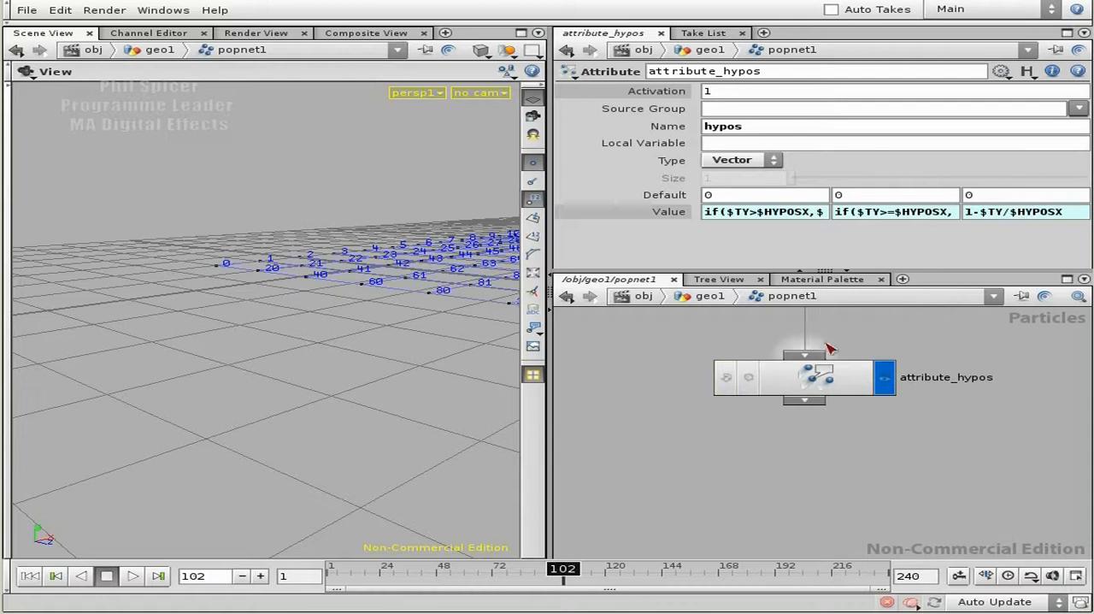
pyautogui.rightClick(809, 383)
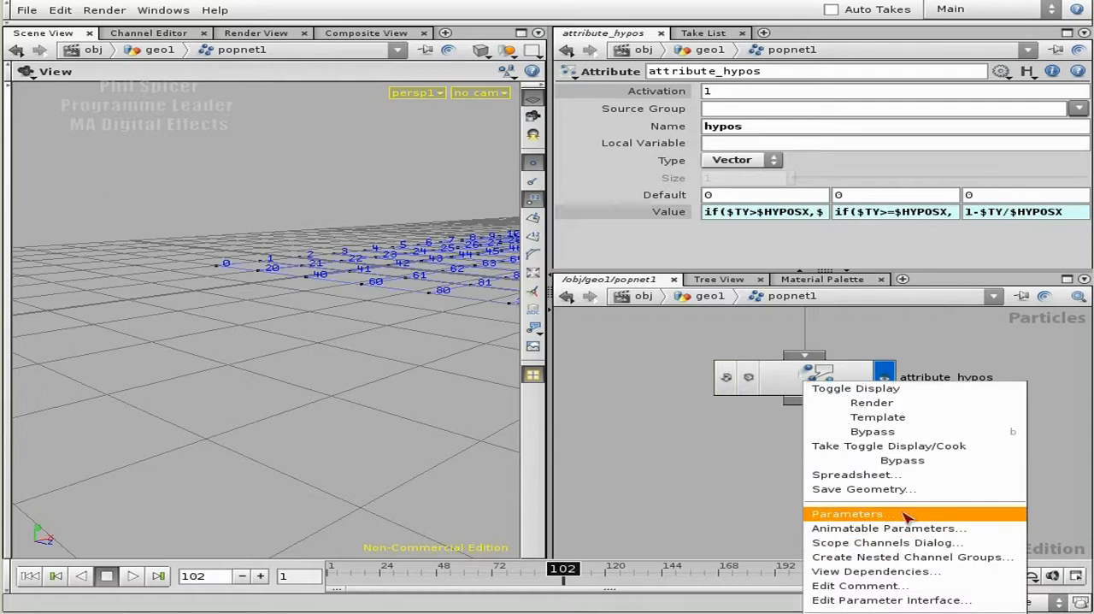
pyautogui.click(876, 475)
pyautogui.moveTo(424, 521); pyautogui.dragTo(1021, 525)
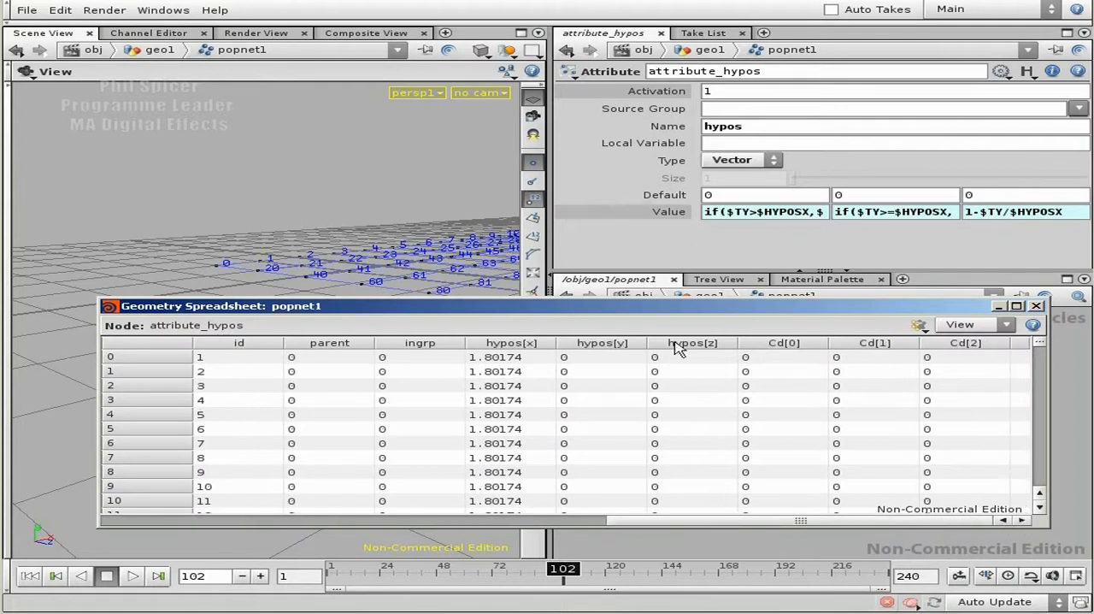
# - Rewind to frame 1 and play the simulation in stretches to frame 74, watching the hypos columns in the spreadsheet
pyautogui.click(31, 579)
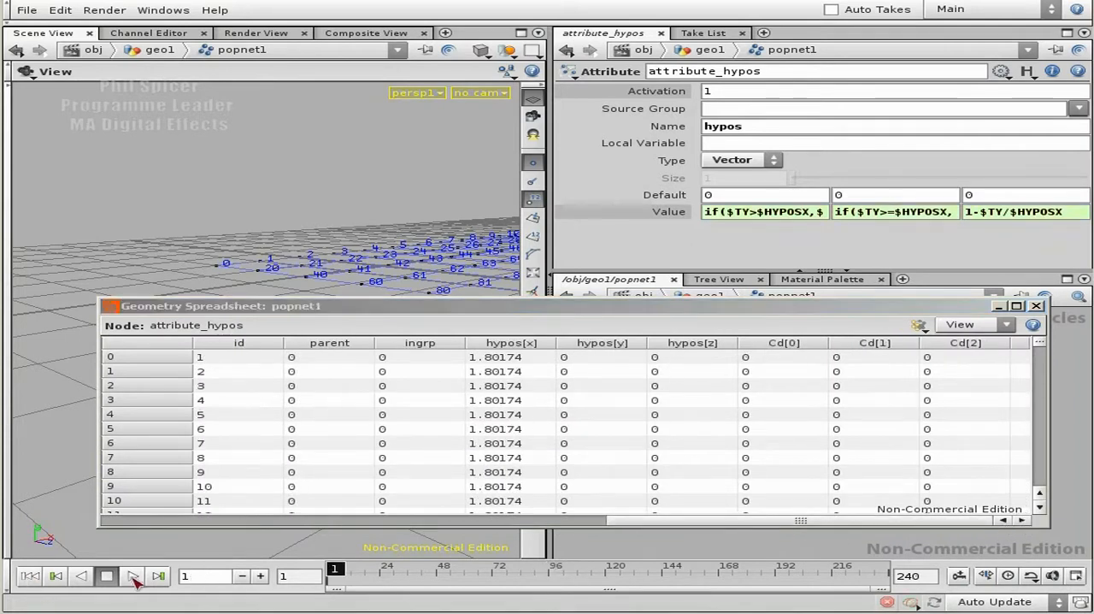
pyautogui.click(132, 578)
pyautogui.click(107, 576)
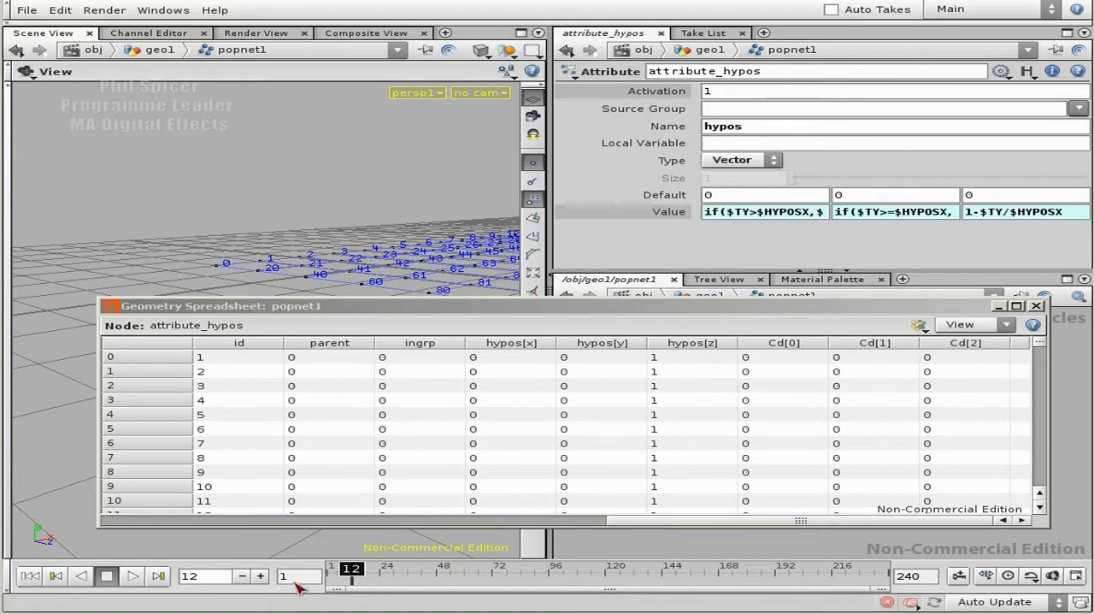
pyautogui.click(133, 575)
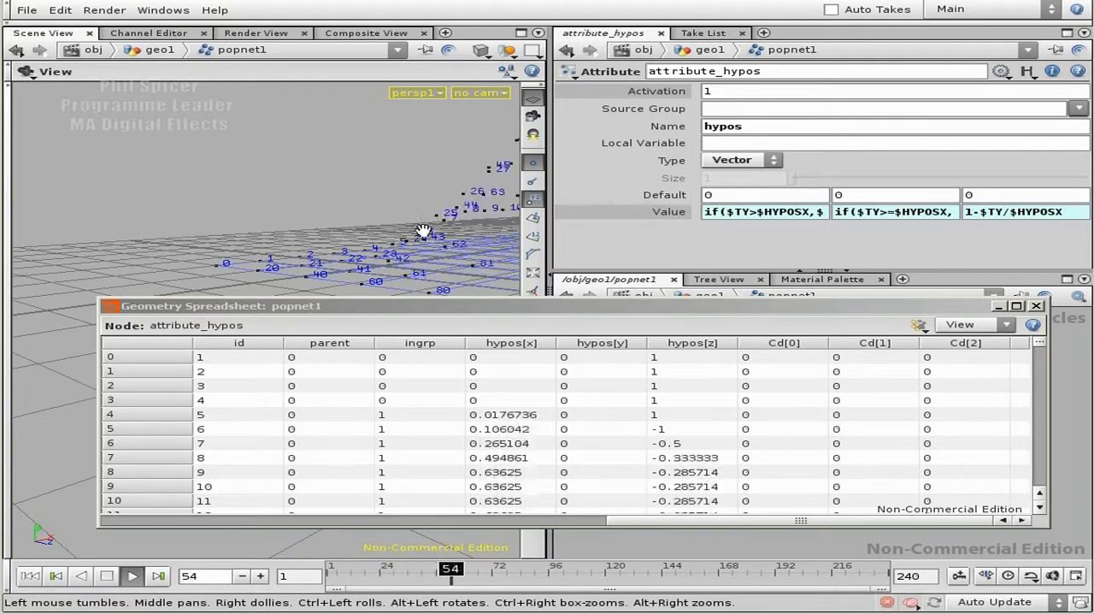
pyautogui.click(107, 576)
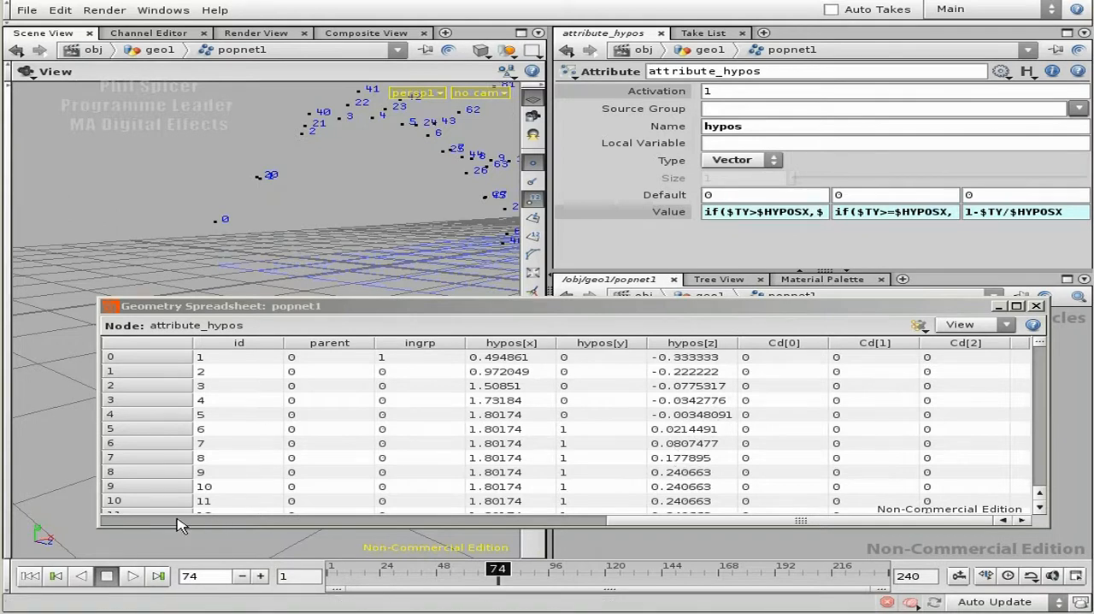
# - Advance frame by frame to frame 103, checking how hypos[y] and hypos[z] change as the particles fall
pyautogui.click(260, 576)
pyautogui.click(261, 576)
pyautogui.click(261, 576)
pyautogui.click(260, 576)
pyautogui.click(261, 576)
pyautogui.click(261, 576)
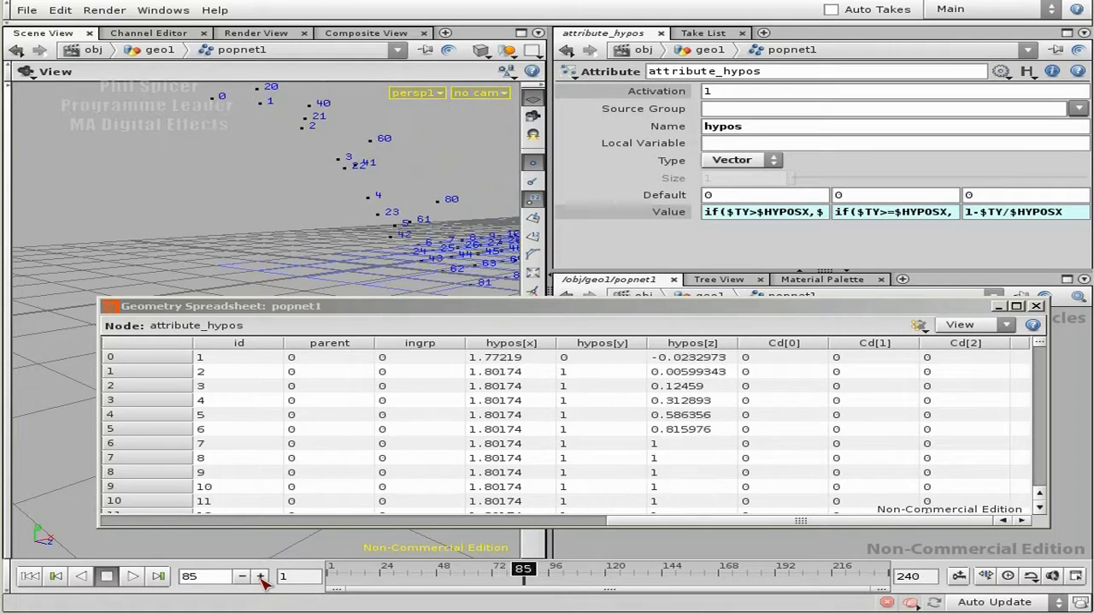
pyautogui.click(261, 576)
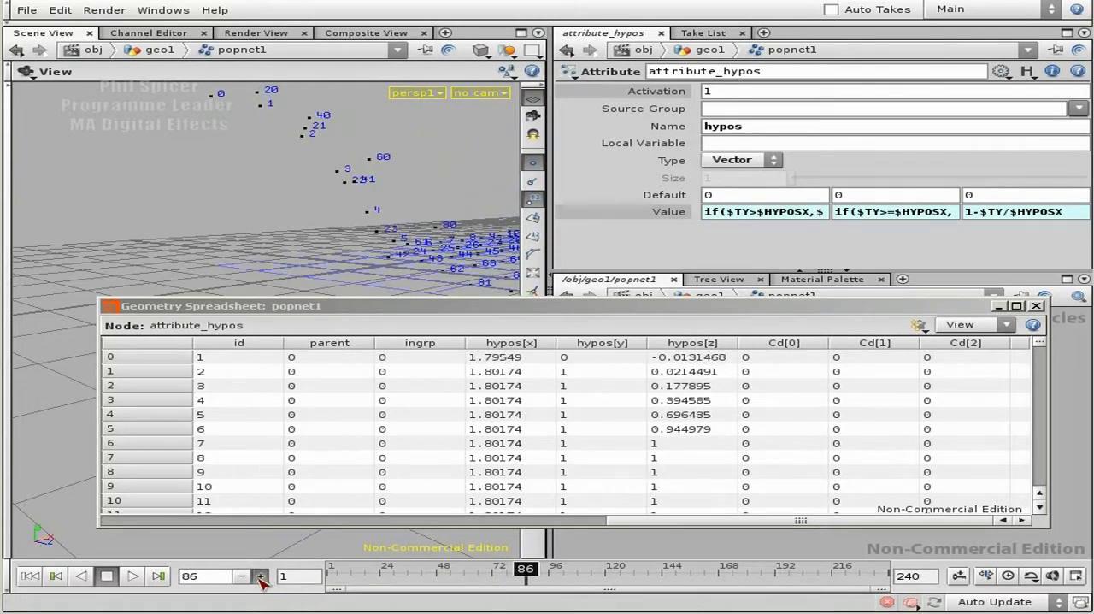
pyautogui.click(261, 576)
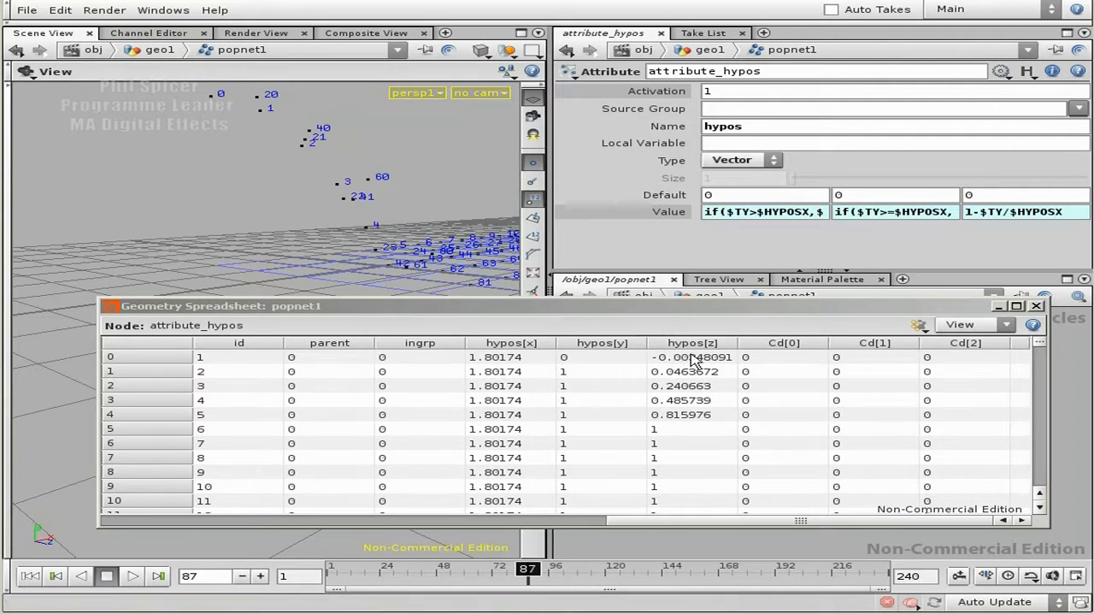
pyautogui.click(259, 575)
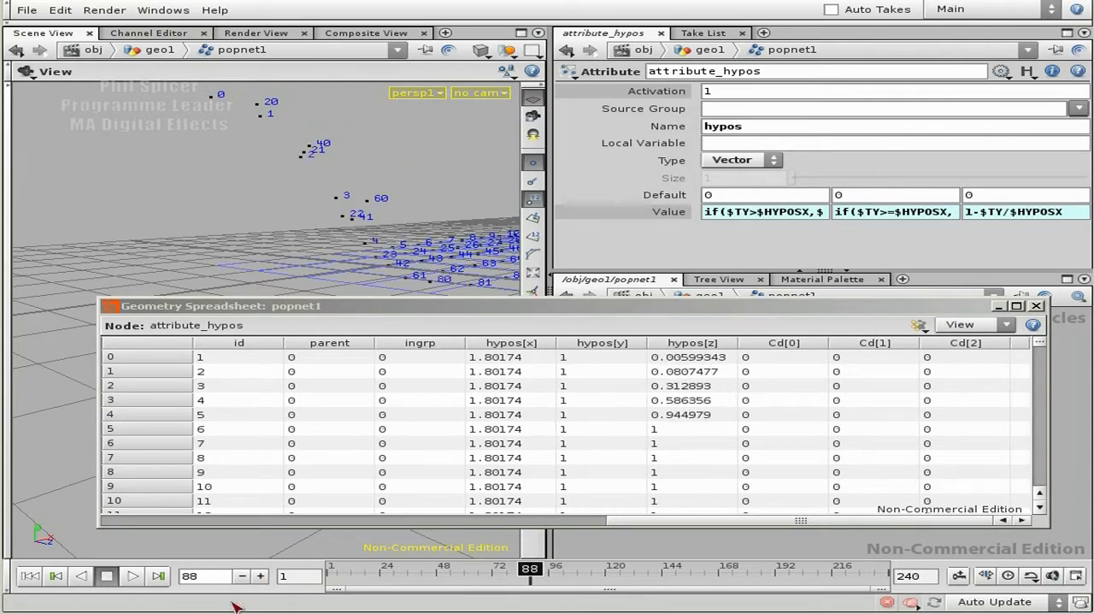
pyautogui.click(260, 575)
pyautogui.click(260, 575)
pyautogui.click(260, 575)
pyautogui.click(260, 575)
pyautogui.click(260, 575)
pyautogui.click(260, 575)
pyautogui.click(260, 576)
pyautogui.click(260, 575)
pyautogui.click(260, 575)
pyautogui.click(260, 575)
pyautogui.click(260, 575)
pyautogui.click(260, 575)
pyautogui.click(260, 575)
pyautogui.click(260, 576)
pyautogui.click(259, 575)
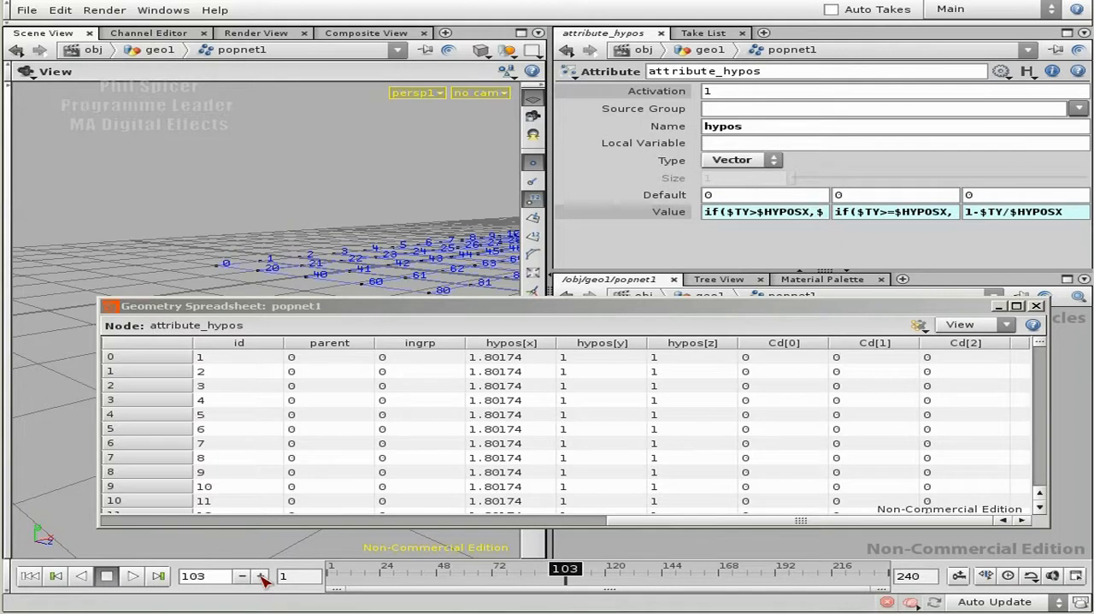
# - Return to frame 1, review the condition in the second Value component of hypos, and show the Value components as evaluated numbers
pyautogui.click(29, 576)
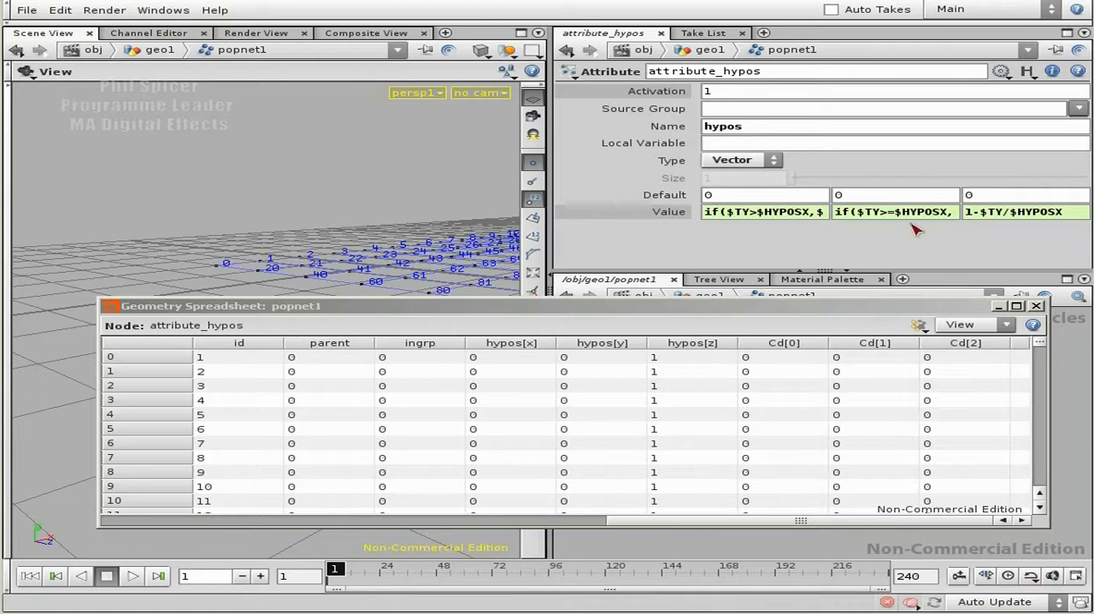
pyautogui.click(945, 214)
pyautogui.moveTo(938, 214); pyautogui.dragTo(707, 216)
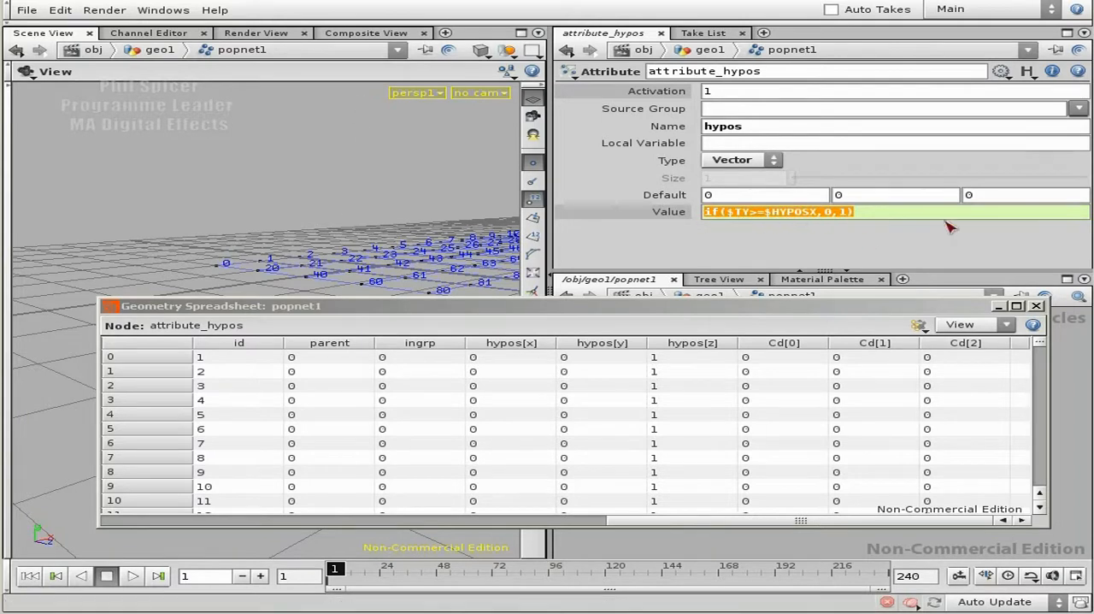
pyautogui.click(883, 215)
pyautogui.click(679, 215)
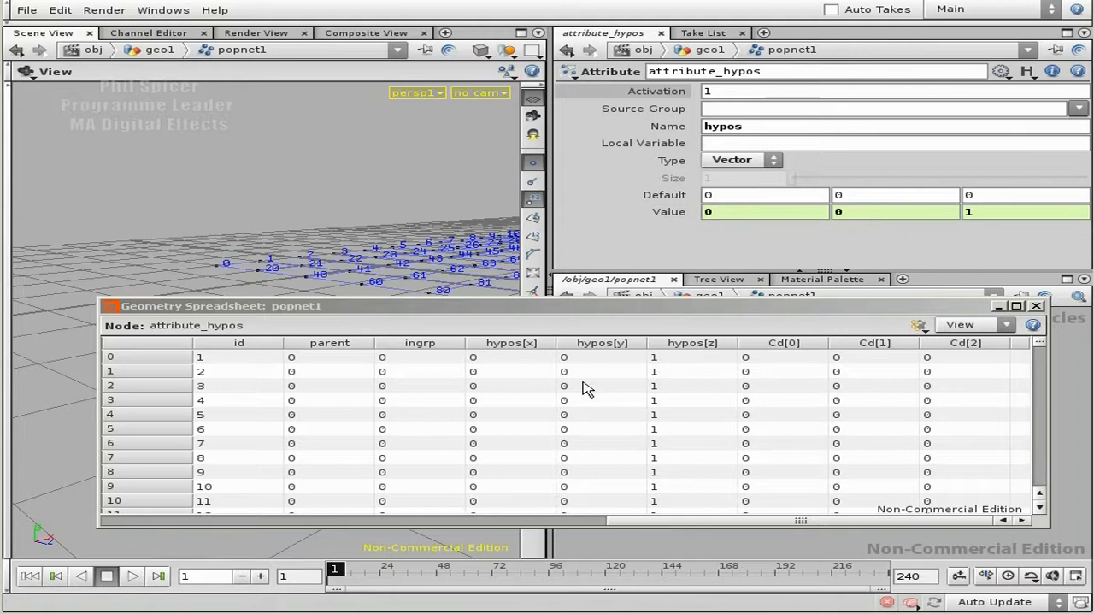
# - Play the simulation from frame 1 in stretches and stop at frame 76 to compare the rising and falling particles
pyautogui.click(132, 578)
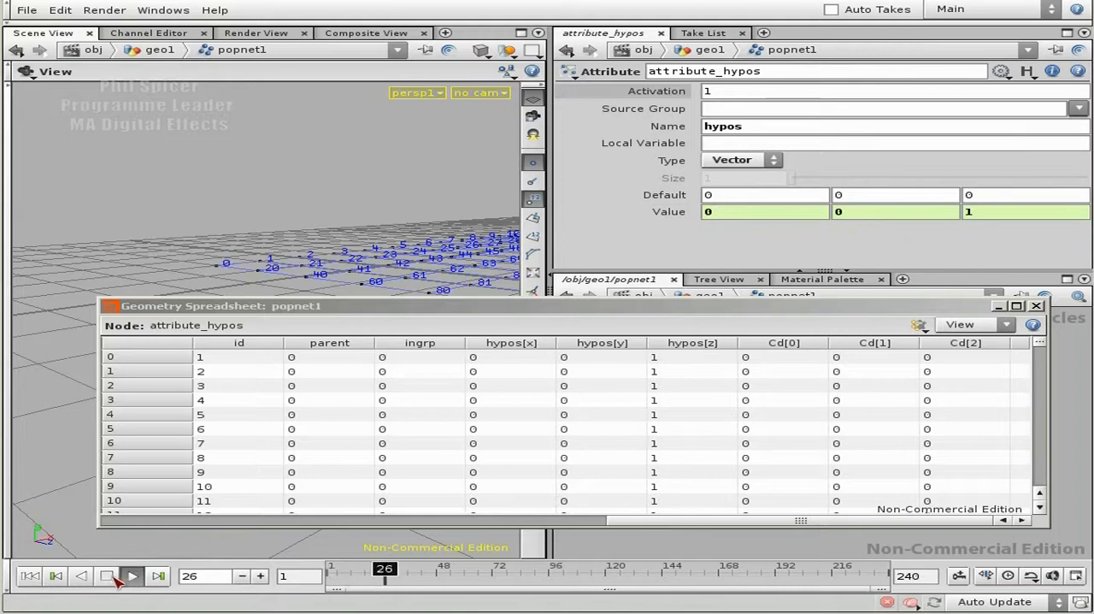
pyautogui.click(132, 577)
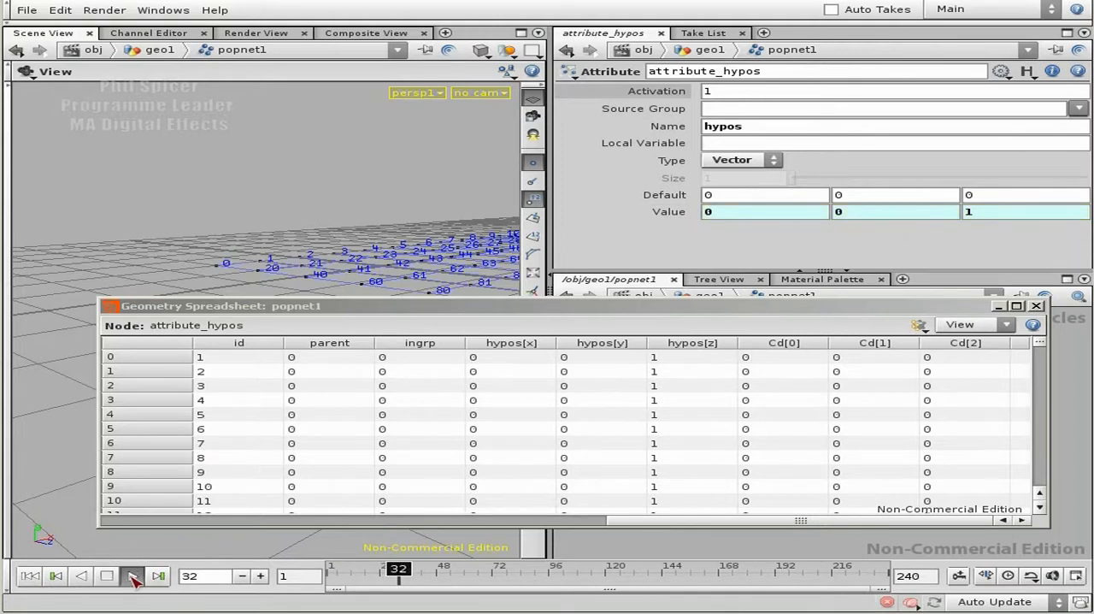
pyautogui.click(132, 578)
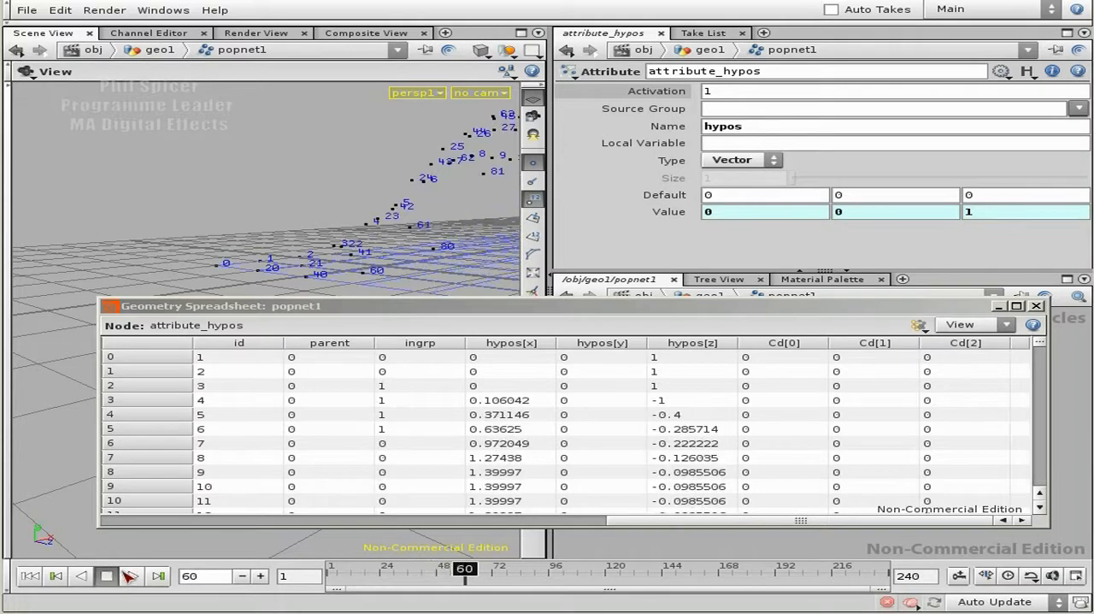
pyautogui.click(132, 578)
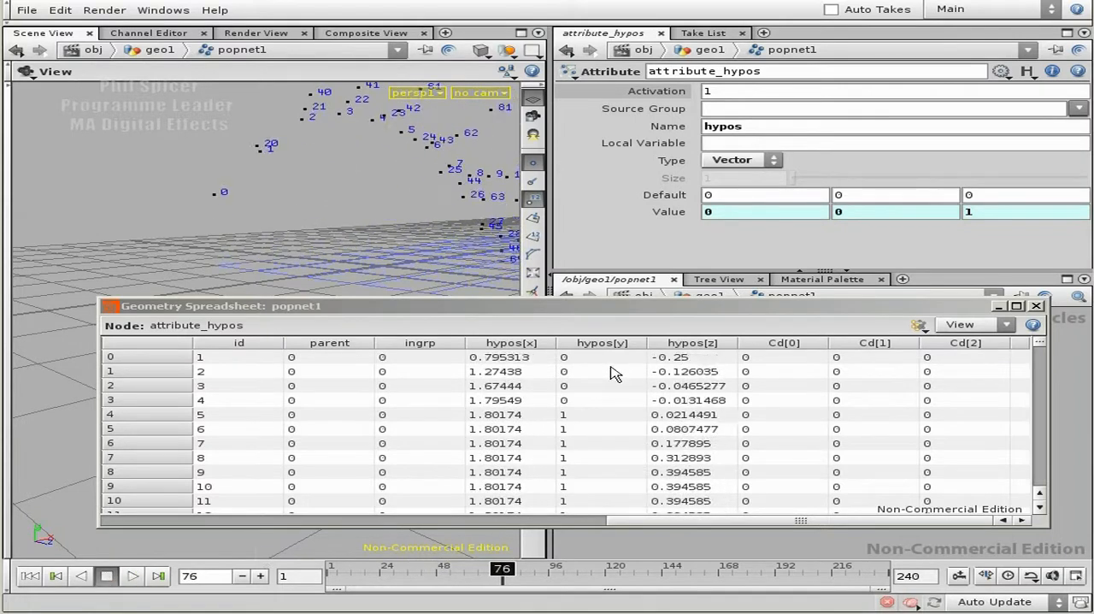
# - Examine the hypos[y] cells of points 0 to 6 and the hypos[z] cell of point 4 in the spreadsheet
pyautogui.click(581, 398)
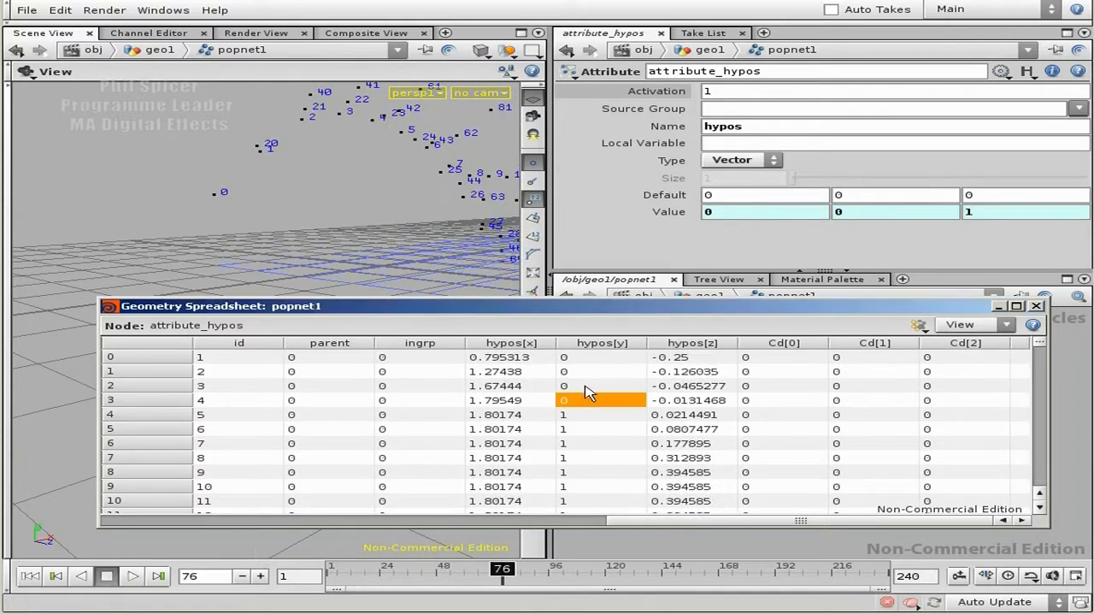
pyautogui.click(587, 371)
pyautogui.click(591, 358)
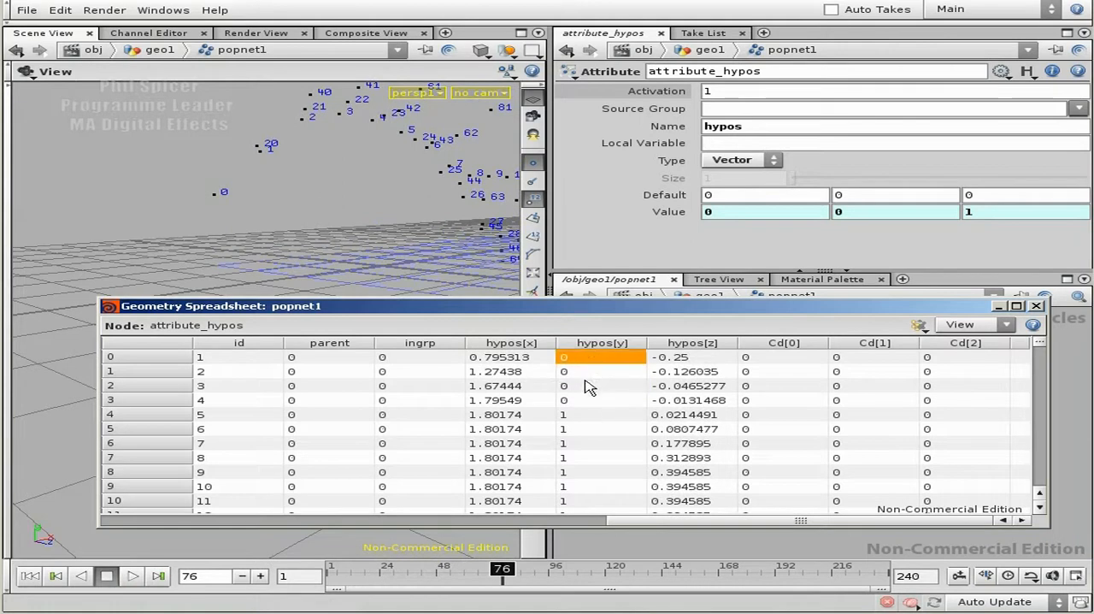
pyautogui.click(580, 416)
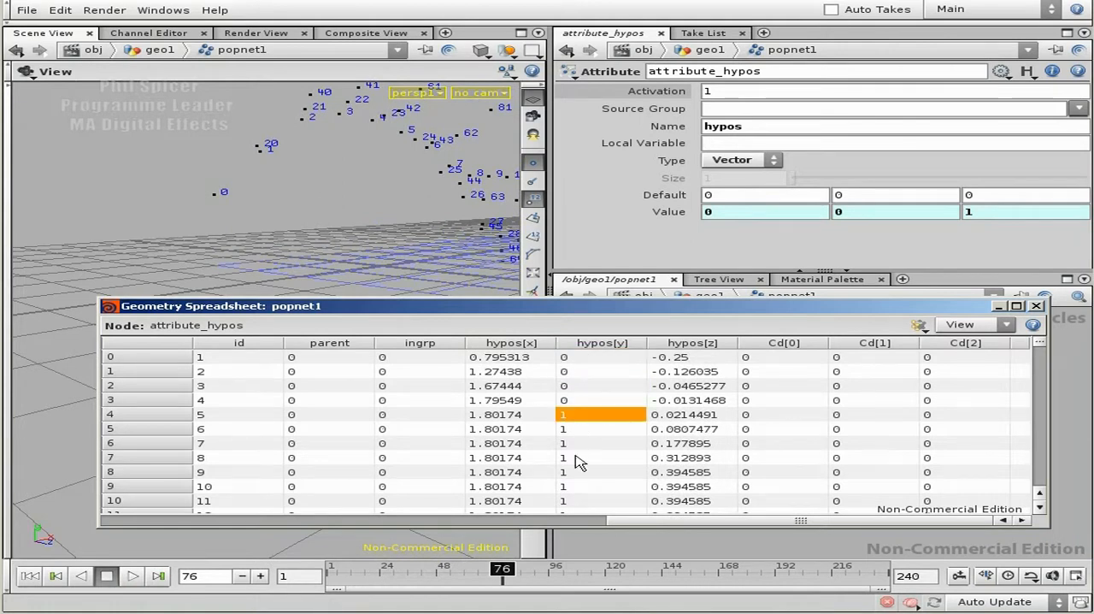
pyautogui.click(598, 429)
pyautogui.click(592, 444)
pyautogui.click(590, 416)
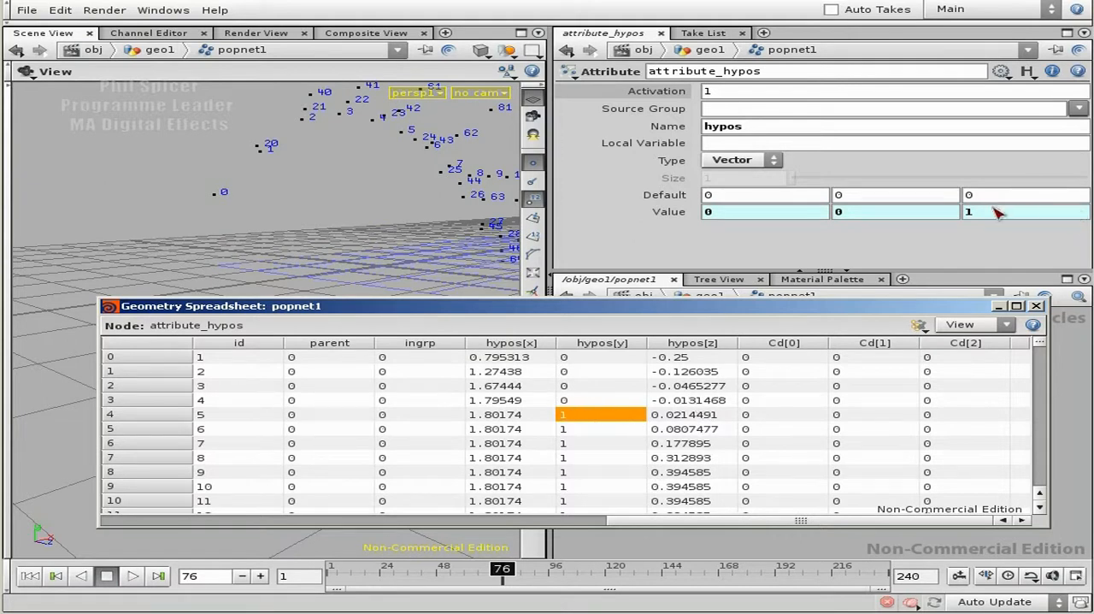
pyautogui.click(703, 414)
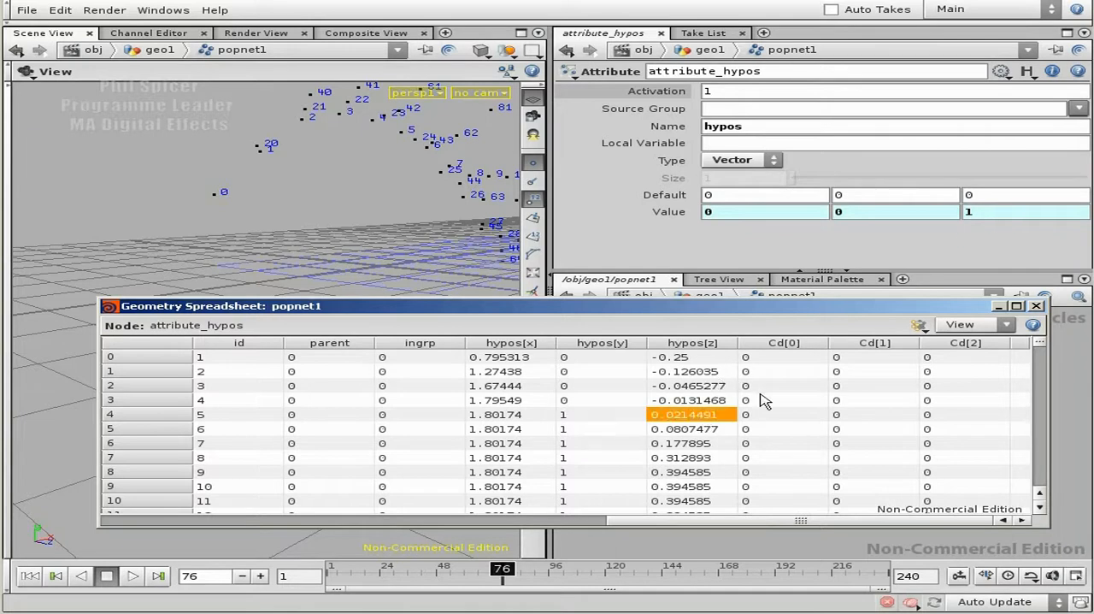
# - Change the expression in the third Value component of hypos to if($HYPOSY, 1-$TY/$HYPOSX, 0)
pyautogui.click(1004, 216)
pyautogui.click(681, 212)
pyautogui.click(1031, 213)
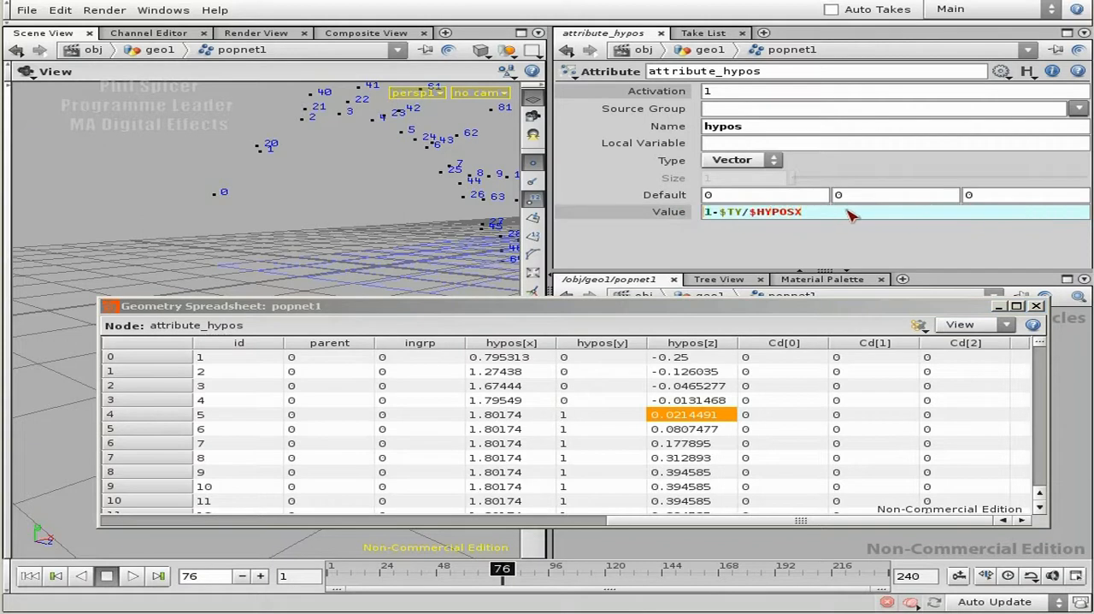
pyautogui.write('if(')
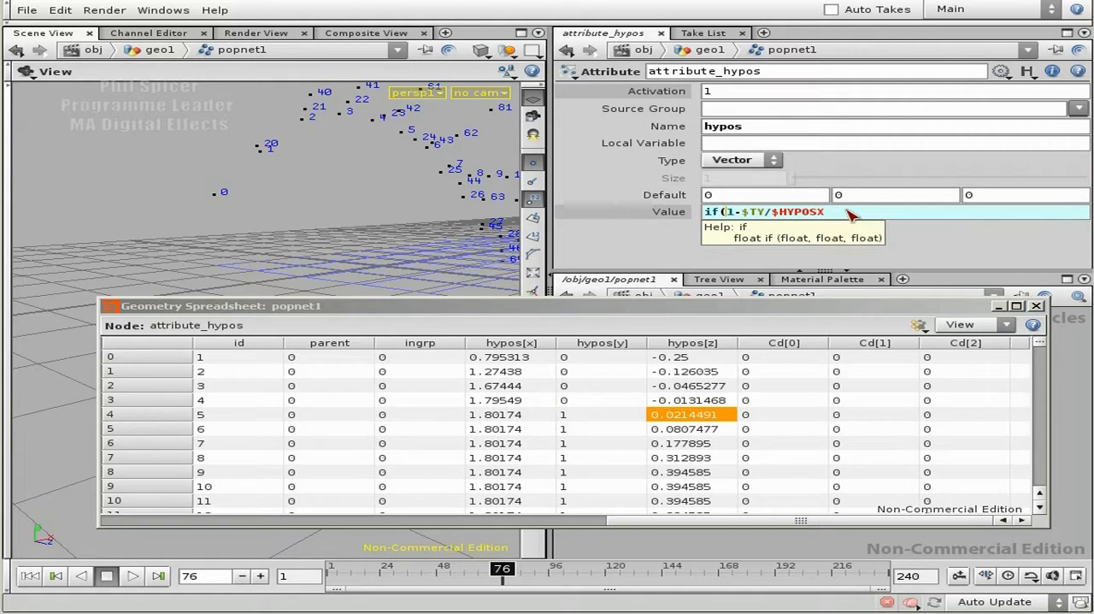
pyautogui.write('$HYPOS')
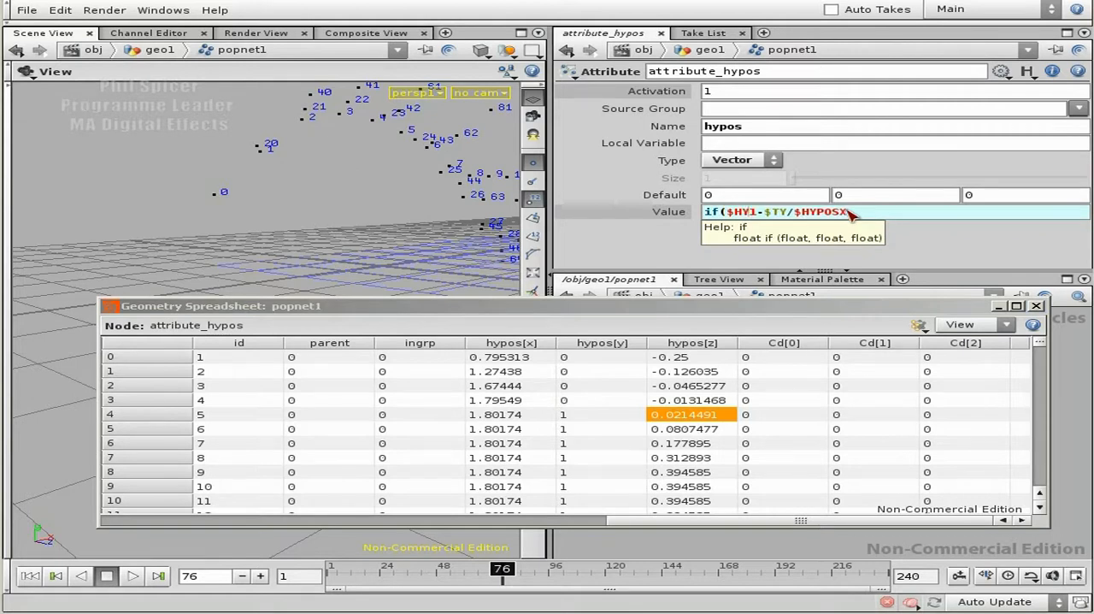
pyautogui.write('Y,')
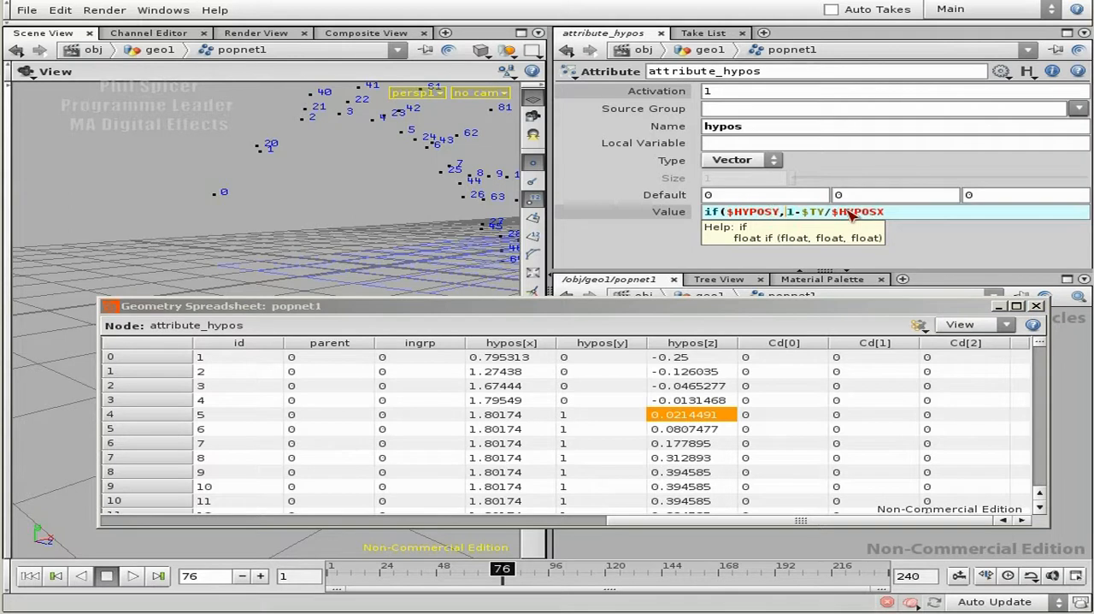
pyautogui.hotkey('shift', 'End')
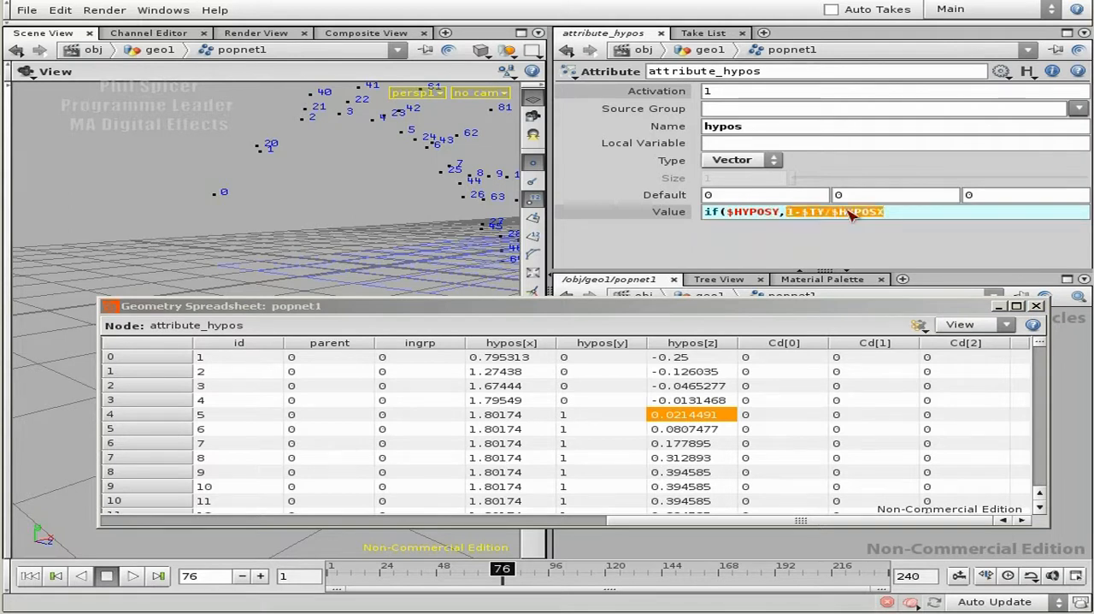
pyautogui.press('End')
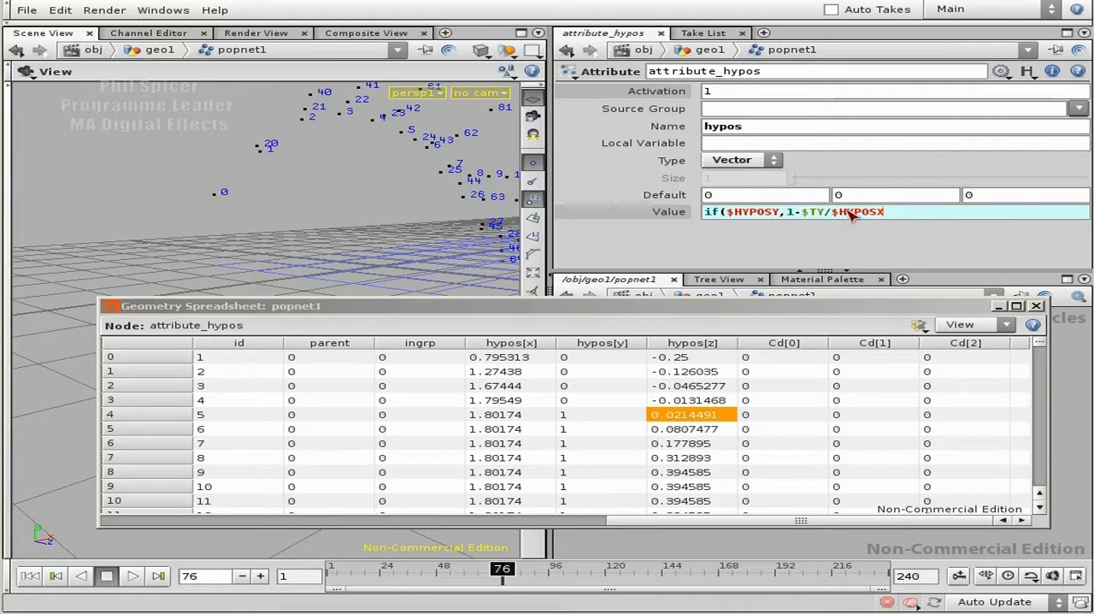
pyautogui.write(', 0)')
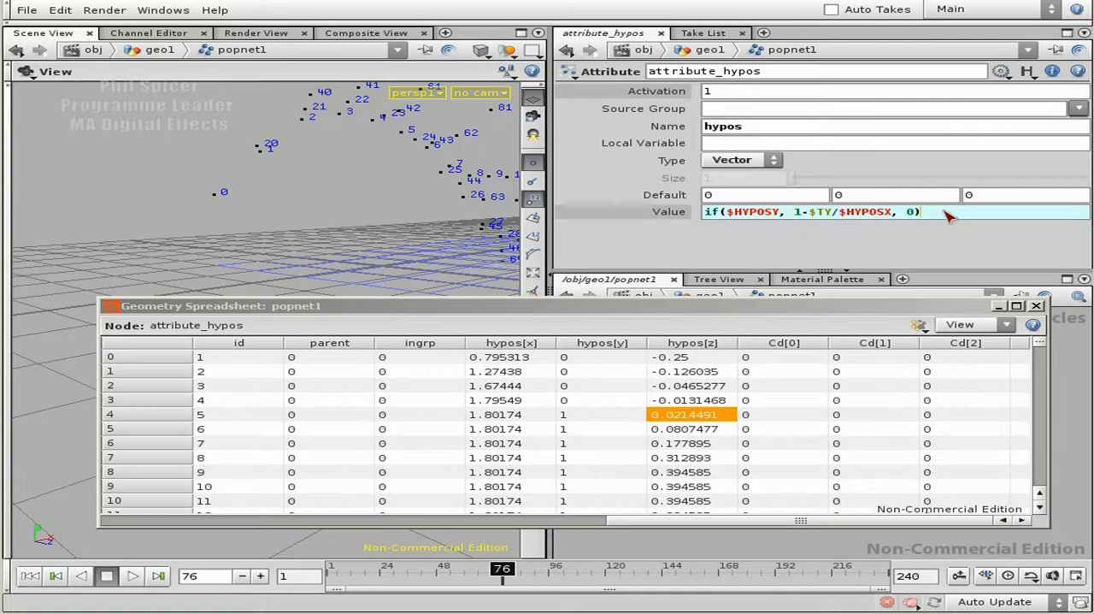
pyautogui.press('Return')
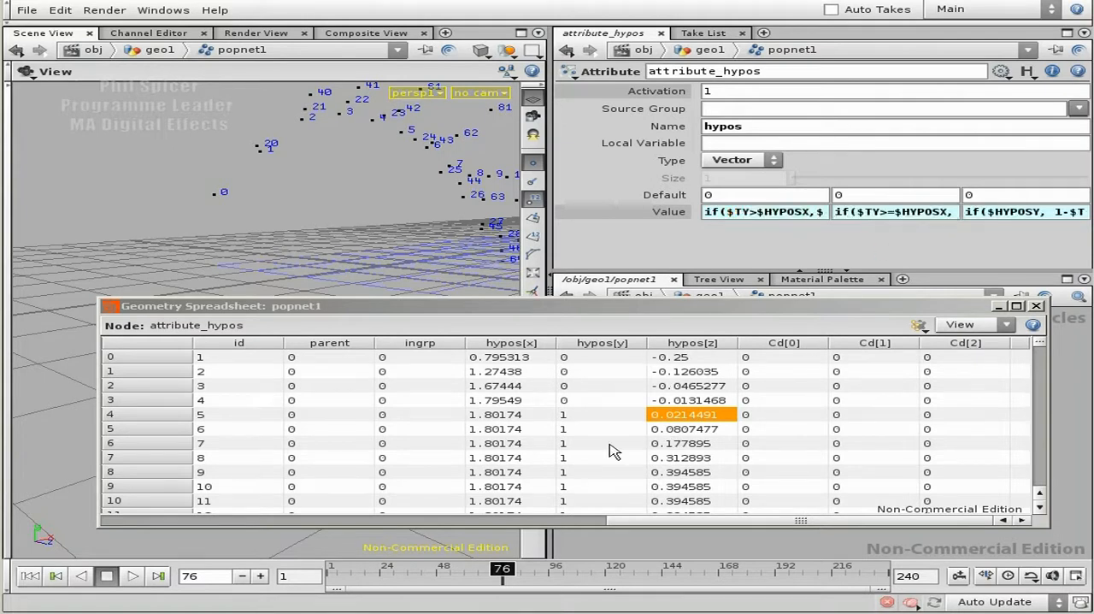
# - Rewind and replay the simulation to frame 80, checking hypos[z] in the spreadsheet against the hypos[y] flag
pyautogui.click(53, 577)
pyautogui.click(133, 575)
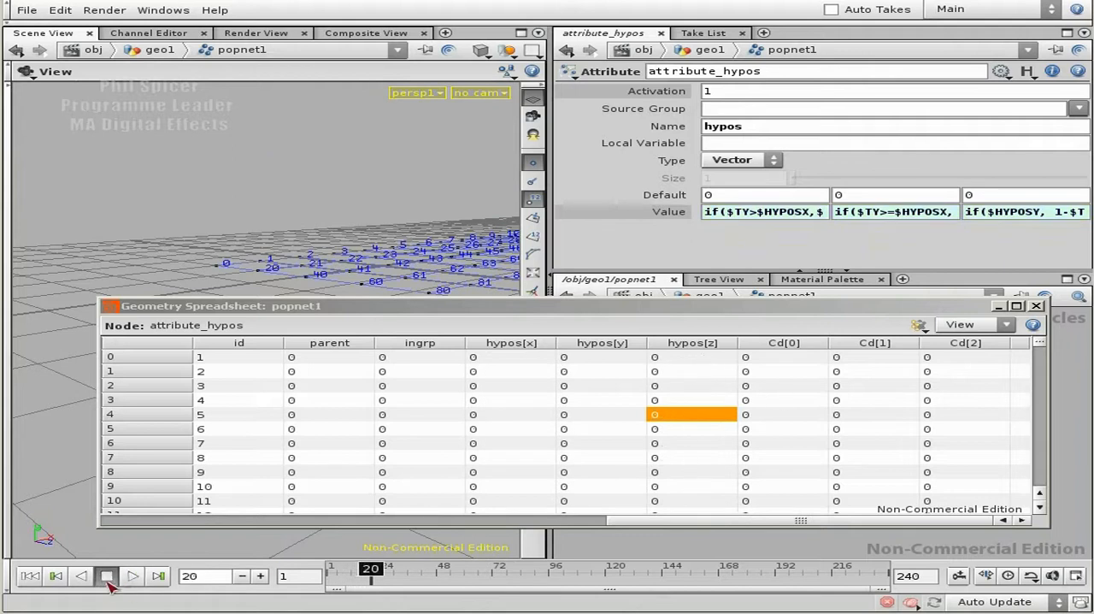
pyautogui.click(133, 575)
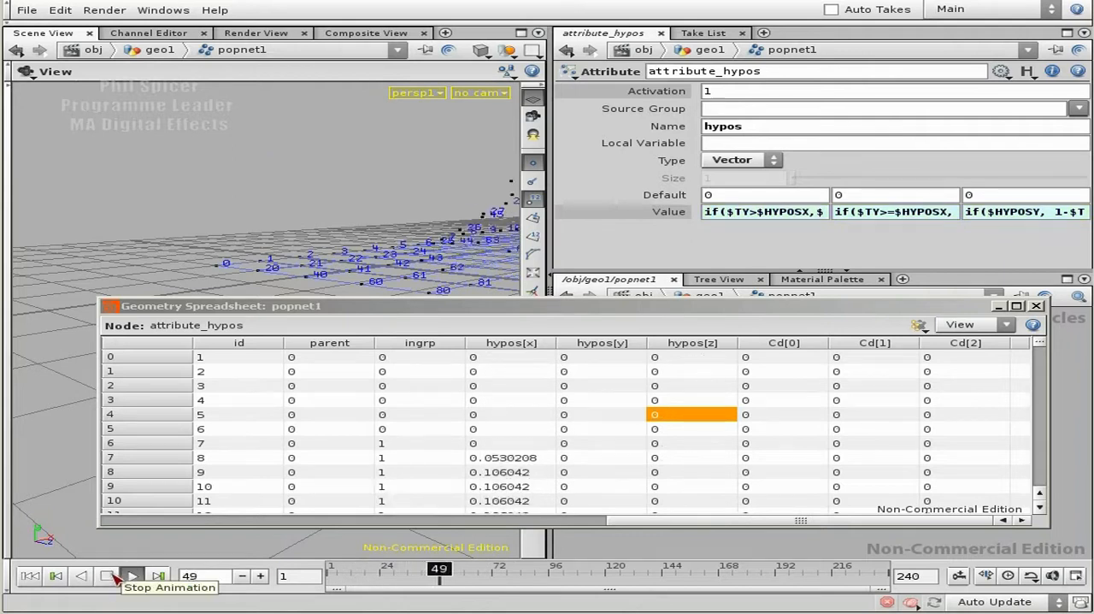
pyautogui.click(111, 576)
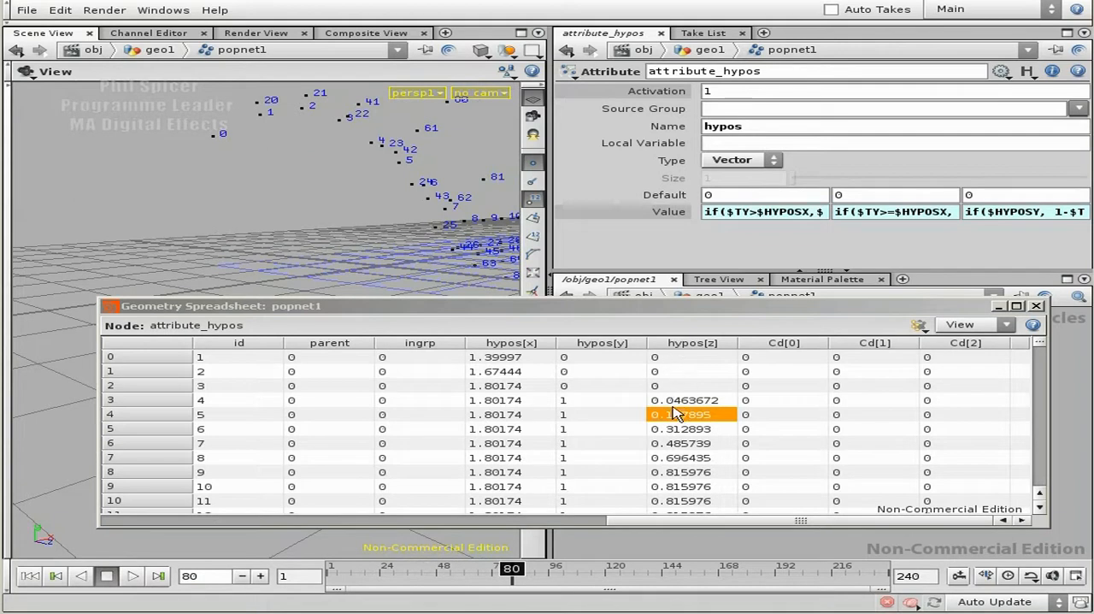
# - Advance the simulation frame by frame to frame 108, checking the hypos[z] values in the spreadsheet as the particles fall
pyautogui.click(261, 575)
pyautogui.click(261, 575)
pyautogui.click(261, 575)
pyautogui.click(260, 575)
pyautogui.click(261, 575)
pyautogui.doubleClick(260, 575)
pyautogui.tripleClick(261, 575)
pyautogui.doubleClick(261, 575)
pyautogui.doubleClick(261, 575)
pyautogui.tripleClick(261, 576)
pyautogui.click(261, 575)
pyautogui.doubleClick(261, 575)
pyautogui.click(261, 575)
pyautogui.click(260, 575)
pyautogui.click(261, 575)
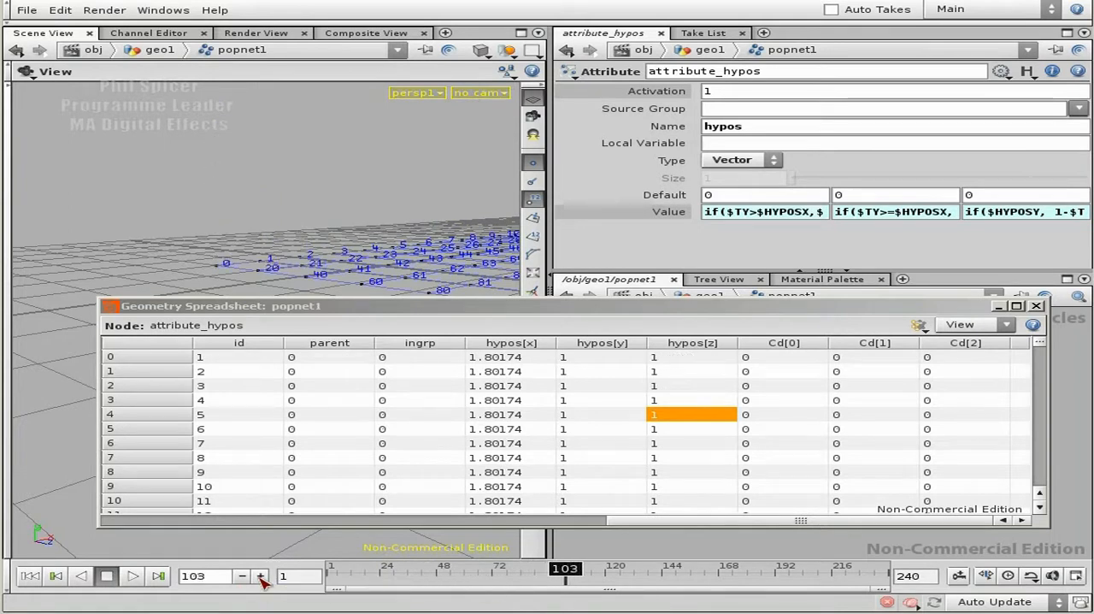
pyautogui.doubleClick(261, 575)
pyautogui.tripleClick(261, 575)
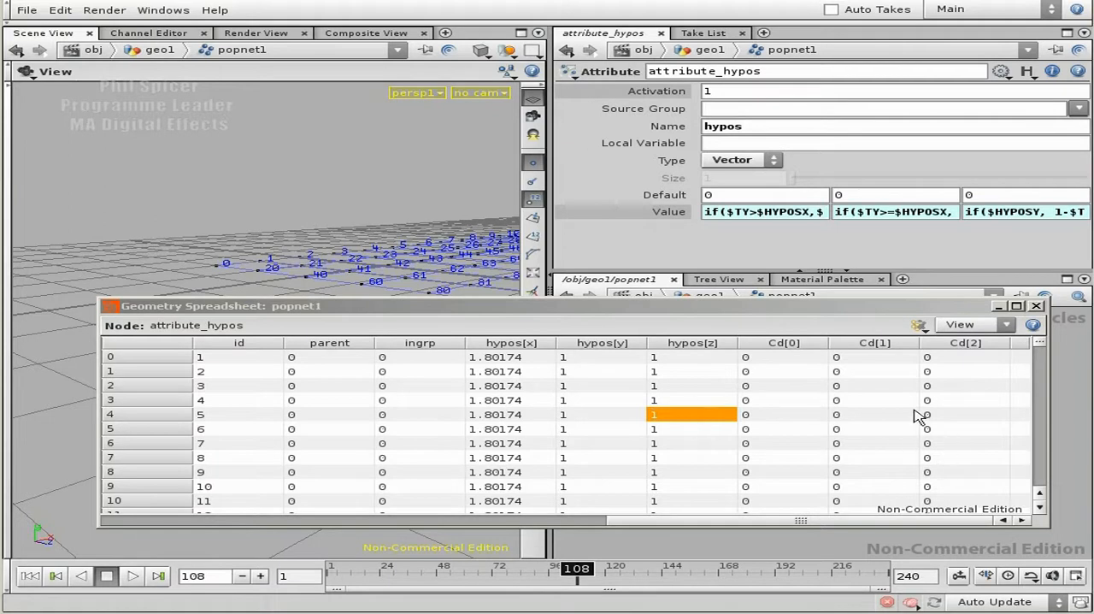
# - Examine point 0's hypos[z] cell and compare the particle heights with the ground grid from low and high viewing angles
pyautogui.click(696, 360)
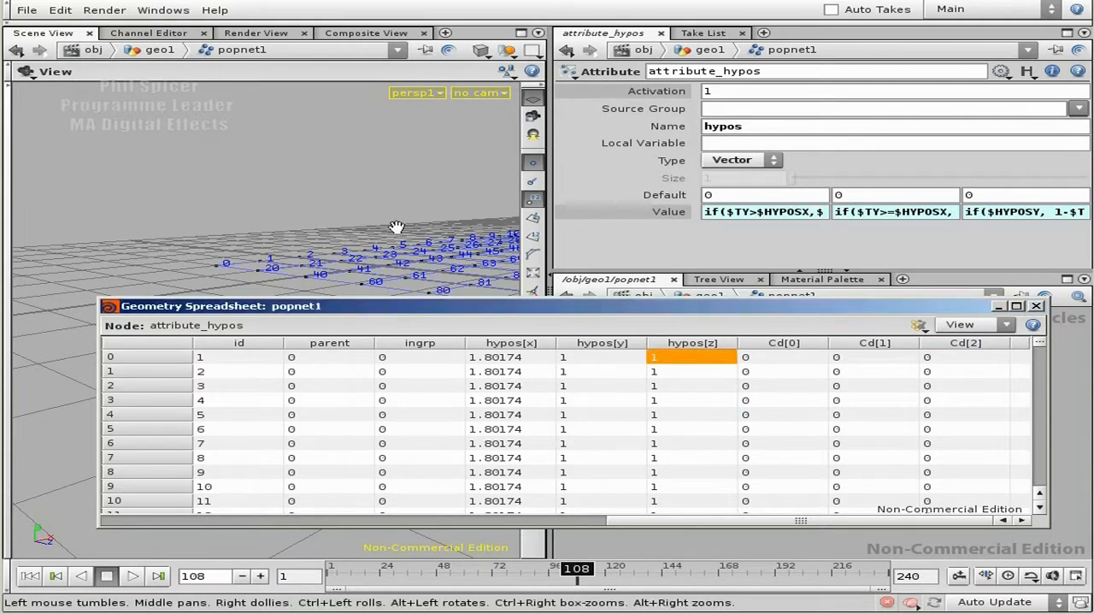
pyautogui.moveTo(402, 262); pyautogui.dragTo(373, 250)
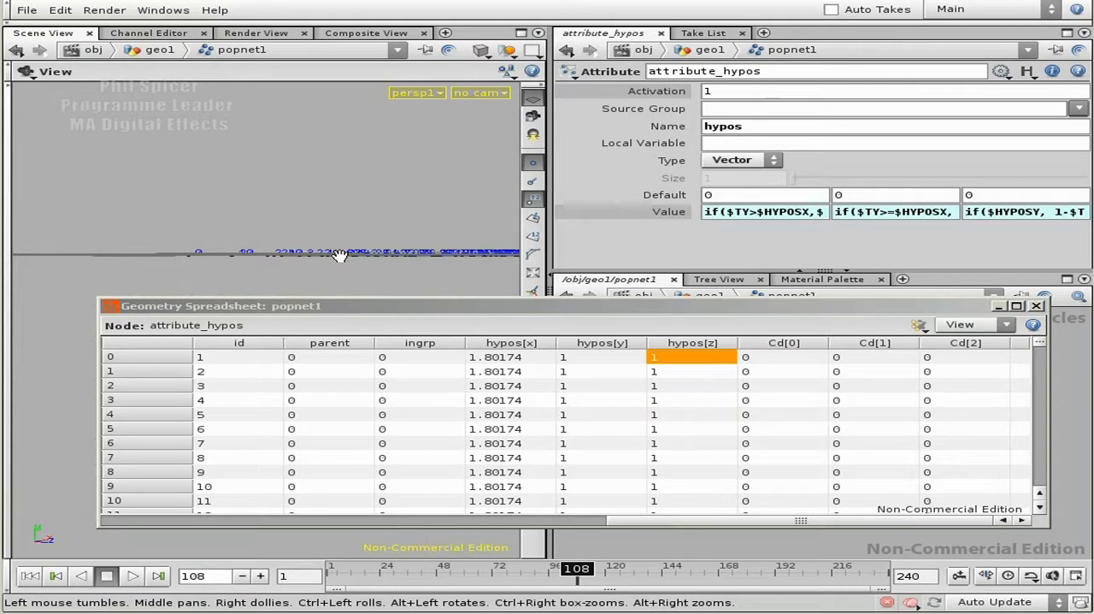
pyautogui.moveTo(341, 253)
pyautogui.mouseDown()
pyautogui.moveTo(383, 244)
pyautogui.moveTo(366, 276)
pyautogui.moveTo(354, 268)
pyautogui.mouseUp()
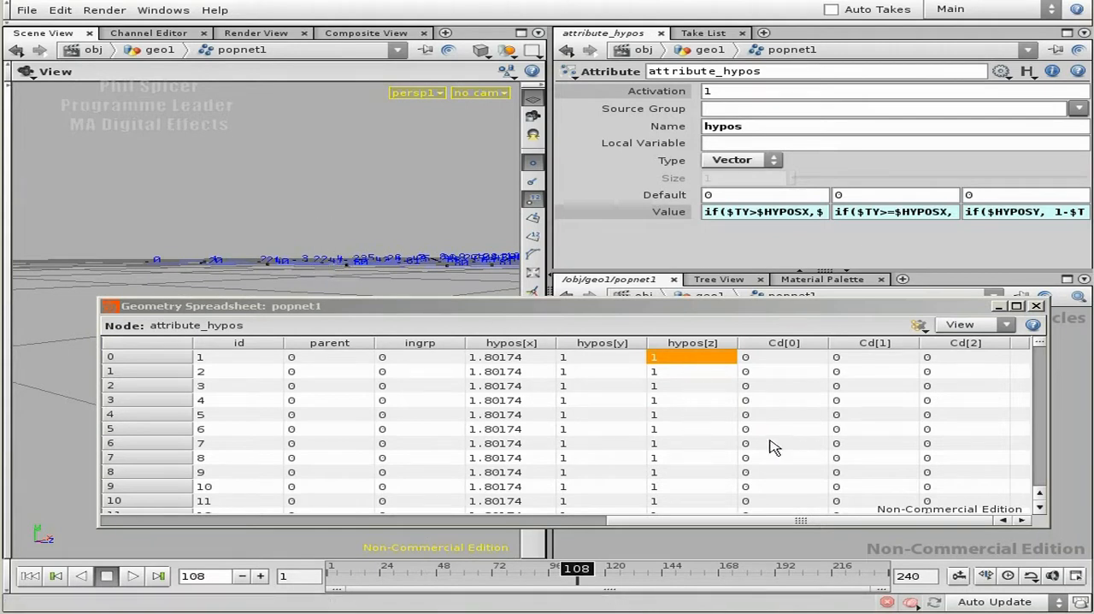
pyautogui.moveTo(1038, 341); pyautogui.dragTo(1039, 370)
pyautogui.moveTo(201, 214); pyautogui.dragTo(291, 241)
pyautogui.moveTo(1037, 371); pyautogui.dragTo(1036, 326)
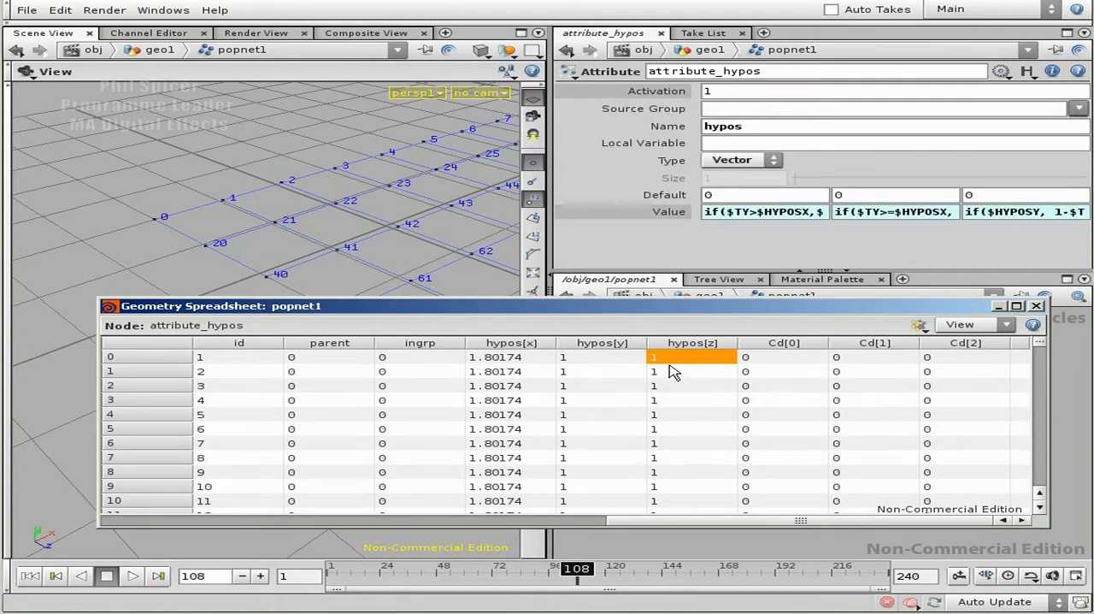
# - Minimize the spreadsheet and change the third Value expression of hypos to if($HYPOSY, clamp(1-$TY/$HYPOSX, 0, 1), 0)
pyautogui.click(997, 306)
pyautogui.click(1006, 215)
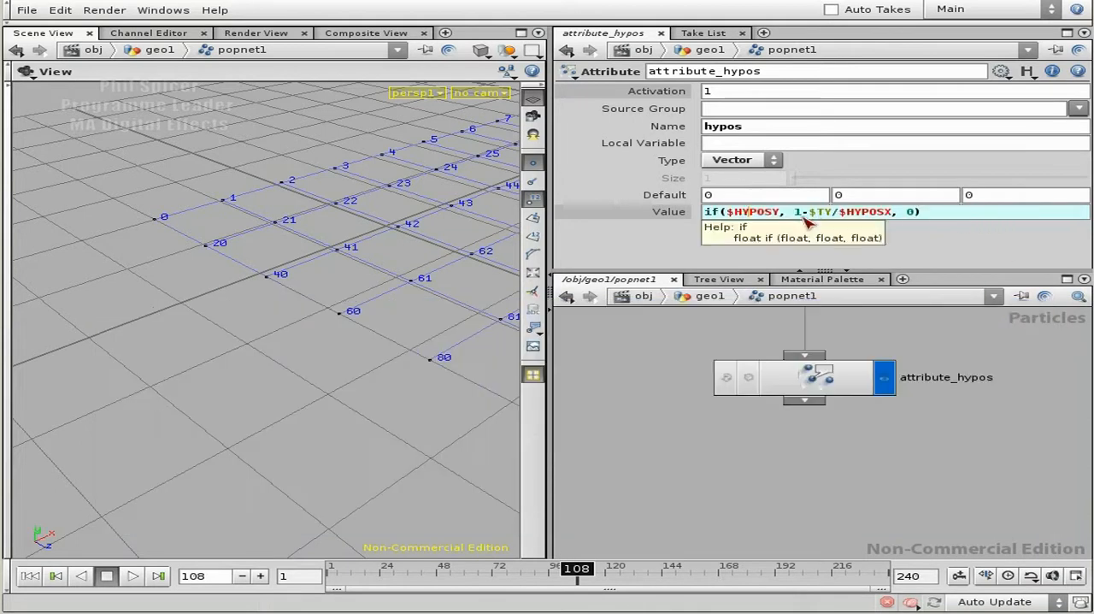
pyautogui.moveTo(796, 213); pyautogui.dragTo(889, 216)
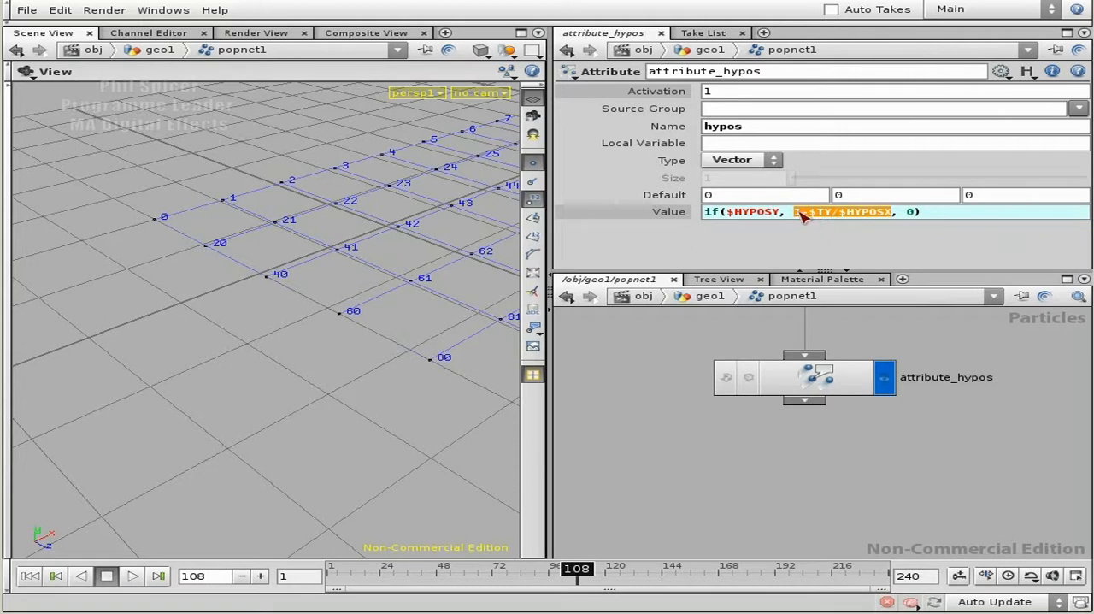
pyautogui.click(804, 216)
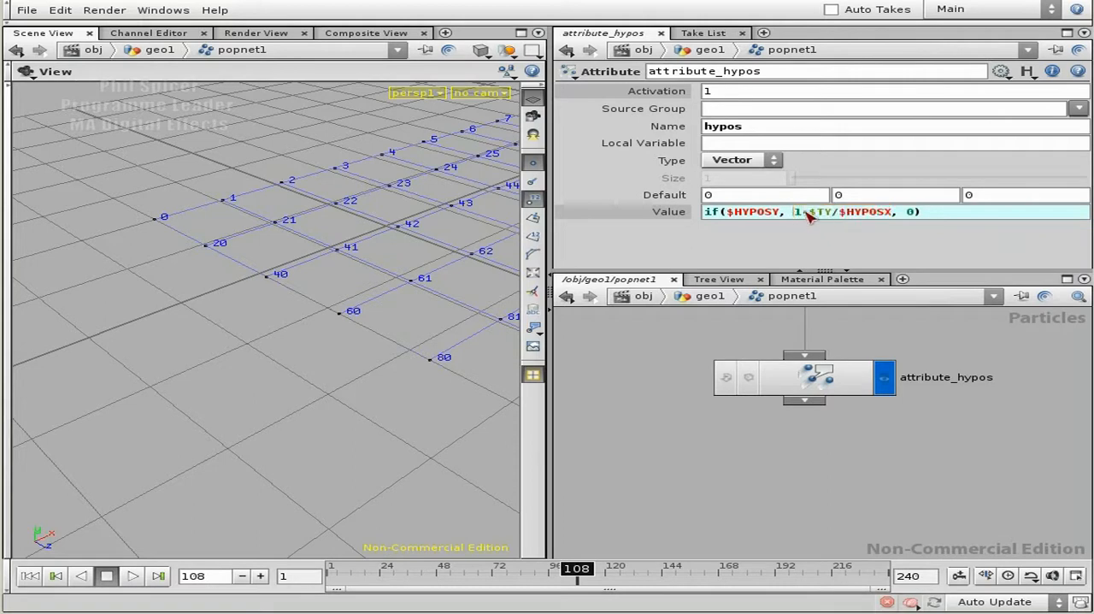
pyautogui.write('clamp')
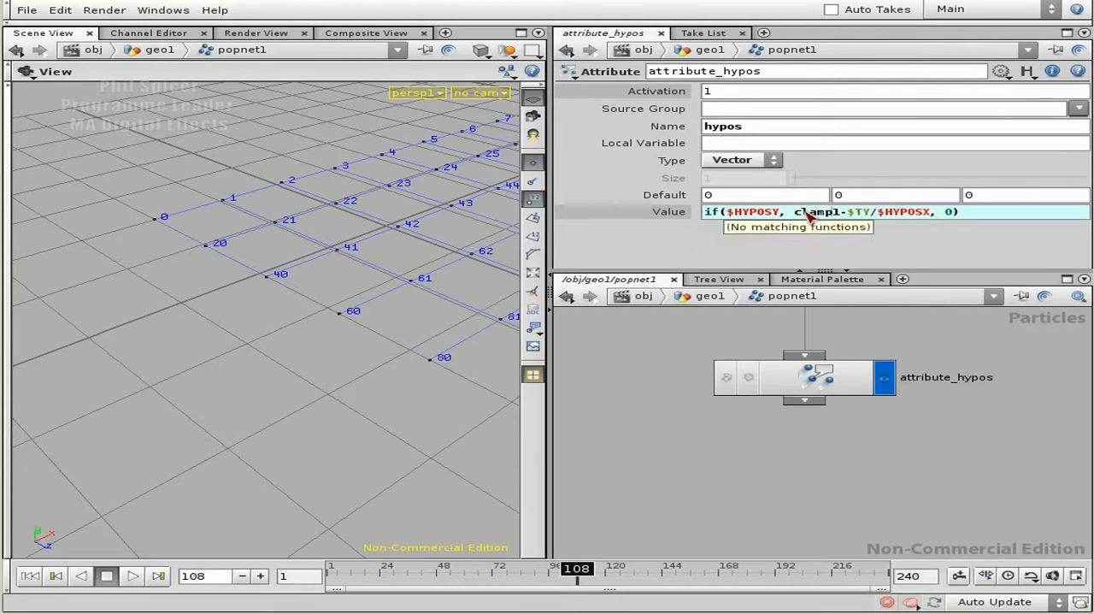
pyautogui.write('(')
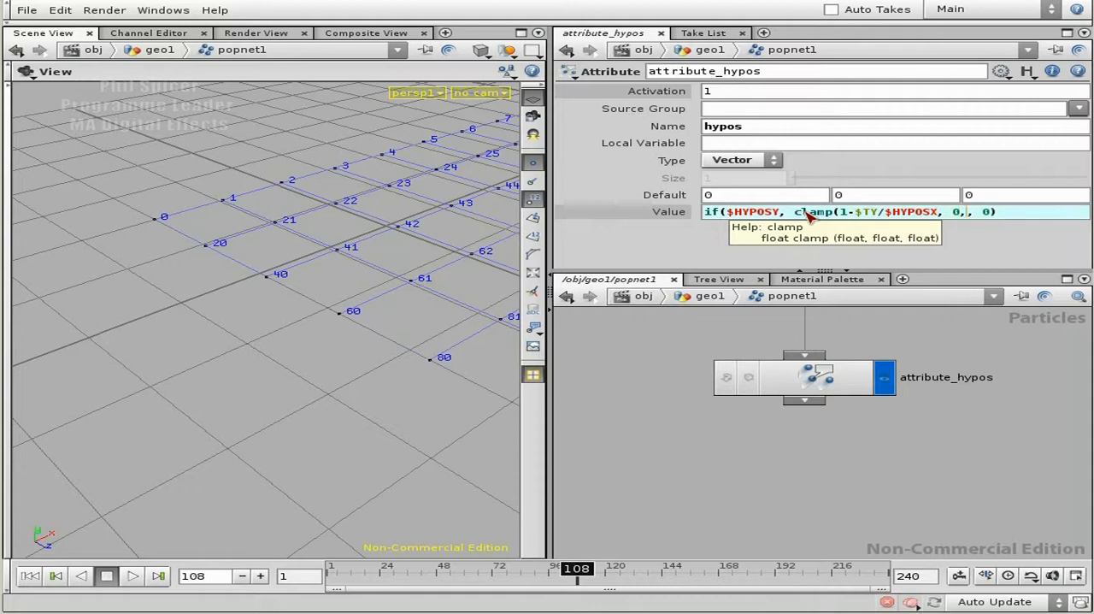
pyautogui.write(')')
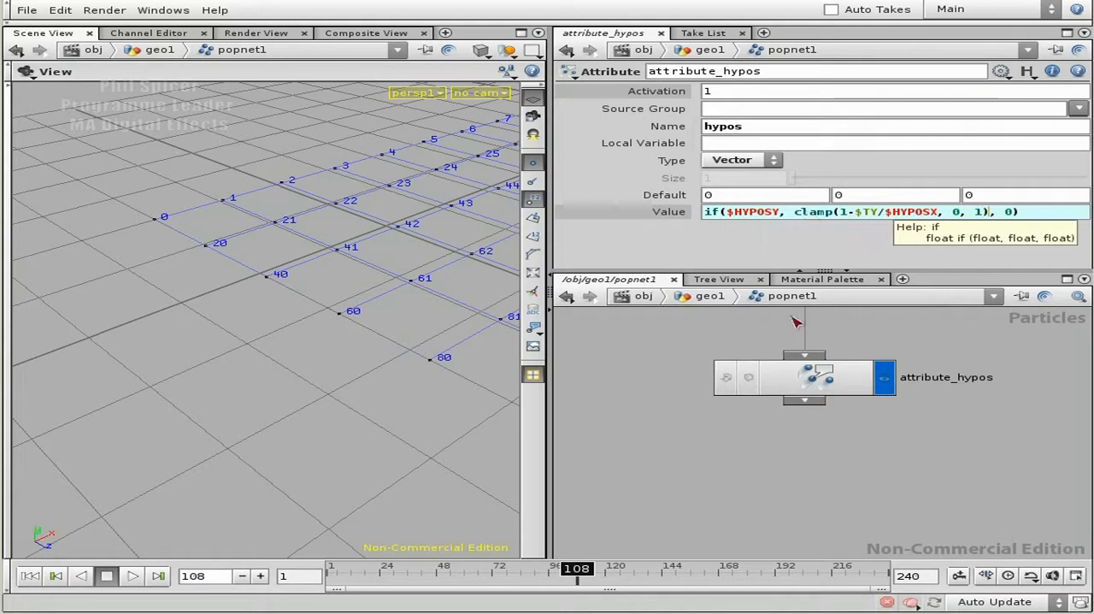
pyautogui.click(1045, 213)
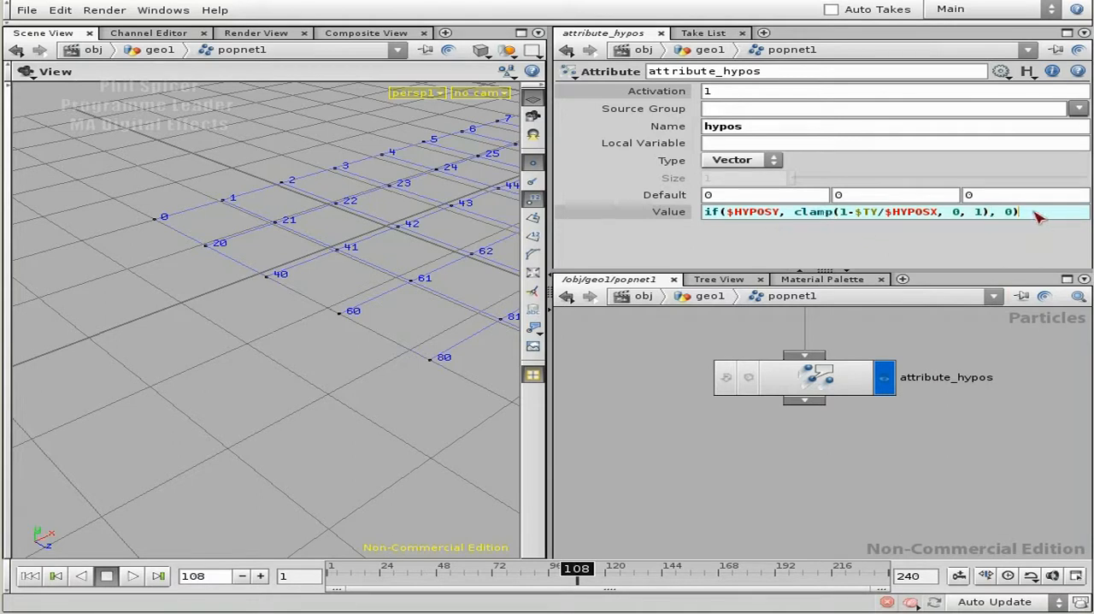
pyautogui.press('Return')
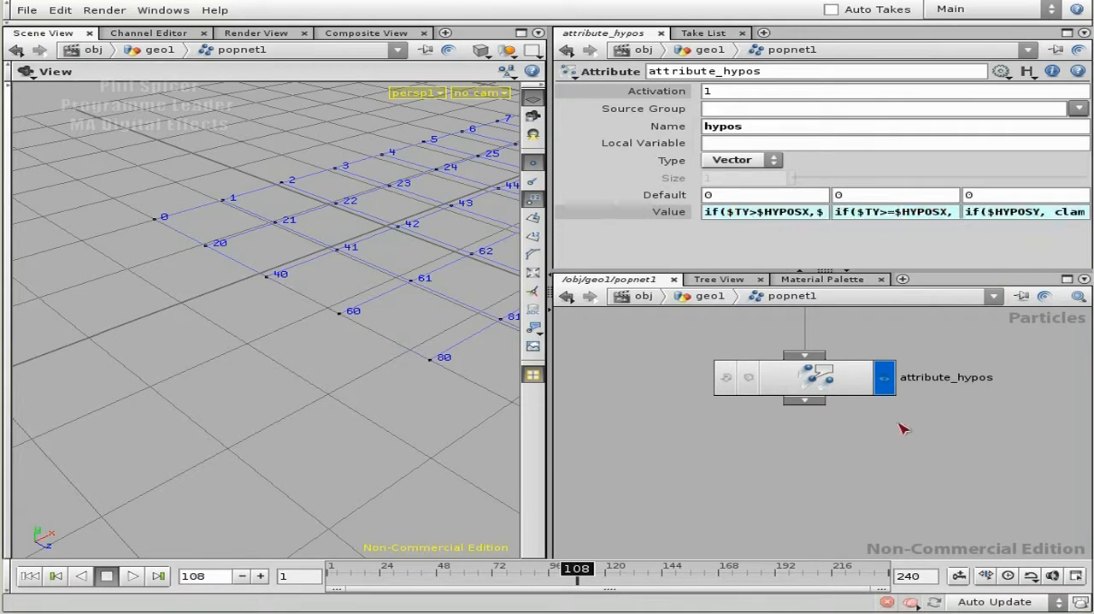
# - Turn off the point markers and point numbers in the scene view
pyautogui.moveTo(918, 461)
pyautogui.mouseDown(button='right')
pyautogui.moveTo(891, 445)
pyautogui.moveTo(909, 460)
pyautogui.mouseUp(button='right')
pyautogui.moveTo(908, 460); pyautogui.dragTo(896, 412, button='middle')
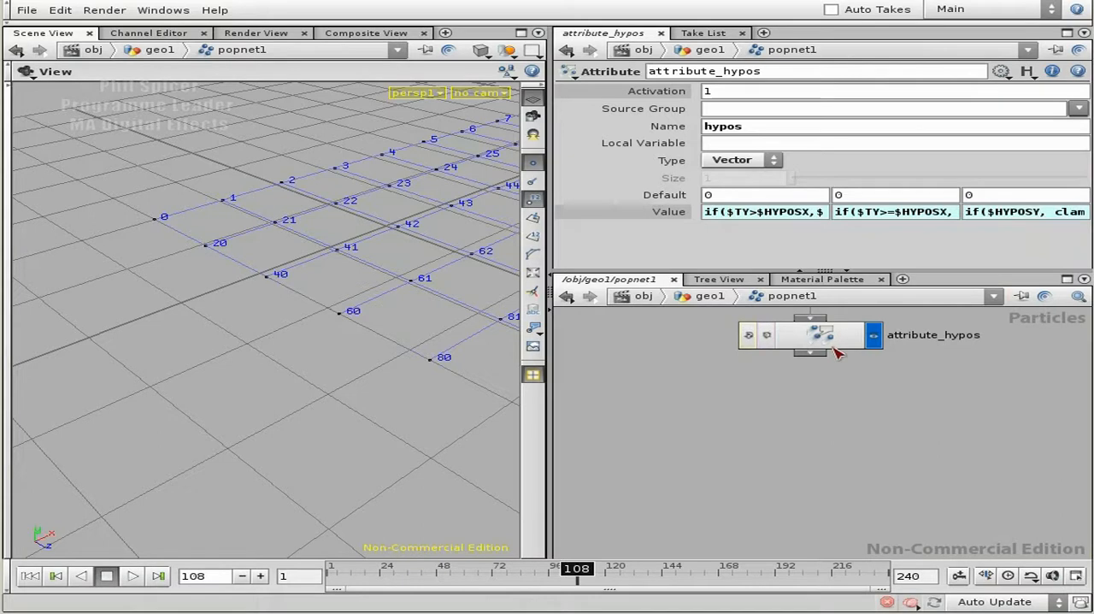
pyautogui.moveTo(866, 406); pyautogui.dragTo(855, 405, button='middle')
pyautogui.moveTo(877, 413); pyautogui.dragTo(870, 418, button='right')
pyautogui.moveTo(870, 418); pyautogui.dragTo(872, 446, button='middle')
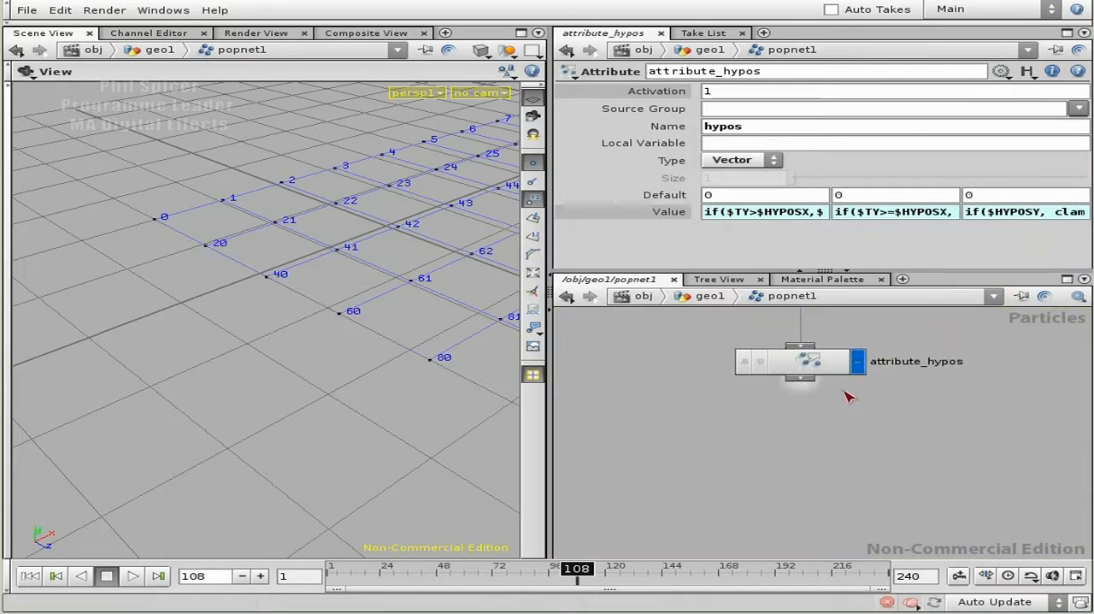
pyautogui.moveTo(362, 342); pyautogui.dragTo(285, 361, button='right')
pyautogui.moveTo(285, 362); pyautogui.dragTo(397, 340)
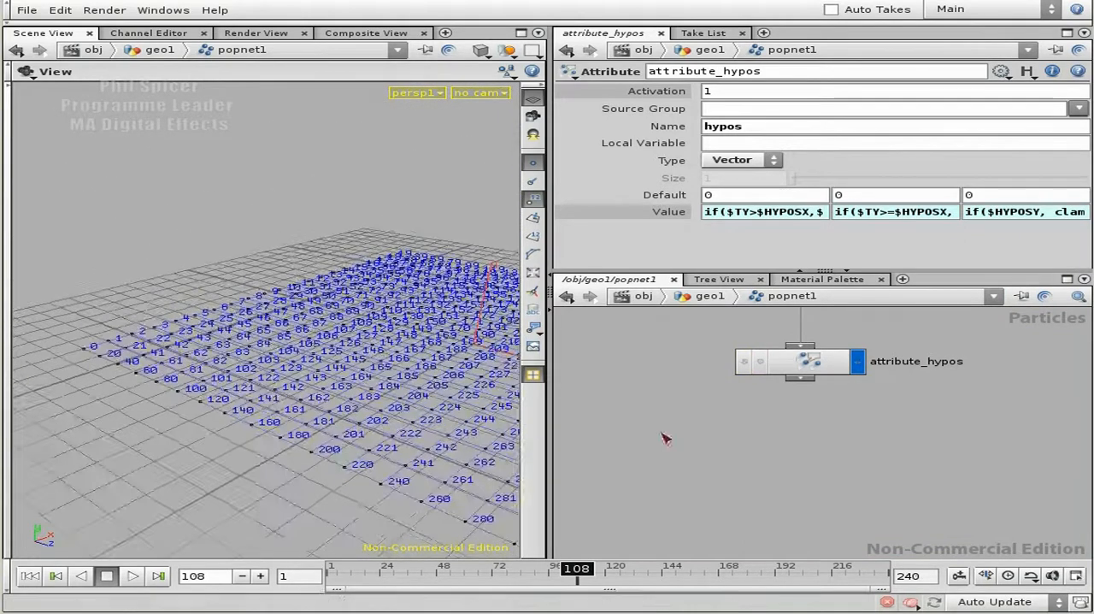
pyautogui.moveTo(384, 387); pyautogui.dragTo(344, 406, button='right')
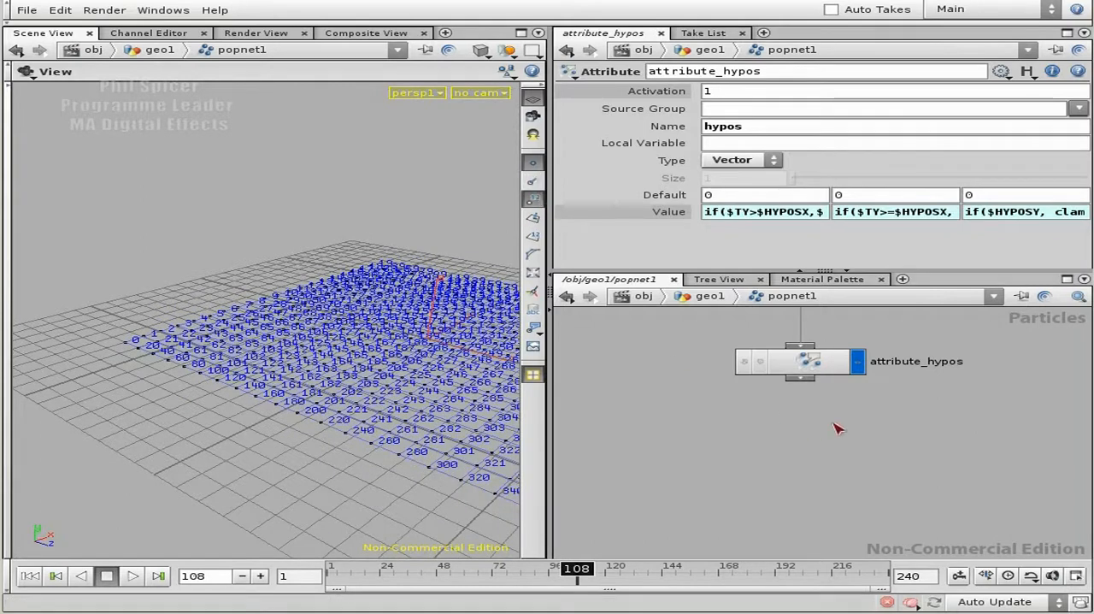
pyautogui.press('Tab')
pyautogui.press('Escape')
pyautogui.click(532, 198)
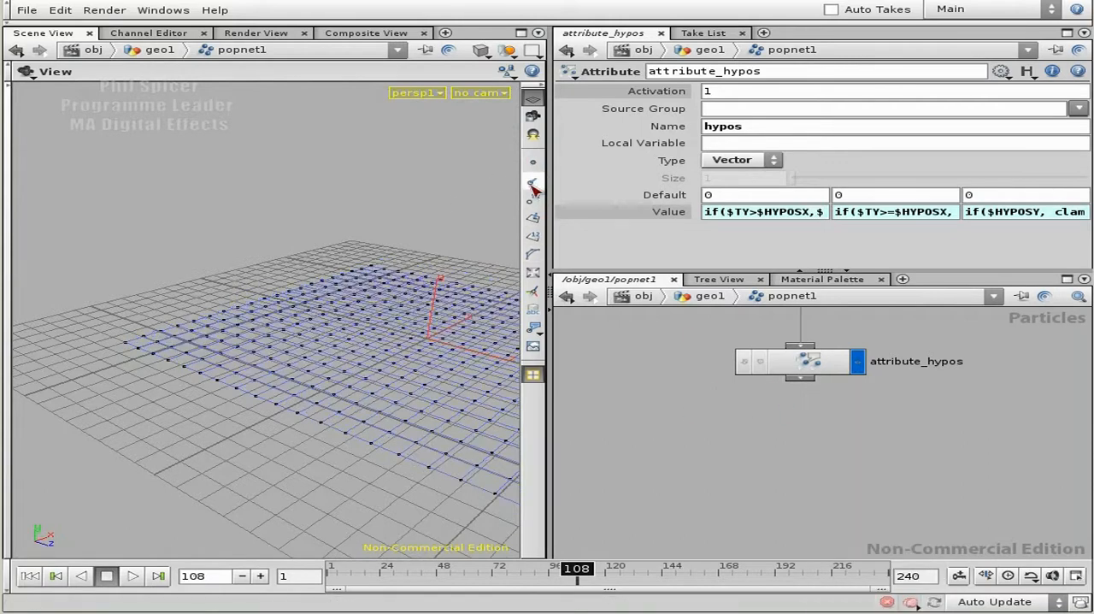
pyautogui.moveTo(342, 335); pyautogui.dragTo(366, 385)
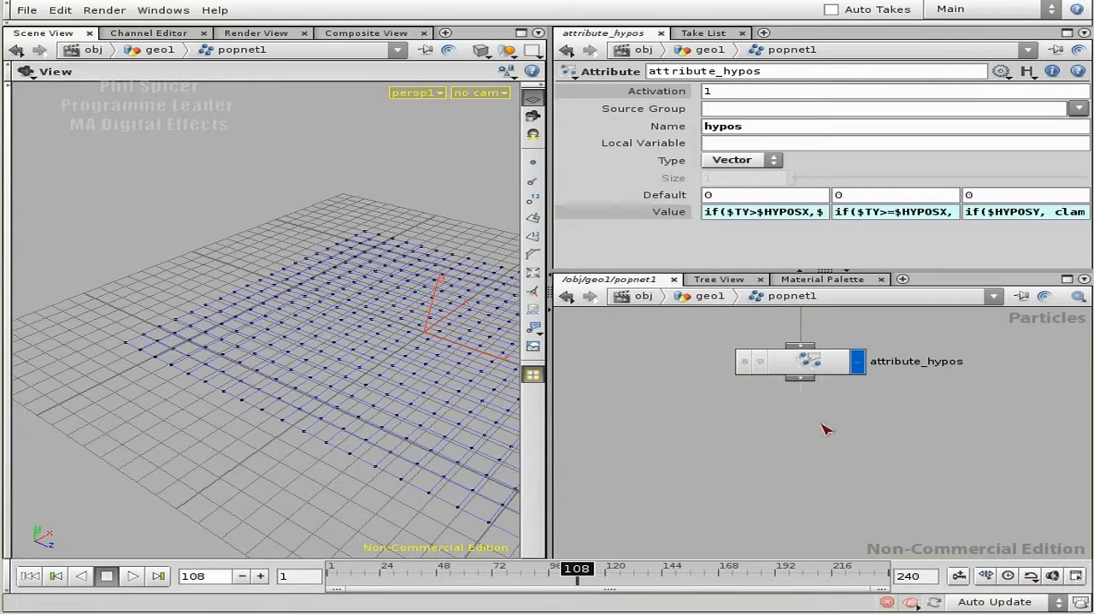
# - Replay the simulation from the first frame, stop at frame 56, and inspect the node information of attribute_hypos
pyautogui.moveTo(822, 366); pyautogui.dragTo(932, 475, button='middle')
pyautogui.click(29, 575)
pyautogui.click(132, 575)
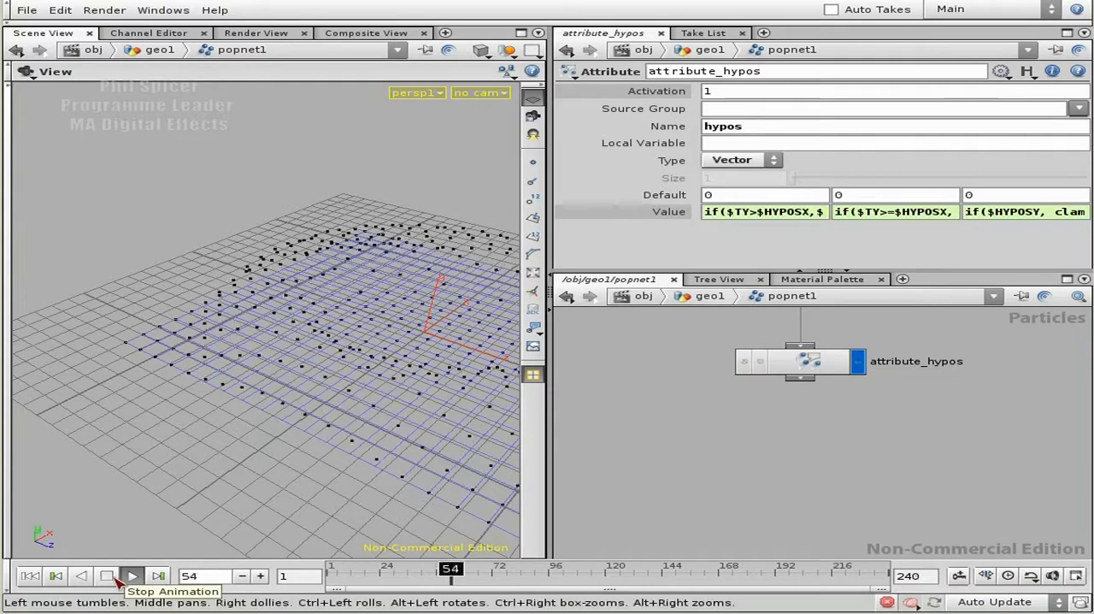
pyautogui.click(106, 575)
pyautogui.middleClick(818, 358)
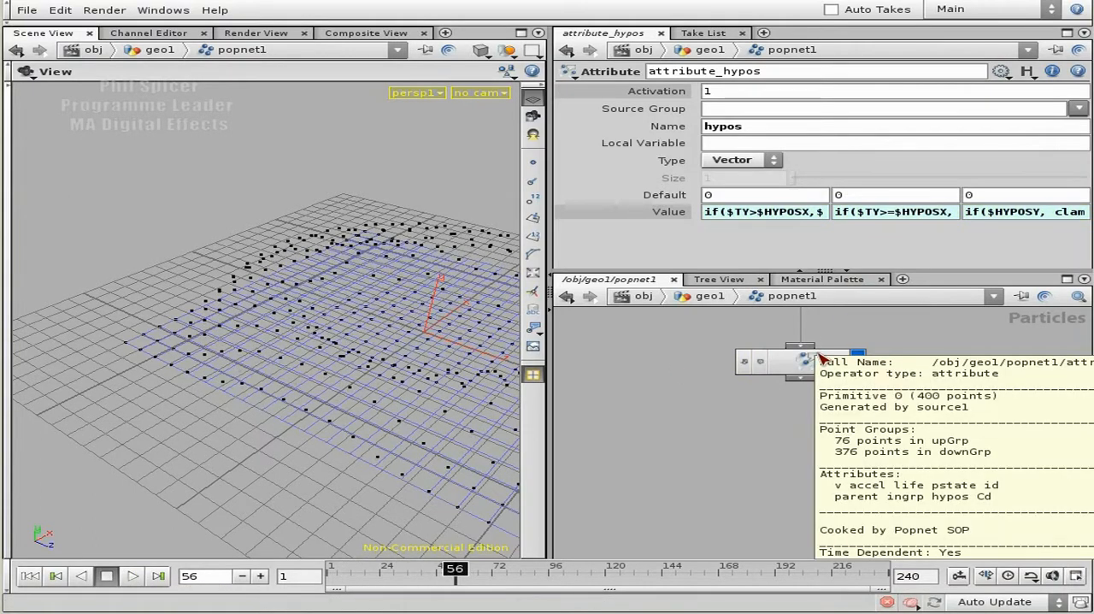
pyautogui.moveTo(816, 363); pyautogui.dragTo(748, 475, button='middle')
pyautogui.moveTo(353, 342)
pyautogui.mouseDown()
pyautogui.moveTo(282, 329)
pyautogui.moveTo(248, 292)
pyautogui.moveTo(354, 350)
pyautogui.mouseUp()
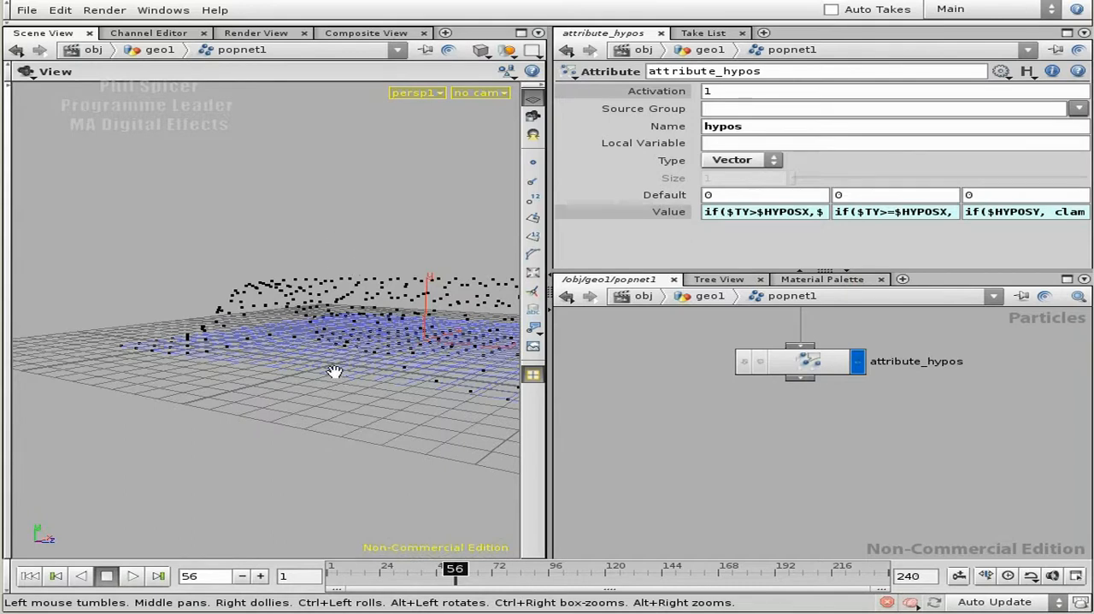
pyautogui.moveTo(339, 315); pyautogui.dragTo(310, 342)
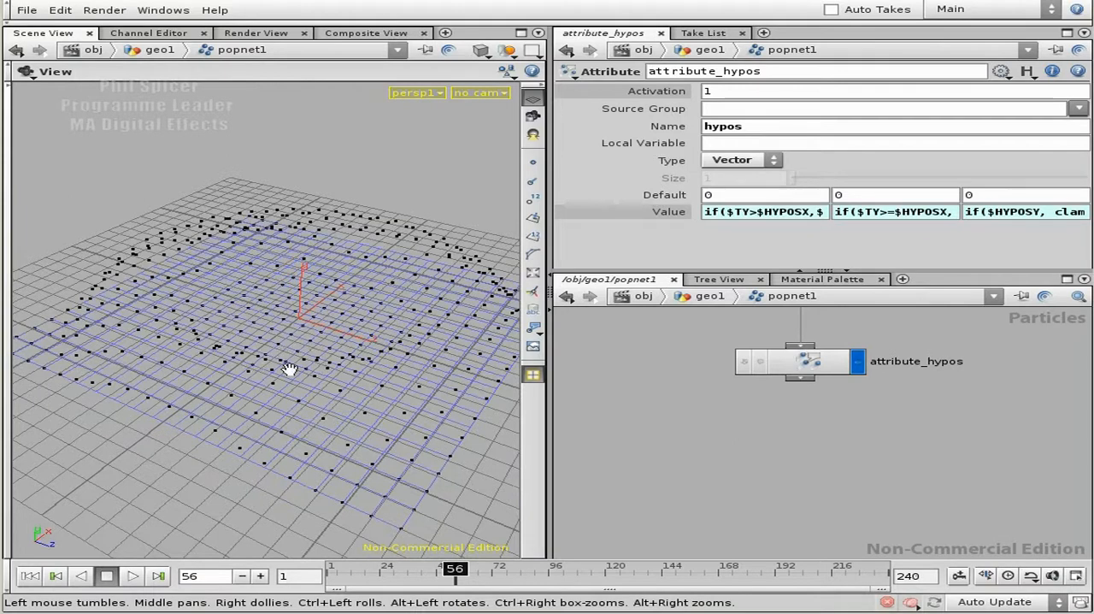
pyautogui.moveTo(347, 359); pyautogui.dragTo(330, 390)
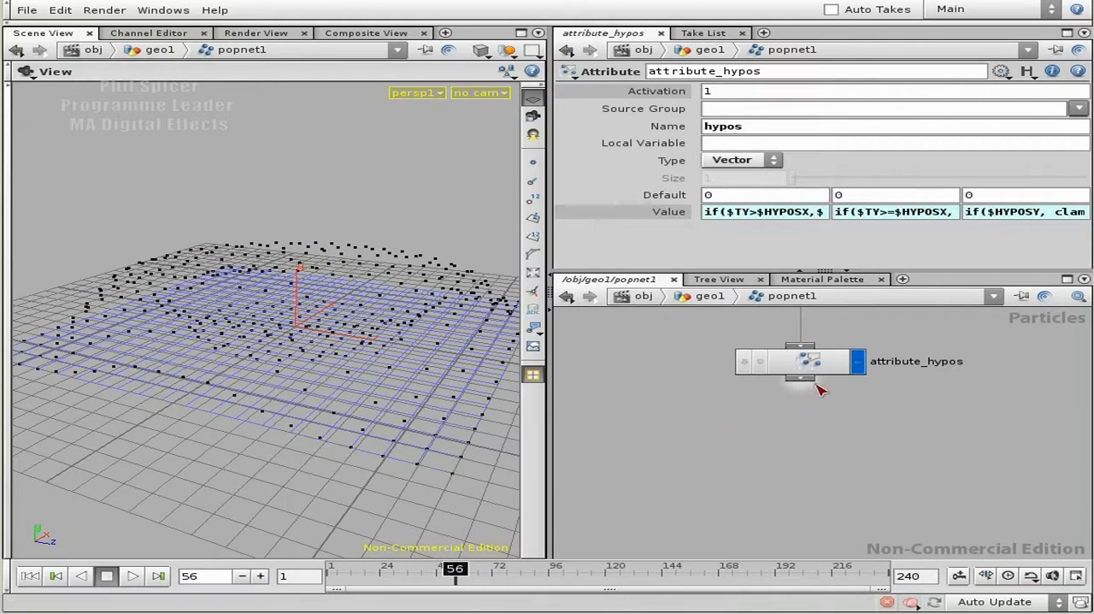
# - Add a Rotation node below attribute_hypos, connected to its output, and make it the displayed node
pyautogui.press('Tab')
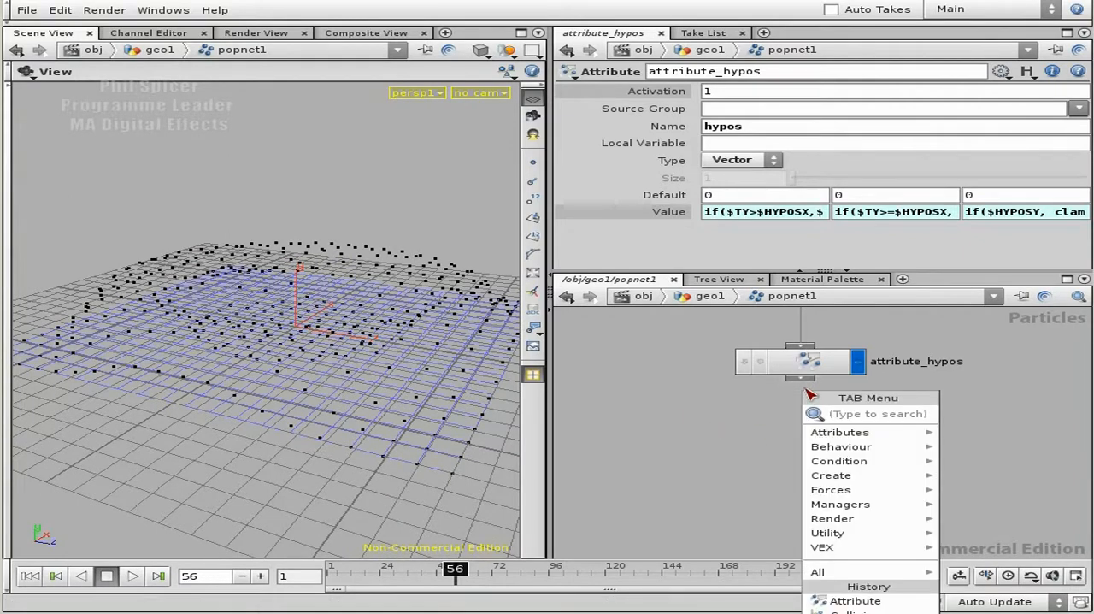
pyautogui.write('rop')
pyautogui.press('Return')
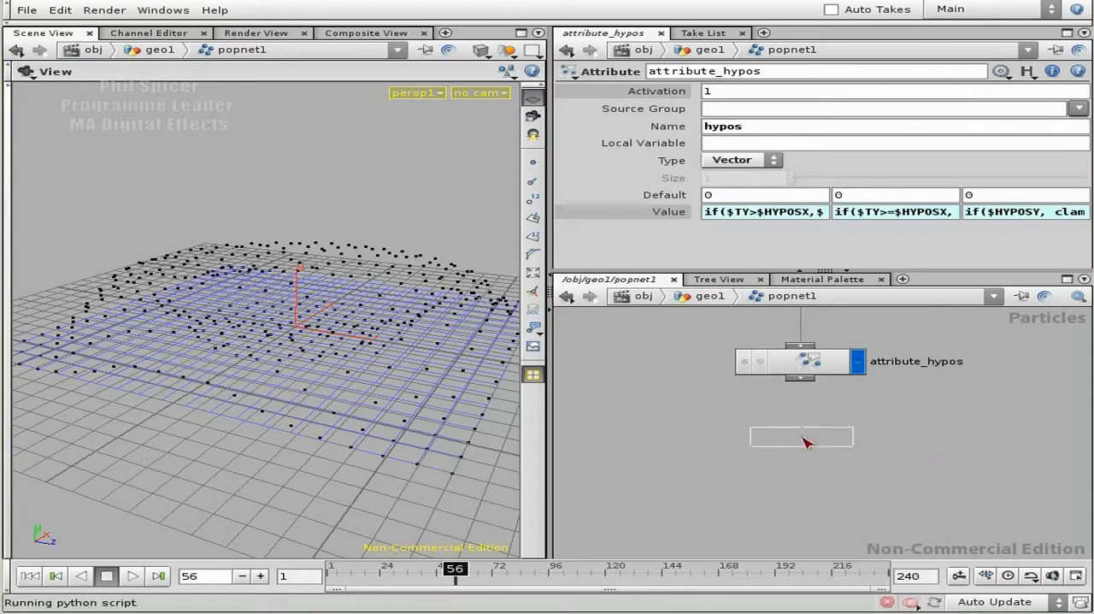
pyautogui.click(804, 436)
pyautogui.click(799, 453)
pyautogui.click(850, 455)
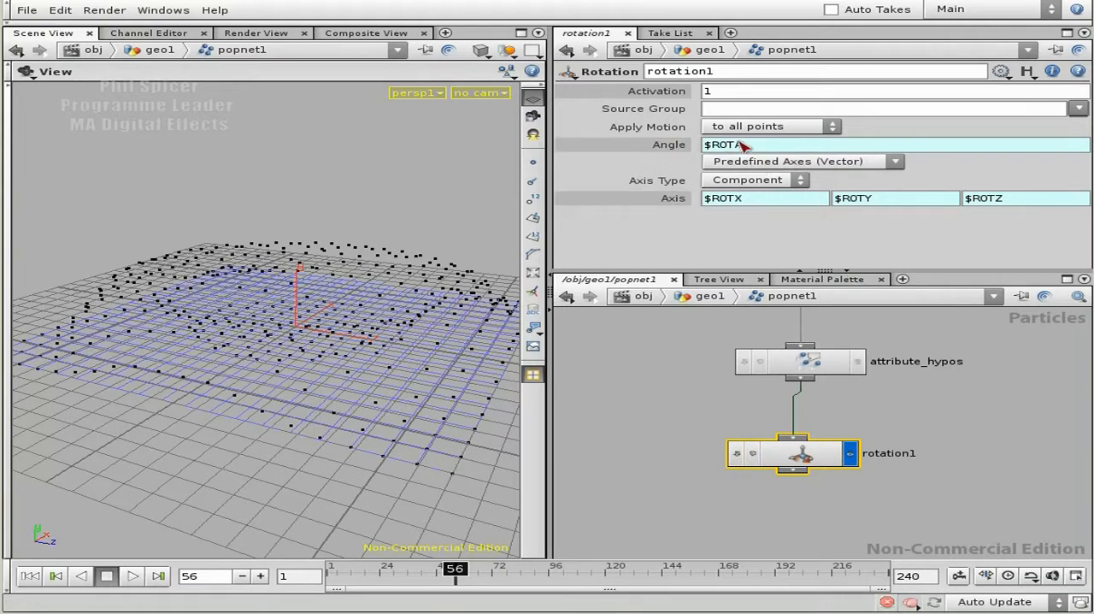
# - Delete the default expression channels from the Angle and Axis parameters of rotation1
pyautogui.rightClick(671, 151)
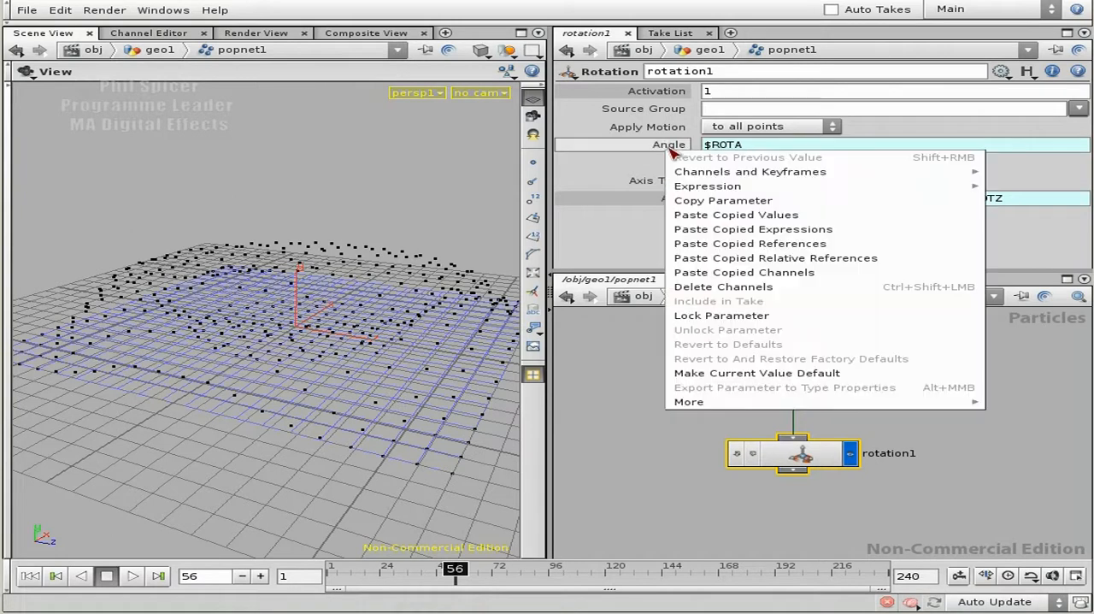
pyautogui.click(788, 290)
pyautogui.rightClick(660, 206)
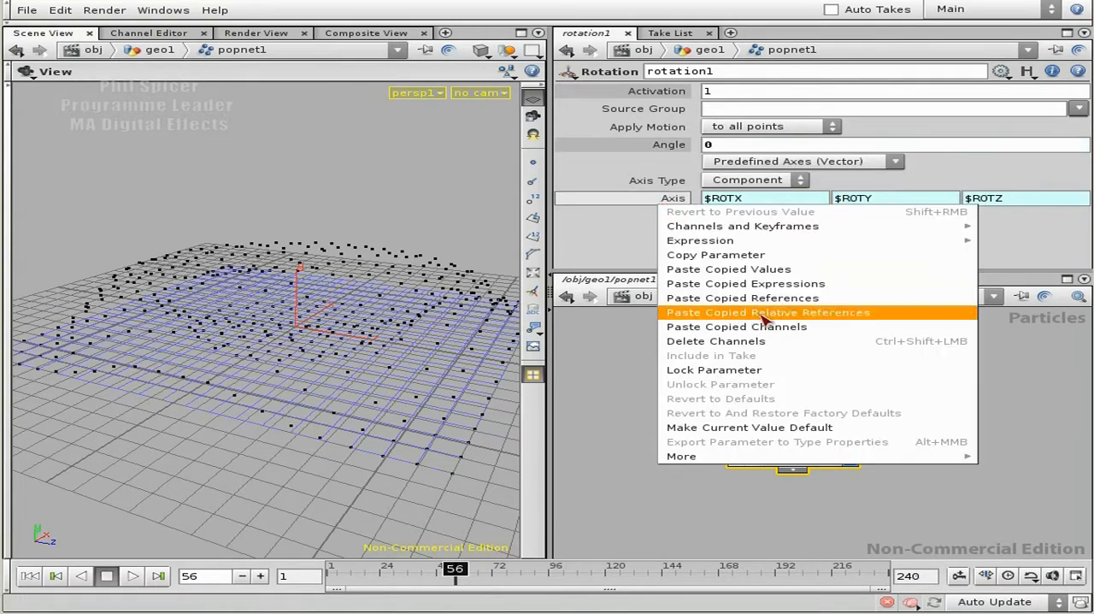
pyautogui.click(803, 332)
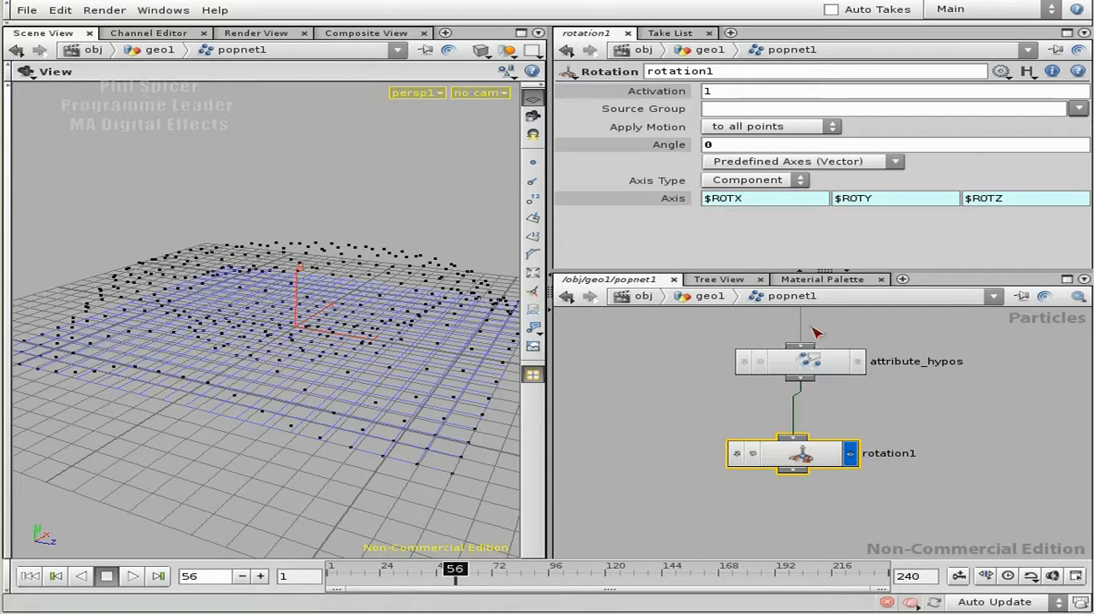
pyautogui.rightClick(670, 205)
pyautogui.click(740, 338)
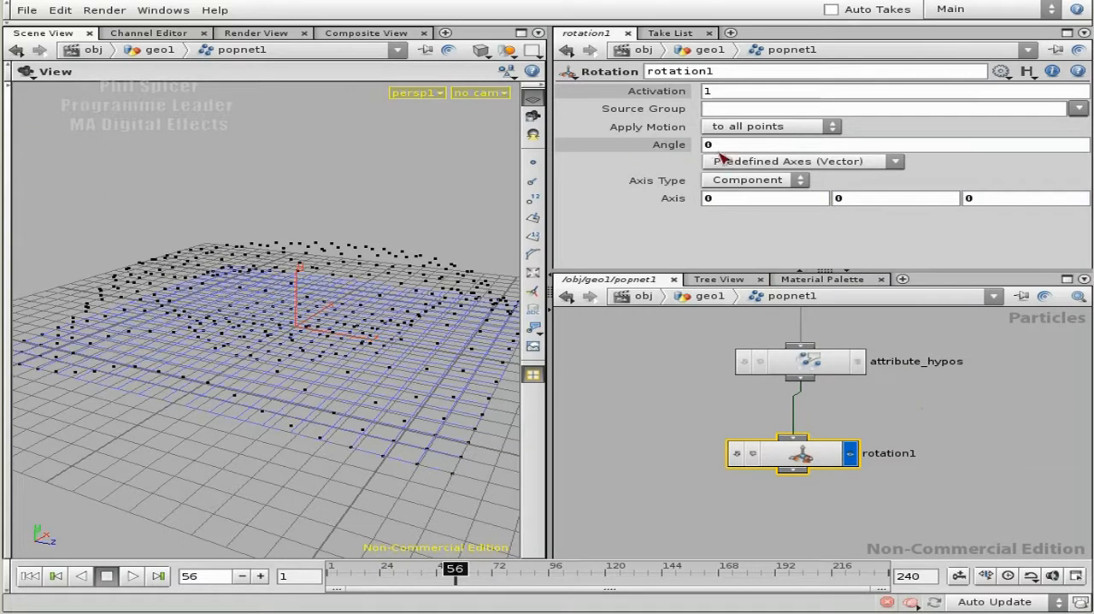
# - Set the rotation axis of rotation1 to 1, 0, 0 and its angle to 180
pyautogui.click(674, 147)
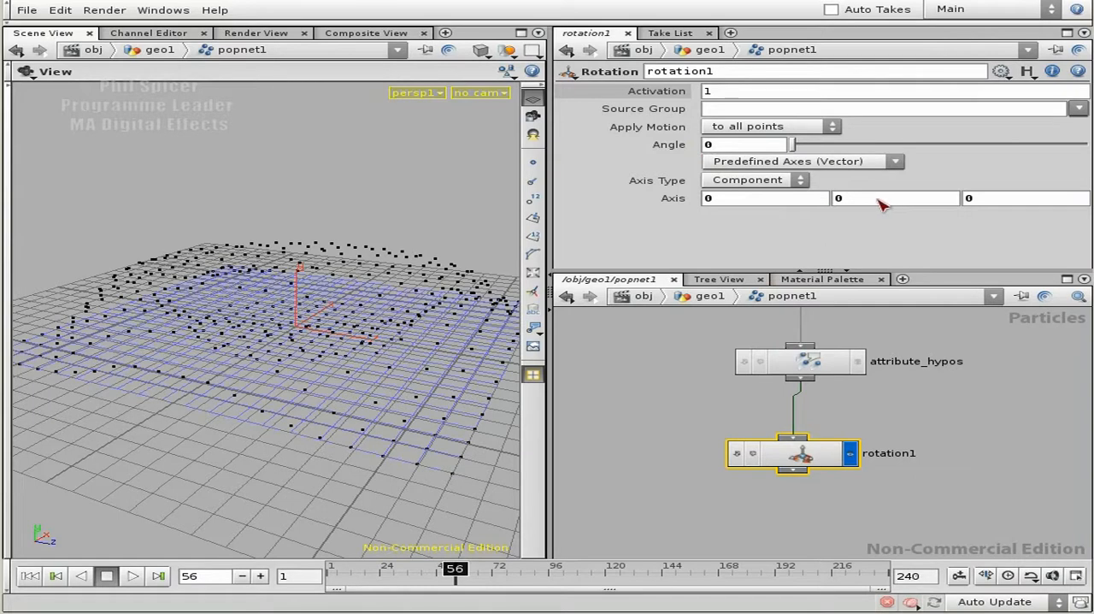
pyautogui.click(734, 201)
pyautogui.click(740, 147)
pyautogui.press('Return')
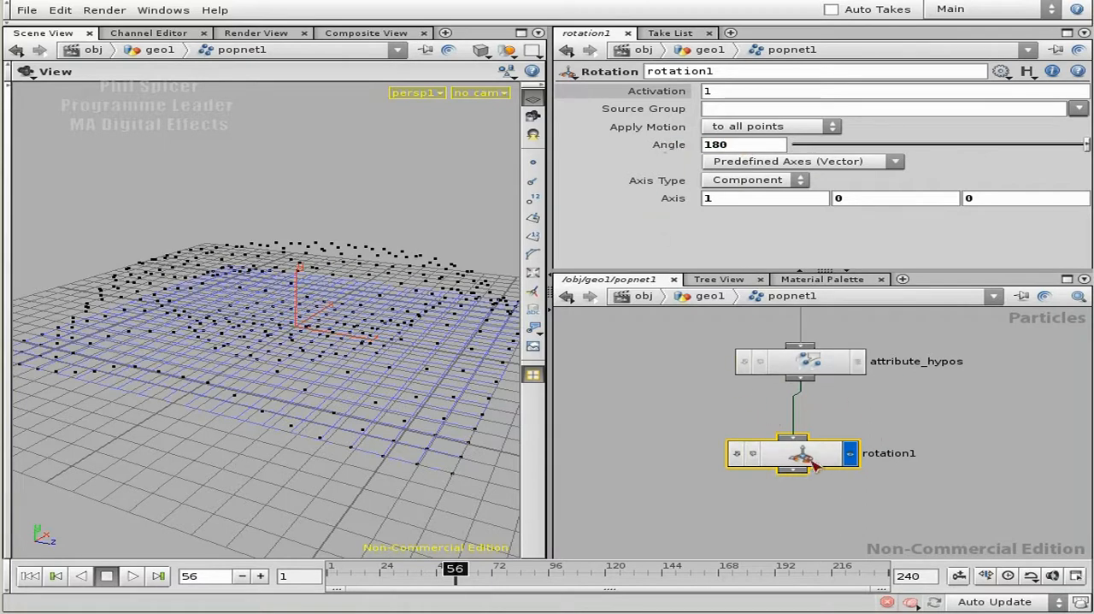
# - Review the attribute name and the third value expression of the attribute_hypos node
pyautogui.click(850, 362)
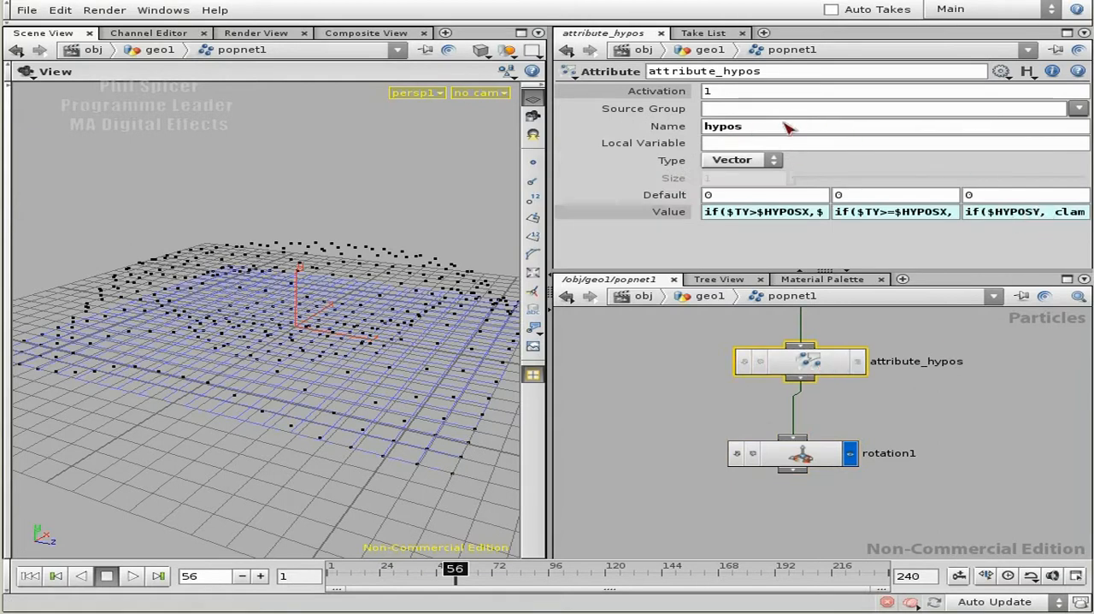
pyautogui.doubleClick(714, 126)
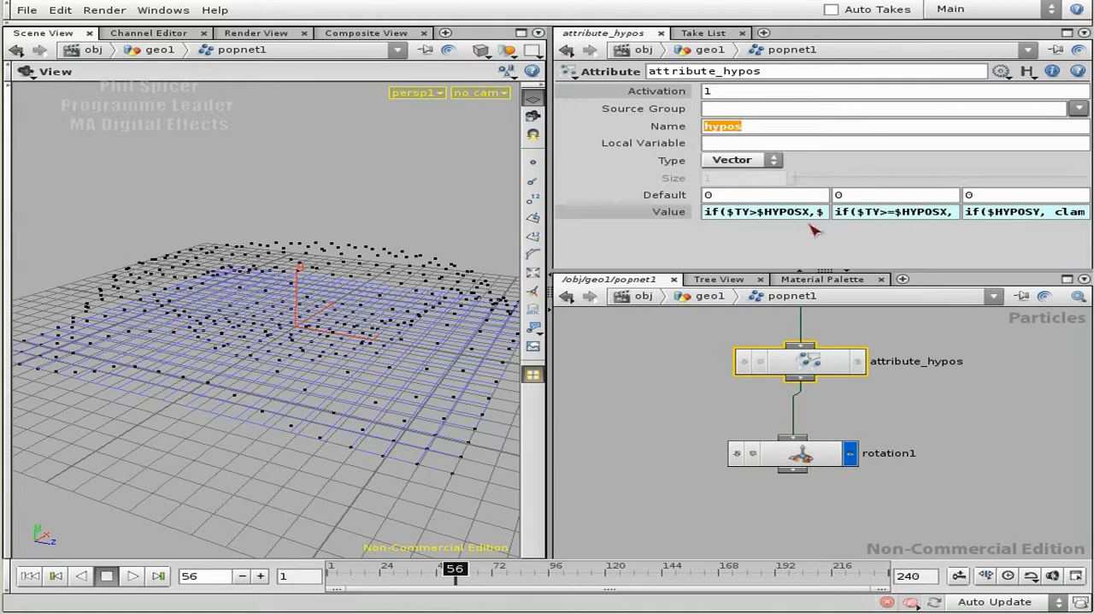
pyautogui.click(1016, 212)
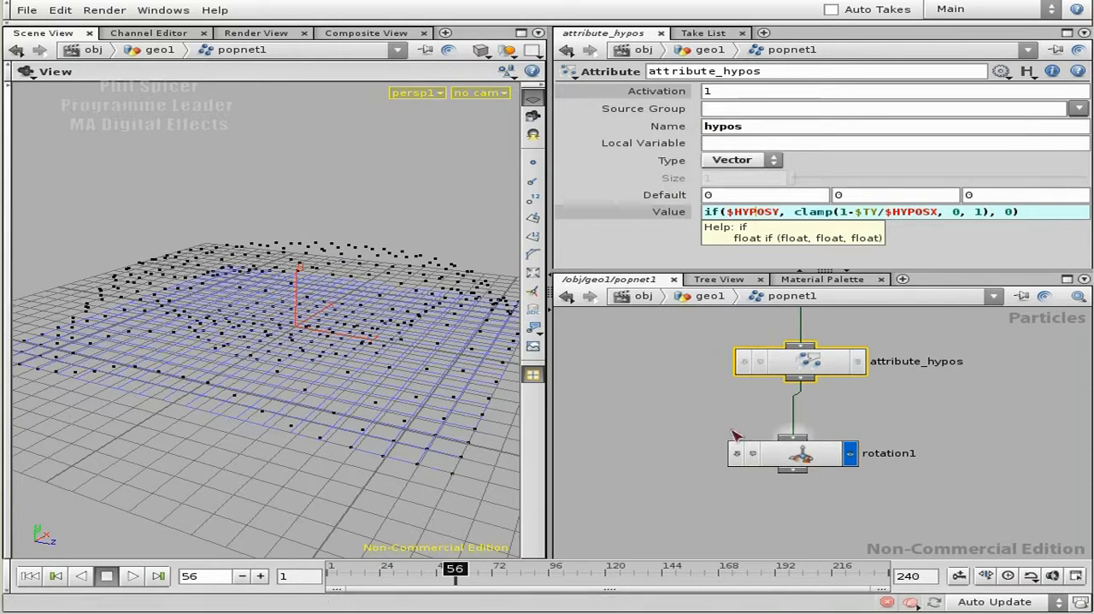
# - Set the rotation angle of rotation1 to the expression $HYPOSZ * 180
pyautogui.click(818, 463)
pyautogui.doubleClick(747, 147)
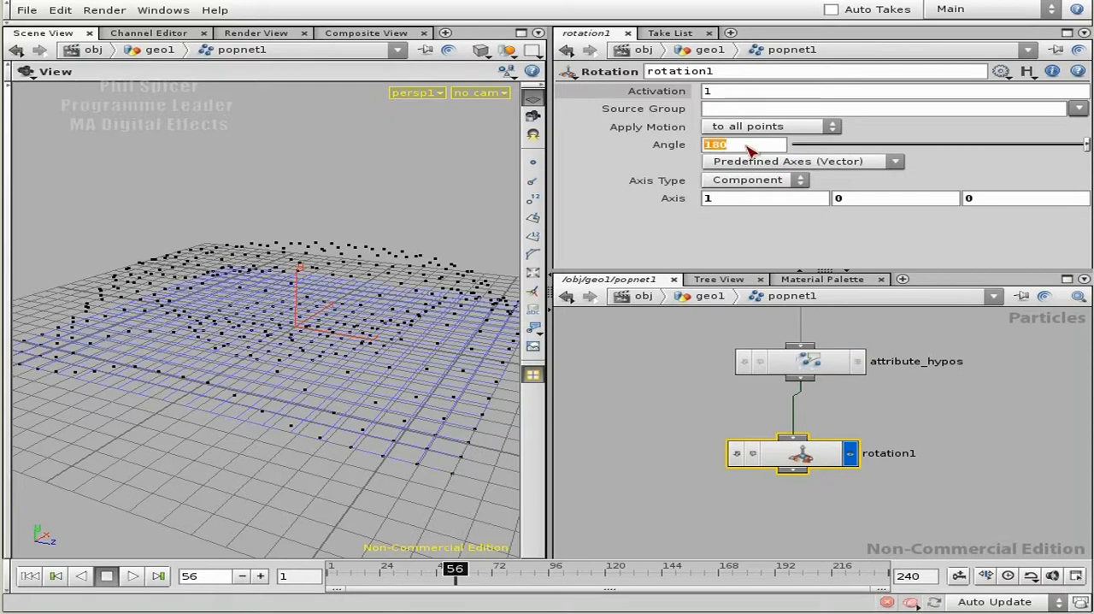
pyautogui.press('Left')
pyautogui.write('$HYPOSZ')
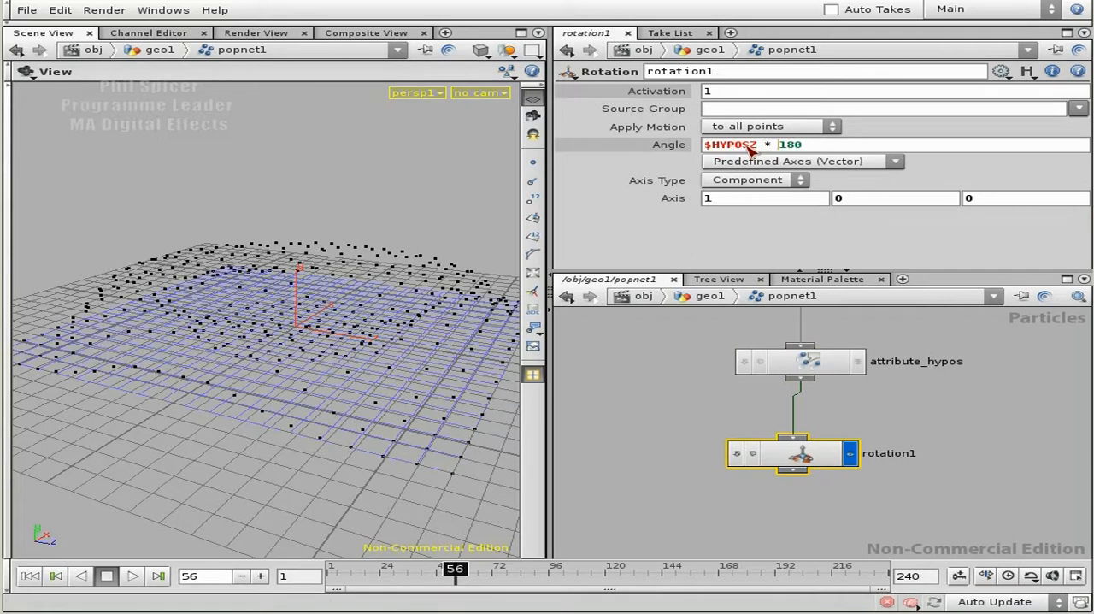
pyautogui.press('Return')
pyautogui.moveTo(755, 147); pyautogui.dragTo(705, 147)
pyautogui.moveTo(808, 145); pyautogui.dragTo(772, 146)
pyautogui.click(805, 146)
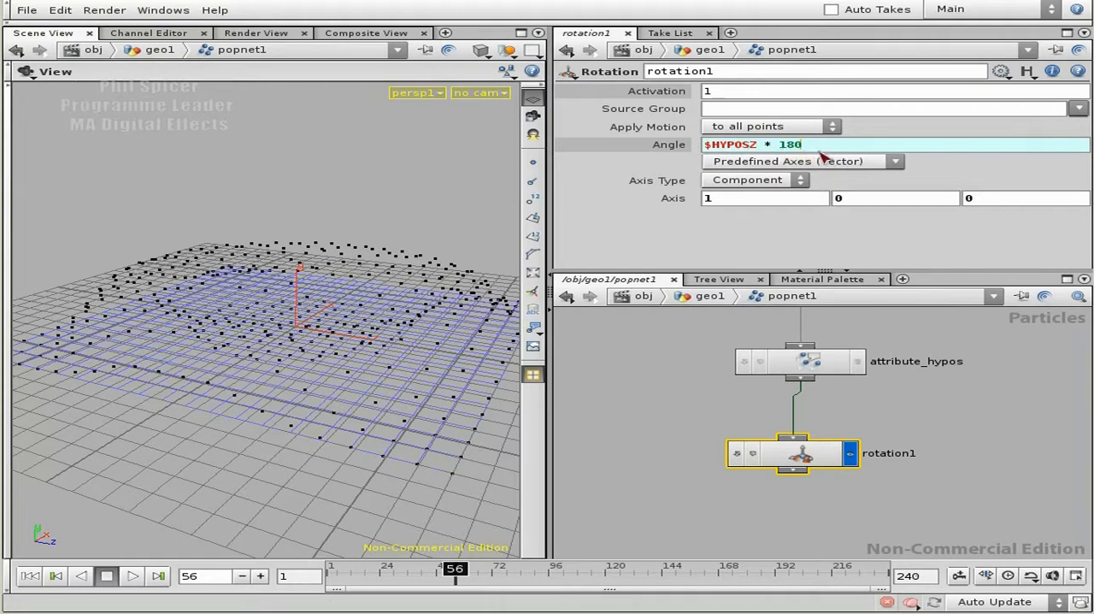
# - Add a Drag node below rotation1, connected to its output, and make it the displayed node
pyautogui.moveTo(913, 480); pyautogui.dragTo(908, 435, button='middle')
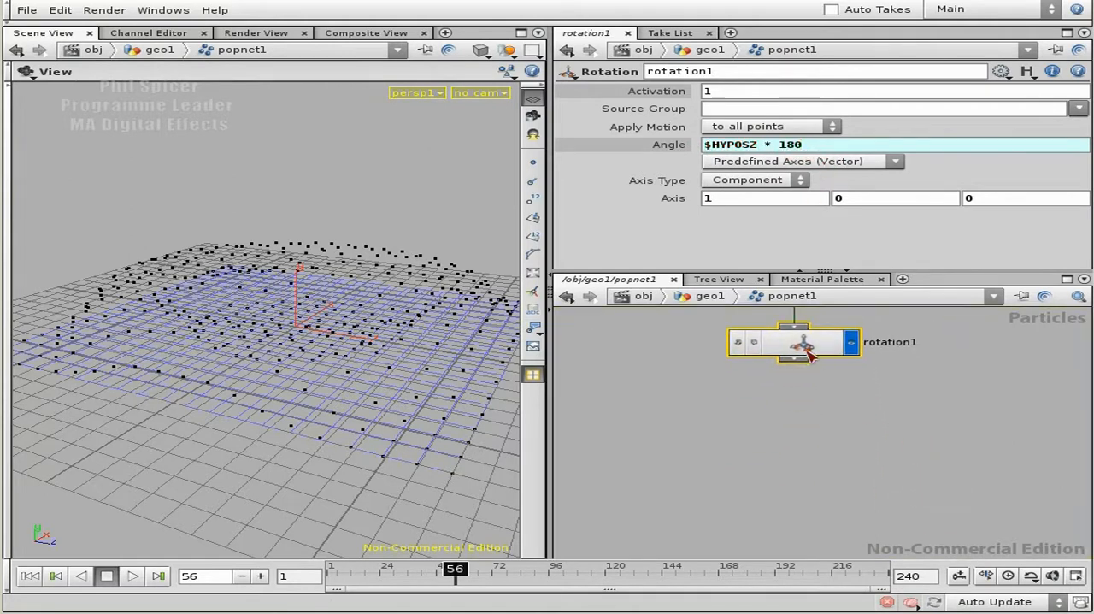
pyautogui.moveTo(857, 463)
pyautogui.mouseDown(button='middle')
pyautogui.moveTo(843, 430)
pyautogui.moveTo(840, 456)
pyautogui.mouseUp(button='middle')
pyautogui.moveTo(285, 378); pyautogui.dragTo(276, 384)
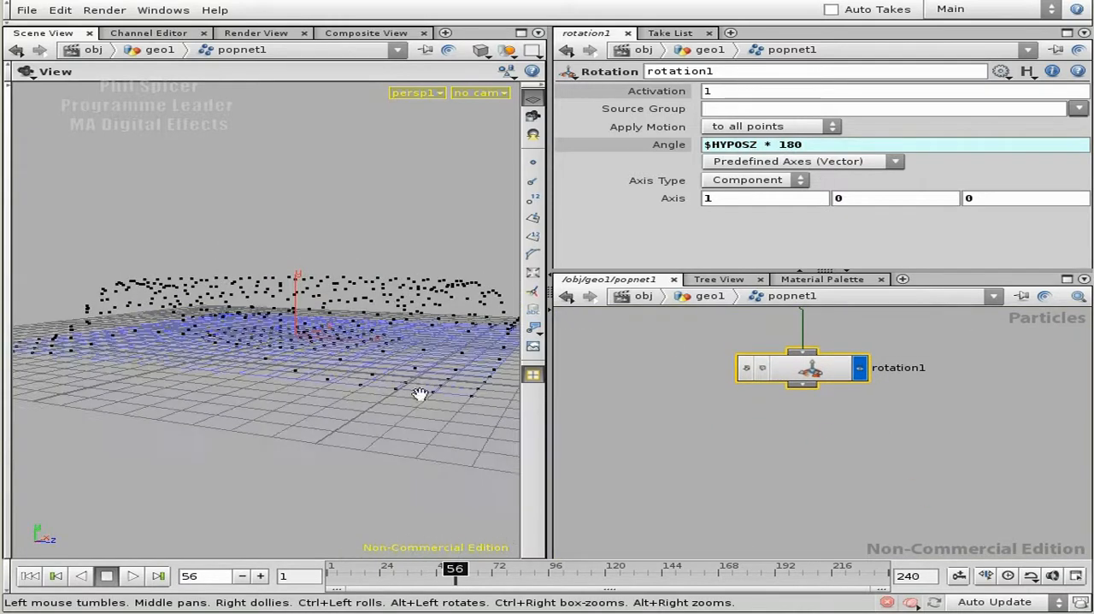
pyautogui.press('Tab')
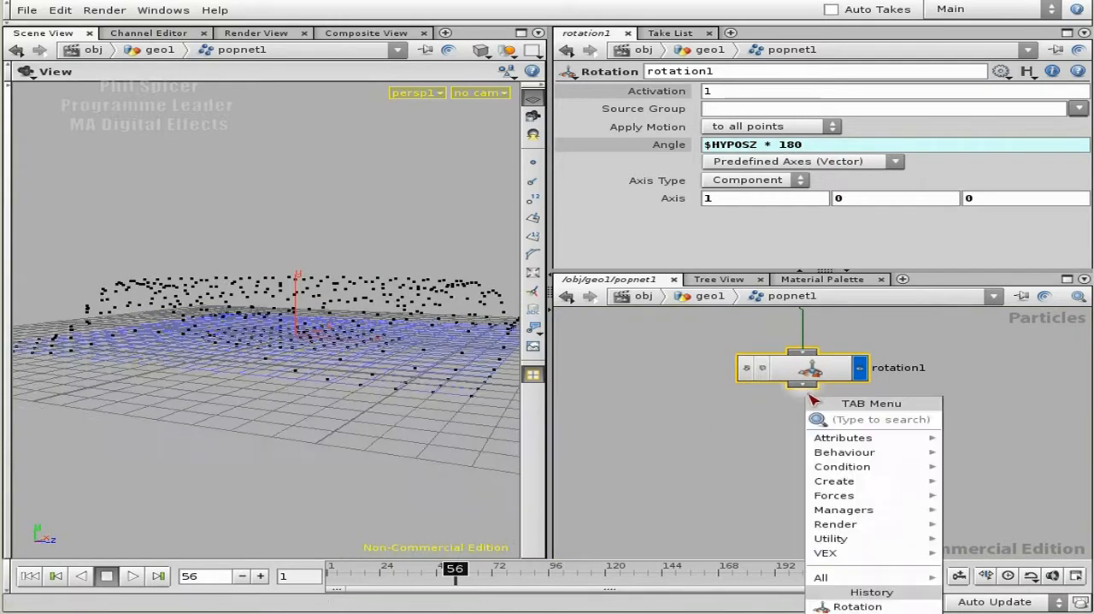
pyautogui.write('drag')
pyautogui.press('Return')
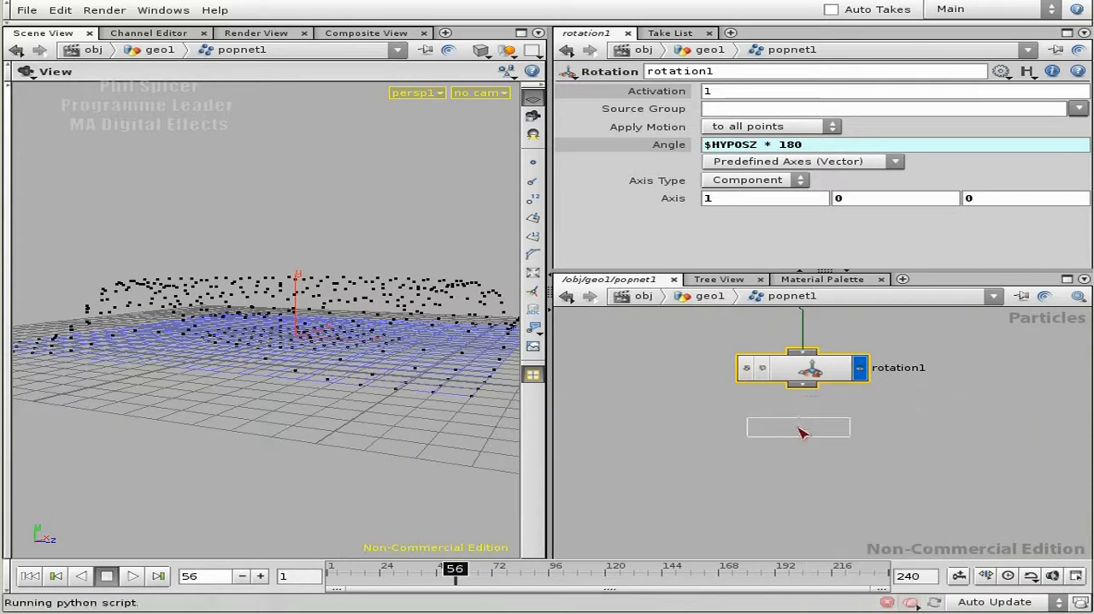
pyautogui.click(801, 432)
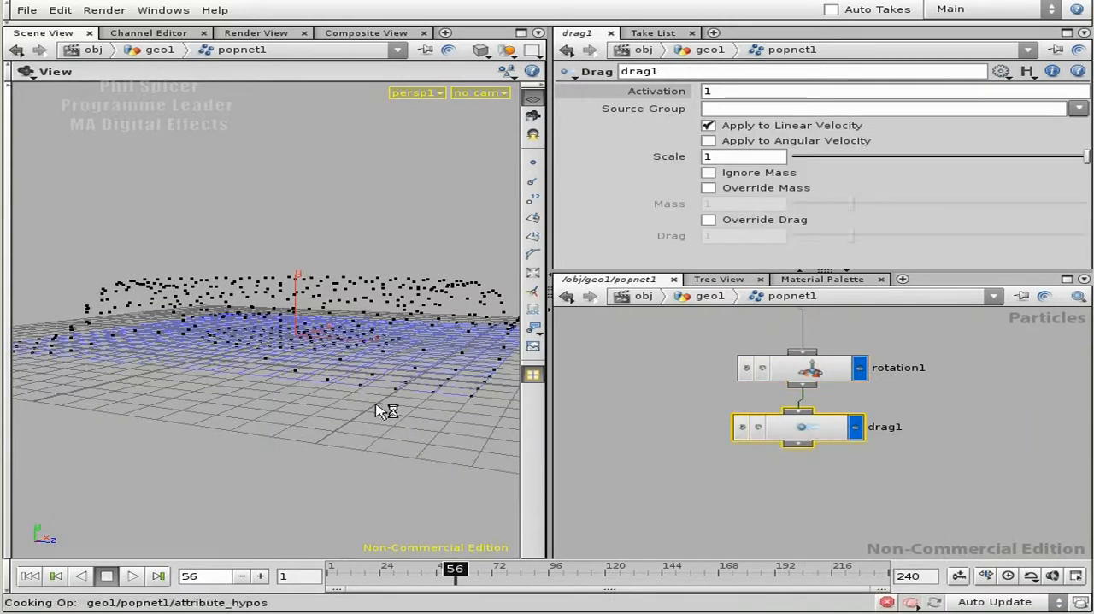
# - Replay the simulation from the first frame and stop at frame 134
pyautogui.click(29, 575)
pyautogui.click(133, 575)
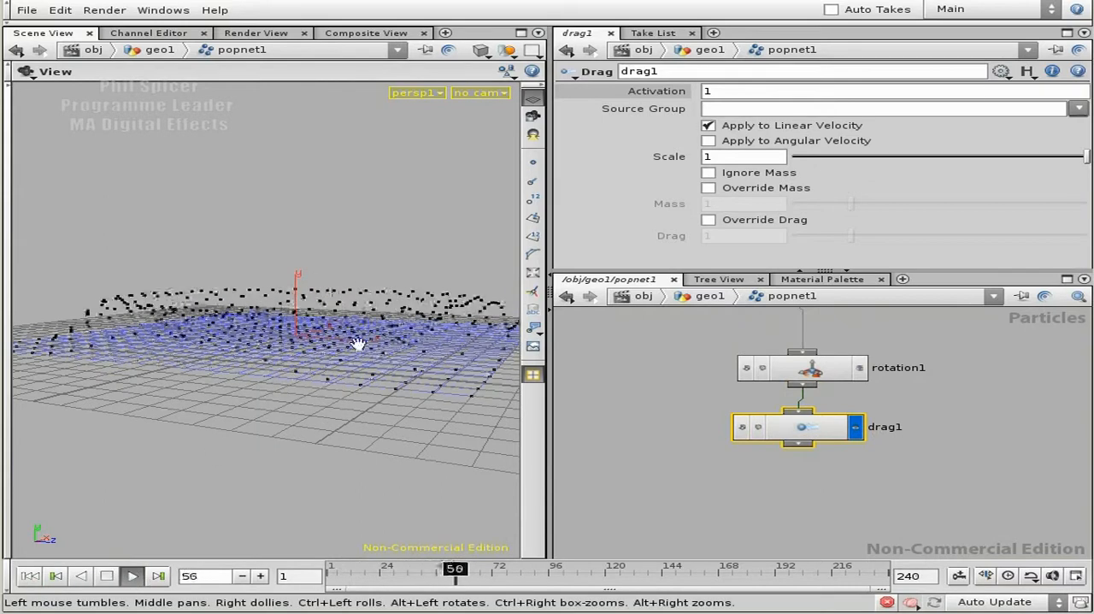
pyautogui.click(107, 575)
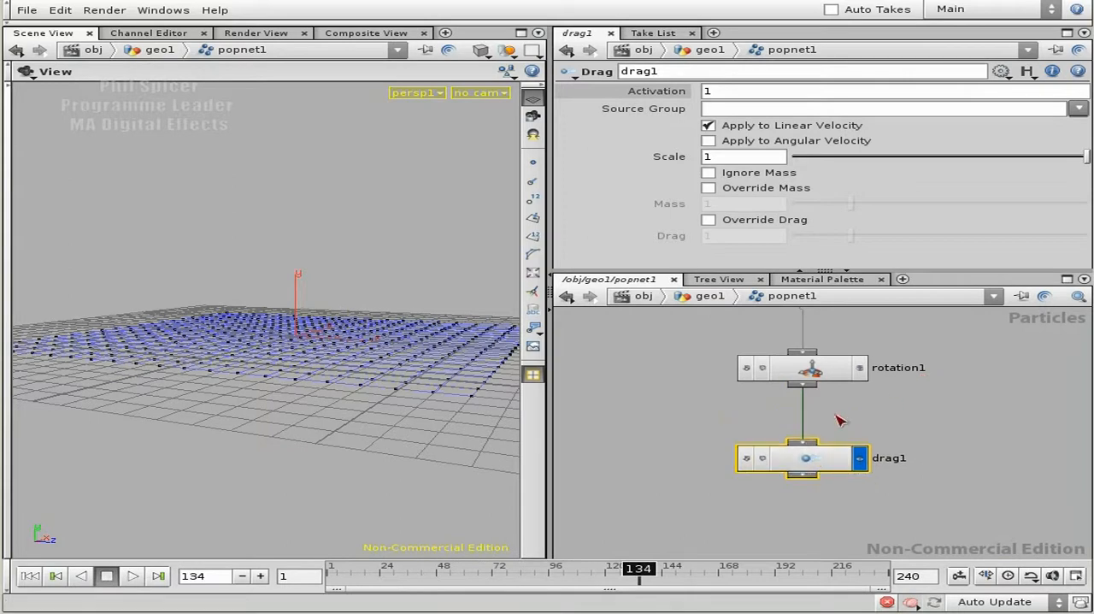
# - Add a Null node below drag1, connected to its output, rename it OUT and make it the displayed node
pyautogui.moveTo(940, 501); pyautogui.dragTo(894, 439, button='middle')
pyautogui.press('Tab')
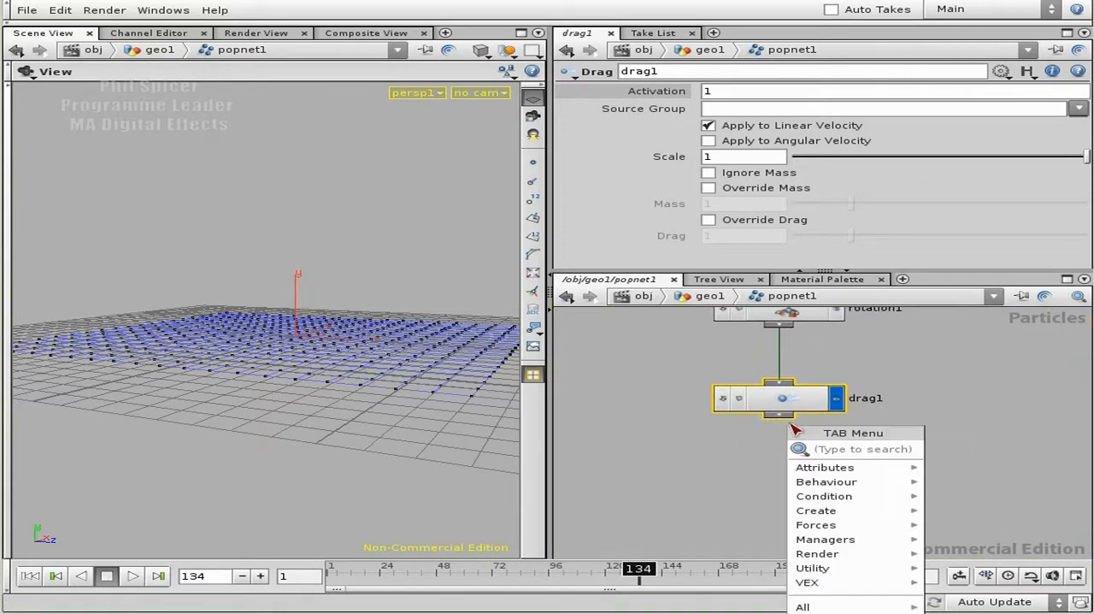
pyautogui.write('null')
pyautogui.press('Return')
pyautogui.click(869, 494)
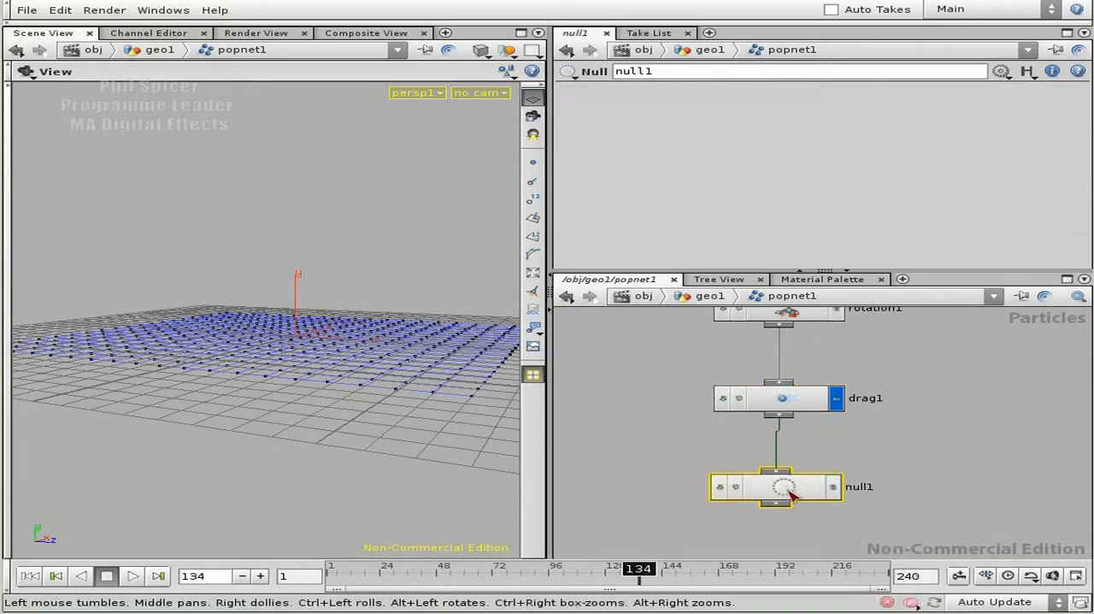
pyautogui.doubleClick(870, 494)
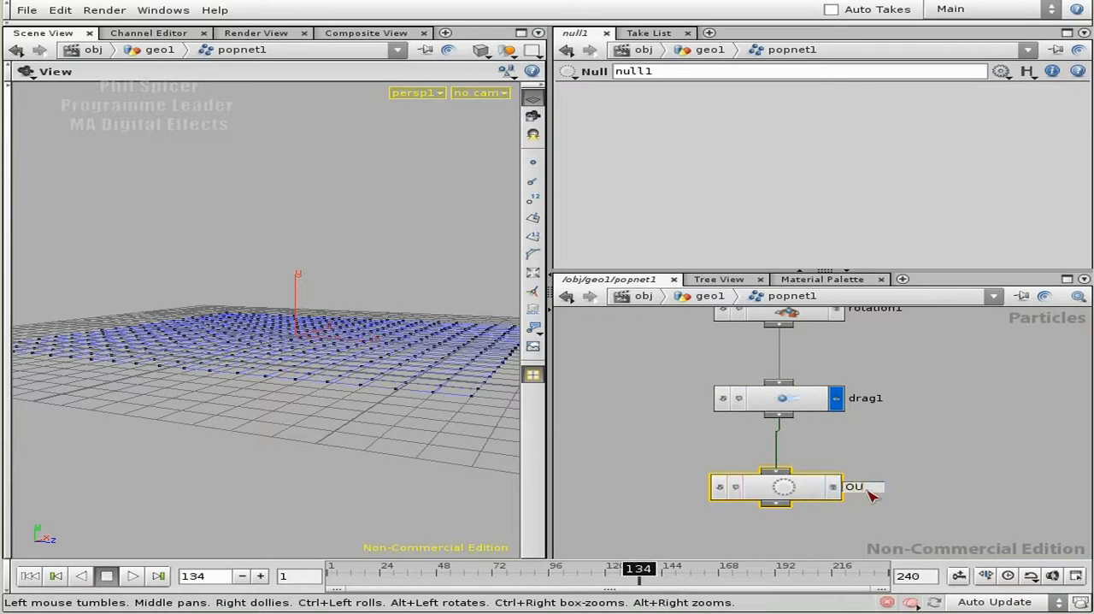
pyautogui.press('Return')
pyautogui.click(833, 487)
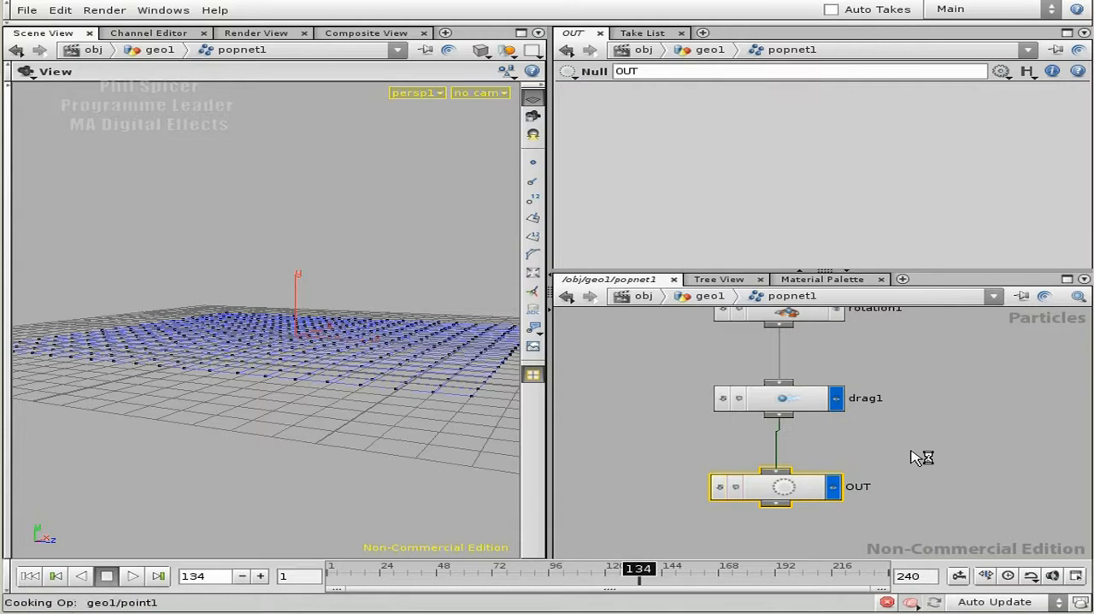
# - Review the finished particle node chain and switch rotation1's angle from its expression to its evaluated value
pyautogui.moveTo(984, 397); pyautogui.dragTo(989, 423, button='middle')
pyautogui.moveTo(989, 423); pyautogui.dragTo(954, 419, button='right')
pyautogui.moveTo(989, 404); pyautogui.dragTo(974, 463, button='middle')
pyautogui.moveTo(973, 463); pyautogui.dragTo(940, 455, button='right')
pyautogui.moveTo(1000, 369); pyautogui.dragTo(953, 342, button='middle')
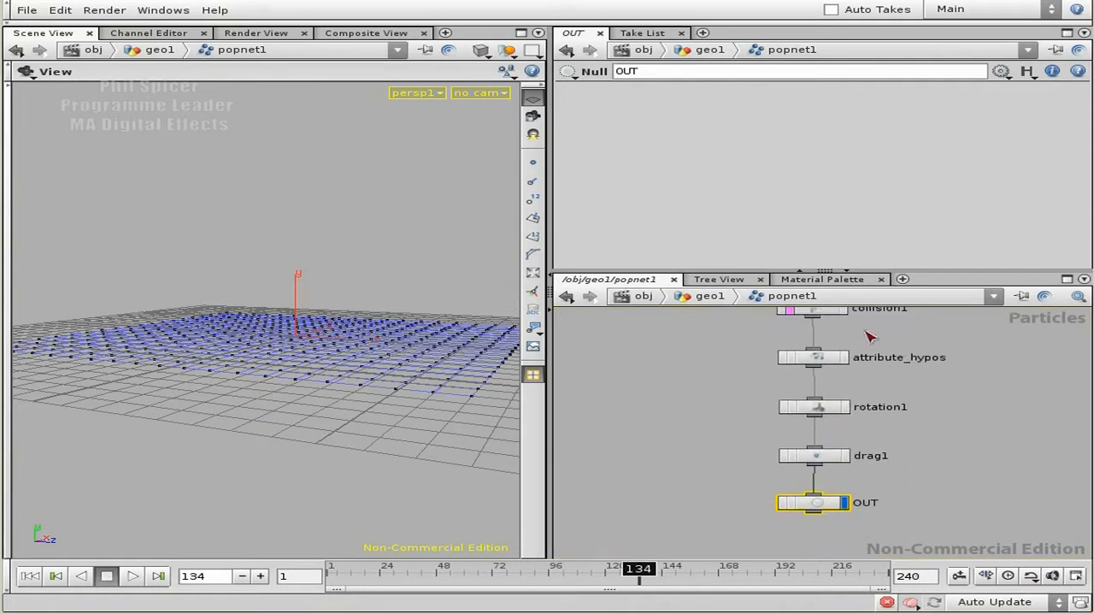
pyautogui.click(821, 407)
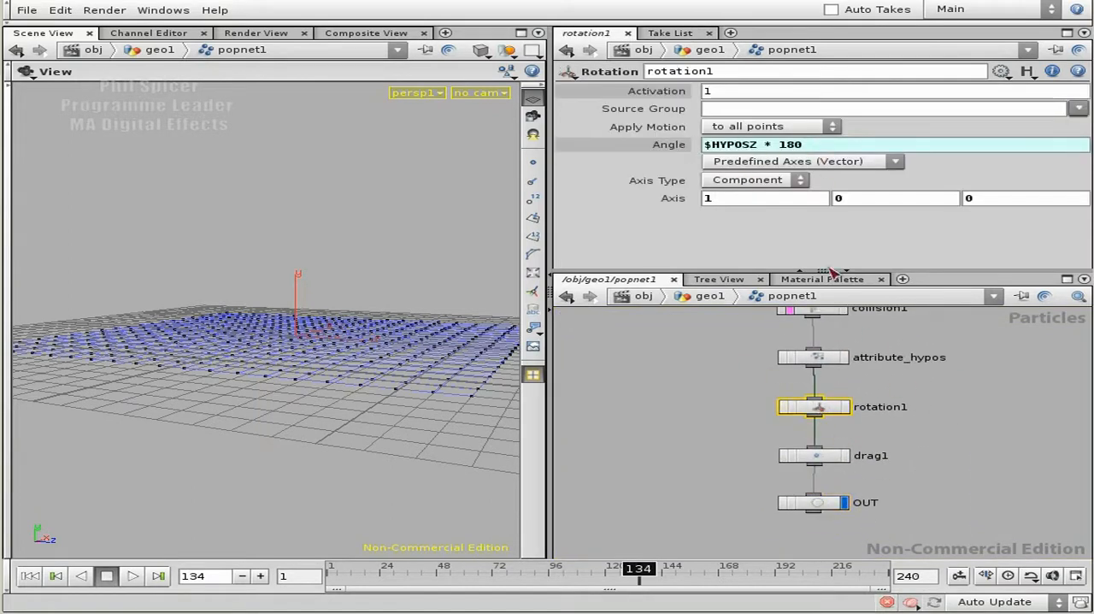
pyautogui.moveTo(952, 498); pyautogui.dragTo(938, 446, button='middle')
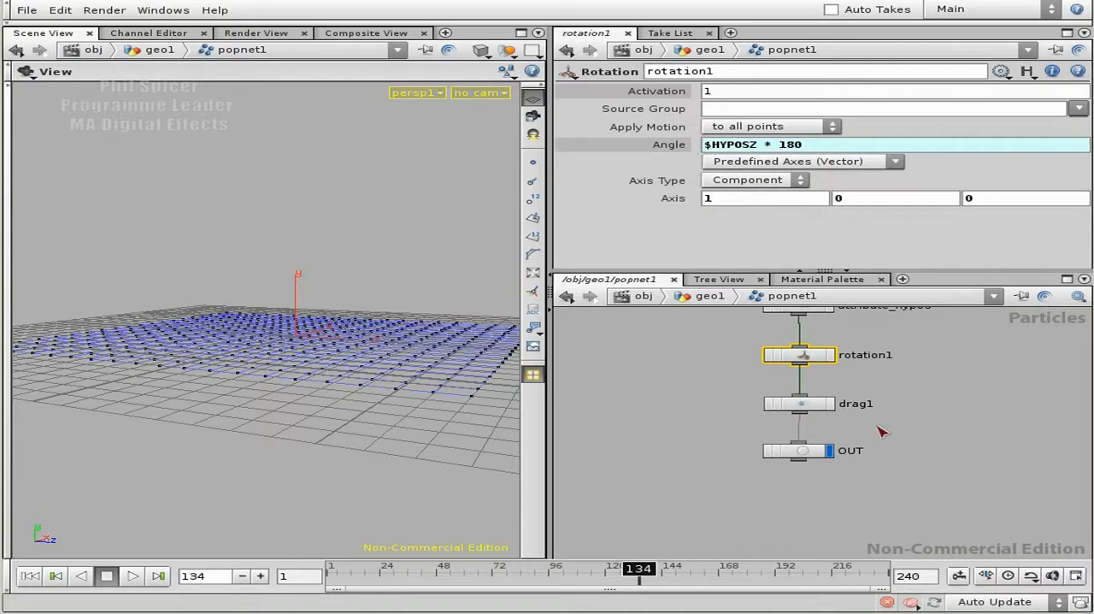
pyautogui.click(663, 146)
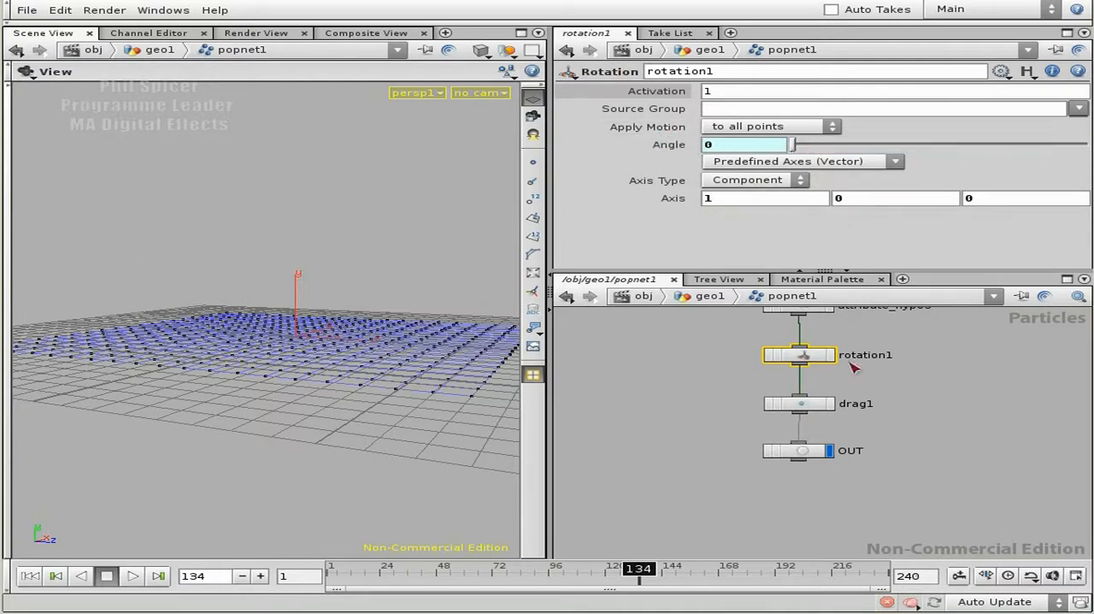
pyautogui.moveTo(885, 459); pyautogui.dragTo(887, 430, button='middle')
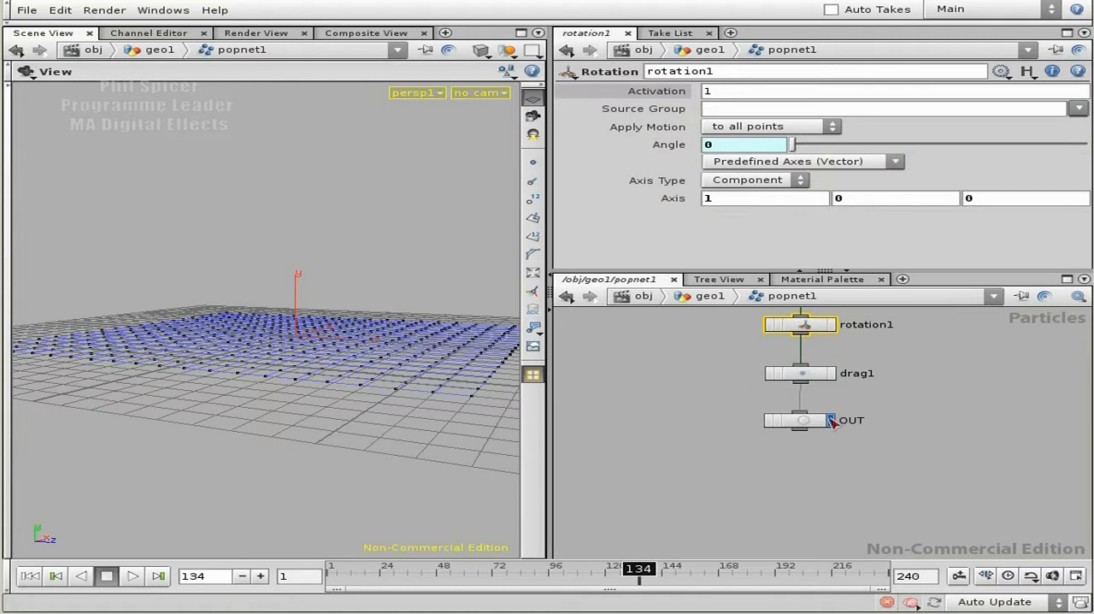
# - Go up to the geo1 network and move the box1 and copy1 nodes together to just below popnet1
pyautogui.moveTo(918, 460); pyautogui.dragTo(946, 371, button='middle')
pyautogui.press('u')
pyautogui.moveTo(814, 362); pyautogui.dragTo(836, 388, button='middle')
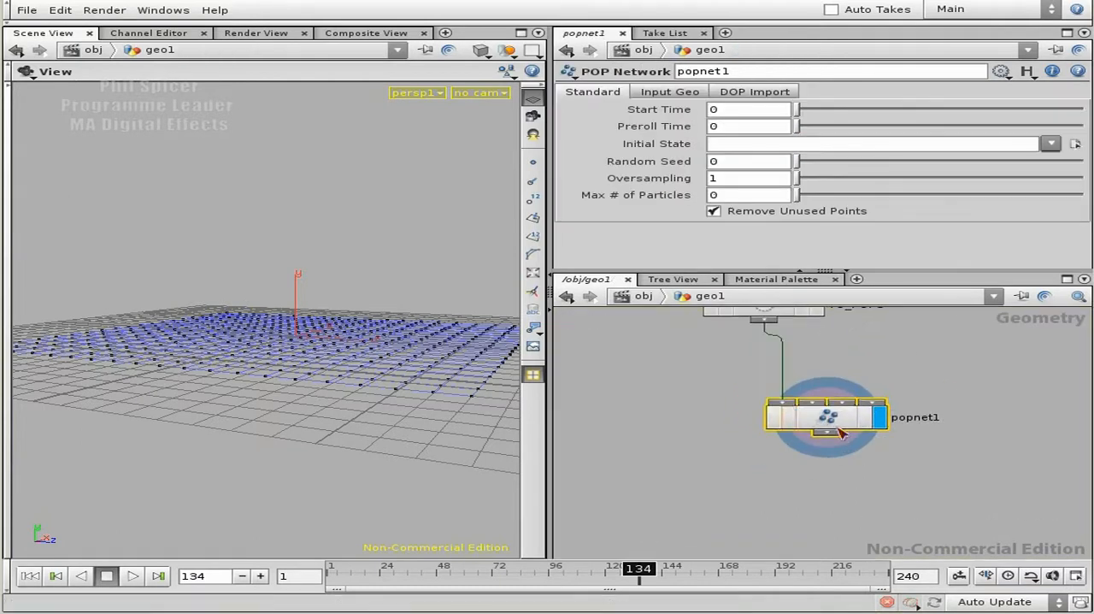
pyautogui.moveTo(340, 379); pyautogui.dragTo(467, 398)
pyautogui.scroll(-5, 818, 452)
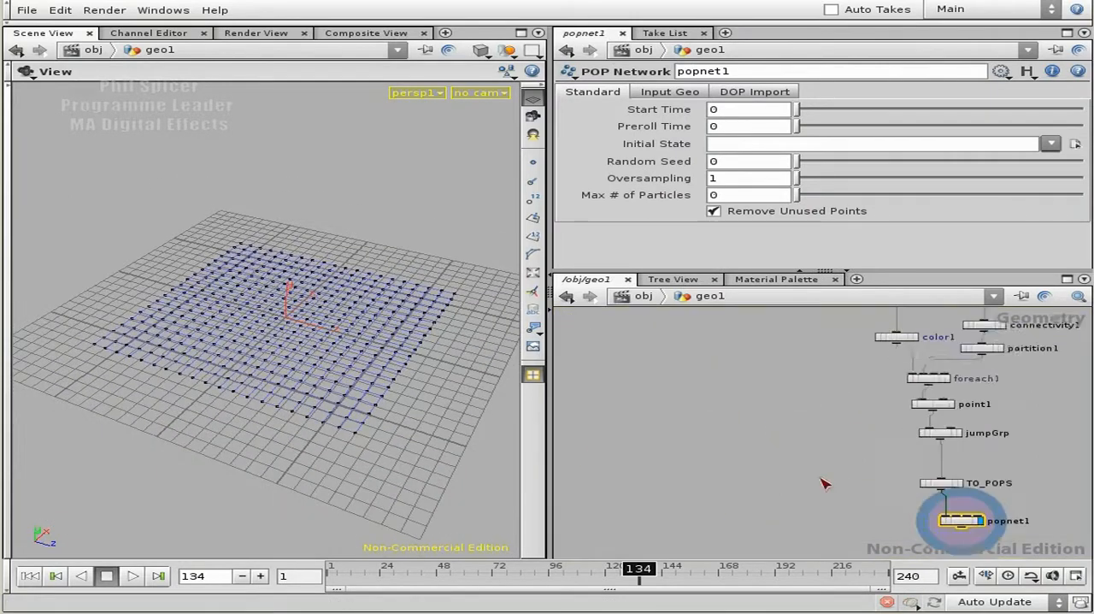
pyautogui.moveTo(808, 452); pyautogui.dragTo(846, 523, button='middle')
pyautogui.moveTo(770, 399); pyautogui.dragTo(831, 440)
pyautogui.moveTo(846, 494); pyautogui.dragTo(837, 369, button='middle')
pyautogui.moveTo(819, 328); pyautogui.dragTo(810, 353, button='middle')
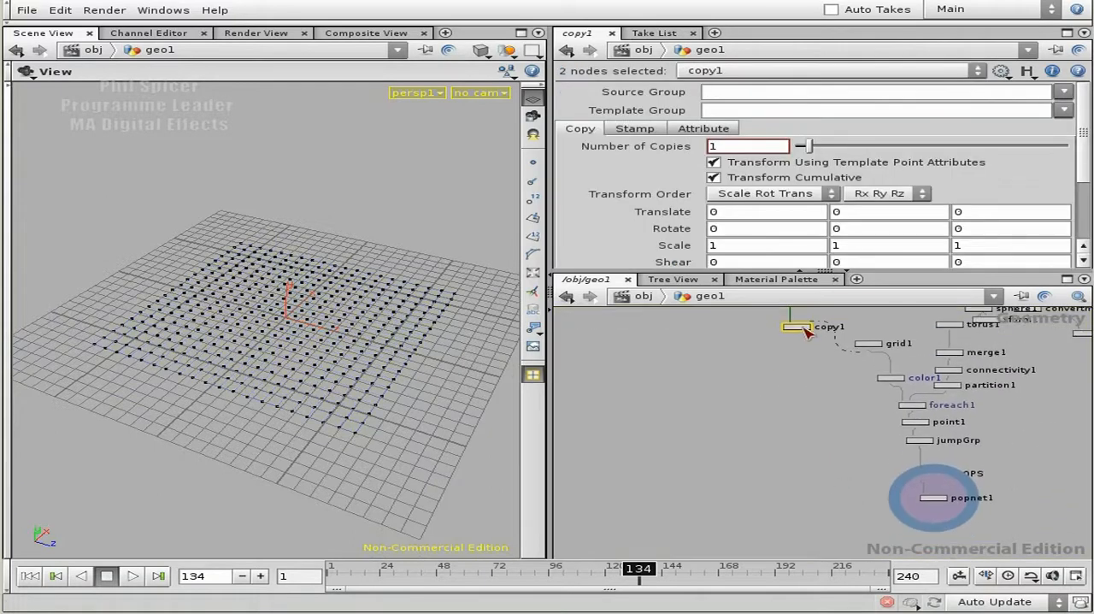
pyautogui.moveTo(808, 333); pyautogui.dragTo(812, 382)
pyautogui.moveTo(875, 550); pyautogui.dragTo(874, 549)
pyautogui.moveTo(835, 529); pyautogui.dragTo(752, 400, button='middle')
pyautogui.moveTo(892, 437); pyautogui.dragTo(879, 402, button='right')
pyautogui.moveTo(848, 396); pyautogui.dragTo(858, 458, button='middle')
pyautogui.moveTo(857, 458); pyautogui.dragTo(845, 414, button='right')
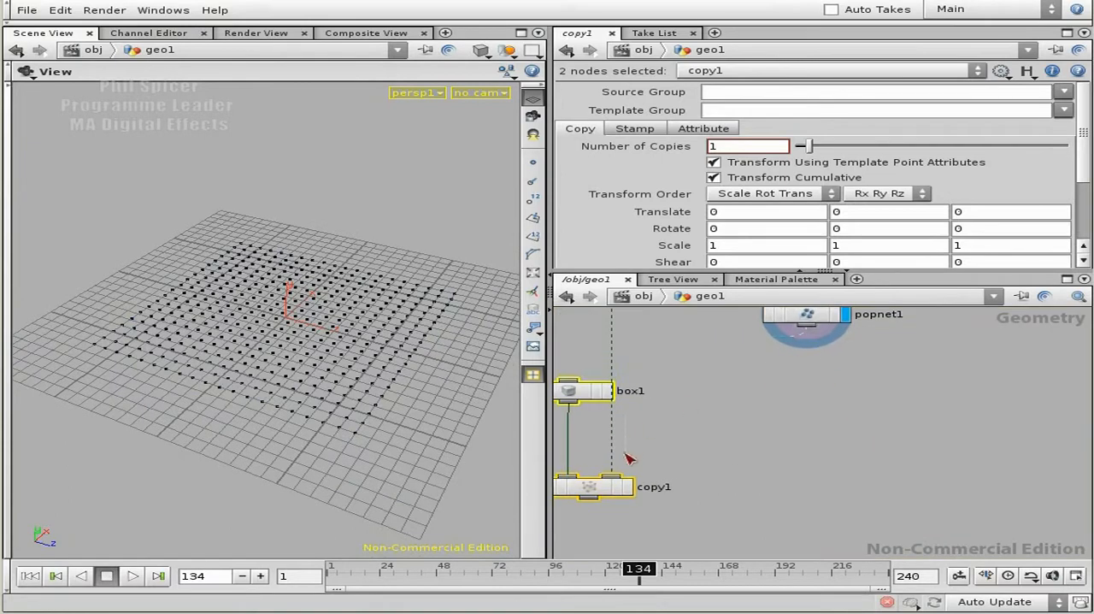
# - Connect popnet1's output to the template input of copy1 and make copy1 the displayed node
pyautogui.click(628, 487)
pyautogui.click(611, 488)
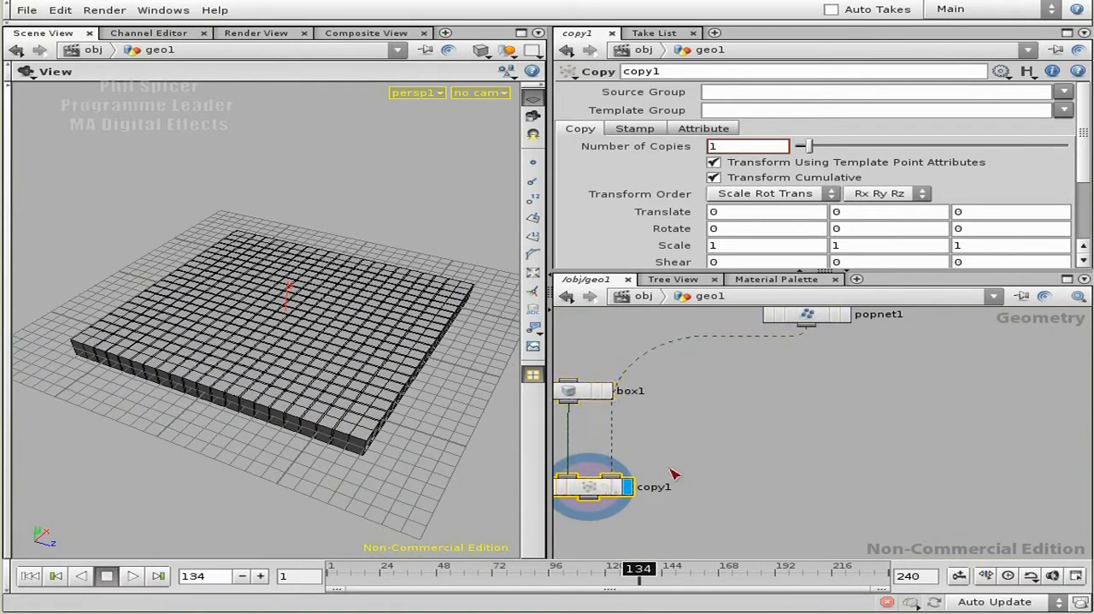
pyautogui.moveTo(685, 467); pyautogui.dragTo(878, 435, button='middle')
pyautogui.moveTo(877, 435); pyautogui.dragTo(873, 419, button='right')
# - Reposition box1 above copy1 and set its size to 0.5 on all three axes
pyautogui.moveTo(727, 335); pyautogui.dragTo(667, 362)
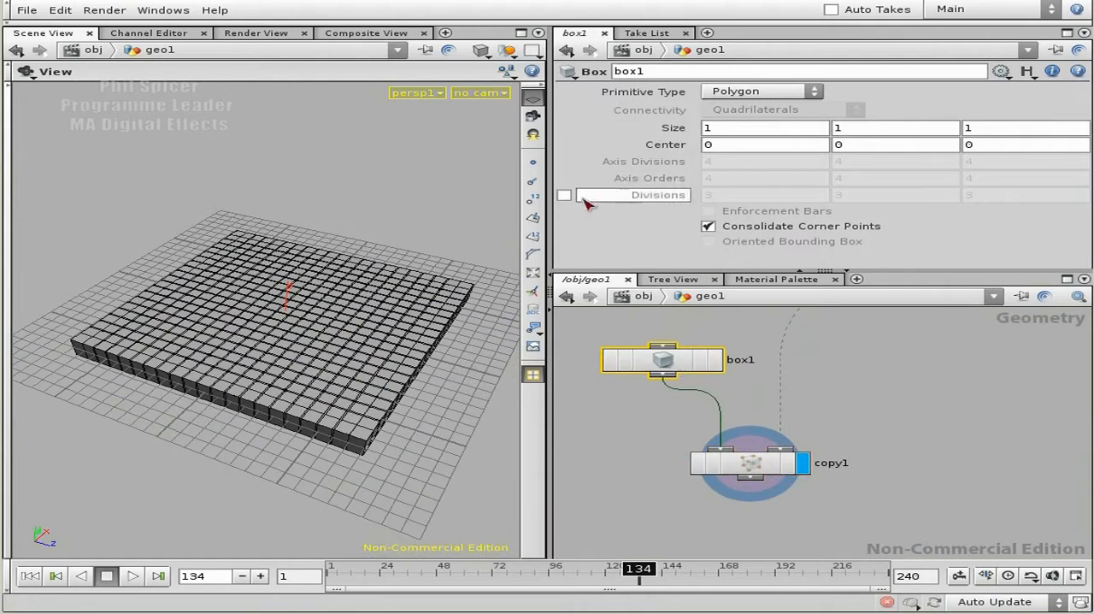
pyautogui.moveTo(680, 127); pyautogui.dragTo(615, 131, button='middle')
pyautogui.moveTo(469, 339); pyautogui.dragTo(217, 447)
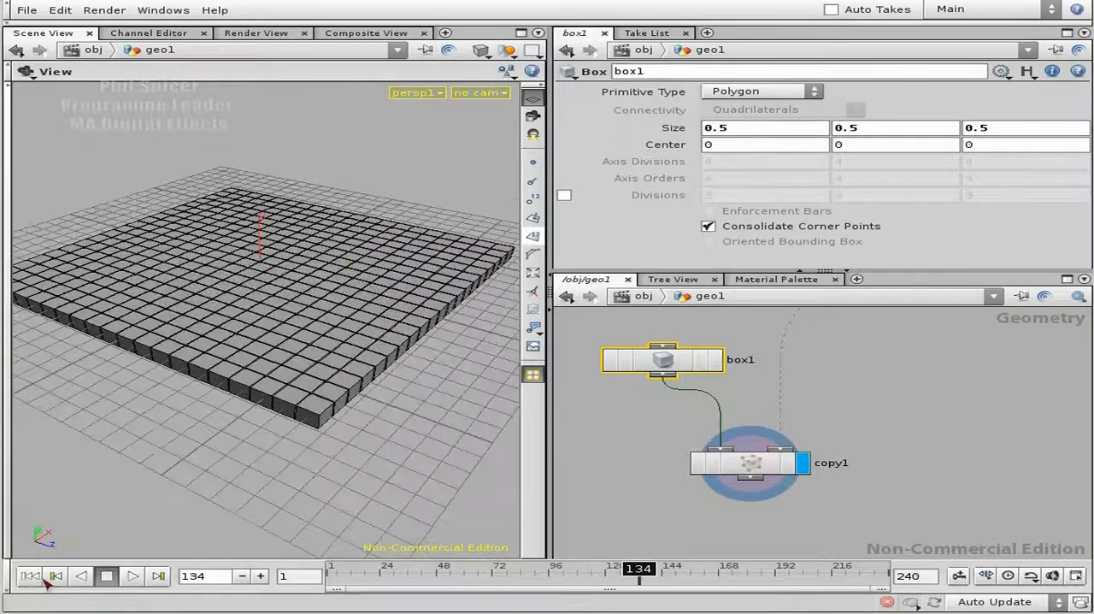
# - Play the boxes' simulation from the start, pause at frame 63 to examine the tumbling boxes, and resume playback past frame 93
pyautogui.click(56, 576)
pyautogui.click(132, 576)
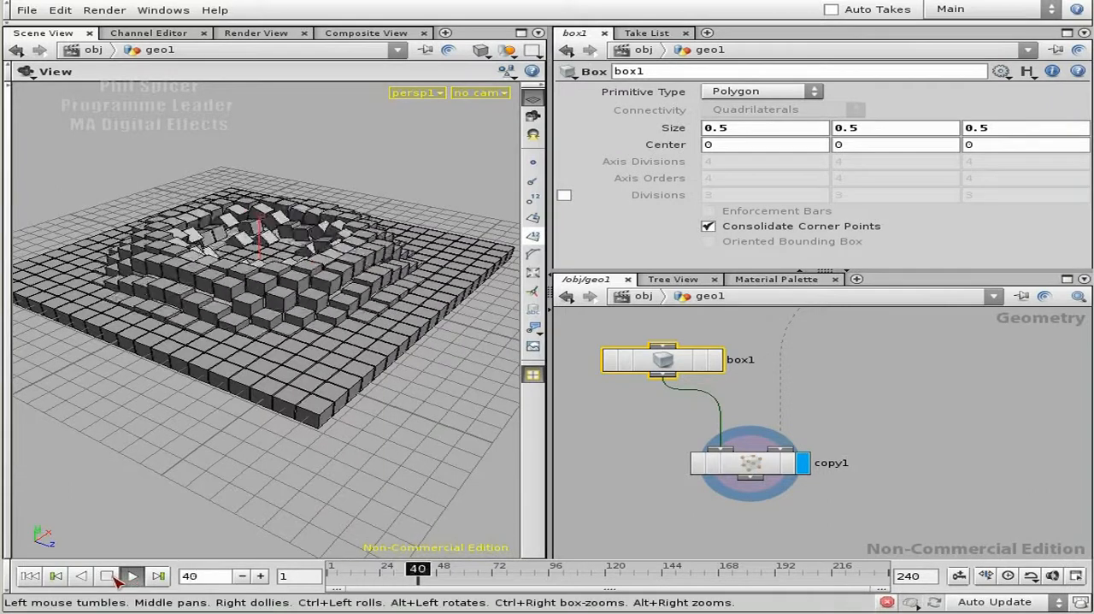
pyautogui.click(108, 578)
pyautogui.moveTo(337, 156); pyautogui.dragTo(410, 291)
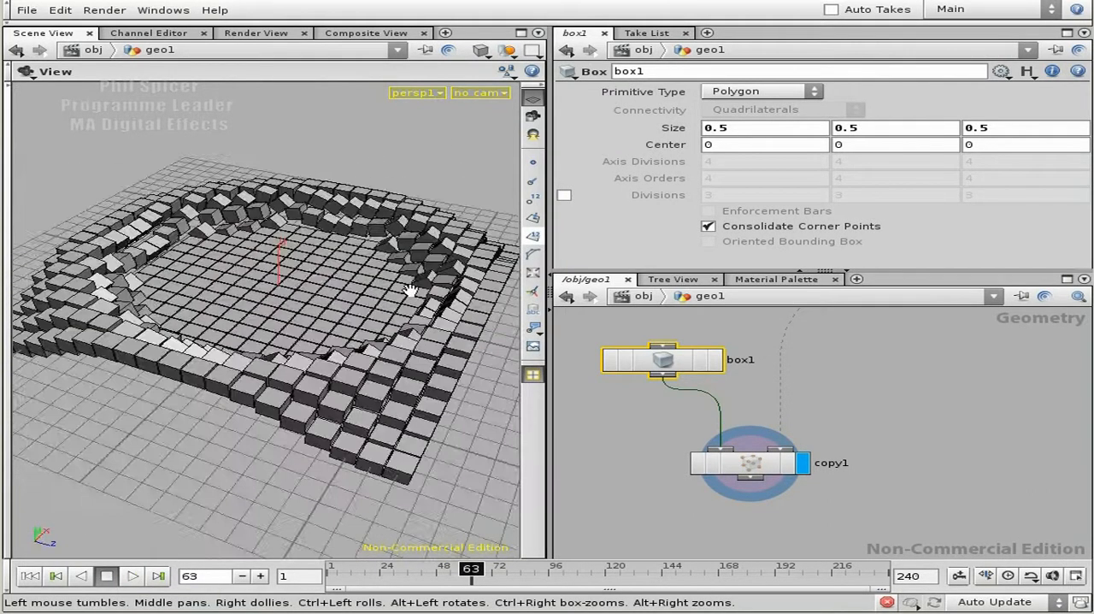
pyautogui.click(133, 576)
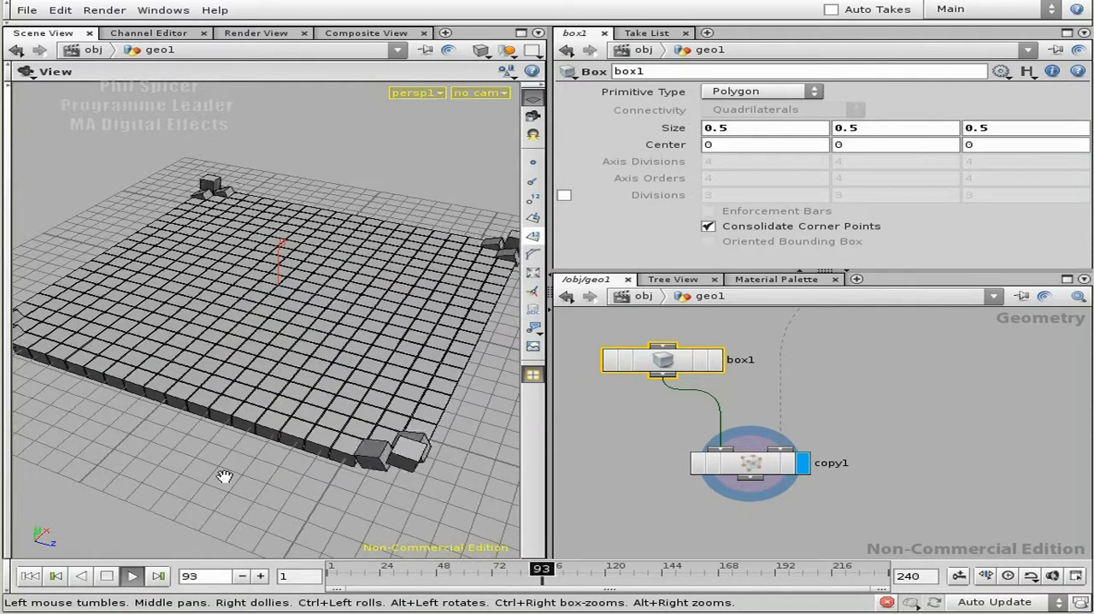
pyautogui.click(108, 577)
# - Replay the simulation from the first frame, stop at frame 28, and examine the raised, rotating boxes from a higher viewpoint
pyautogui.click(29, 577)
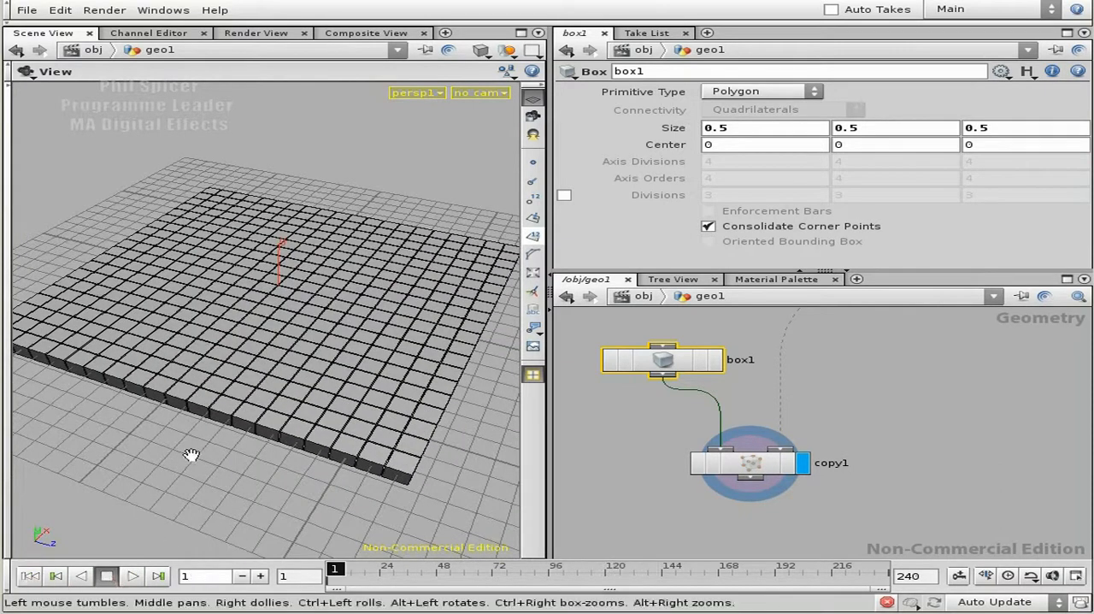
pyautogui.click(133, 576)
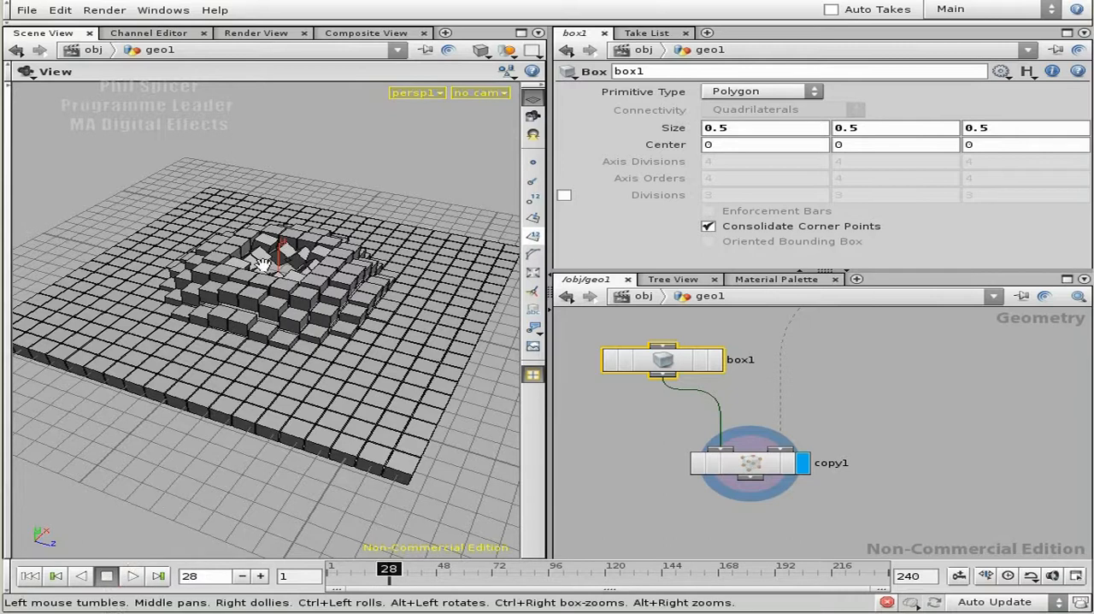
pyautogui.moveTo(288, 381); pyautogui.dragTo(259, 399)
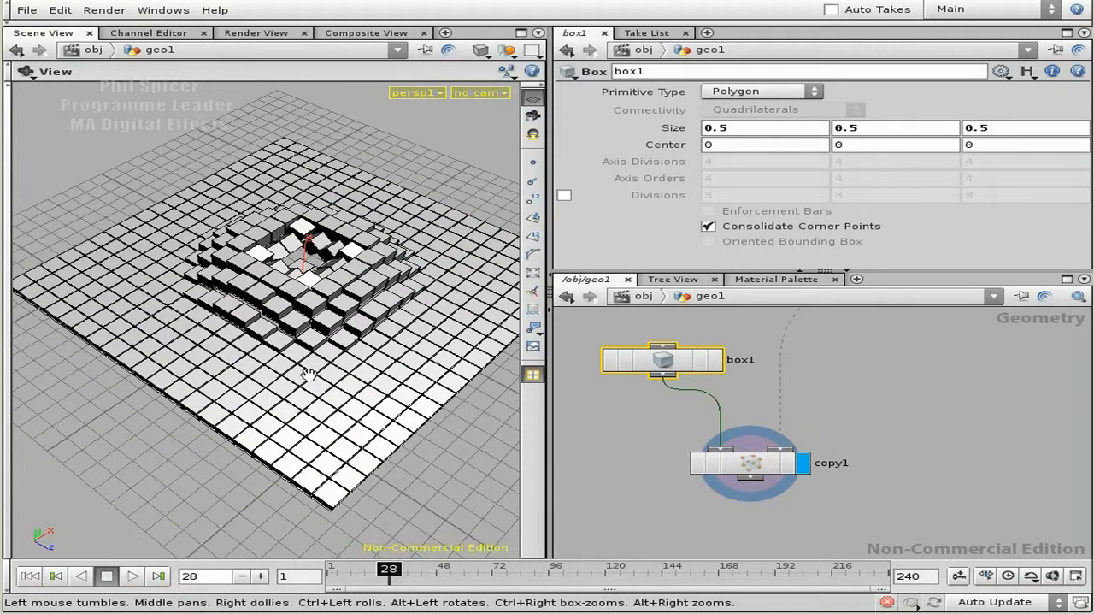
# - Spread out copy1 and box1 and insert a Group node on the connection between them
pyautogui.moveTo(763, 469); pyautogui.dragTo(808, 500)
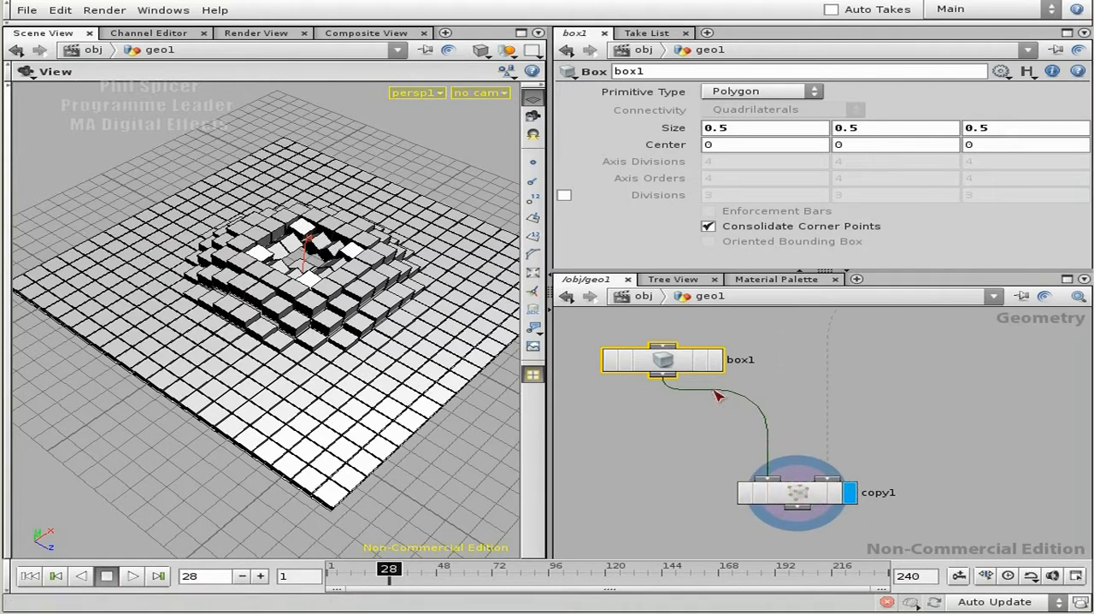
pyautogui.moveTo(683, 367); pyautogui.dragTo(666, 349)
pyautogui.moveTo(693, 447); pyautogui.dragTo(742, 459, button='middle')
pyautogui.scroll(-2, 742, 459)
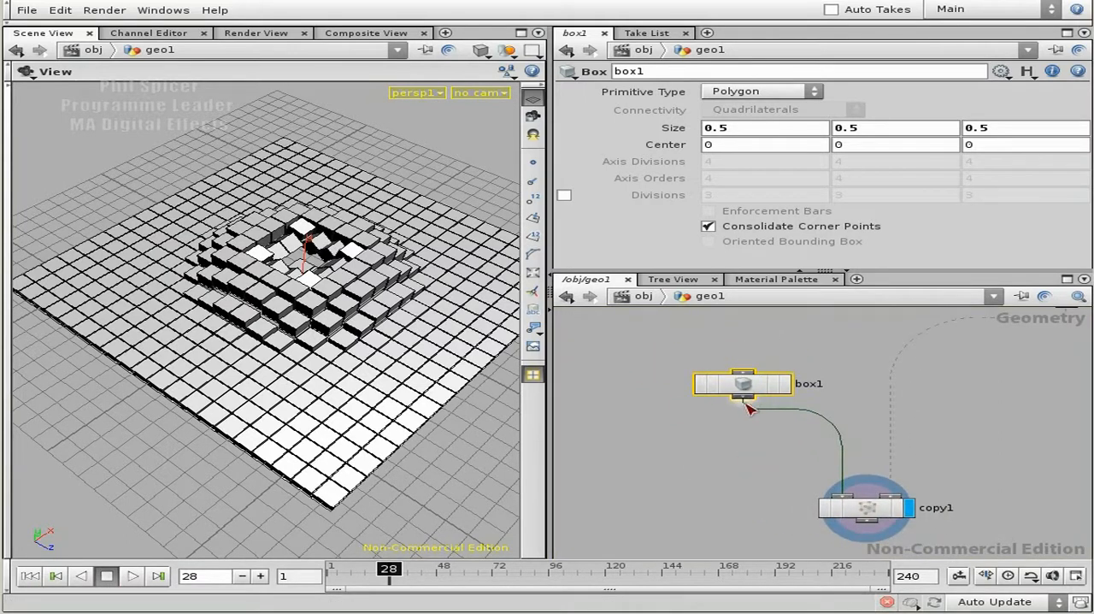
pyautogui.press('Tab')
pyautogui.write('Group')
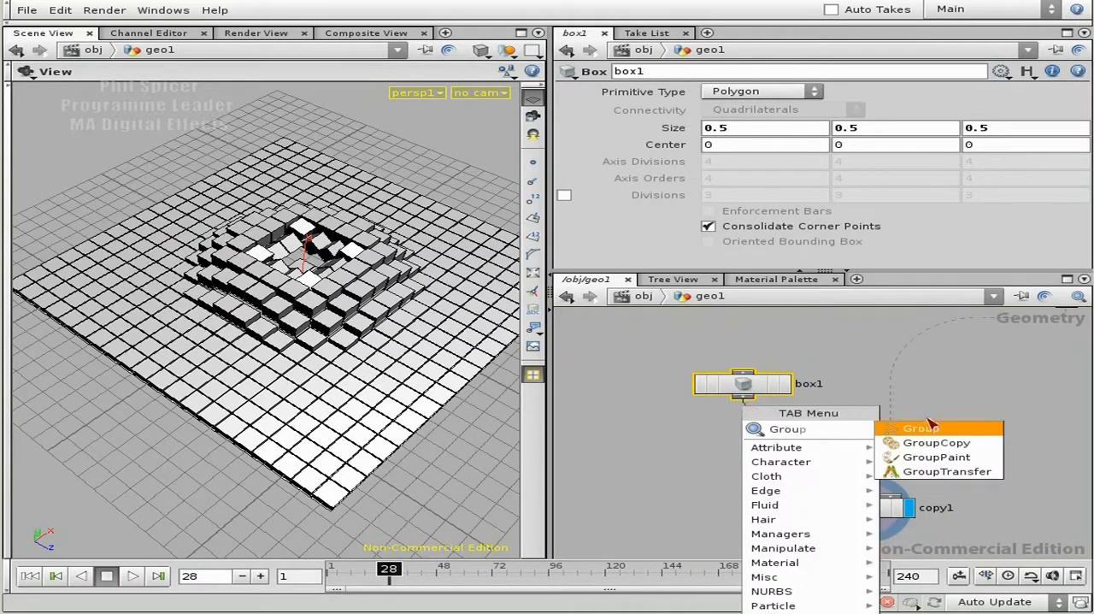
pyautogui.click(923, 428)
pyautogui.click(737, 432)
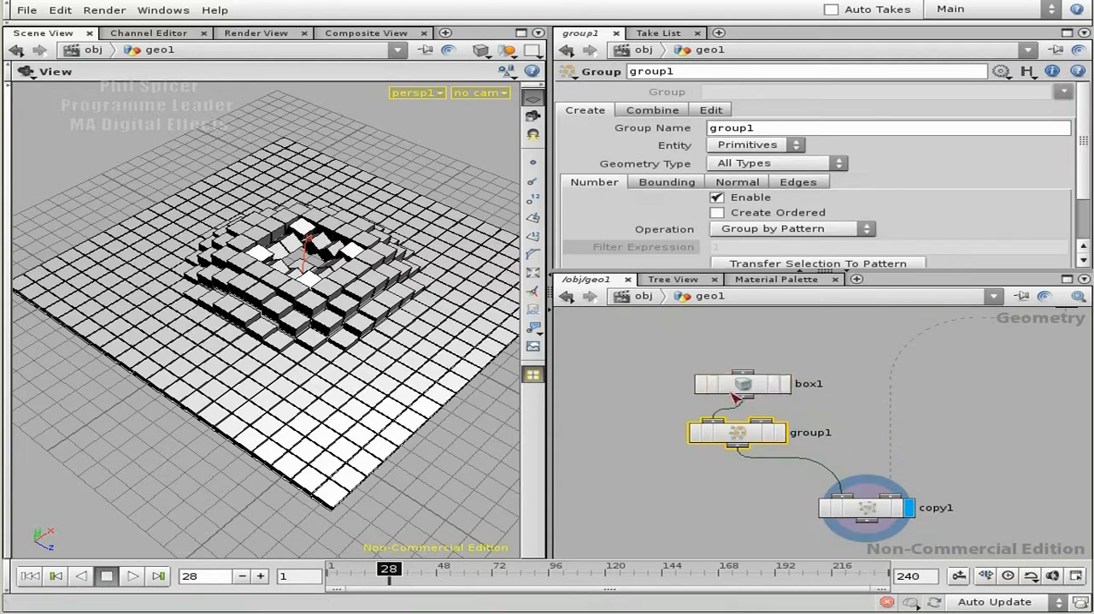
# - Move box1 and group1 together farther away from copy1 to free space in the network
pyautogui.scroll(-3, 834, 346)
pyautogui.moveTo(825, 348); pyautogui.dragTo(843, 383, button='middle')
pyautogui.moveTo(846, 384); pyautogui.dragTo(790, 457)
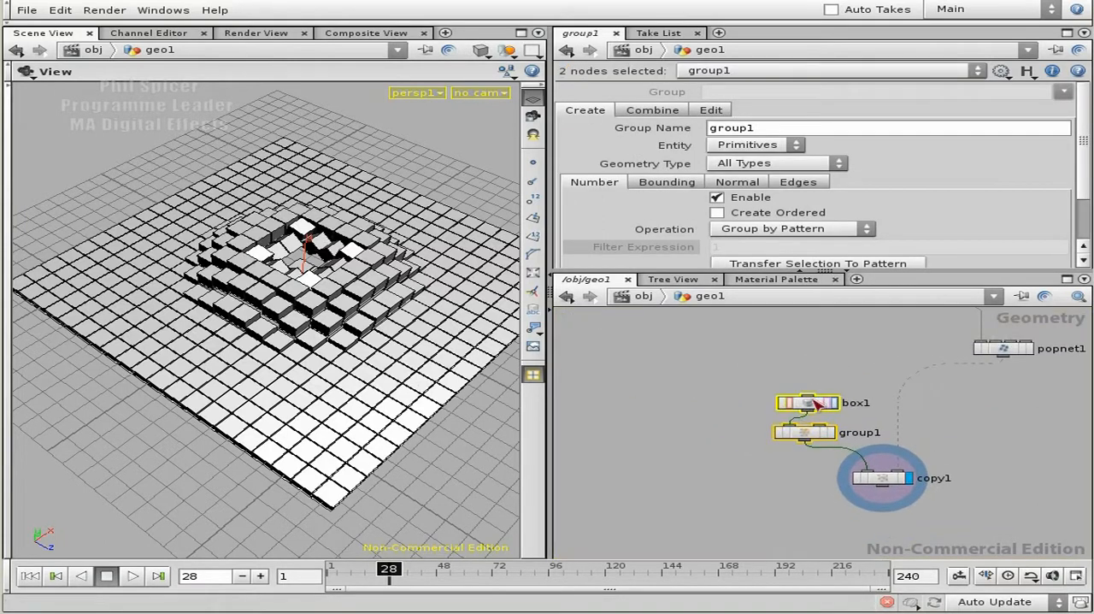
pyautogui.moveTo(819, 400); pyautogui.dragTo(746, 324)
pyautogui.scroll(2, 837, 347)
pyautogui.moveTo(837, 347); pyautogui.dragTo(868, 395, button='middle')
pyautogui.scroll(1, 869, 395)
# - Rename the Group node as groupTop and set its group name to $OS
pyautogui.click(837, 418)
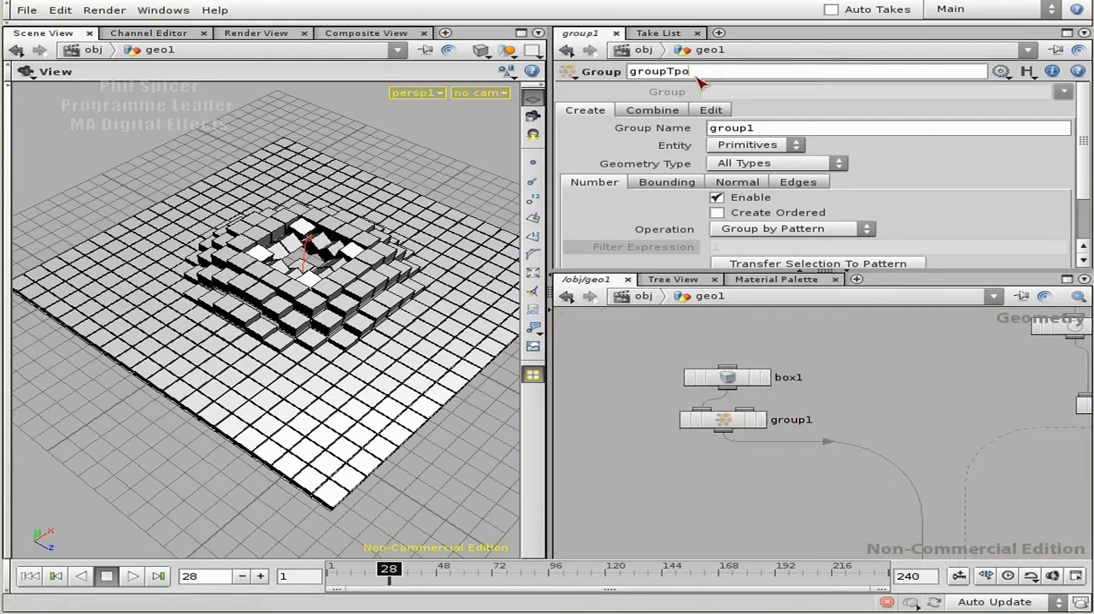
pyautogui.write('op')
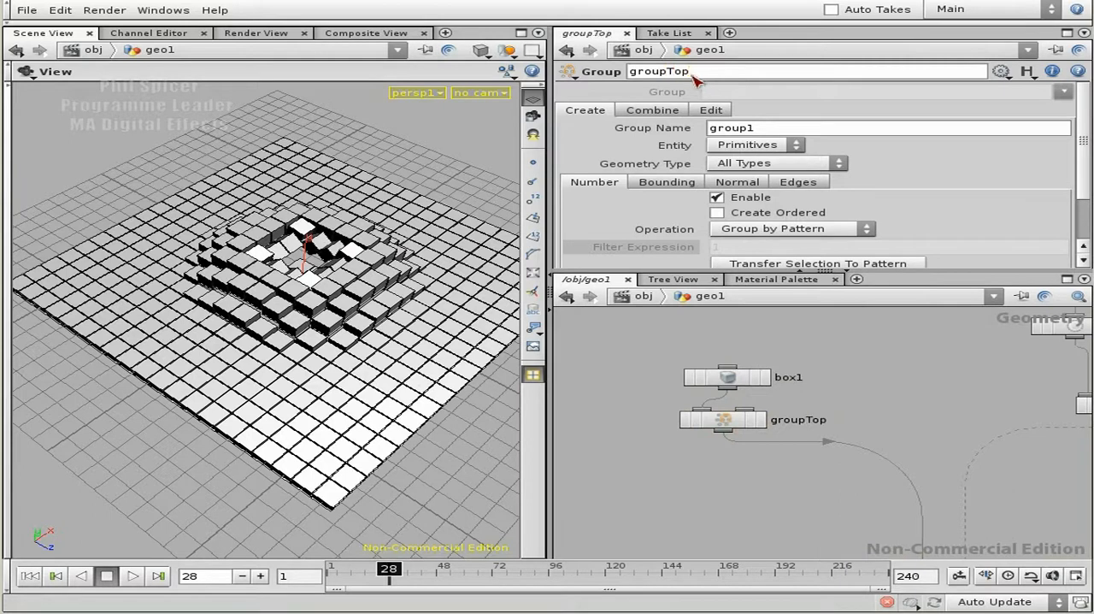
pyautogui.doubleClick(726, 124)
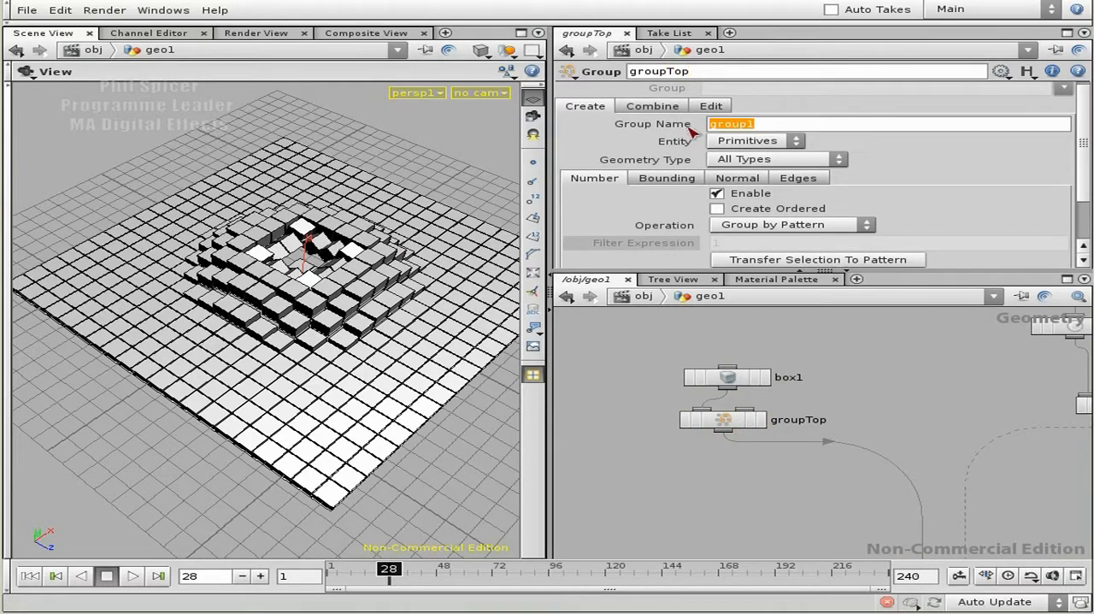
pyautogui.write('$OS')
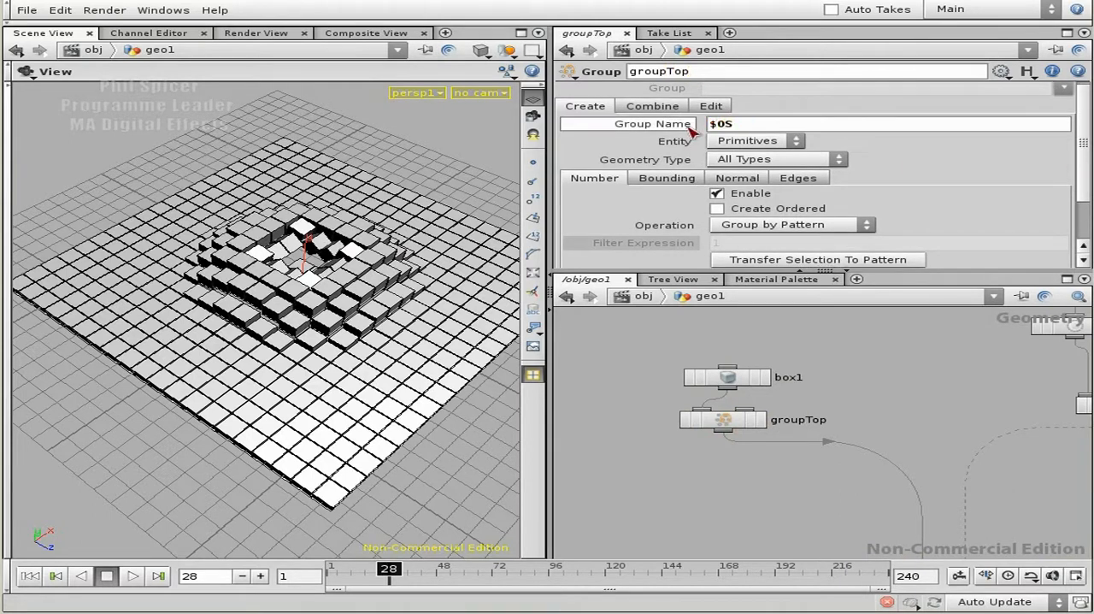
# - Set groupTop's pattern to 5 using box1's displayed primitive numbers, and display groupTop to check the grouped top face
pyautogui.moveTo(1087, 164); pyautogui.dragTo(1083, 193)
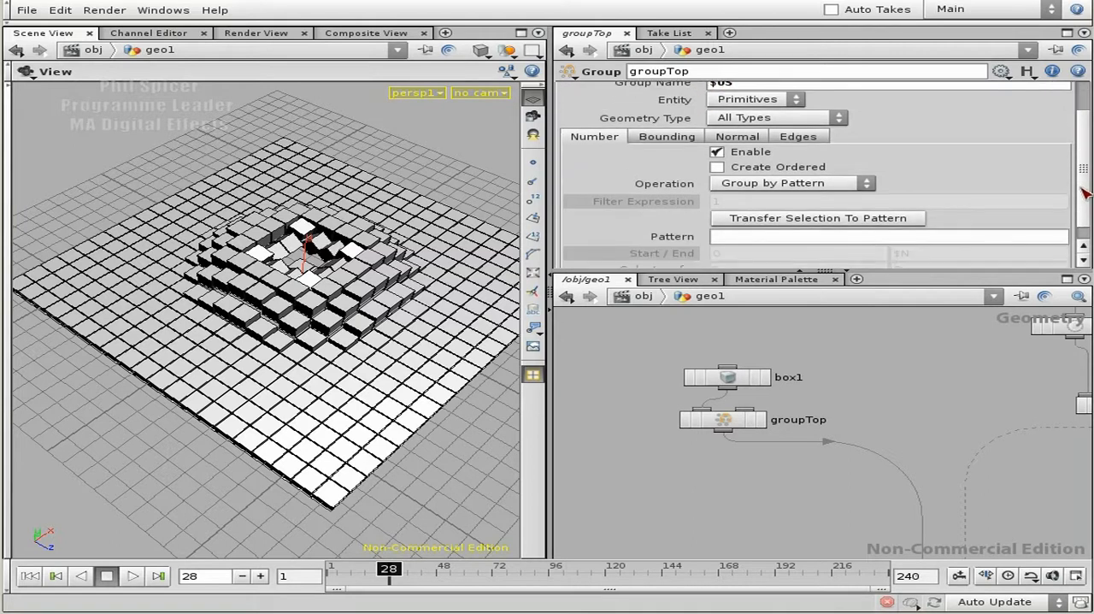
pyautogui.click(766, 377)
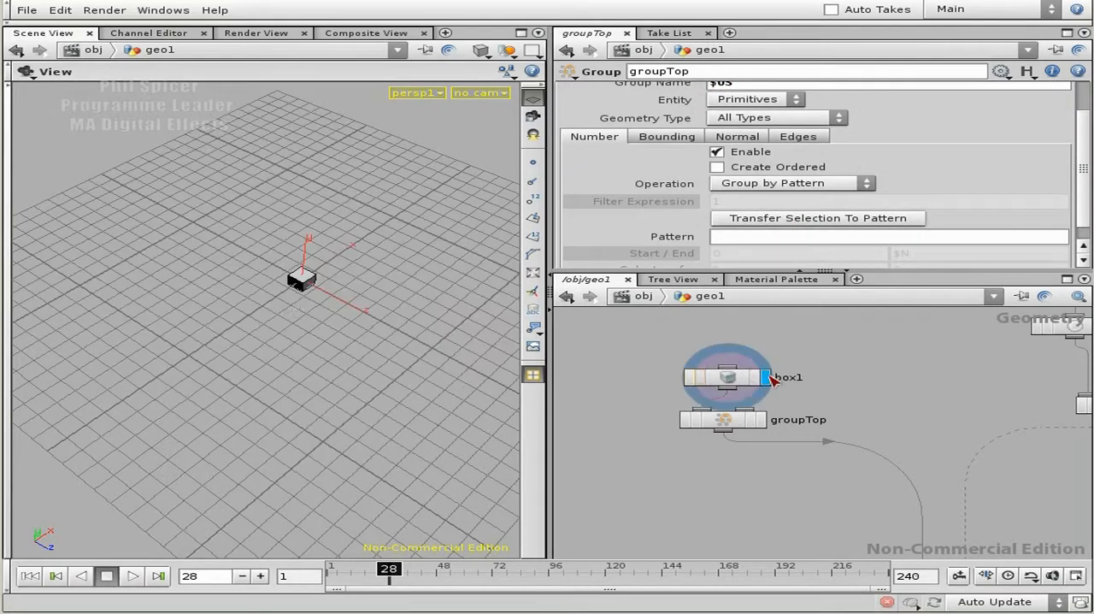
pyautogui.press('h')
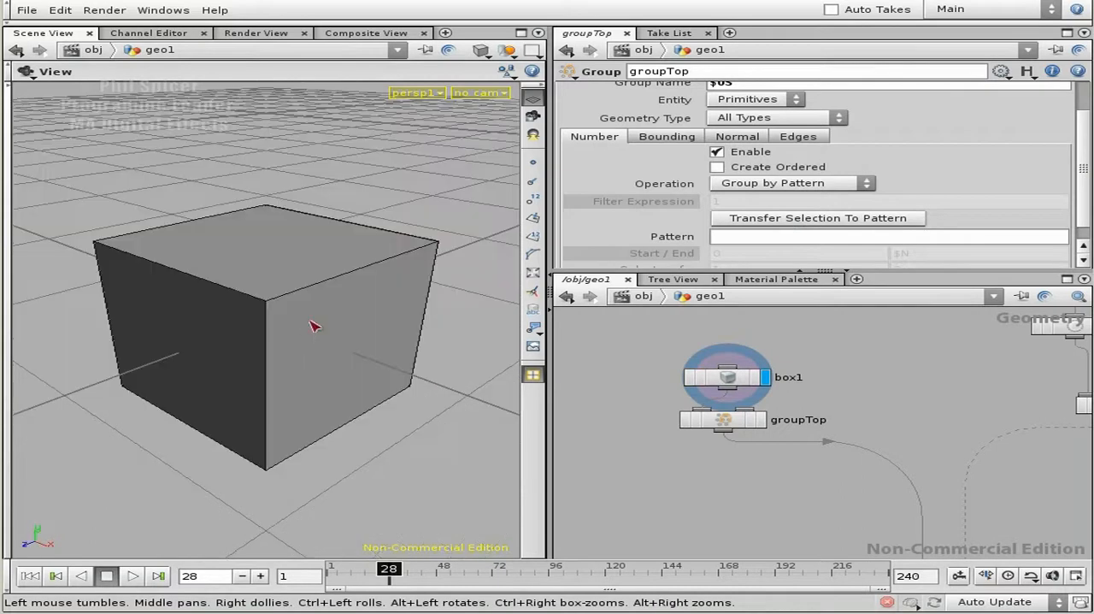
pyautogui.click(533, 236)
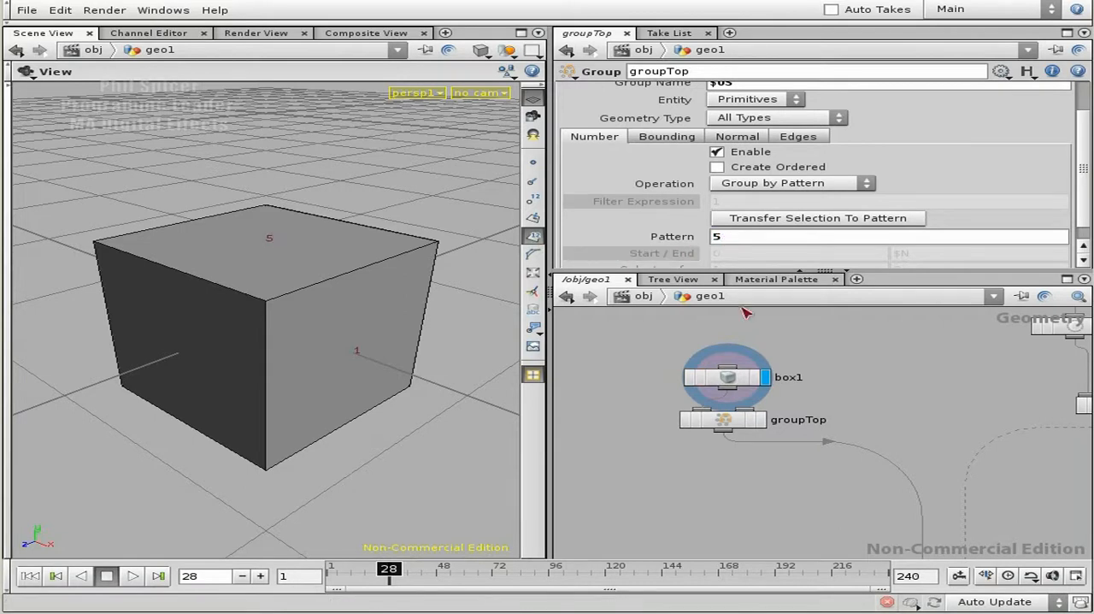
pyautogui.click(761, 418)
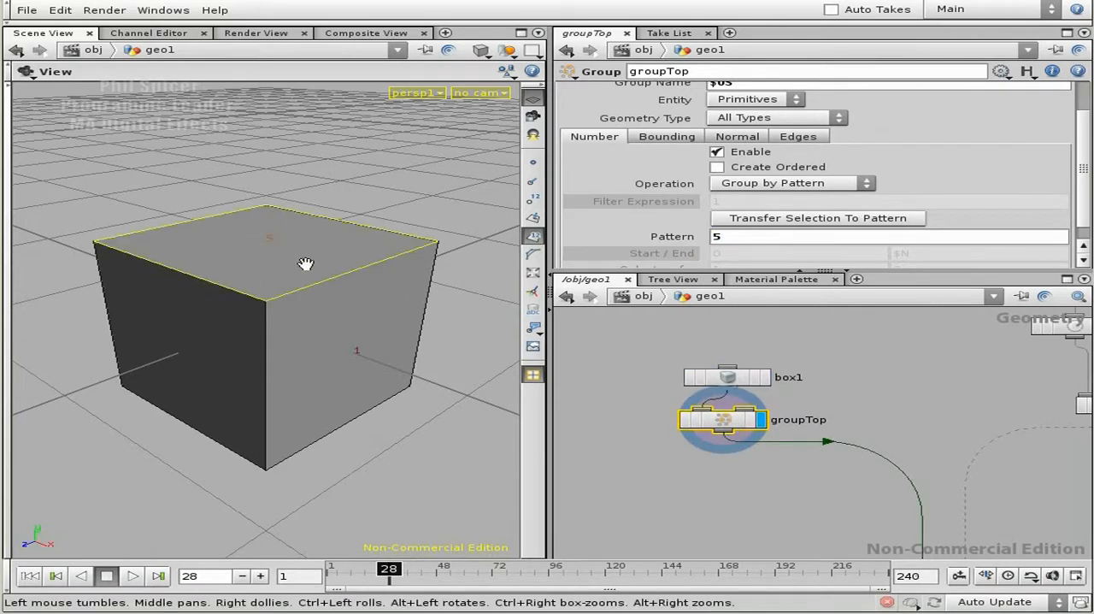
pyautogui.moveTo(257, 329); pyautogui.dragTo(270, 253)
# - Insert a Color node directly below groupTop
pyautogui.moveTo(954, 493); pyautogui.dragTo(936, 453, button='middle')
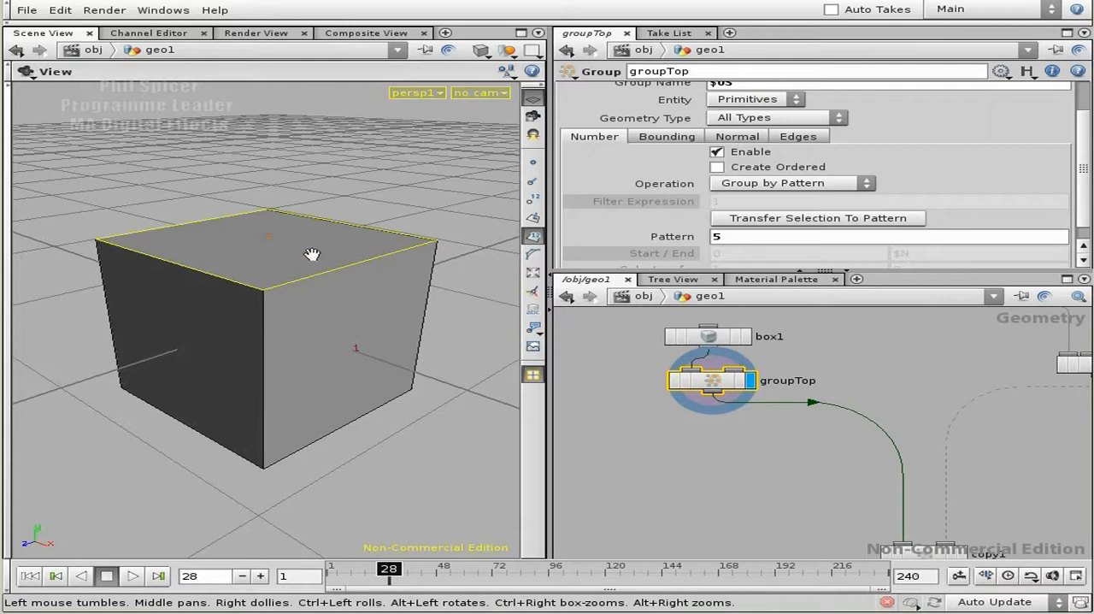
pyautogui.press('Tab')
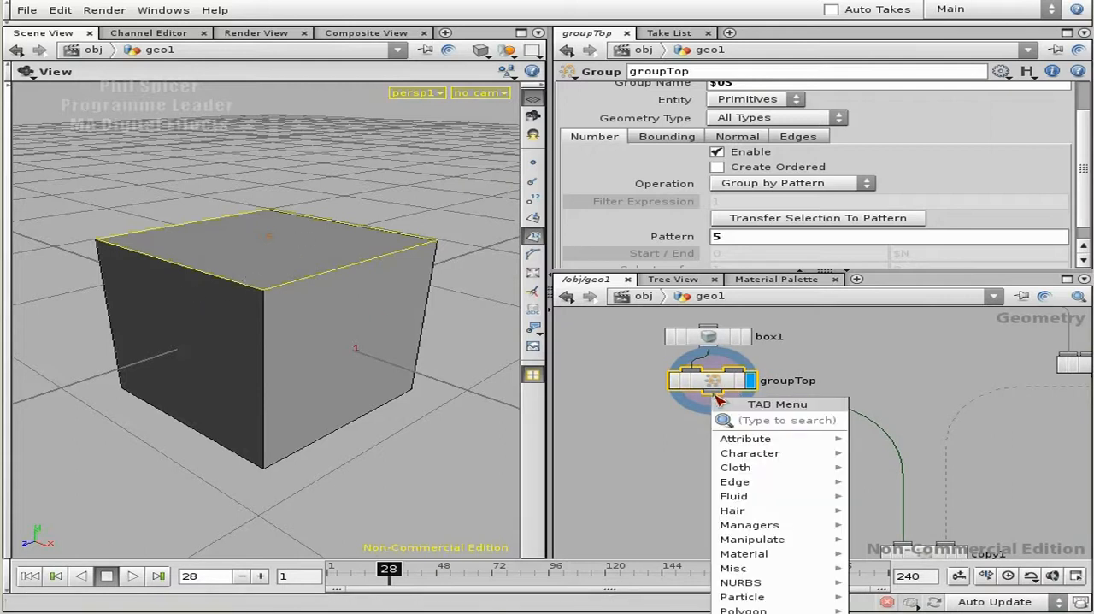
pyautogui.write('copy')
pyautogui.press('Return')
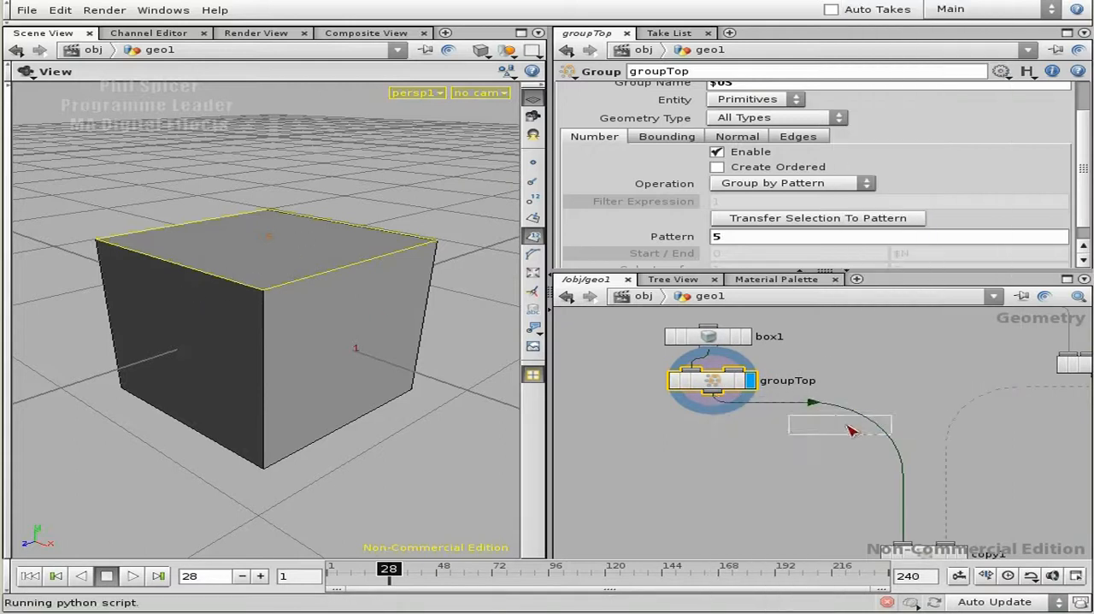
pyautogui.click(718, 438)
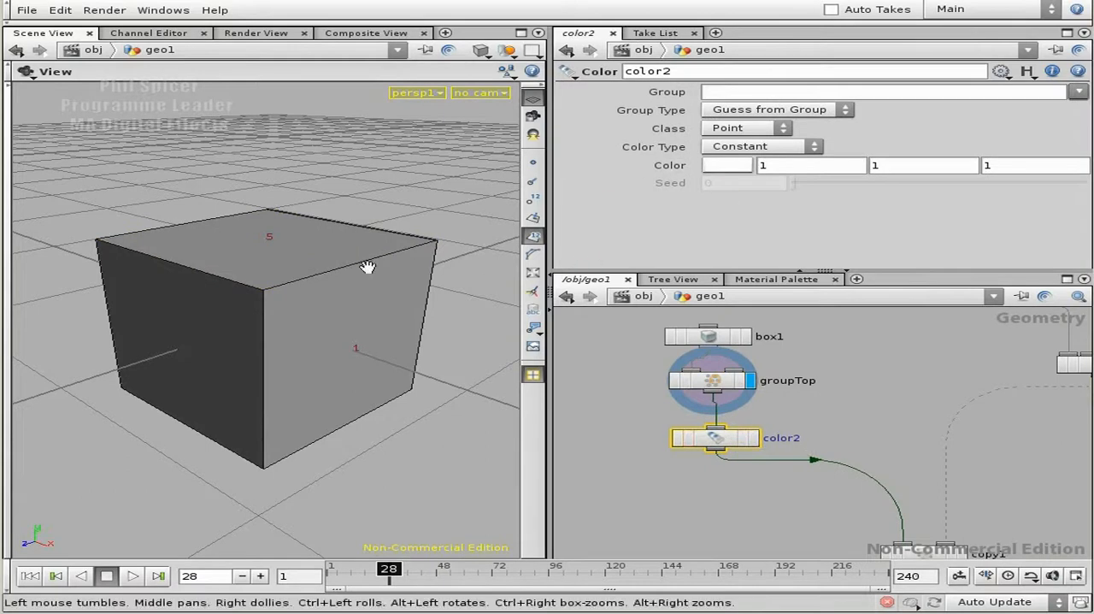
# - Set color2 to yellow (0.9, 0.9, 0), restrict it to the groupTop group, and display it
pyautogui.click(727, 165)
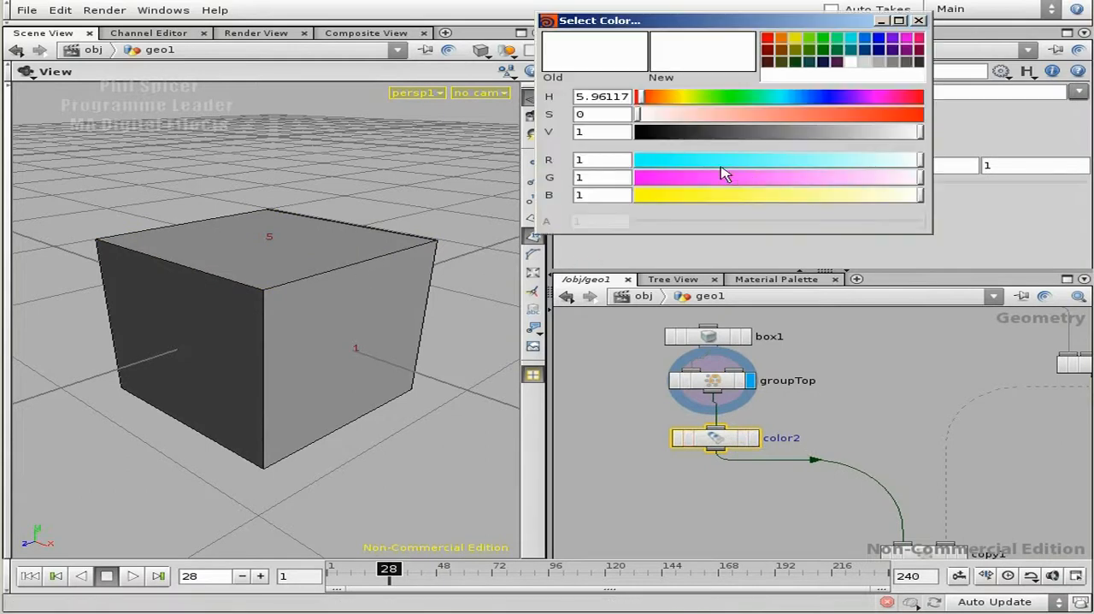
pyautogui.click(794, 39)
pyautogui.click(918, 20)
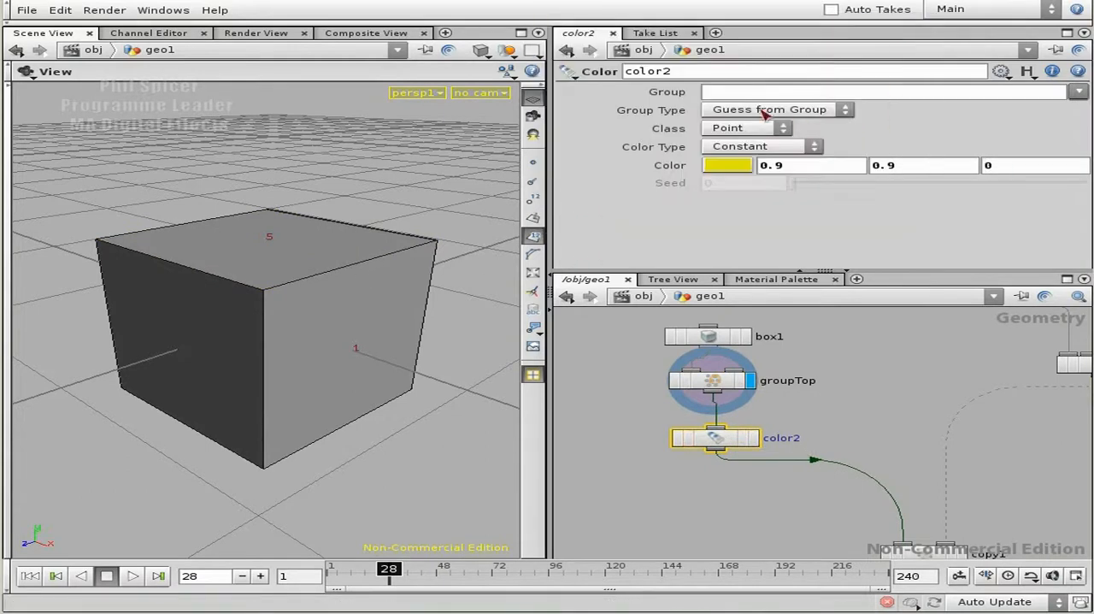
pyautogui.click(1078, 93)
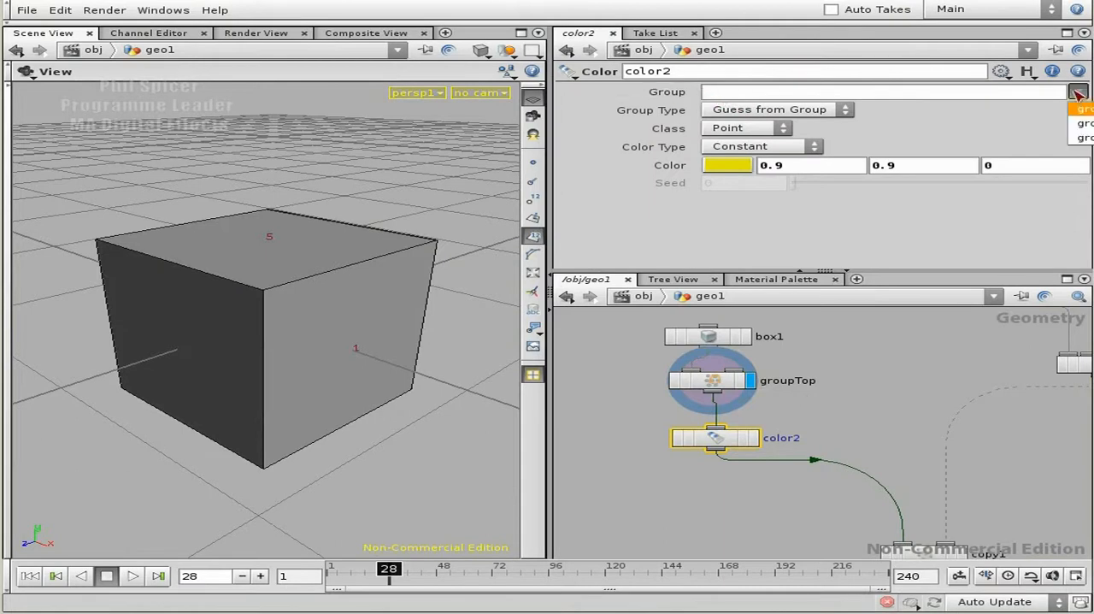
pyautogui.click(1082, 109)
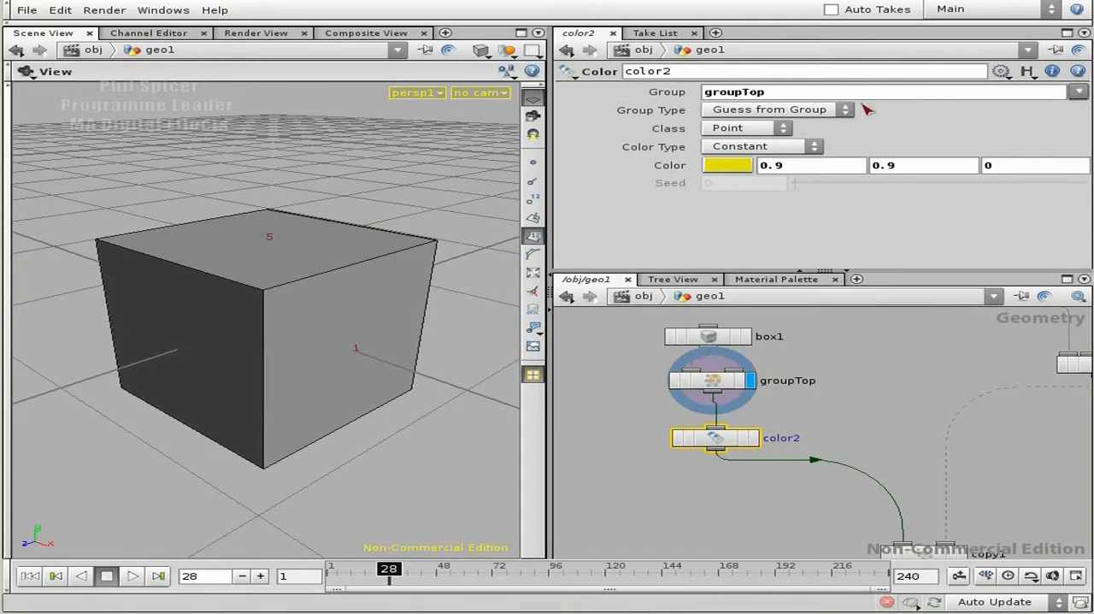
pyautogui.click(752, 438)
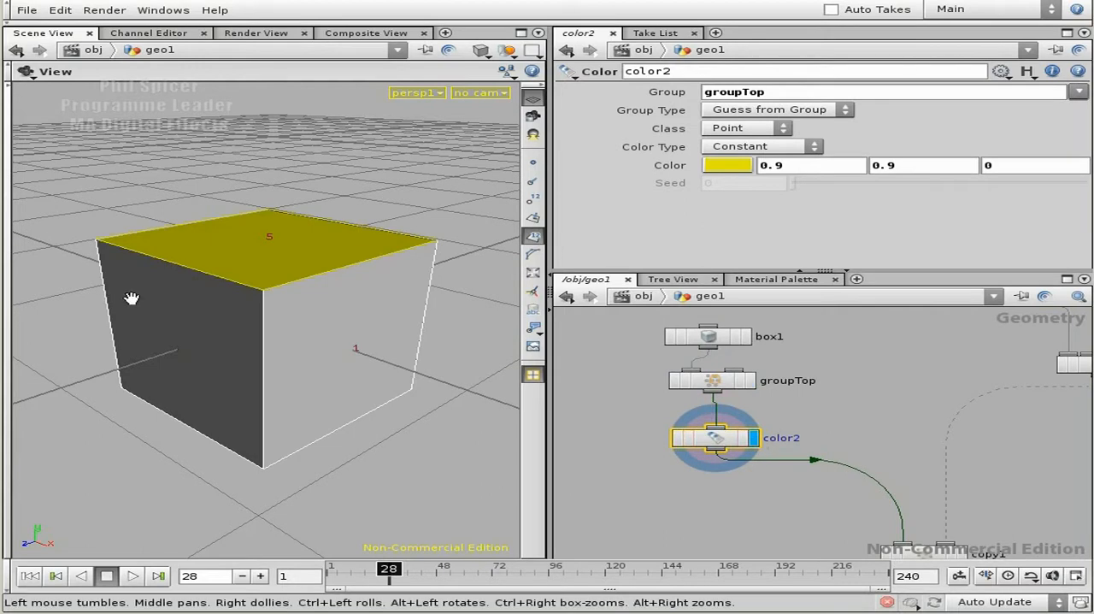
# - Move box1, groupTop and color2 together farther from copy1 in the network
pyautogui.moveTo(892, 447); pyautogui.dragTo(895, 477, button='middle')
pyautogui.scroll(-2, 894, 475)
pyautogui.moveTo(717, 356); pyautogui.dragTo(821, 511)
pyautogui.moveTo(769, 469); pyautogui.dragTo(742, 393)
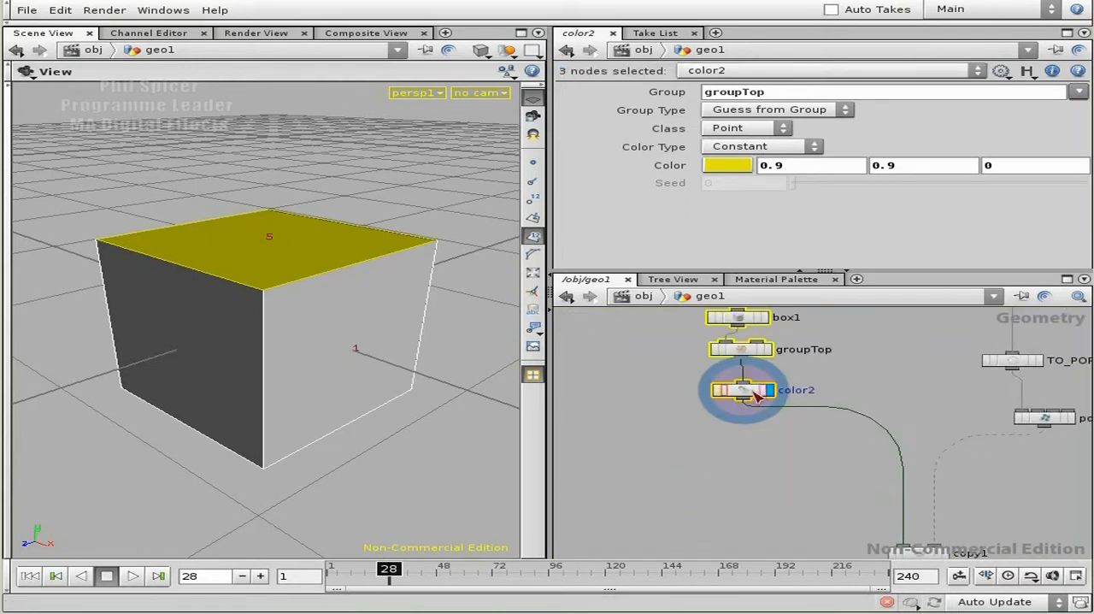
pyautogui.moveTo(882, 376); pyautogui.dragTo(879, 407, button='middle')
# - Give the color2 node a yellow-orange tile colour in the network
pyautogui.click(765, 425)
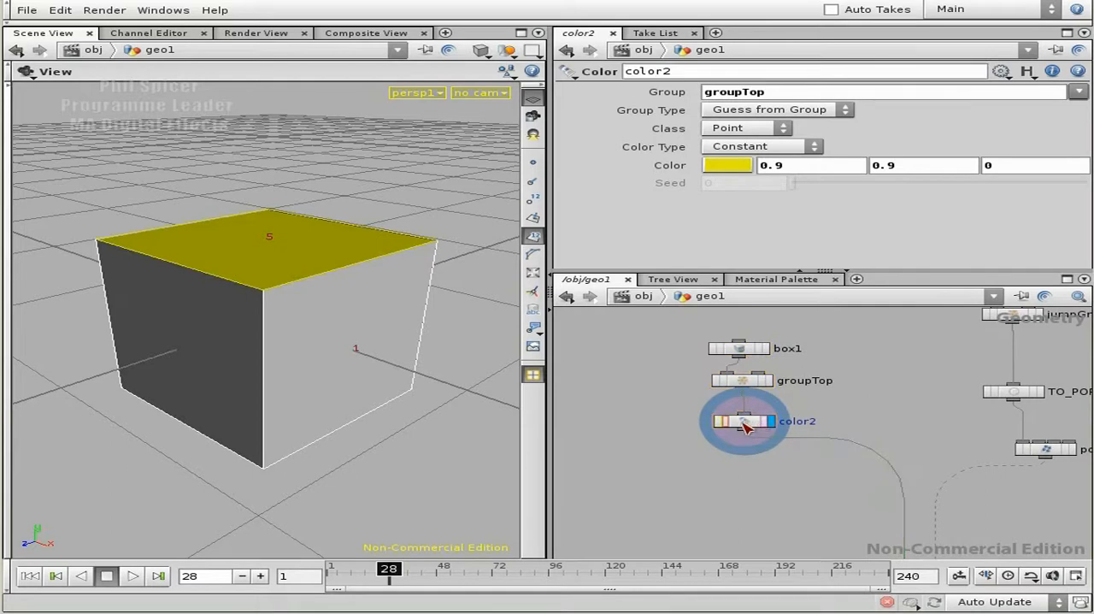
pyautogui.press('c')
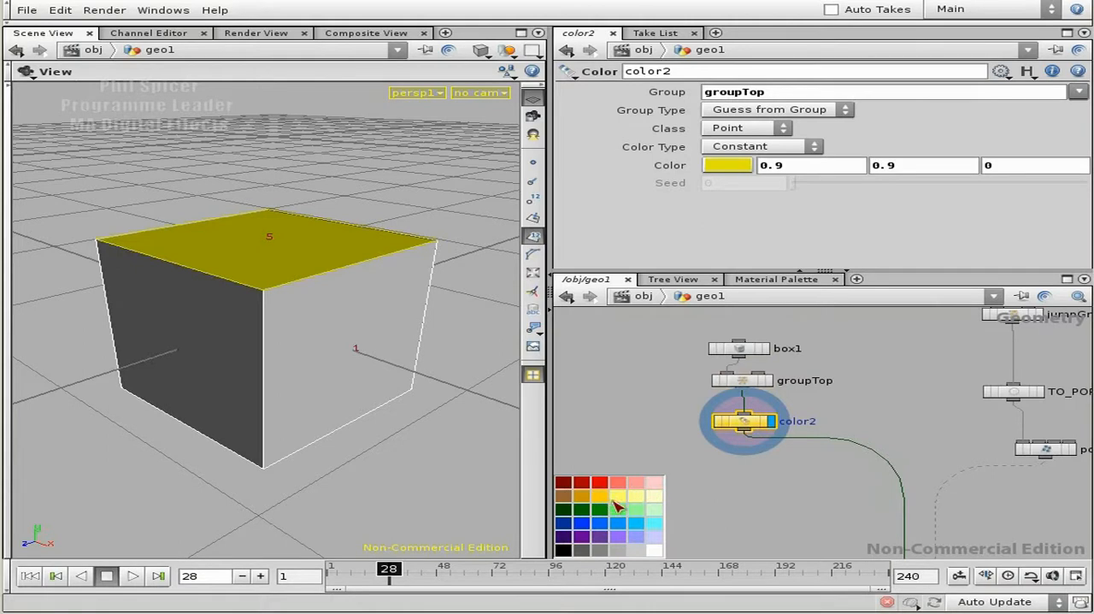
pyautogui.scroll(3, 727, 464)
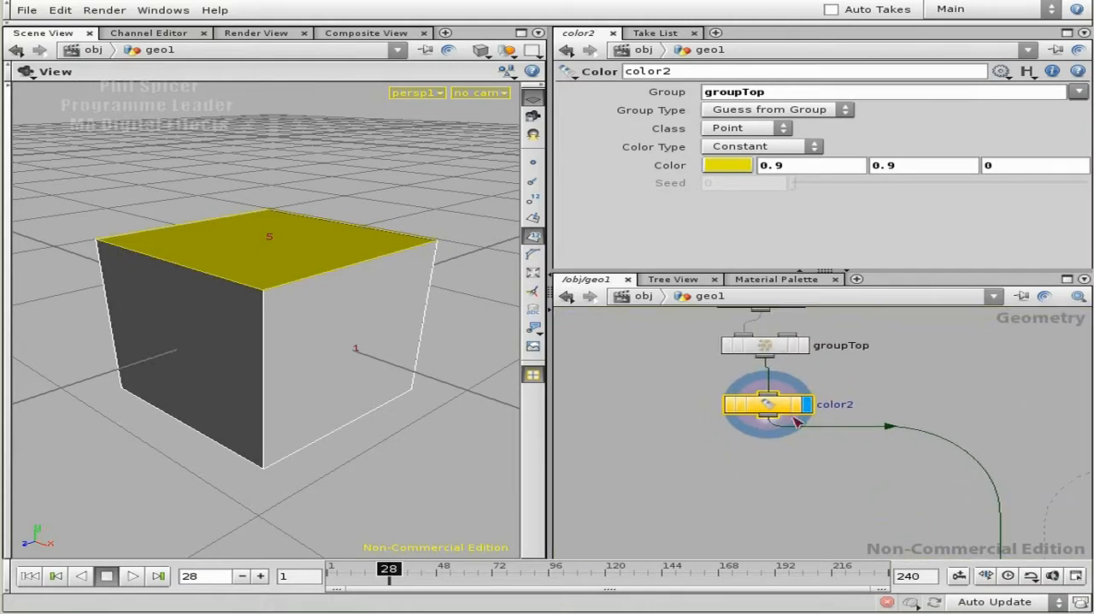
# - Duplicate groupTop and color2 and place the copied pair below the originals
pyautogui.scroll(1, 765, 510)
pyautogui.moveTo(695, 498); pyautogui.dragTo(809, 350)
pyautogui.moveTo(918, 412); pyautogui.dragTo(837, 389, button='middle')
pyautogui.hotkey('ctrl', 'c')
pyautogui.hotkey('ctrl', 'v')
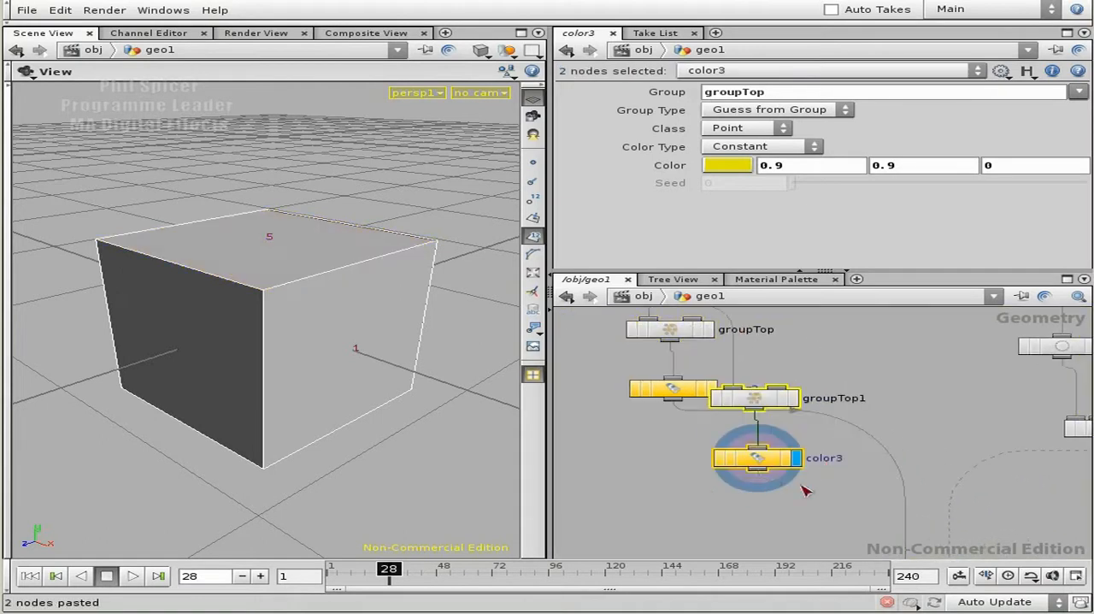
pyautogui.moveTo(716, 493); pyautogui.dragTo(816, 406, button='middle')
pyautogui.moveTo(848, 374); pyautogui.dragTo(848, 374)
pyautogui.moveTo(671, 451); pyautogui.dragTo(671, 451)
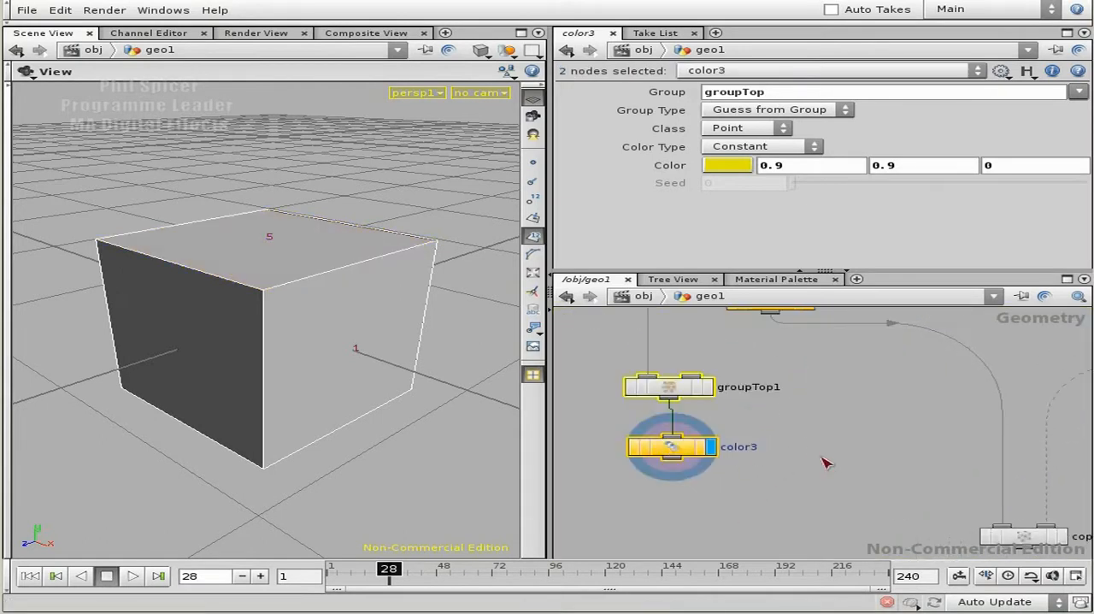
# - Paste a second group and color pair, chaining color2 into groupTop1 and color3 into groupTop2
pyautogui.hotkey('ctrl', 'v')
pyautogui.moveTo(792, 457); pyautogui.dragTo(794, 494)
pyautogui.moveTo(833, 444); pyautogui.dragTo(878, 462, button='middle')
pyautogui.click(687, 416)
pyautogui.click(778, 434)
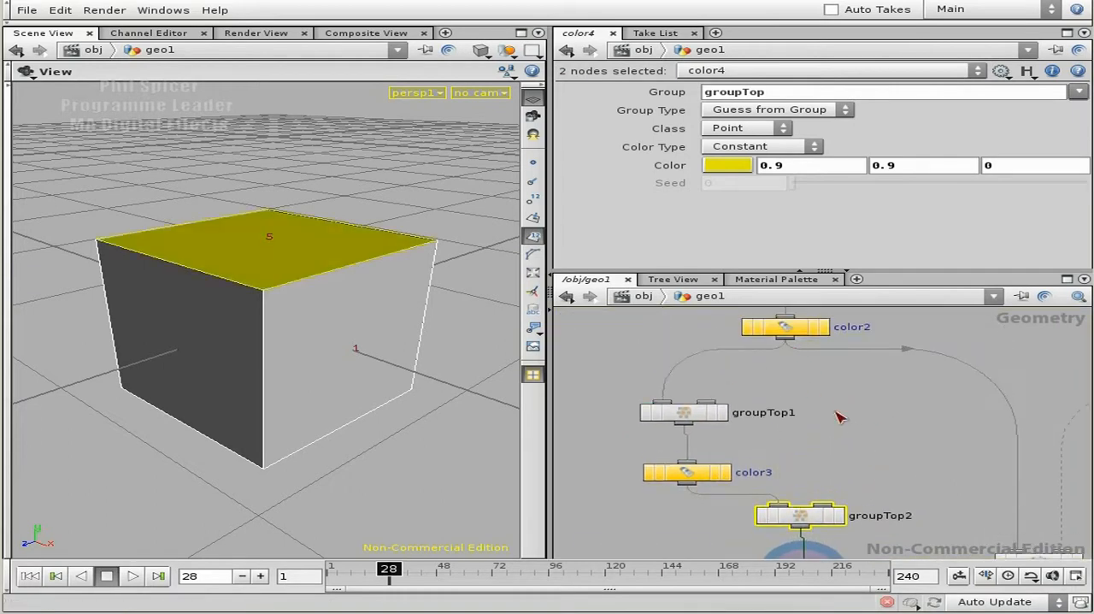
# - Move groupTop1 and color3 together so they sit between color2 and groupTop2
pyautogui.moveTo(615, 379); pyautogui.dragTo(715, 475)
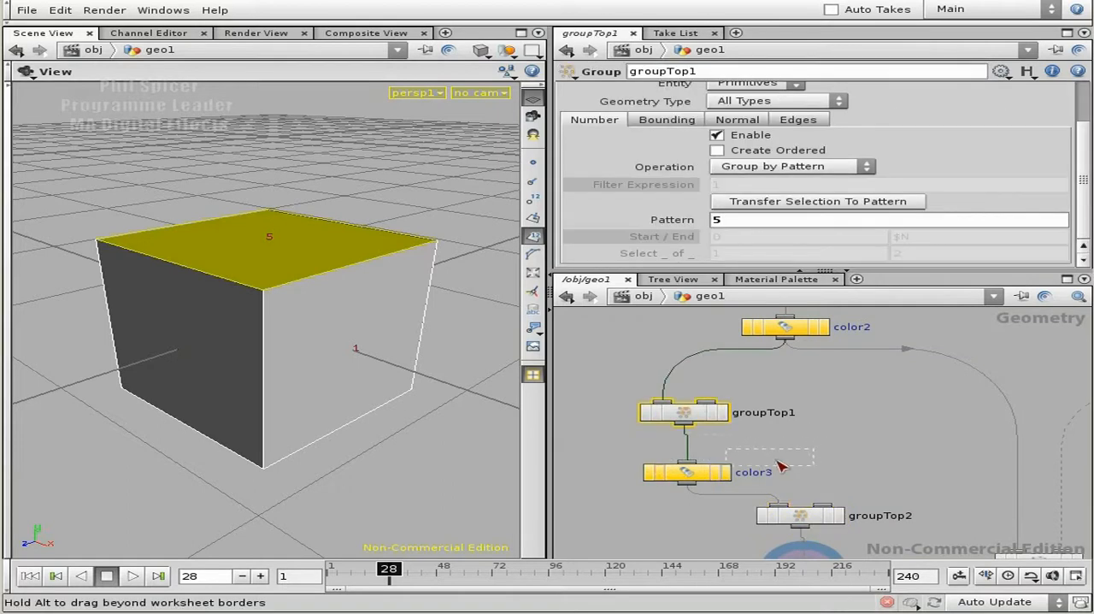
pyautogui.moveTo(779, 458); pyautogui.dragTo(686, 471)
pyautogui.moveTo(614, 382); pyautogui.dragTo(707, 475)
pyautogui.moveTo(703, 470); pyautogui.dragTo(771, 441)
pyautogui.click(870, 426)
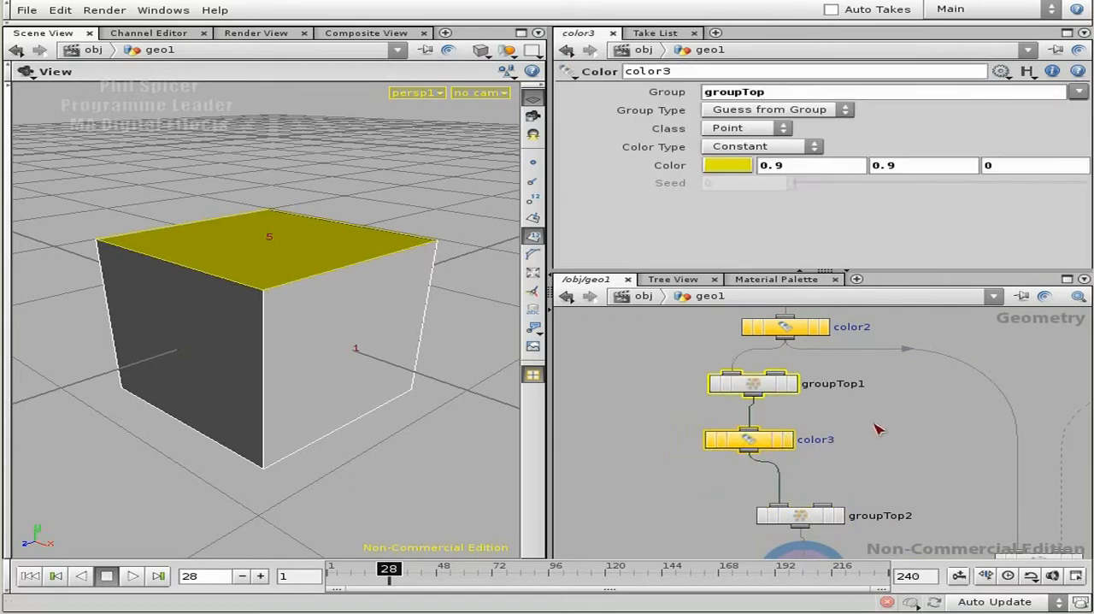
# - Try setting color3's group to groupBottom, and undo the change
pyautogui.click(843, 383)
pyautogui.moveTo(741, 91); pyautogui.dragTo(837, 99)
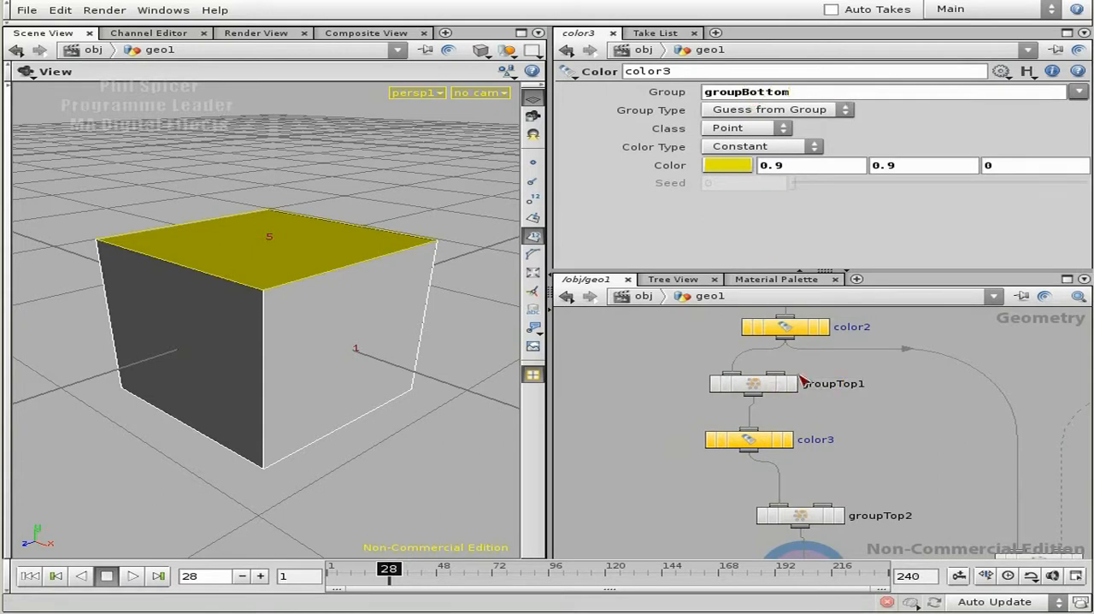
pyautogui.hotkey('ctrl', 'z')
pyautogui.hotkey('ctrl', 'z')
pyautogui.click(918, 413)
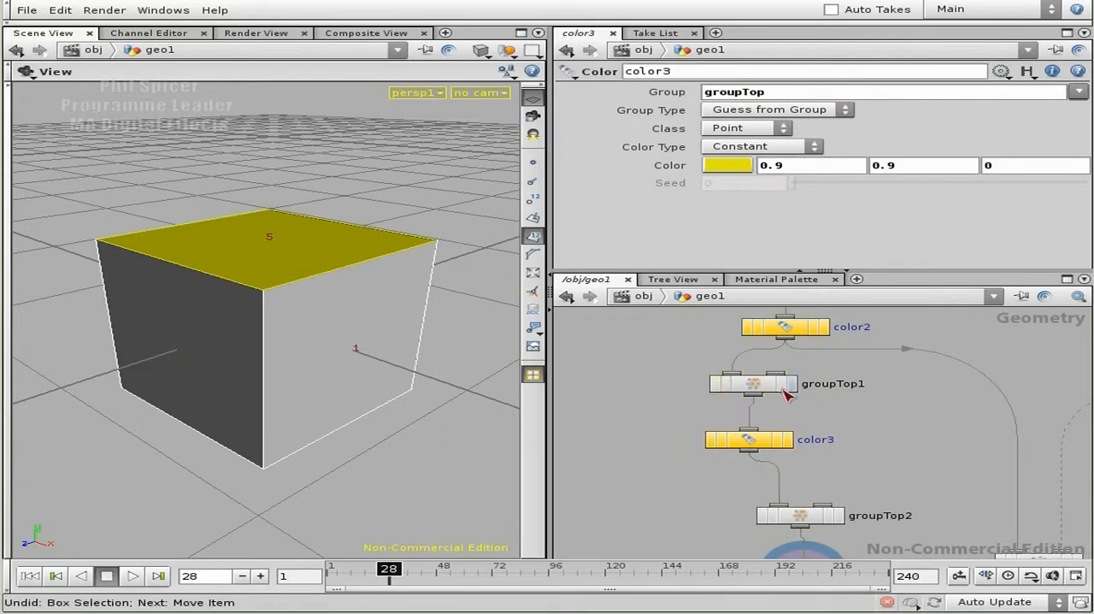
# - Rename groupTop1 to groupBottom and set its primitive pattern to 4
pyautogui.click(773, 383)
pyautogui.moveTo(837, 385); pyautogui.dragTo(918, 386)
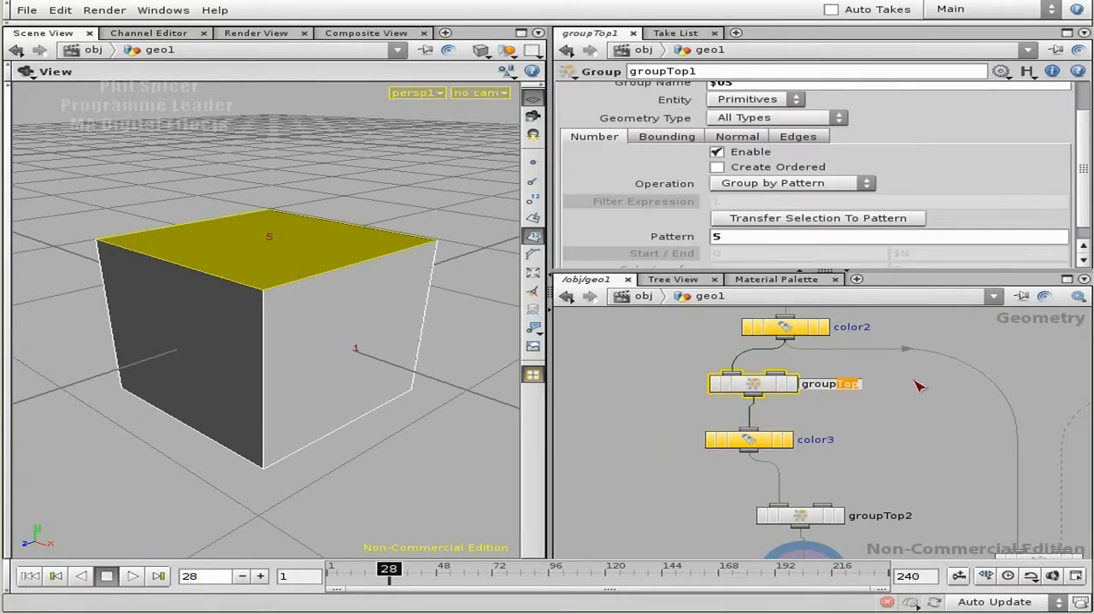
pyautogui.write('Bottom')
pyautogui.press('Return')
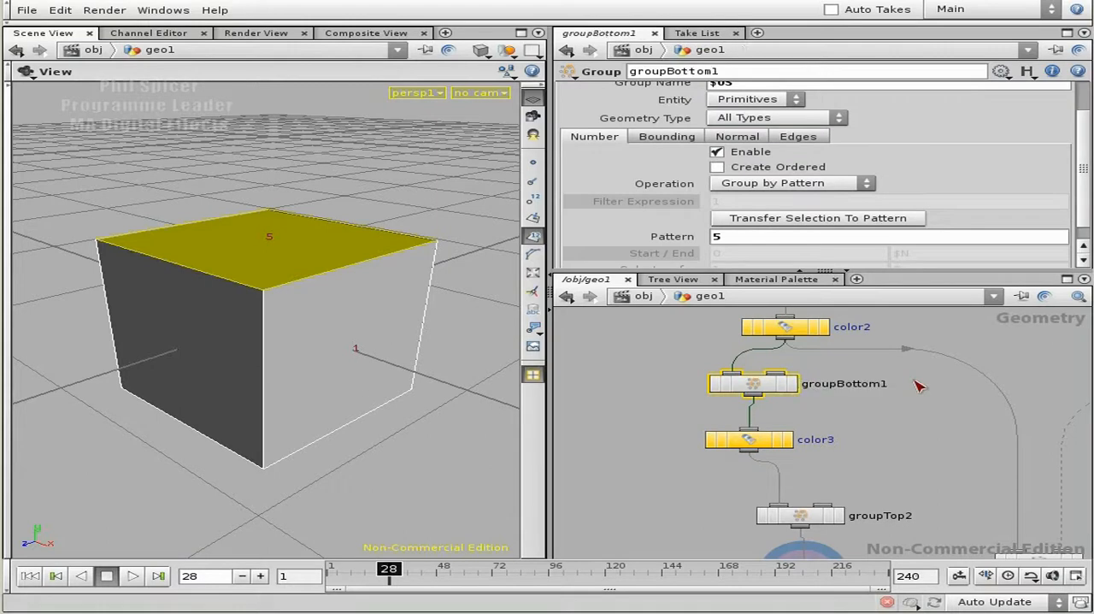
pyautogui.press('BackSpace')
pyautogui.press('Return')
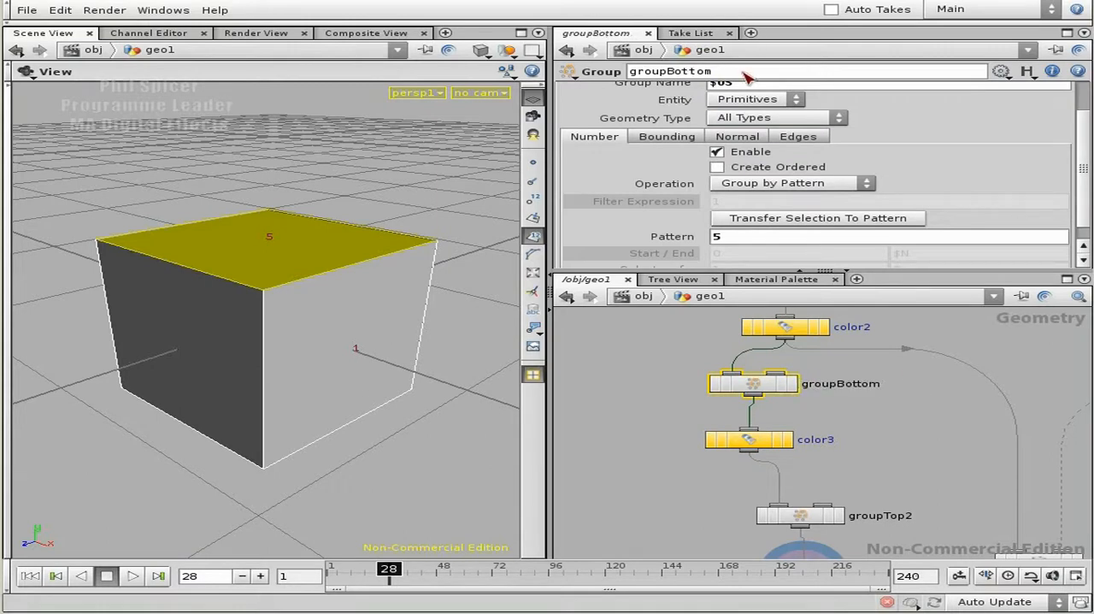
pyautogui.moveTo(321, 448)
pyautogui.mouseDown()
pyautogui.moveTo(317, 350)
pyautogui.moveTo(317, 362)
pyautogui.moveTo(254, 398)
pyautogui.moveTo(273, 380)
pyautogui.mouseUp()
pyautogui.press('w')
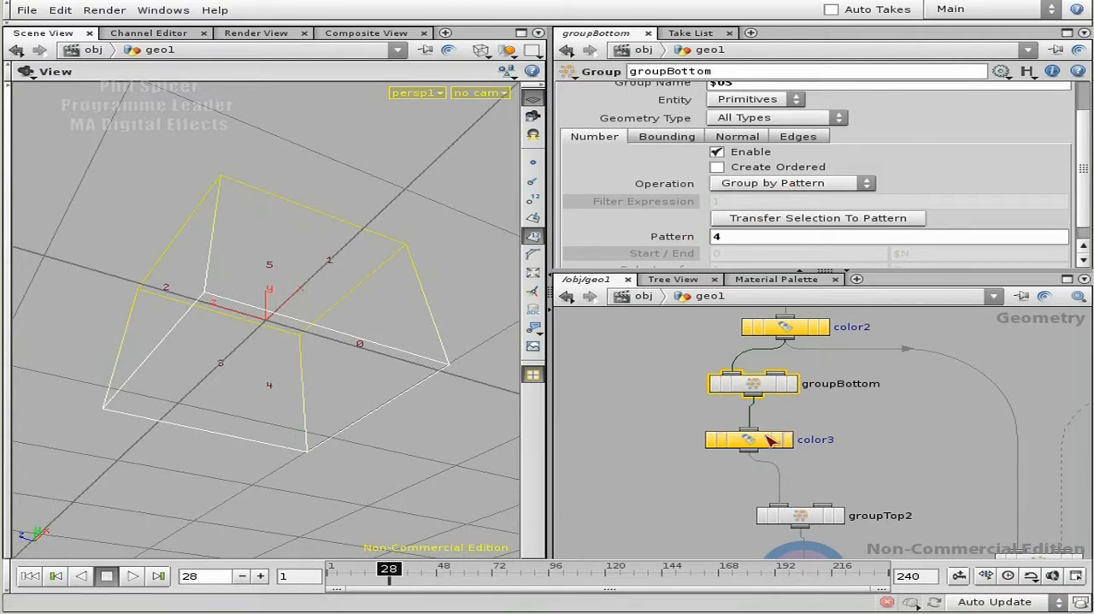
# - Set color3's colour to red (0.9, 0, 0) and tint its node red in the network
pyautogui.click(772, 440)
pyautogui.click(740, 168)
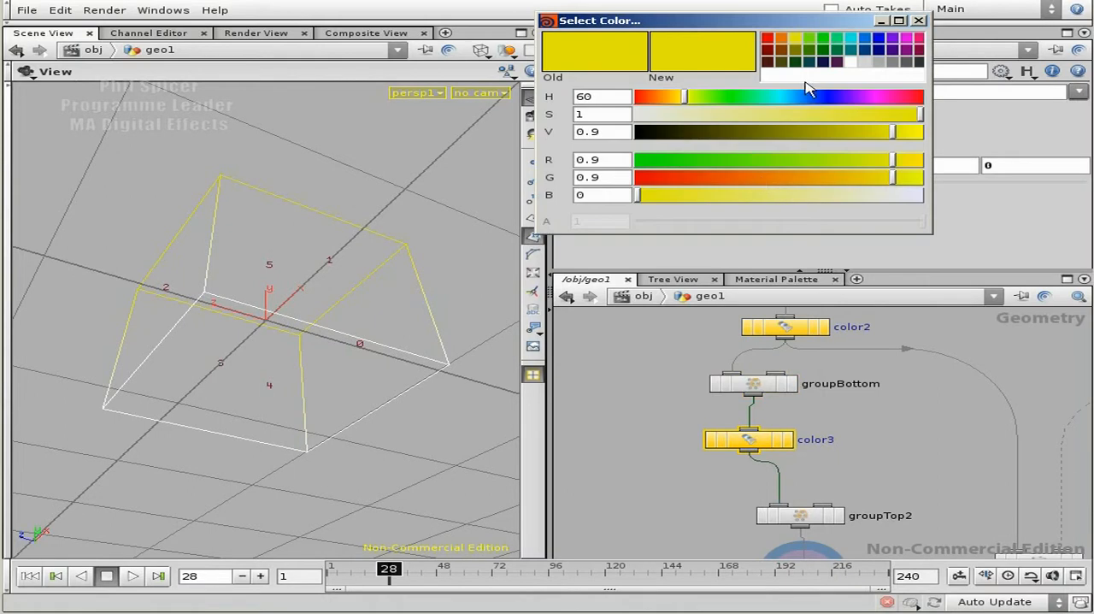
pyautogui.click(768, 38)
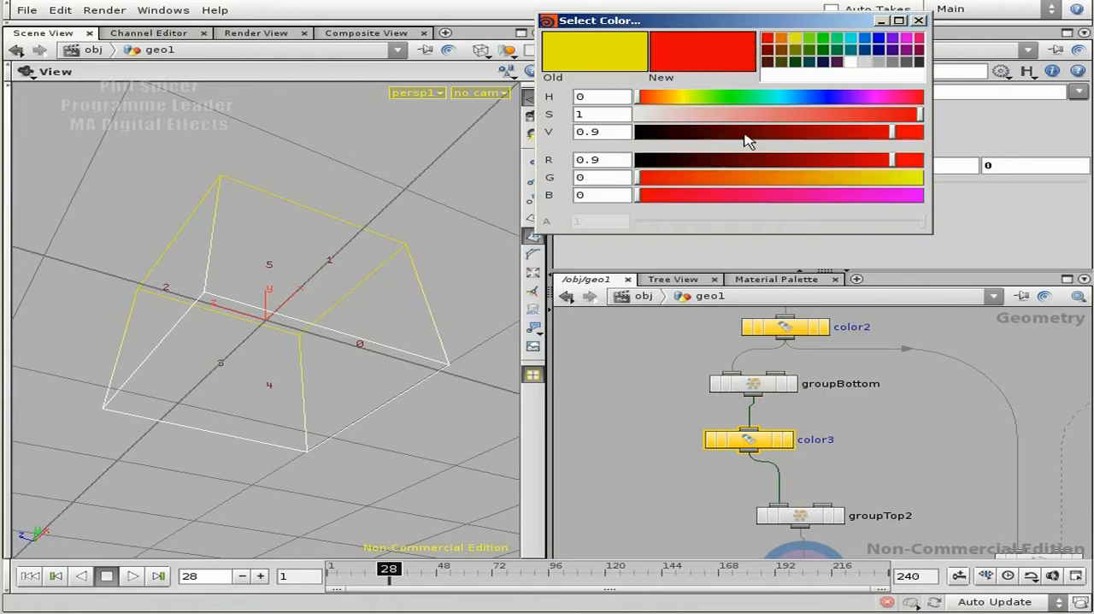
pyautogui.click(919, 21)
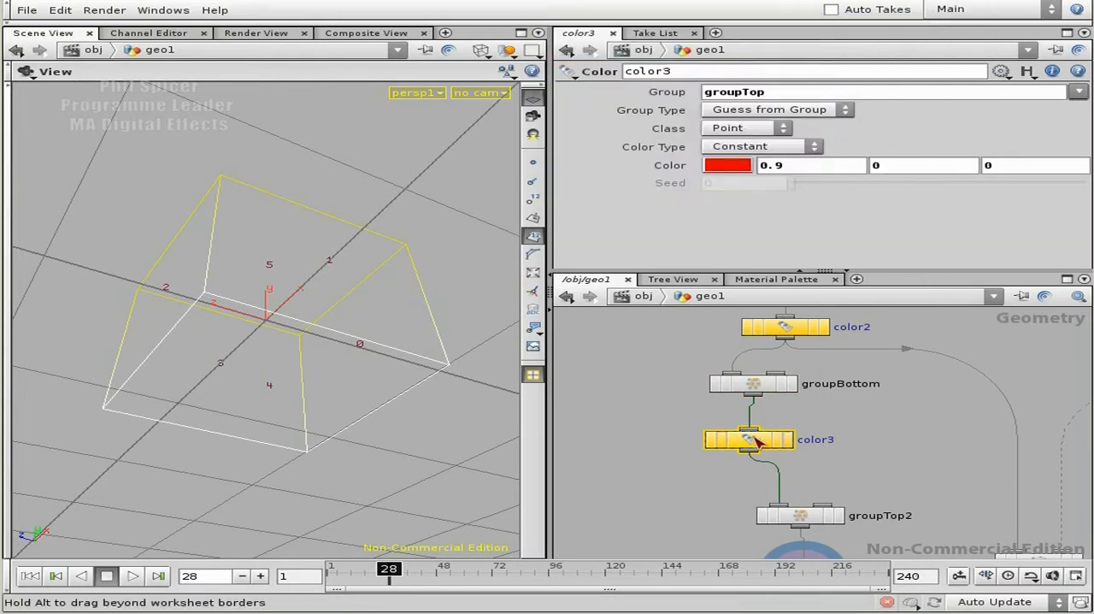
pyautogui.press('c')
pyautogui.click(599, 482)
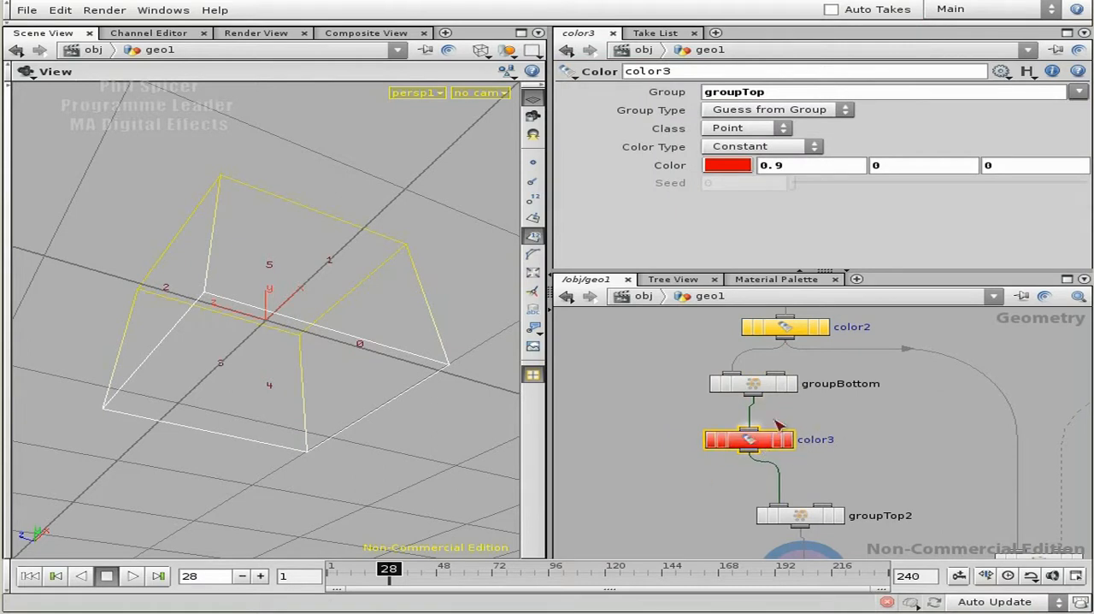
# - Assign color3 to groupBottom only, removing groupTop from its group, and display its result on the shaded box
pyautogui.click(1079, 92)
pyautogui.click(1081, 122)
pyautogui.moveTo(769, 94); pyautogui.dragTo(705, 94)
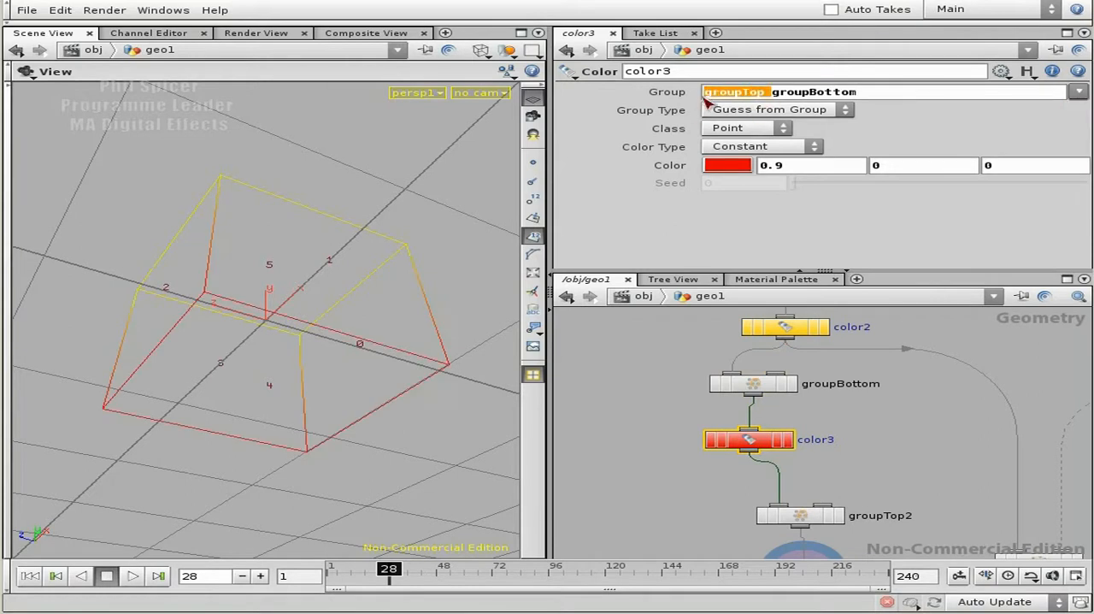
pyautogui.press('BackSpace')
pyautogui.click(819, 467)
pyautogui.click(788, 441)
pyautogui.click(750, 443)
pyautogui.moveTo(373, 301)
pyautogui.mouseDown()
pyautogui.moveTo(358, 330)
pyautogui.moveTo(262, 366)
pyautogui.moveTo(519, 420)
pyautogui.mouseUp()
pyautogui.press('w')
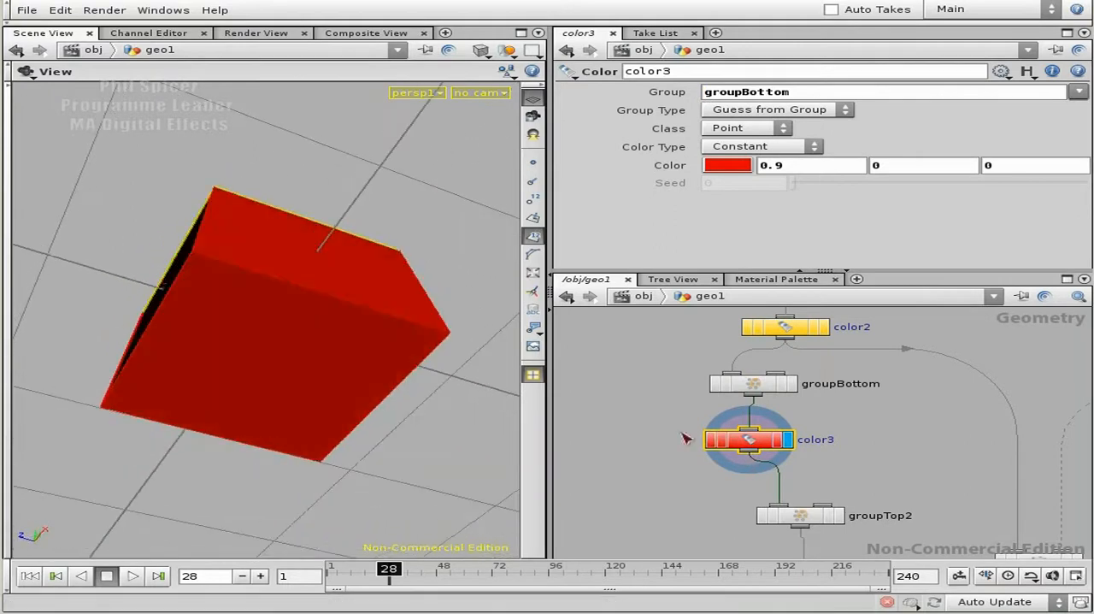
# - Check groupBottom's settings and compare the box's underside and sides at groupBottom and at color3
pyautogui.click(764, 389)
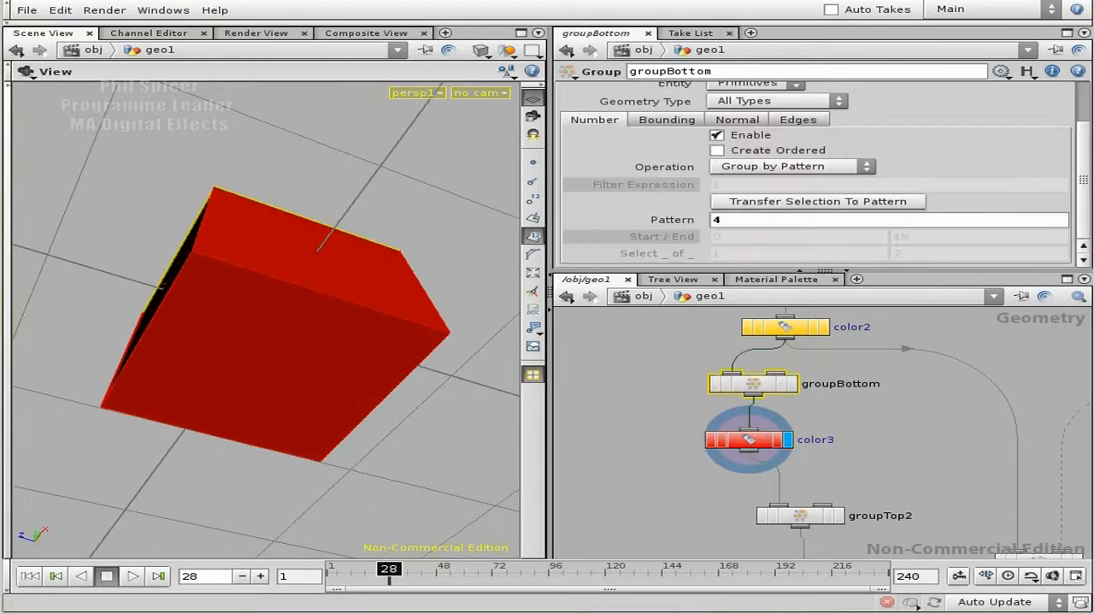
pyautogui.moveTo(1089, 180)
pyautogui.mouseDown()
pyautogui.moveTo(1083, 119)
pyautogui.moveTo(1084, 170)
pyautogui.mouseUp()
pyautogui.click(793, 385)
pyautogui.moveTo(307, 301); pyautogui.dragTo(308, 222)
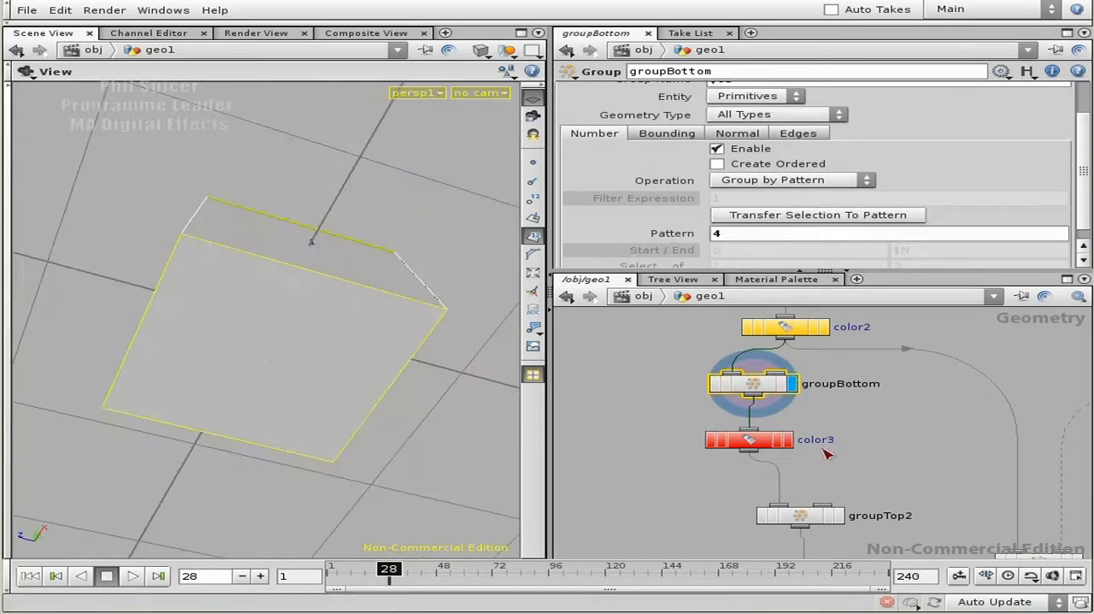
pyautogui.click(788, 439)
pyautogui.click(746, 440)
pyautogui.moveTo(367, 256); pyautogui.dragTo(367, 361)
# - Set groupTop2's primitive pattern to 0 1 2 3 and rename the node to groupSides
pyautogui.moveTo(908, 508); pyautogui.dragTo(803, 415, button='middle')
pyautogui.click(802, 410)
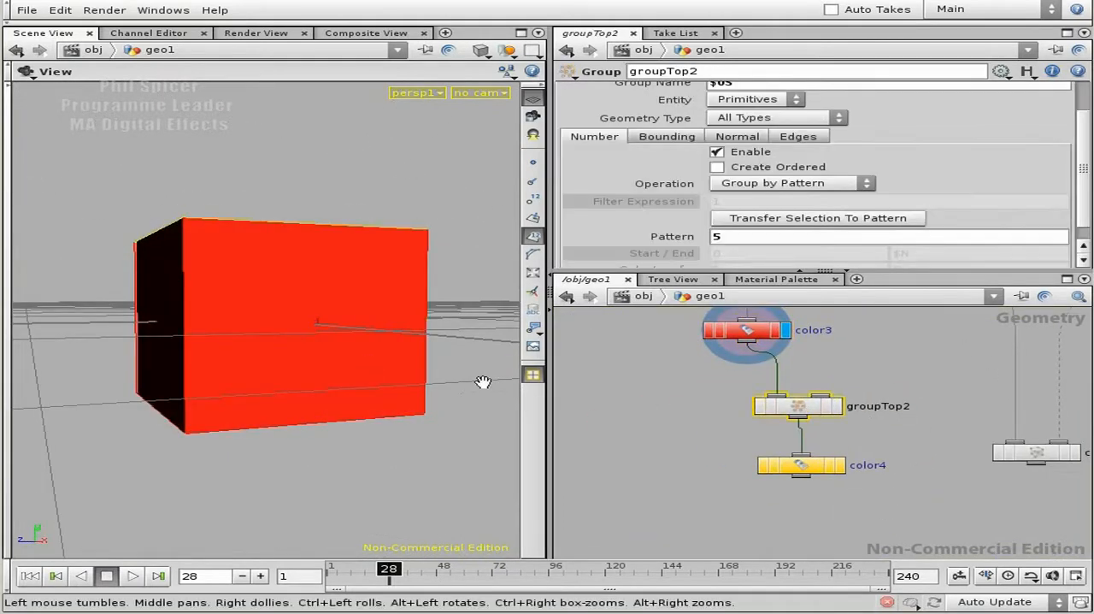
pyautogui.moveTo(232, 381); pyautogui.dragTo(338, 336)
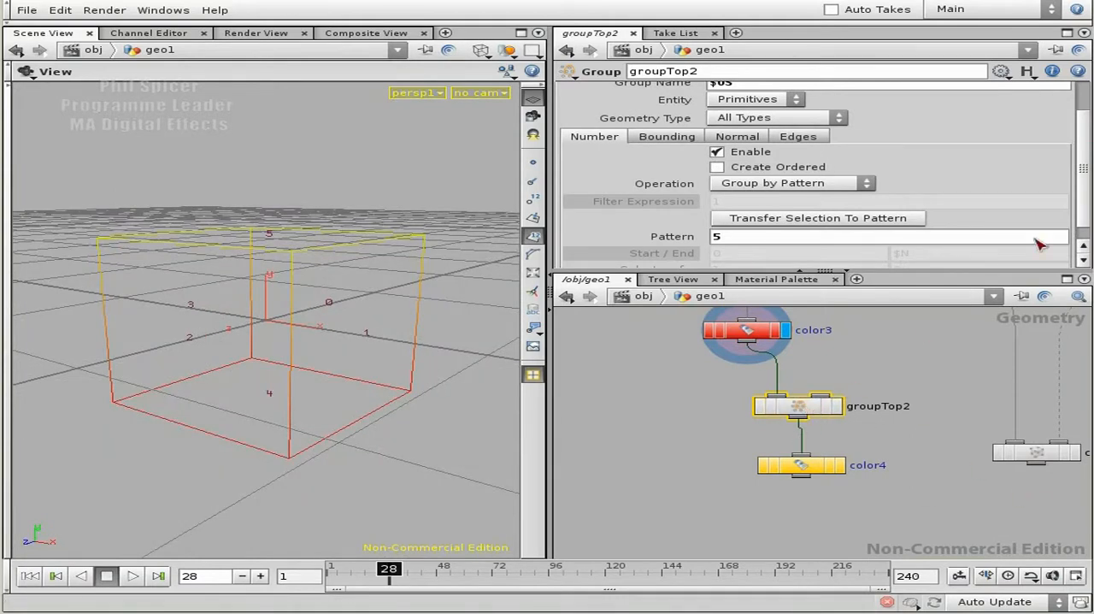
pyautogui.scroll(-1, 1083, 244)
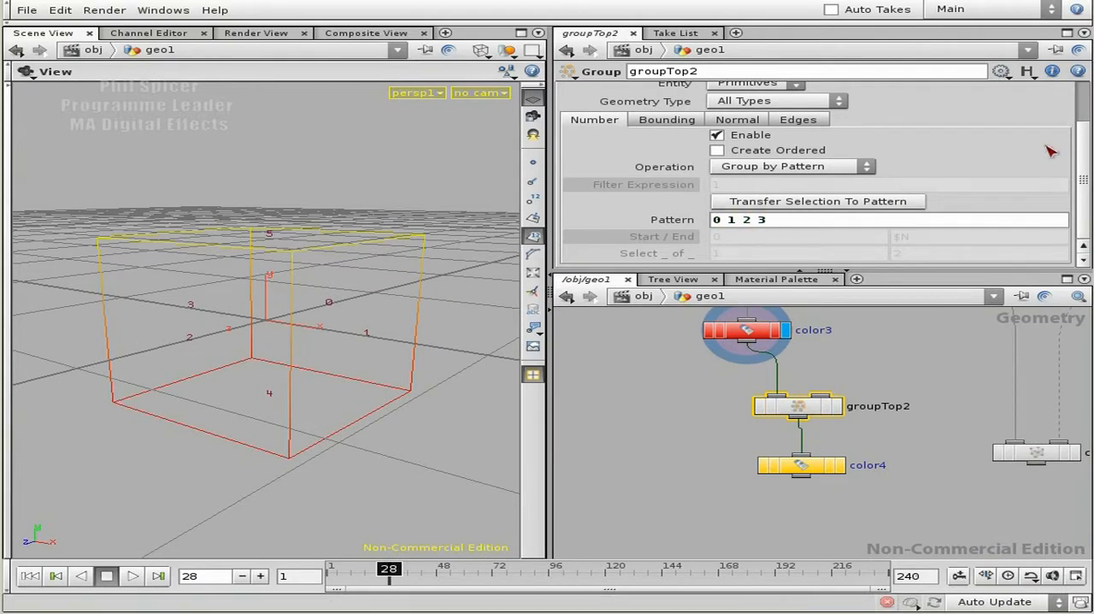
pyautogui.scroll(3, 1085, 149)
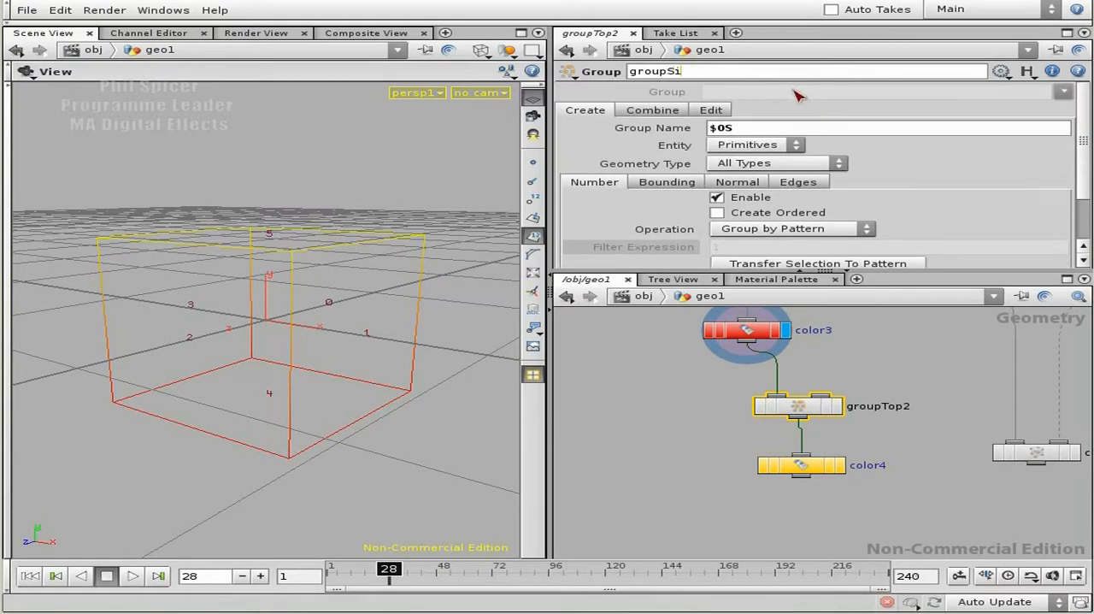
pyautogui.write('s')
pyautogui.press('Return')
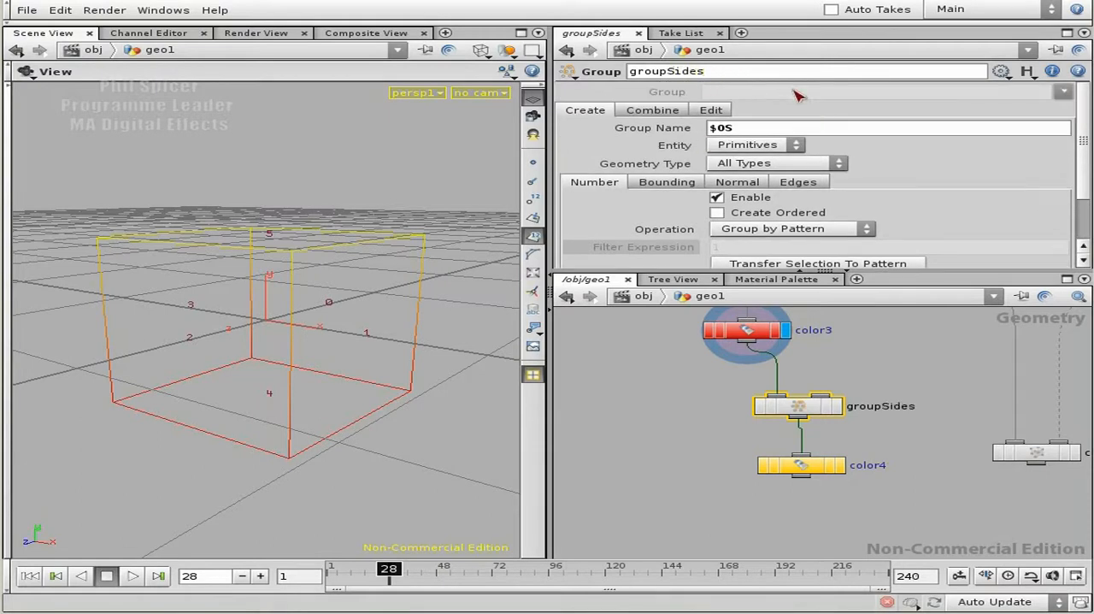
# - Set color4's colour to green (0, 0.9, 0) and tint its node green in the network
pyautogui.click(836, 406)
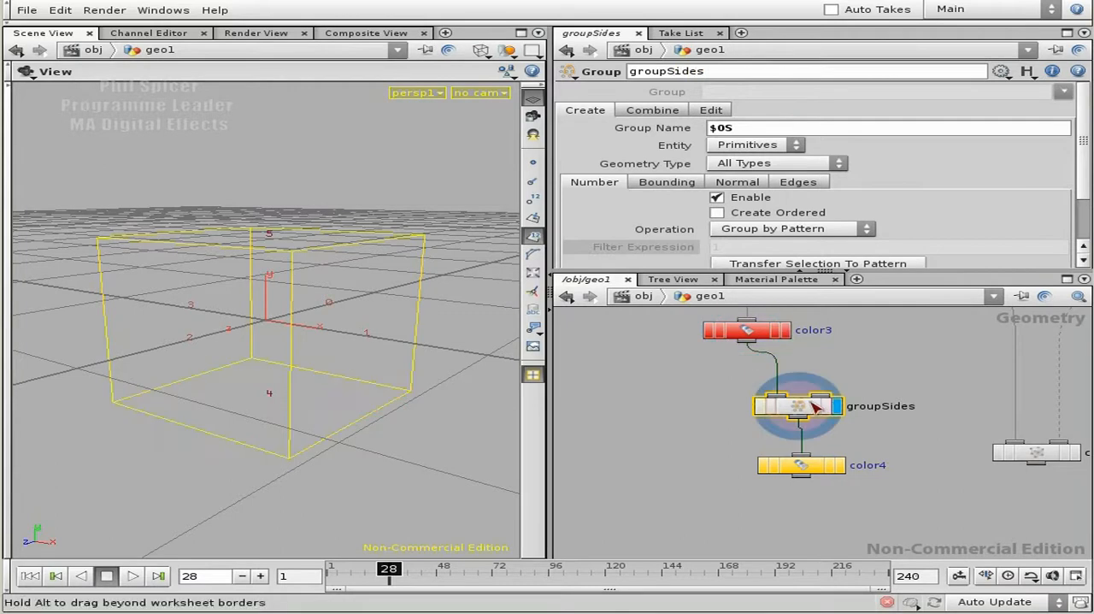
pyautogui.click(816, 467)
pyautogui.click(743, 165)
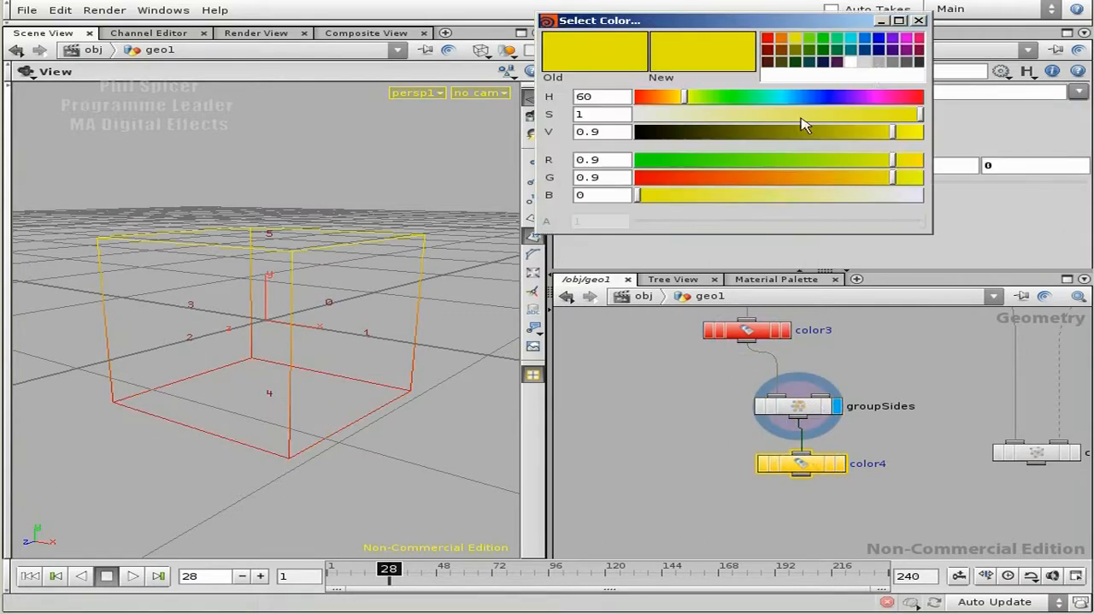
pyautogui.click(826, 43)
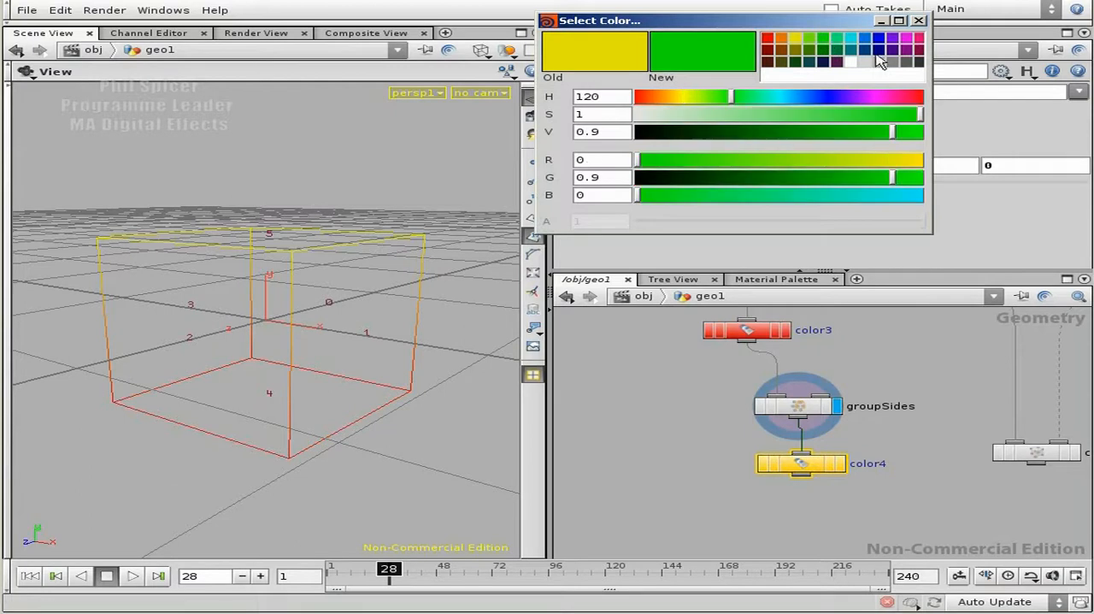
pyautogui.click(917, 21)
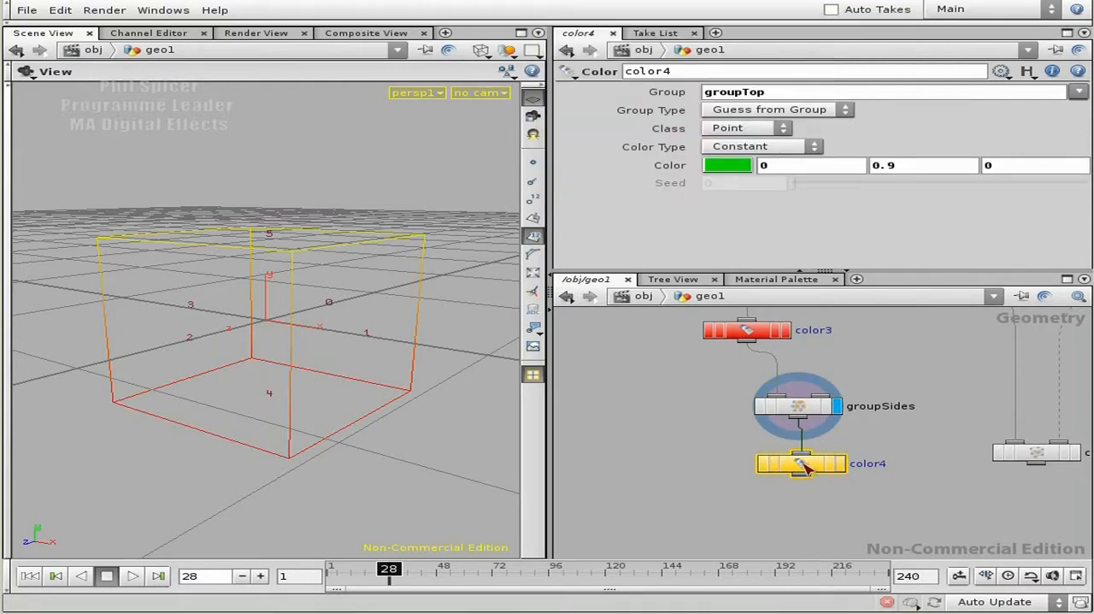
pyautogui.press('c')
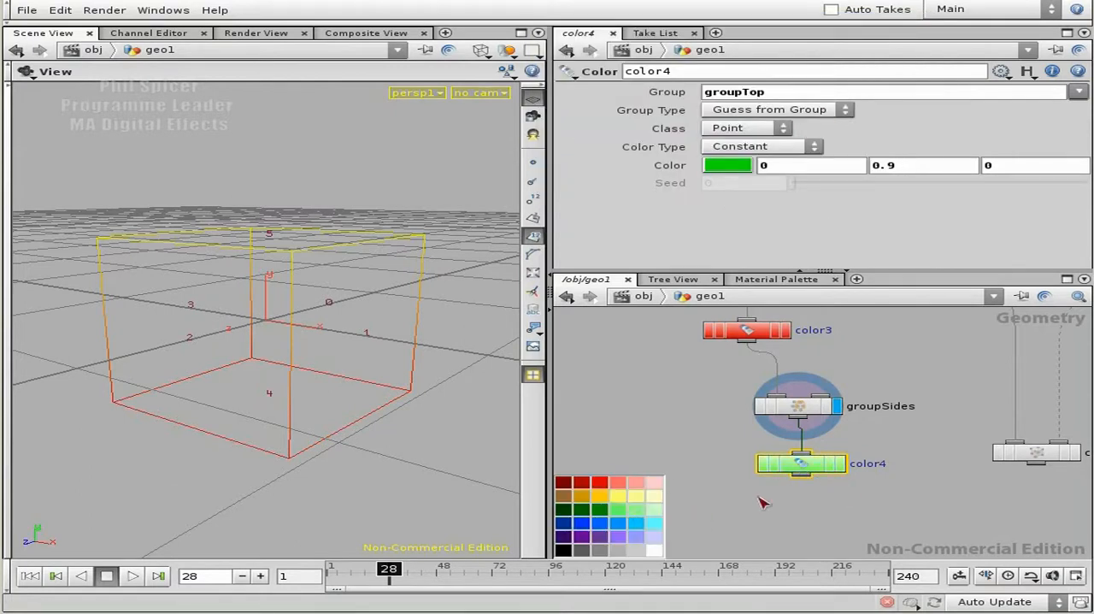
# - Display color4's result and examine how the colours spread over the shaded box's faces and along the node chain
pyautogui.click(840, 465)
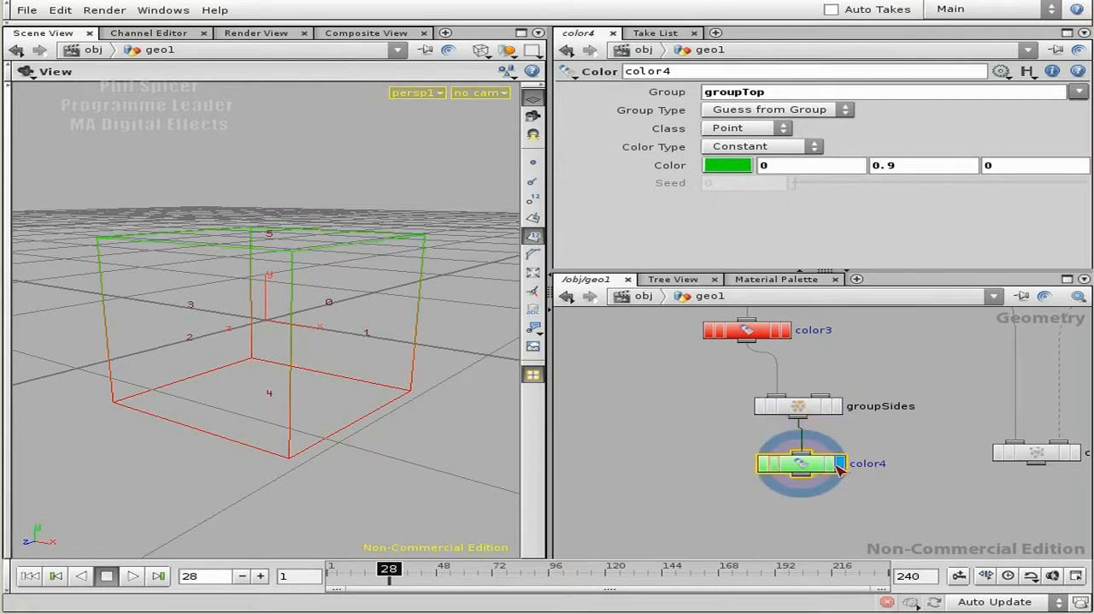
pyautogui.press('w')
pyautogui.moveTo(339, 374)
pyautogui.mouseDown()
pyautogui.moveTo(330, 435)
pyautogui.moveTo(320, 356)
pyautogui.moveTo(336, 319)
pyautogui.moveTo(347, 364)
pyautogui.mouseUp()
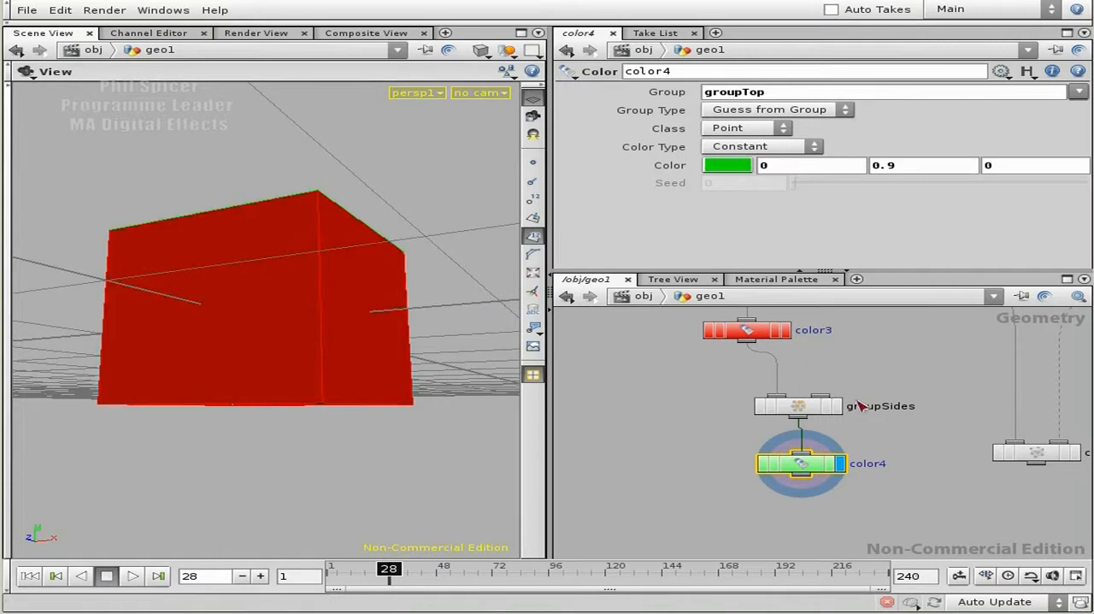
pyautogui.moveTo(904, 391); pyautogui.dragTo(909, 430, button='middle')
pyautogui.moveTo(909, 429); pyautogui.dragTo(879, 407, button='right')
pyautogui.moveTo(723, 364); pyautogui.dragTo(711, 397, button='middle')
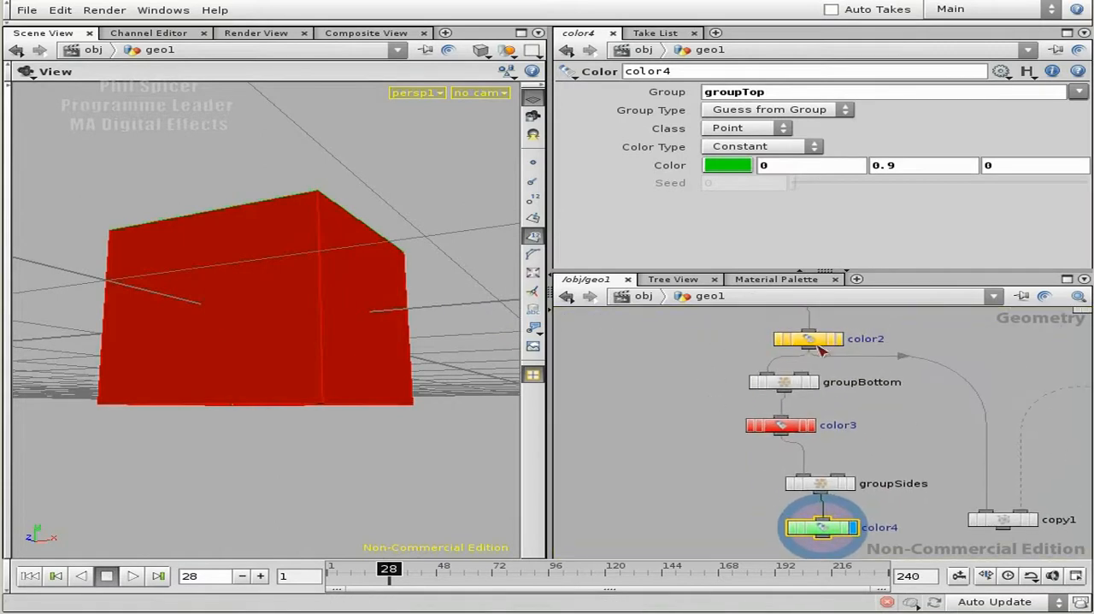
pyautogui.moveTo(277, 301); pyautogui.dragTo(334, 279)
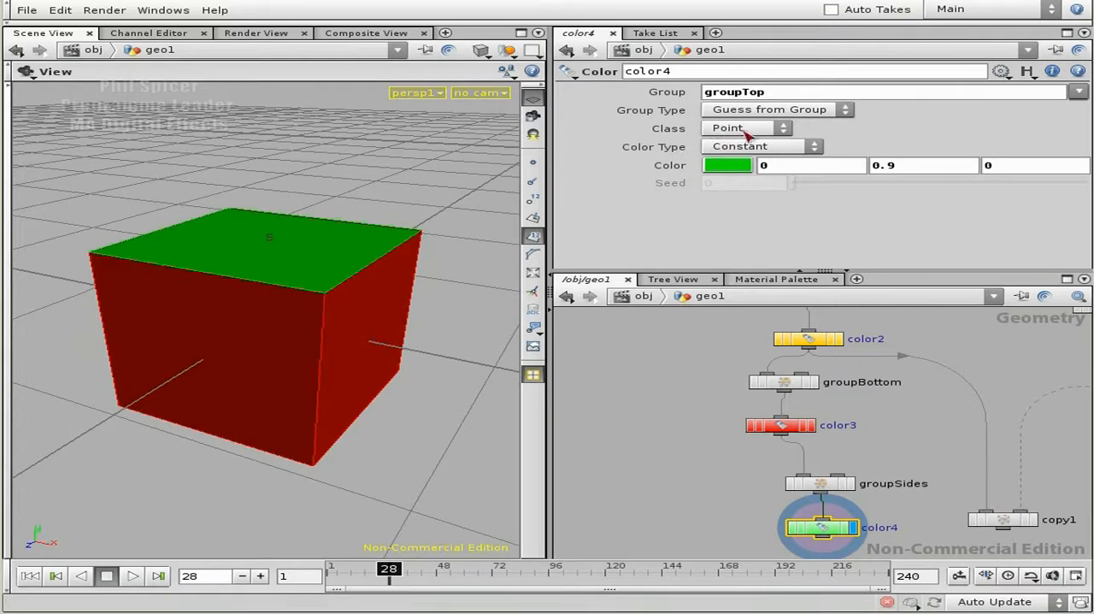
pyautogui.moveTo(919, 357); pyautogui.dragTo(922, 434, button='middle')
# - Display groupTop's result to check the grouped face, and set color2's class to Primitive
pyautogui.click(818, 369)
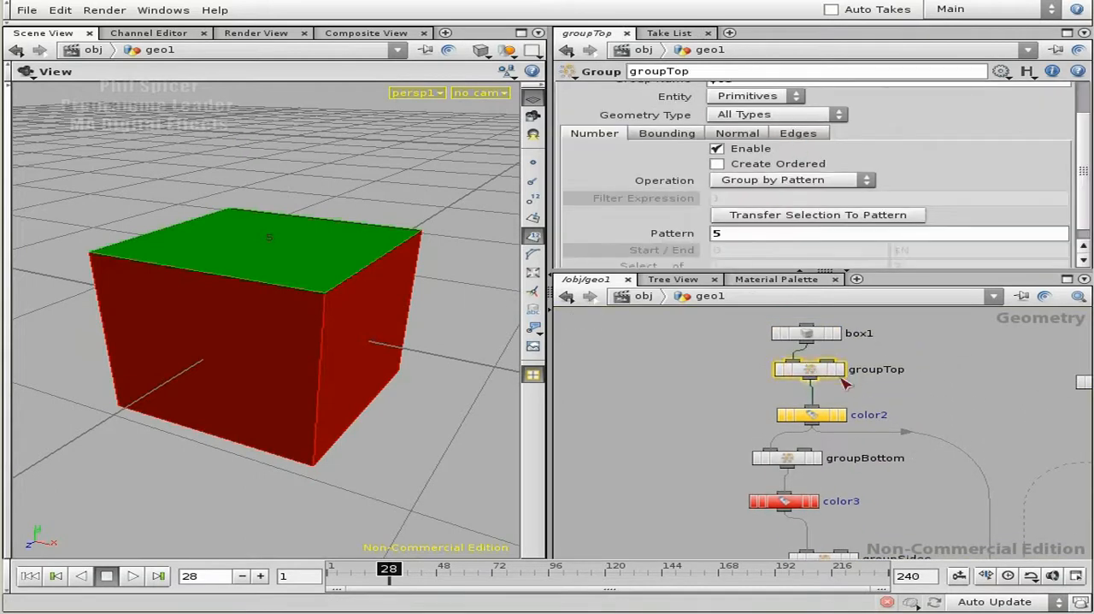
pyautogui.click(841, 370)
pyautogui.moveTo(298, 278); pyautogui.dragTo(300, 319)
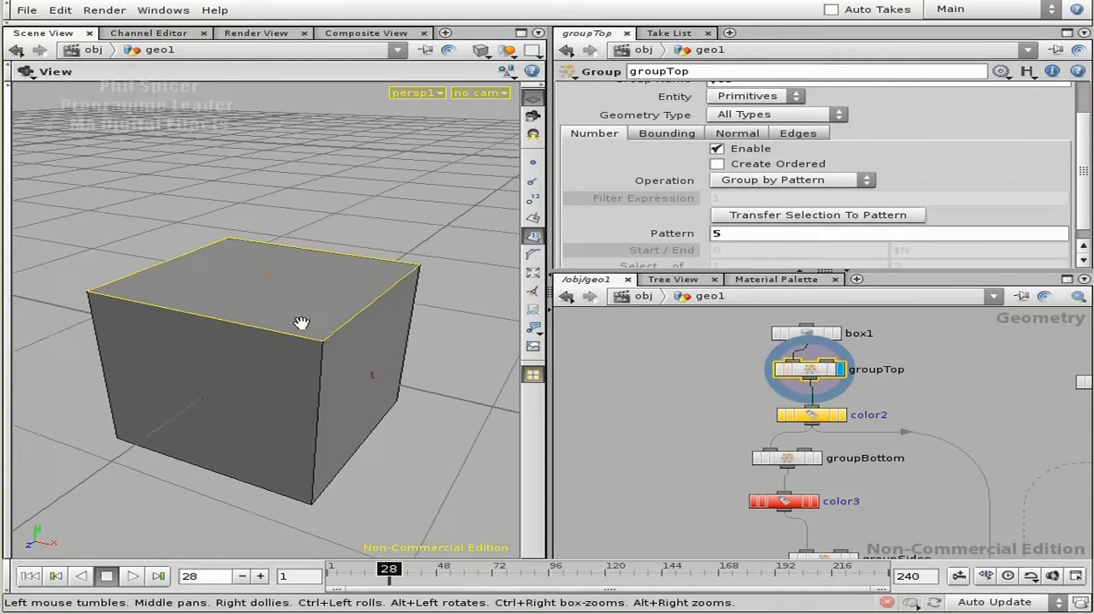
pyautogui.click(811, 417)
pyautogui.click(722, 128)
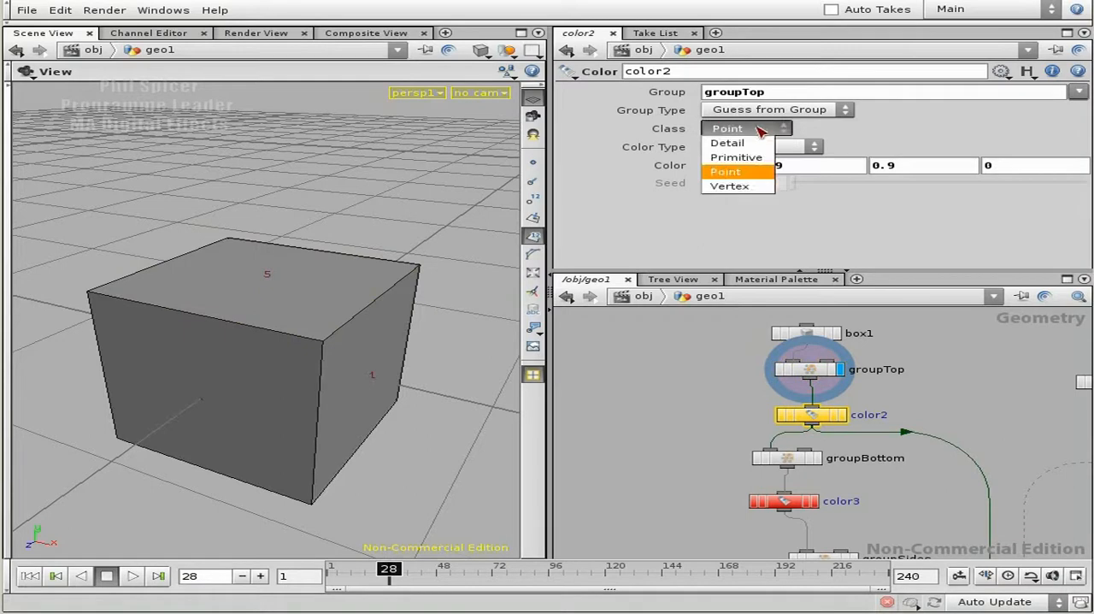
pyautogui.click(755, 161)
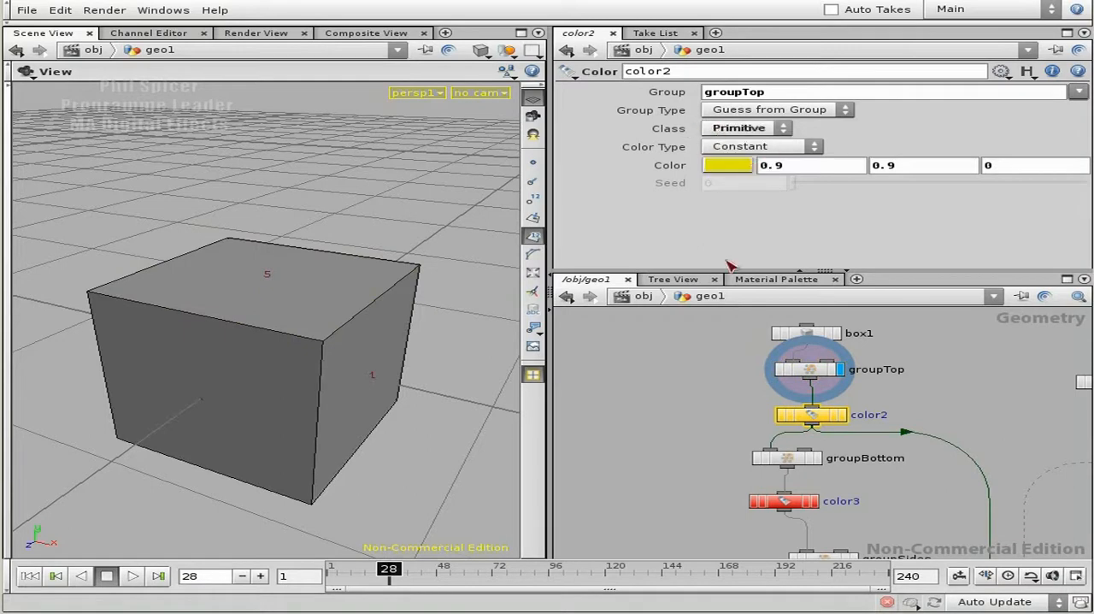
# - Set color3's class to Primitive
pyautogui.moveTo(784, 502); pyautogui.dragTo(753, 442, button='middle')
pyautogui.click(754, 441)
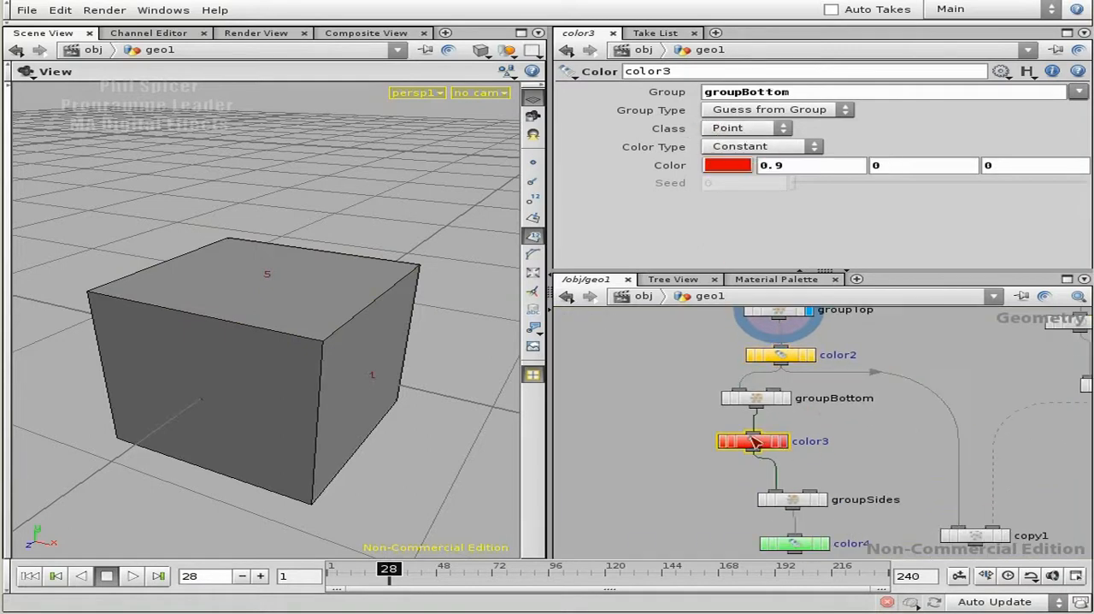
pyautogui.click(756, 128)
pyautogui.click(752, 157)
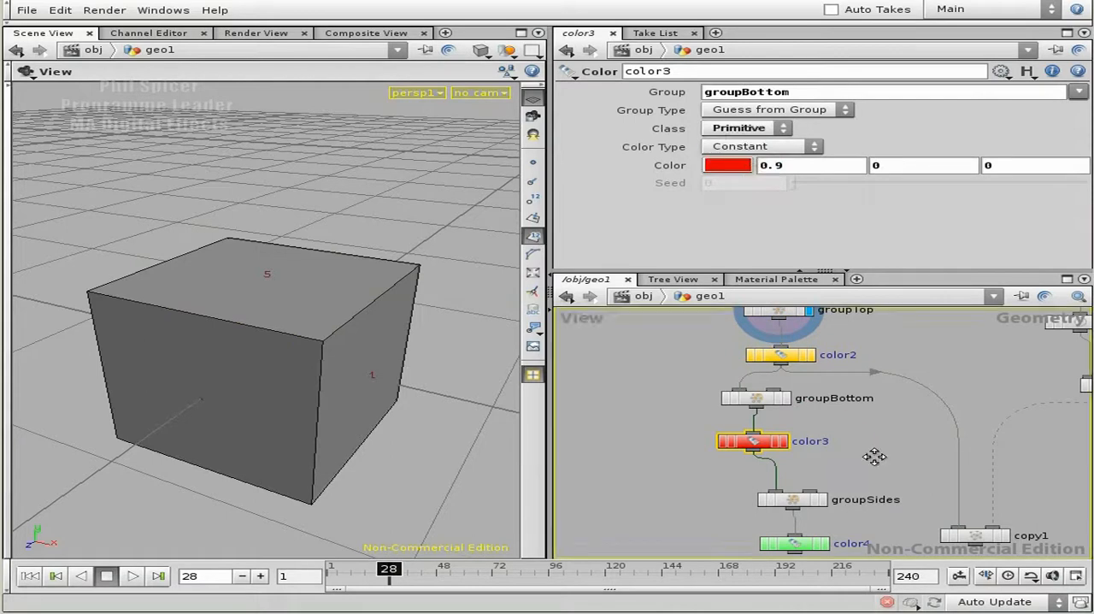
# - Set color4's class to Primitive and display its result on the box
pyautogui.moveTo(876, 453); pyautogui.dragTo(864, 386, button='middle')
pyautogui.click(782, 476)
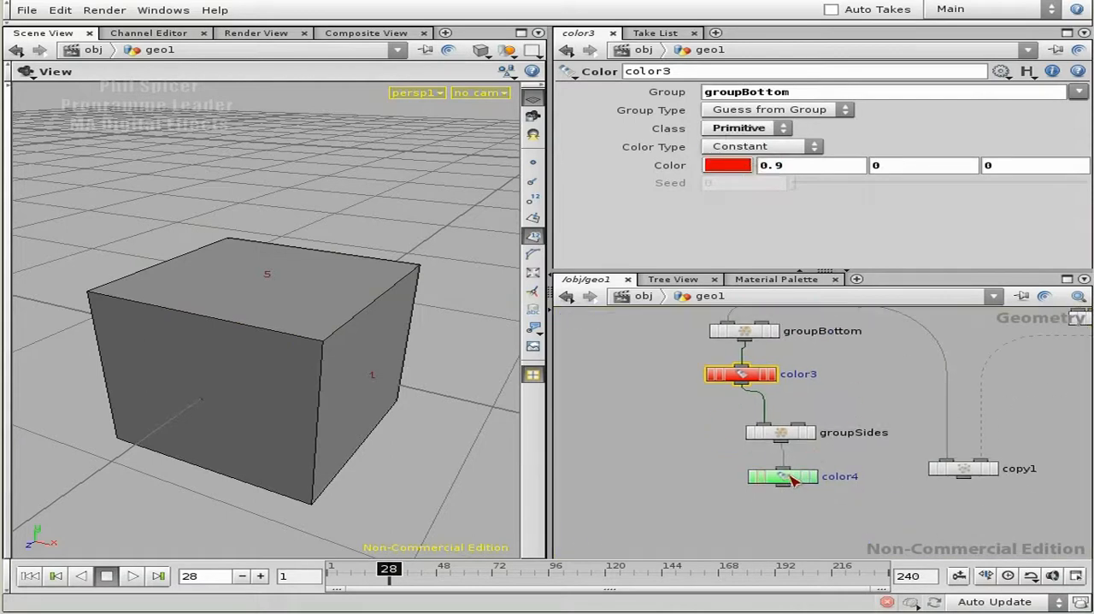
pyautogui.click(768, 130)
pyautogui.click(761, 157)
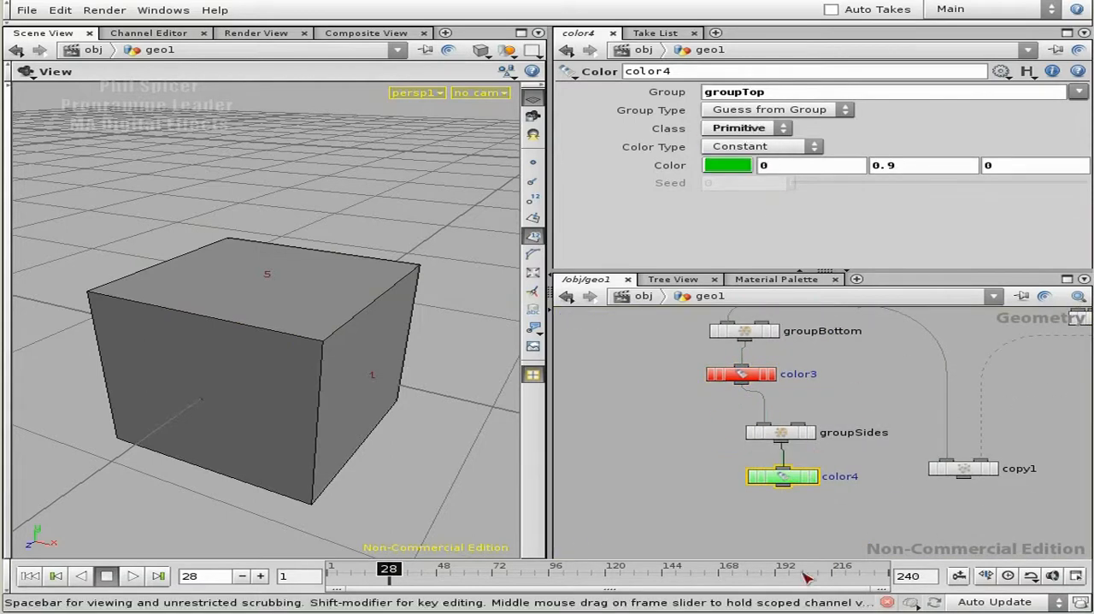
pyautogui.click(813, 477)
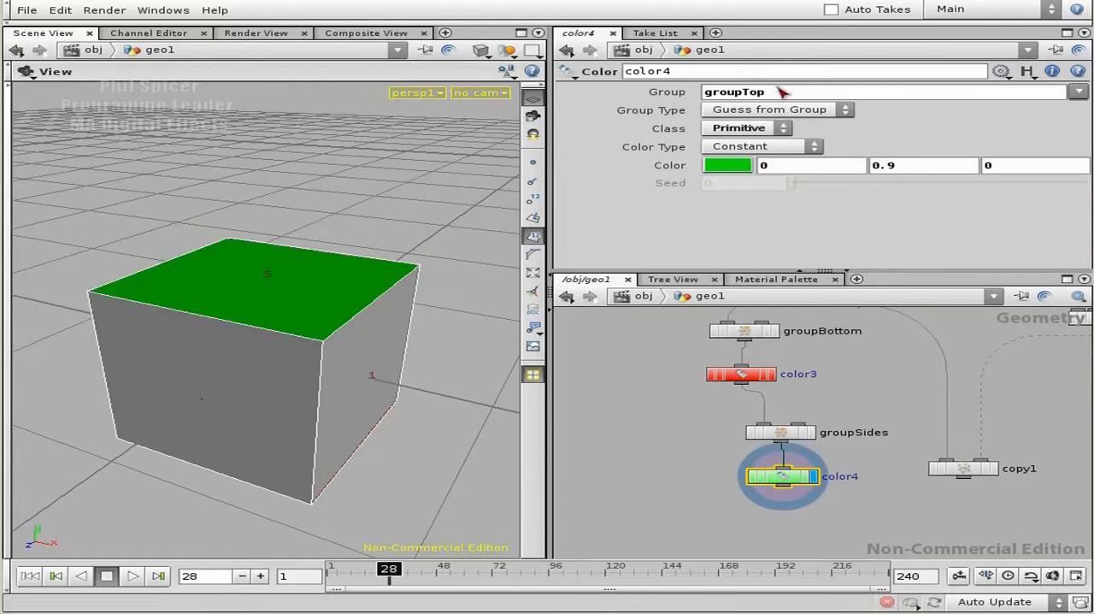
# - Replace color4's group with groupSides so the green applies only to the side faces
pyautogui.click(1077, 92)
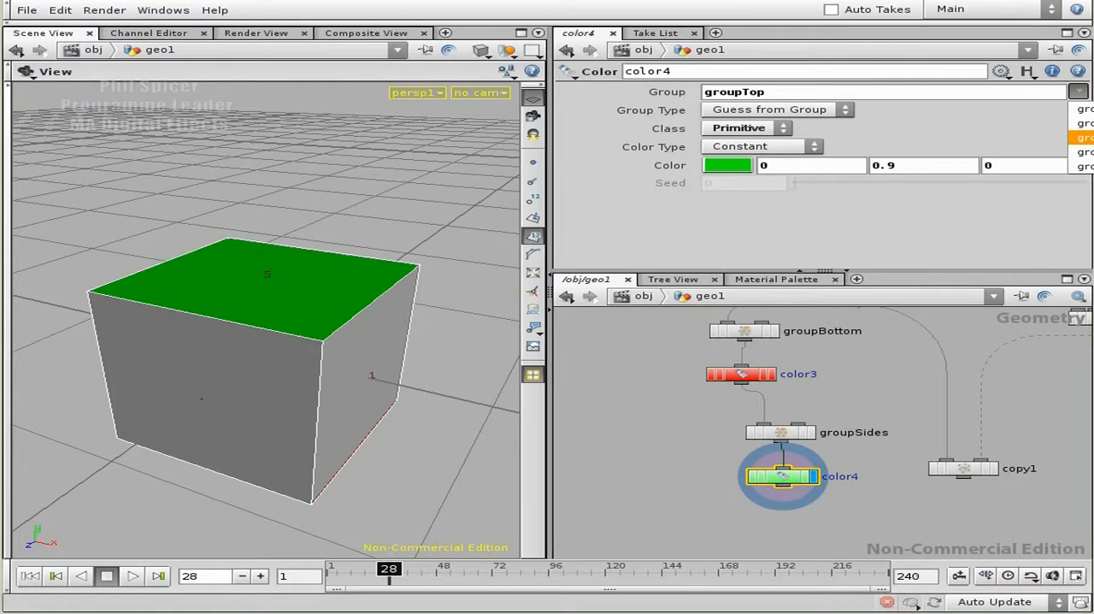
pyautogui.click(1080, 137)
pyautogui.moveTo(766, 99); pyautogui.dragTo(702, 96)
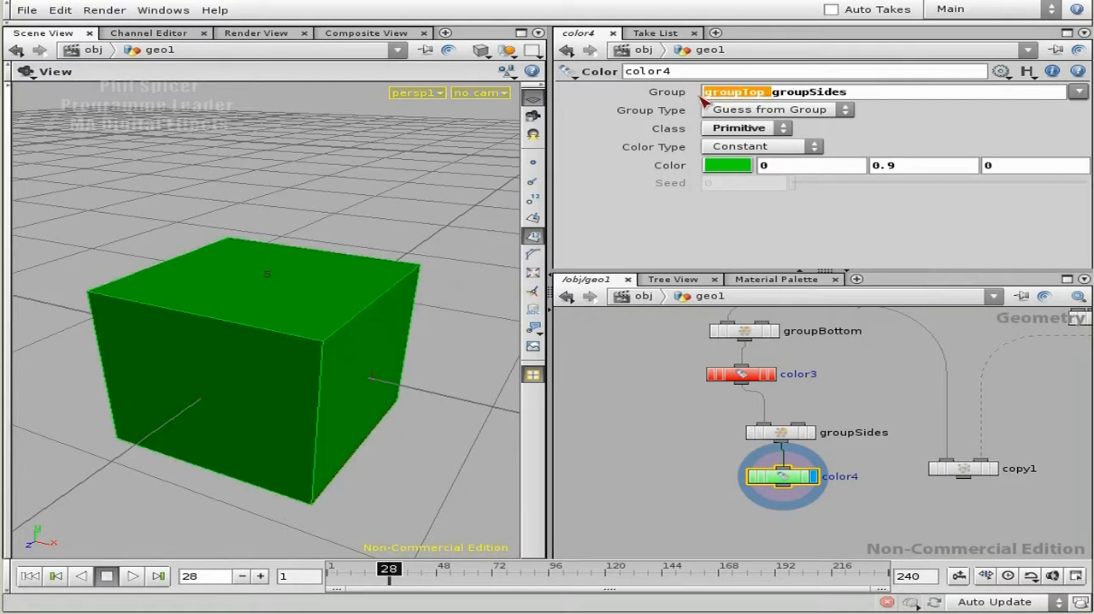
pyautogui.press('BackSpace')
pyautogui.press('Return')
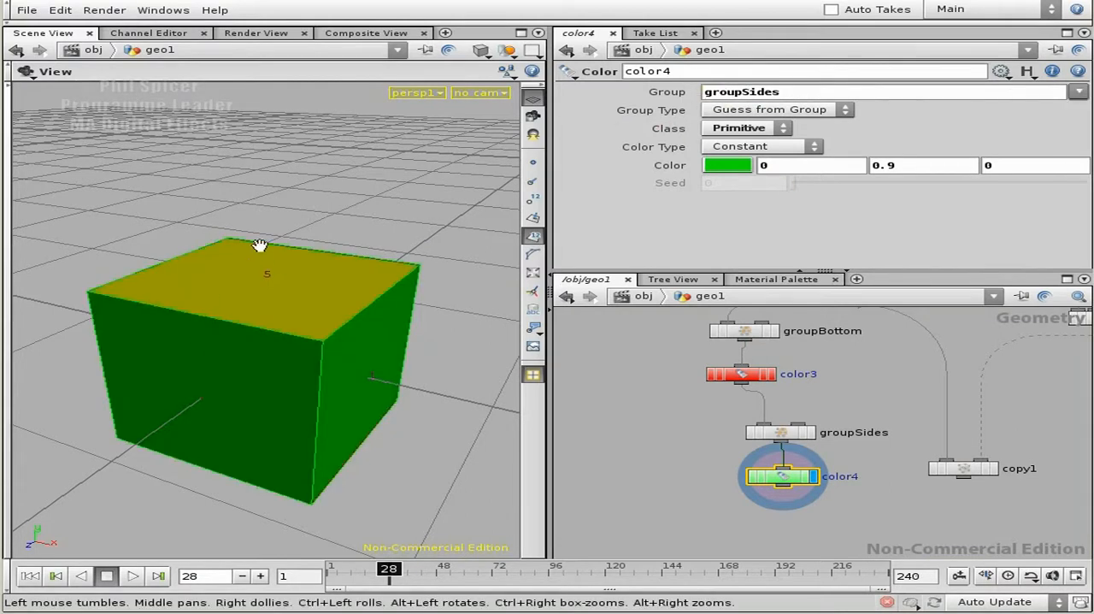
pyautogui.moveTo(270, 405); pyautogui.dragTo(308, 430)
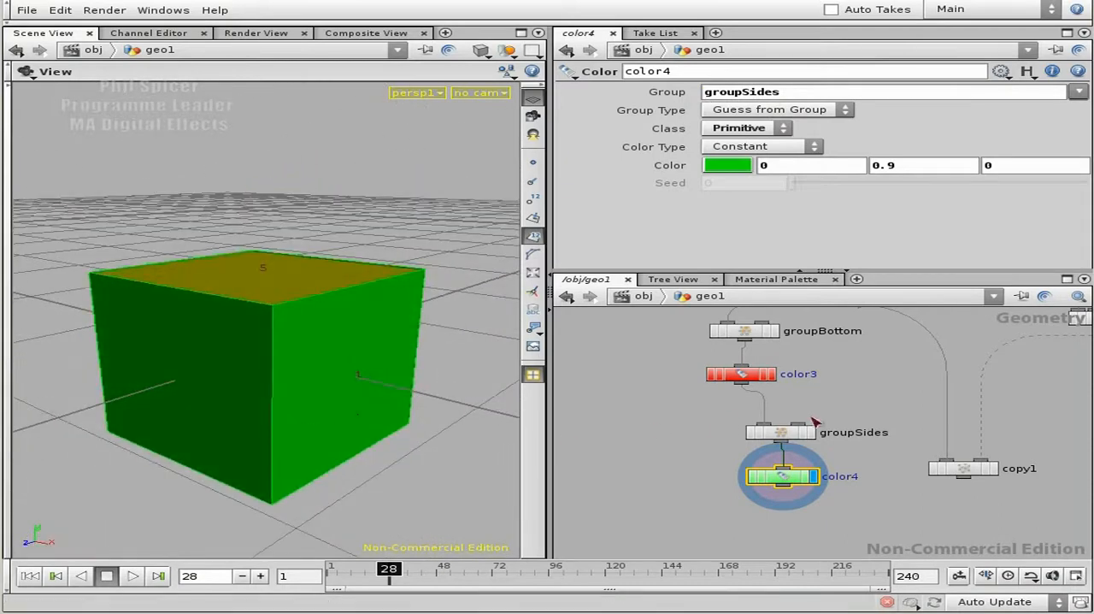
# - Connect color4's output to copy1's first input and check the box's top, bottom and side colours
pyautogui.moveTo(963, 477); pyautogui.dragTo(782, 485)
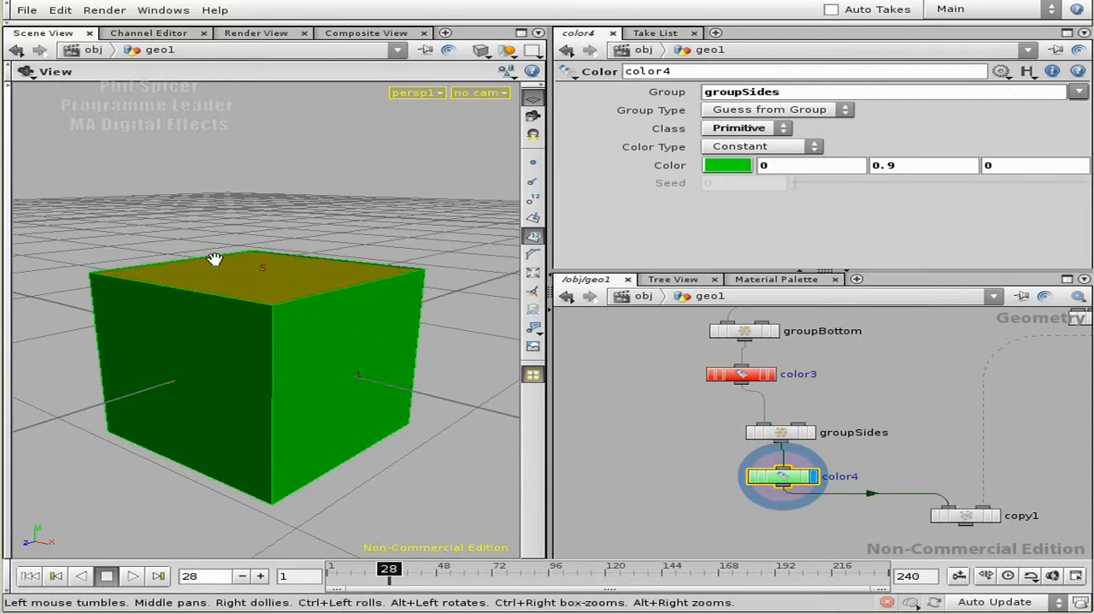
pyautogui.moveTo(276, 330); pyautogui.dragTo(279, 268)
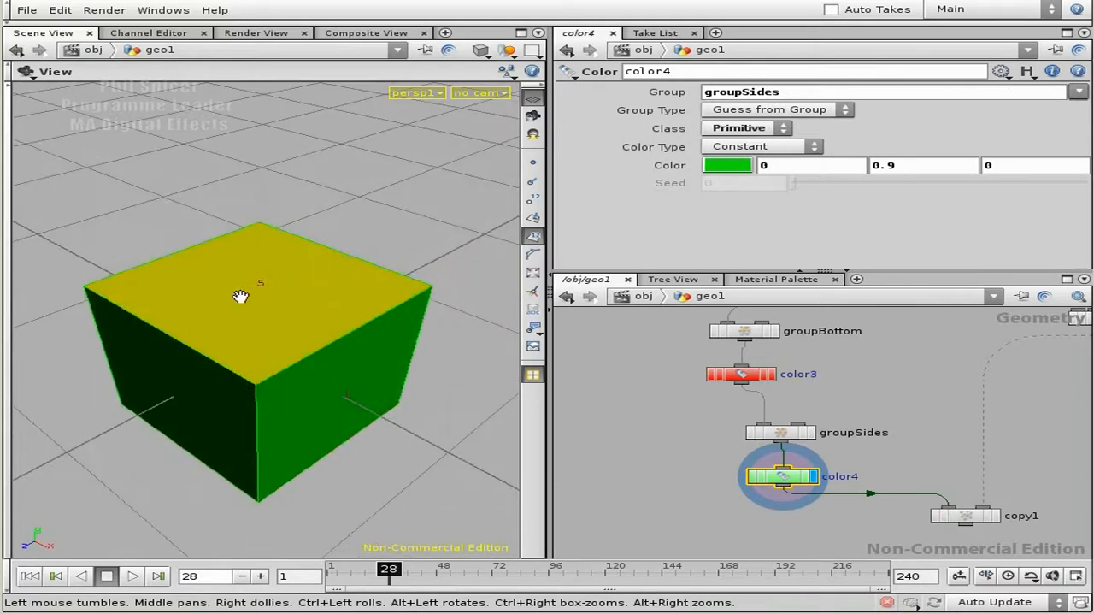
pyautogui.moveTo(270, 332); pyautogui.dragTo(362, 320)
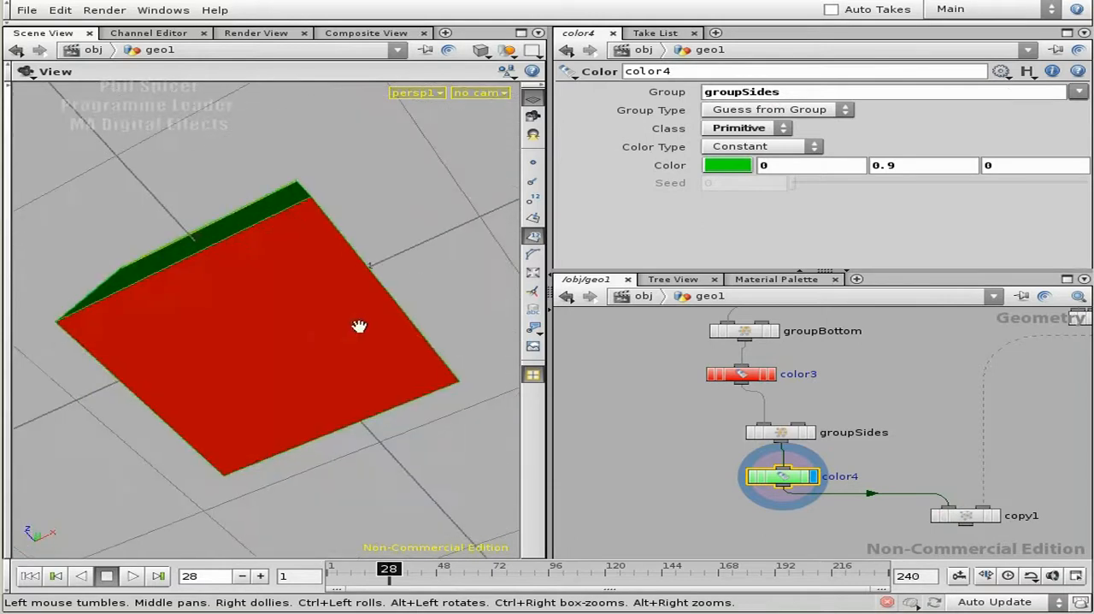
pyautogui.moveTo(254, 308); pyautogui.dragTo(301, 410)
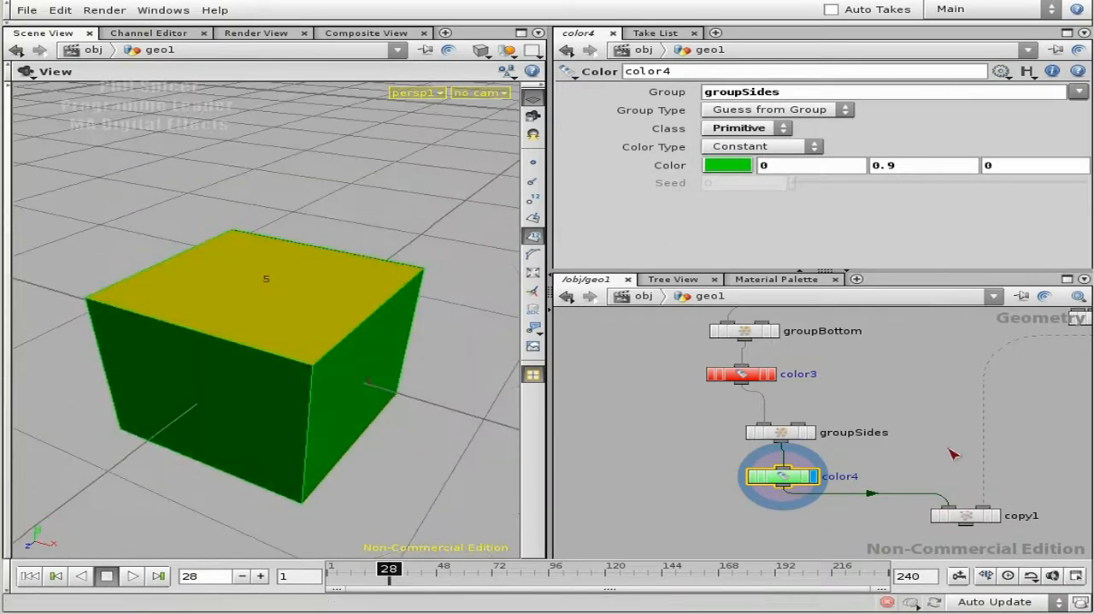
# - Display copy1's result, frame the whole grid of copied boxes and hide the primitive numbers
pyautogui.moveTo(942, 470); pyautogui.dragTo(904, 407, button='middle')
pyautogui.moveTo(889, 500); pyautogui.dragTo(796, 478, button='middle')
pyautogui.moveTo(795, 478); pyautogui.dragTo(871, 464, button='right')
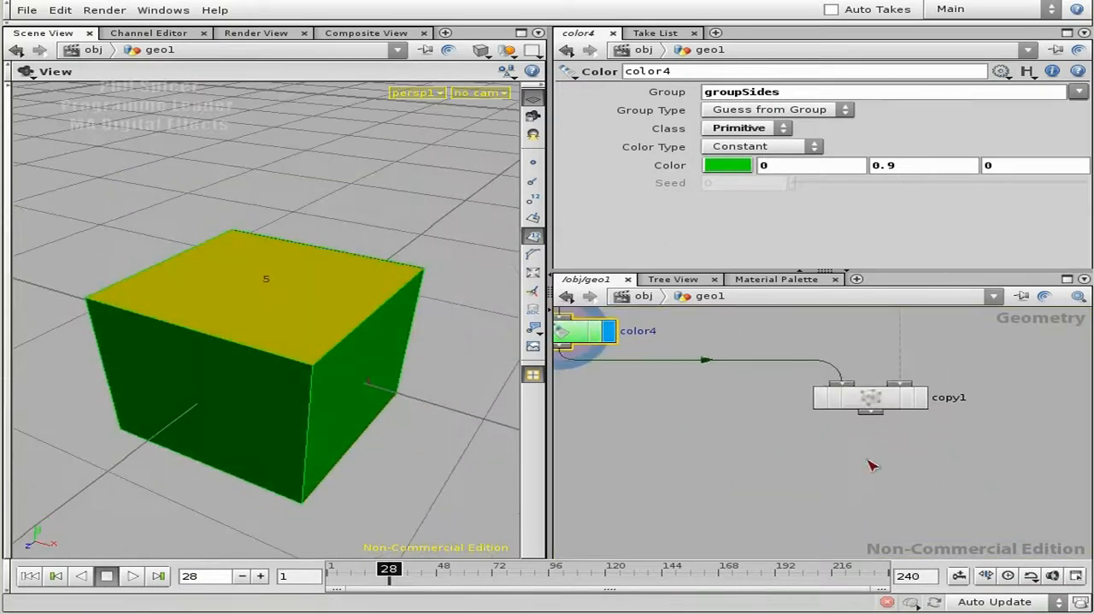
pyautogui.click(920, 400)
pyautogui.click(881, 404)
pyautogui.moveTo(418, 352); pyautogui.dragTo(334, 354, button='right')
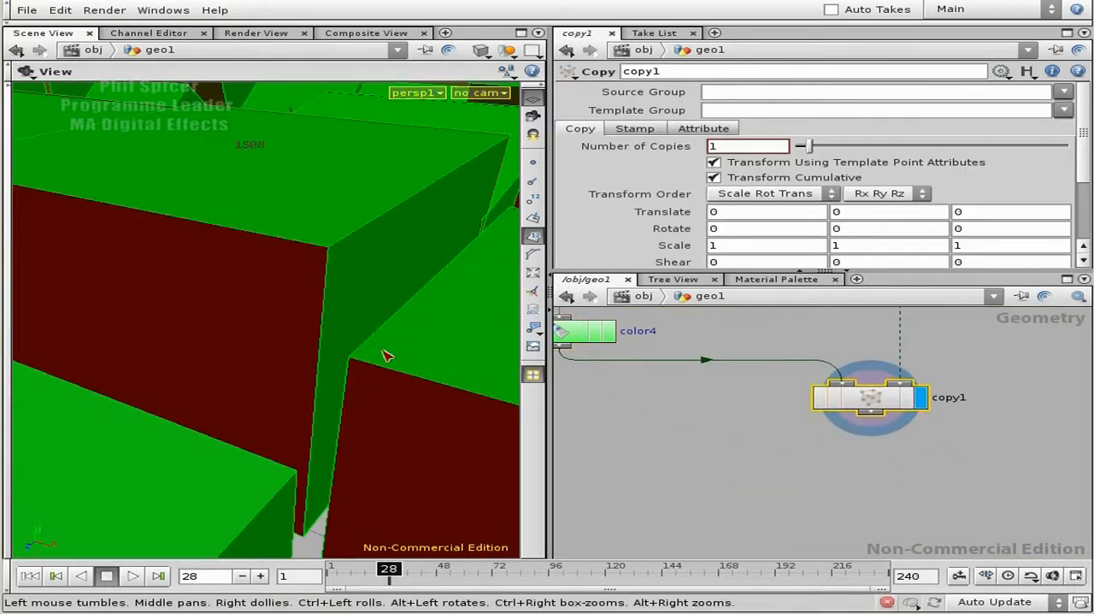
pyautogui.press('h')
pyautogui.moveTo(286, 367); pyautogui.dragTo(321, 376)
pyautogui.click(534, 237)
pyautogui.moveTo(295, 314); pyautogui.dragTo(370, 313, button='right')
pyautogui.moveTo(371, 313); pyautogui.dragTo(367, 261)
# - Play the simulation from the first frame and examine how the coloured boxes rotate as they rise and fall
pyautogui.click(34, 575)
pyautogui.click(133, 575)
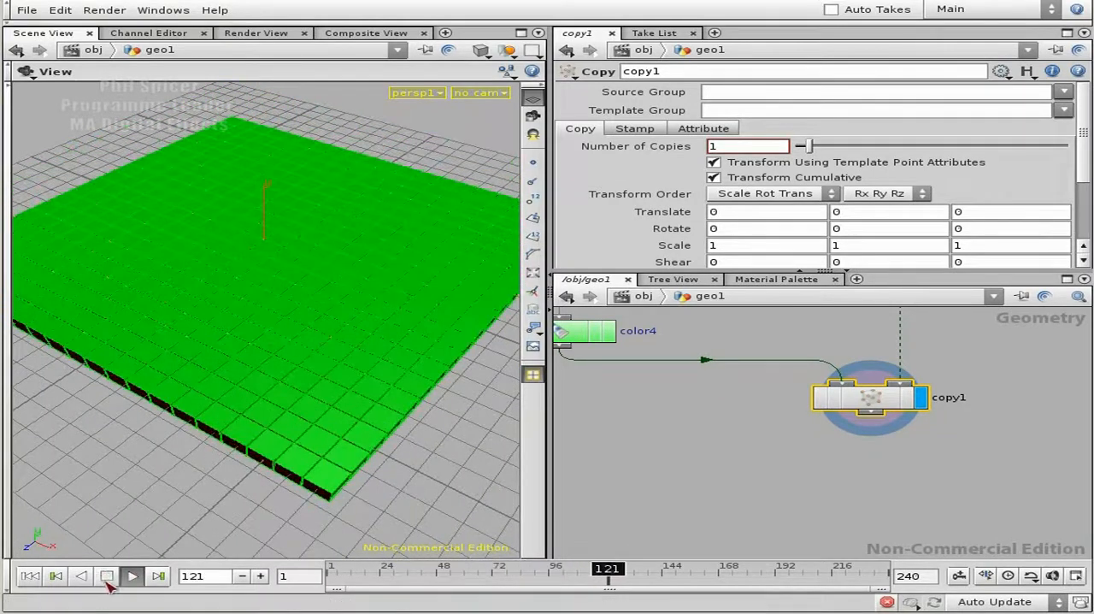
pyautogui.click(30, 575)
pyautogui.click(107, 575)
pyautogui.click(133, 575)
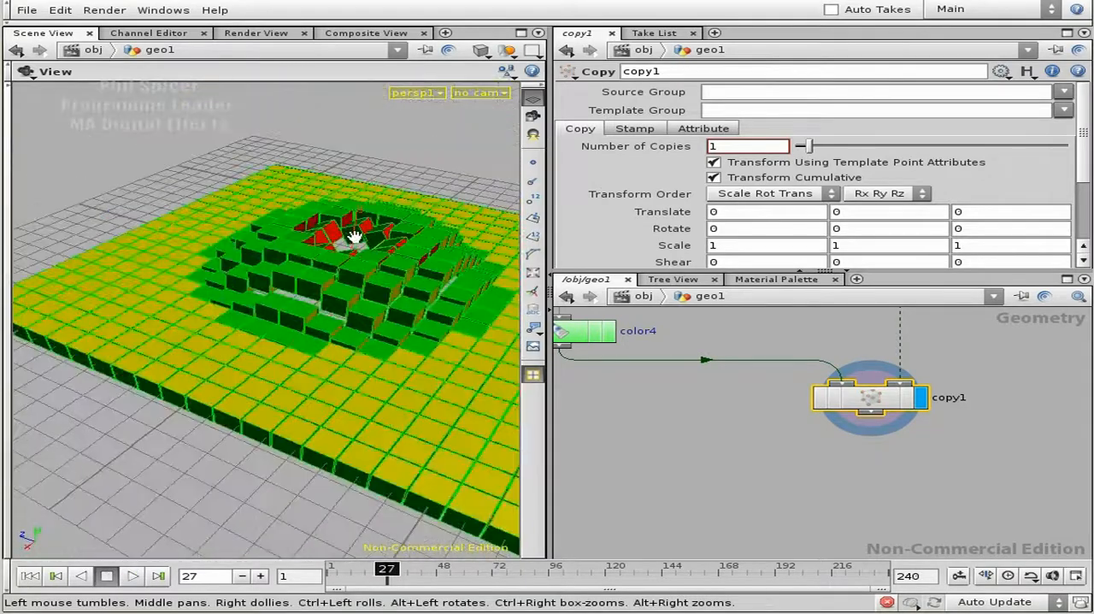
pyautogui.moveTo(402, 307); pyautogui.dragTo(361, 342)
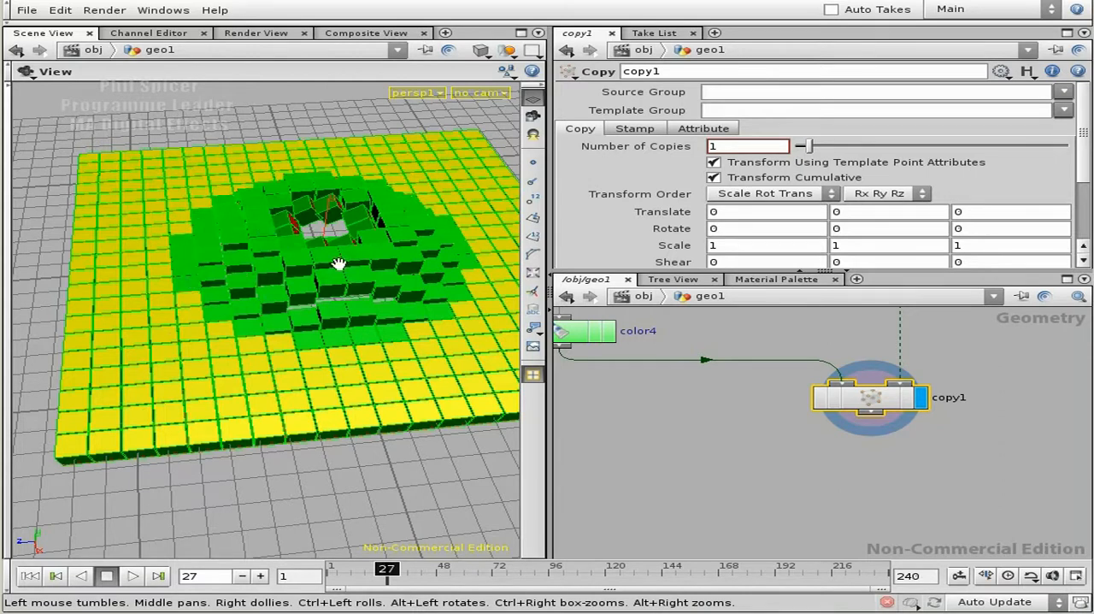
pyautogui.click(133, 575)
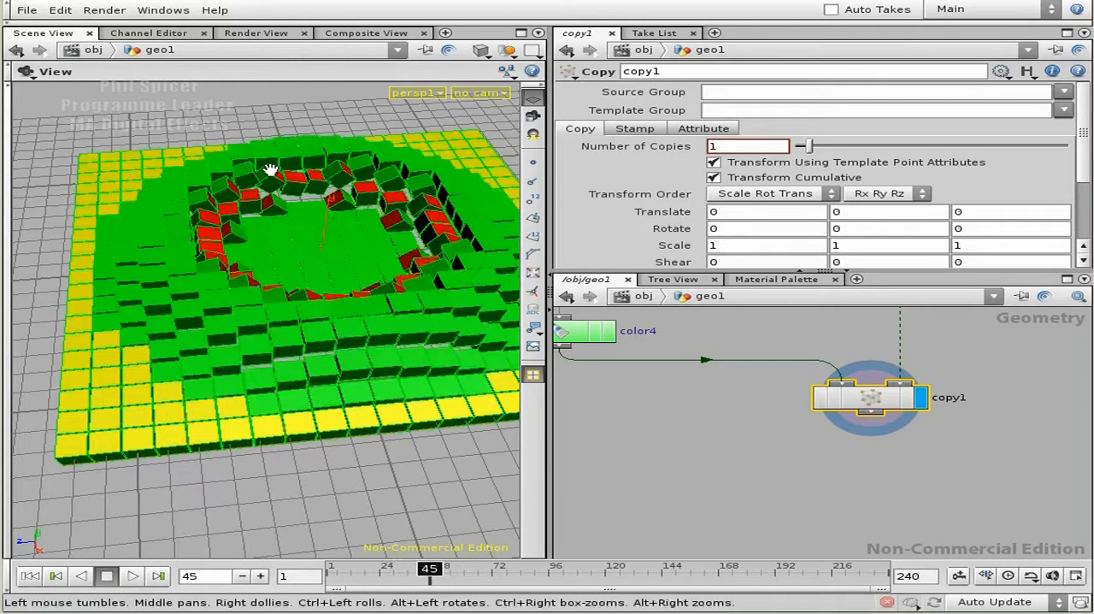
# - Add a Point node between popnet1 and copy1 on the connection feeding the copy template
pyautogui.moveTo(967, 382); pyautogui.dragTo(952, 453, button='middle')
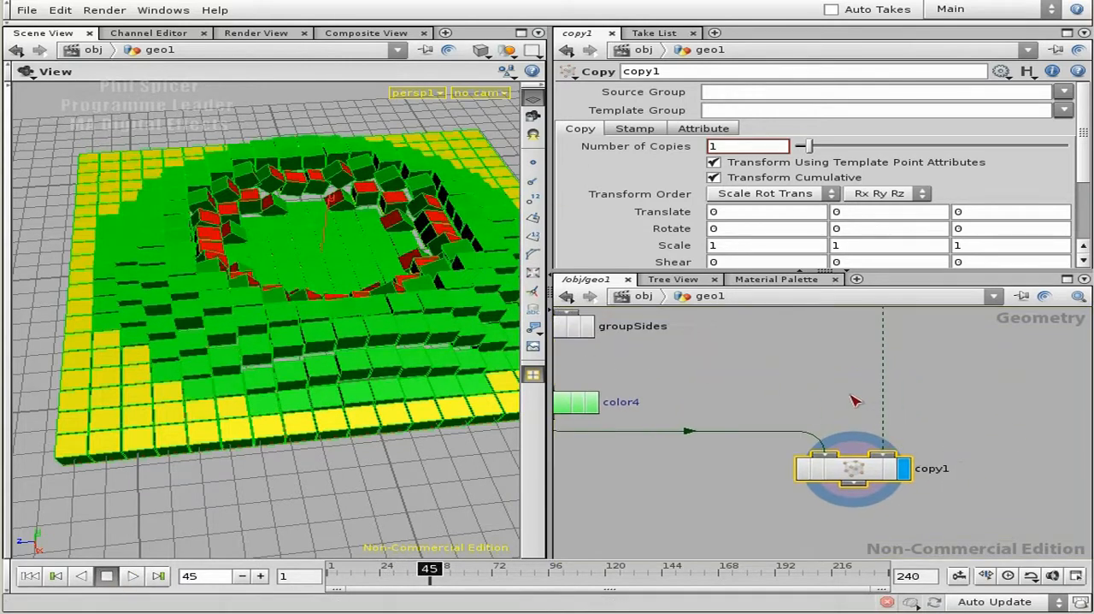
pyautogui.moveTo(953, 399); pyautogui.dragTo(942, 458, button='middle')
pyautogui.moveTo(943, 458); pyautogui.dragTo(926, 408, button='right')
pyautogui.moveTo(926, 408); pyautogui.dragTo(827, 497, button='middle')
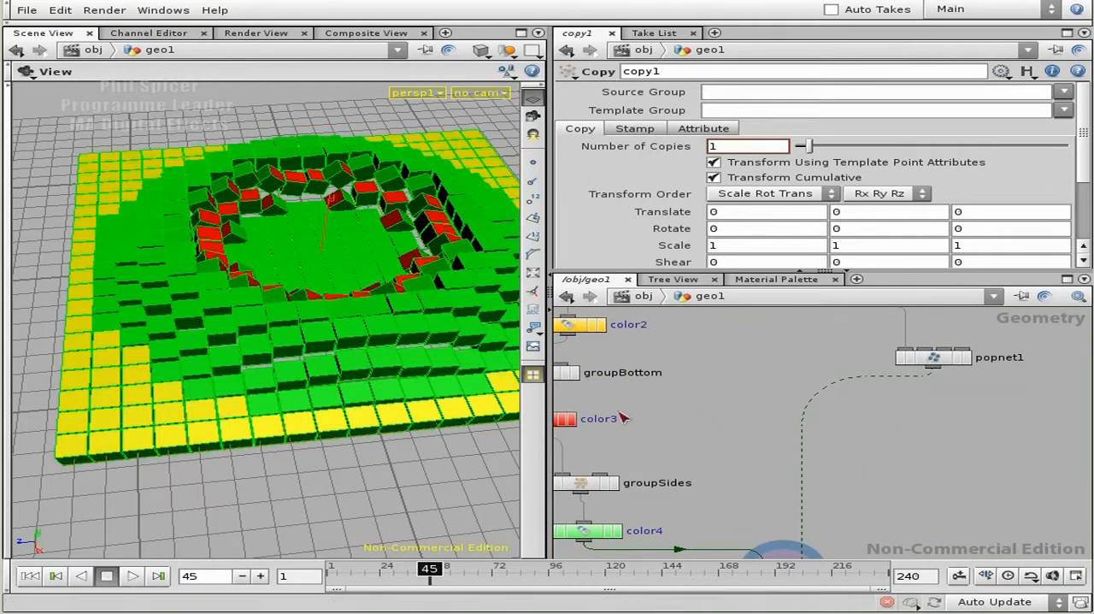
pyautogui.moveTo(948, 498); pyautogui.dragTo(940, 464, button='middle')
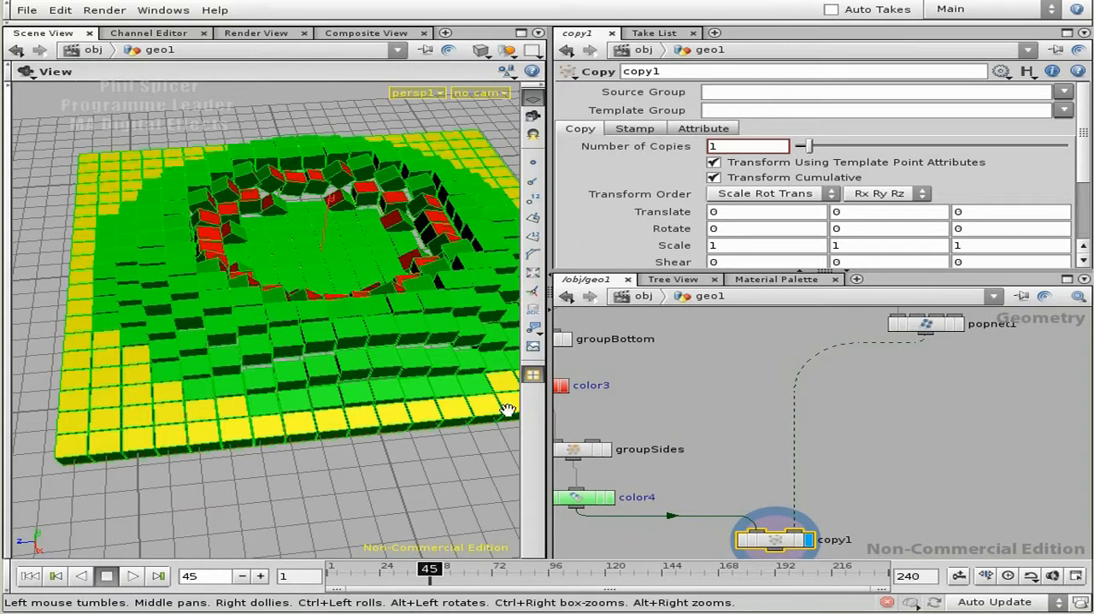
pyautogui.moveTo(902, 392); pyautogui.dragTo(898, 406, button='middle')
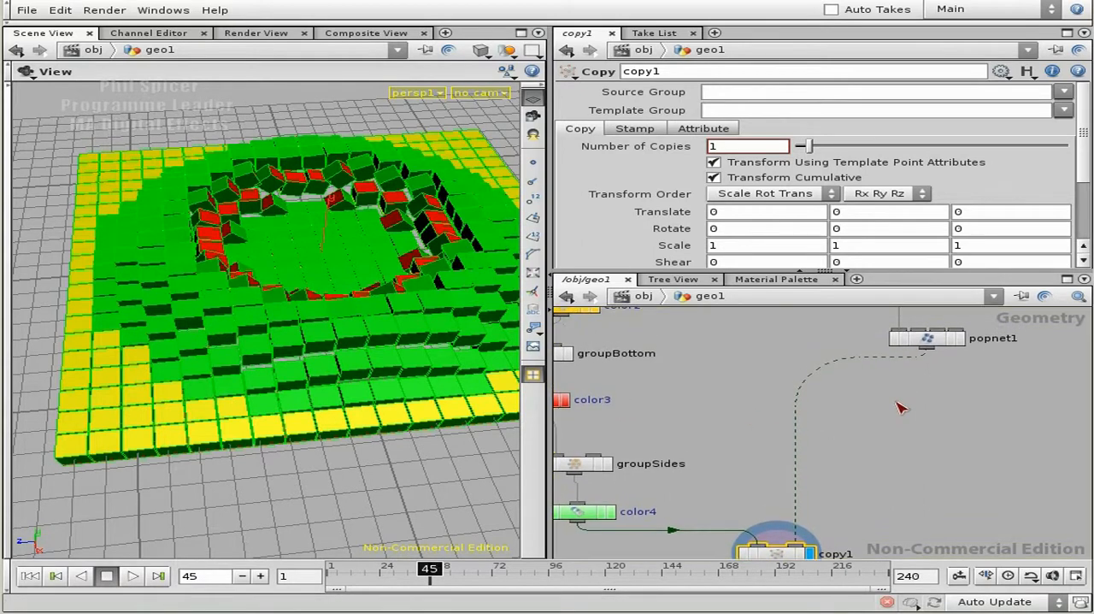
pyautogui.moveTo(989, 439); pyautogui.dragTo(963, 434, button='middle')
pyautogui.moveTo(857, 455); pyautogui.dragTo(782, 462, button='middle')
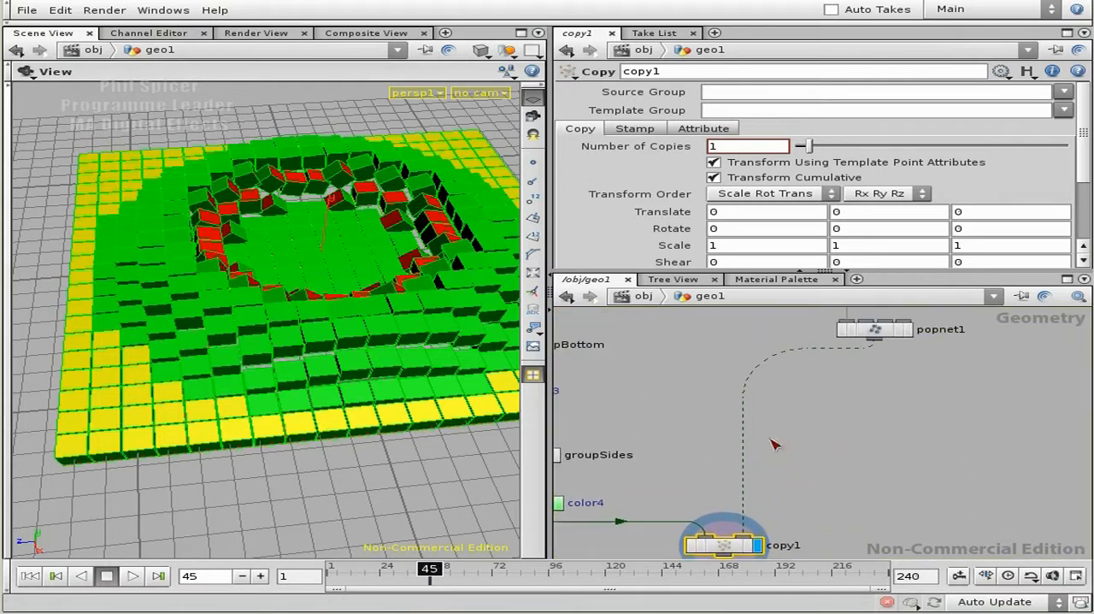
pyautogui.press('Tab')
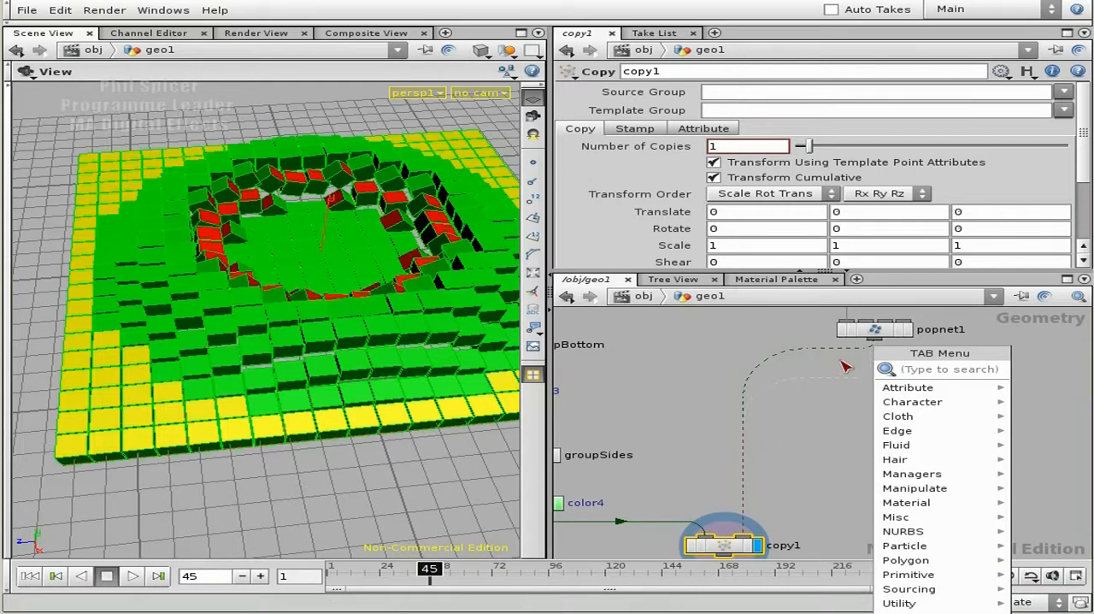
pyautogui.write('point')
pyautogui.press('Return')
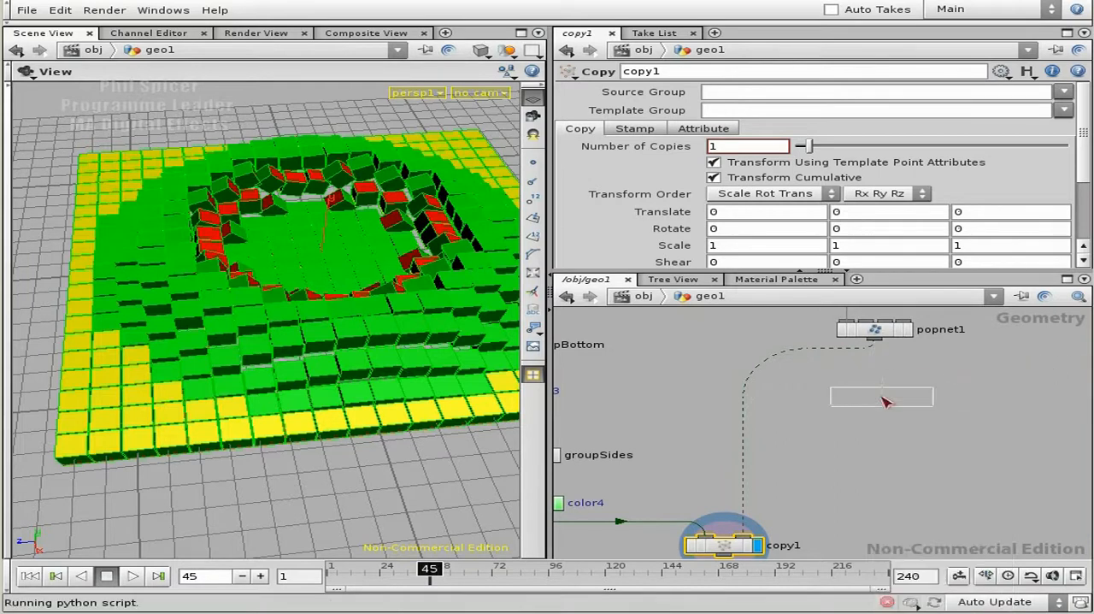
pyautogui.click(872, 402)
pyautogui.moveTo(786, 390); pyautogui.dragTo(817, 388, button='right')
pyautogui.moveTo(832, 386); pyautogui.dragTo(753, 357, button='middle')
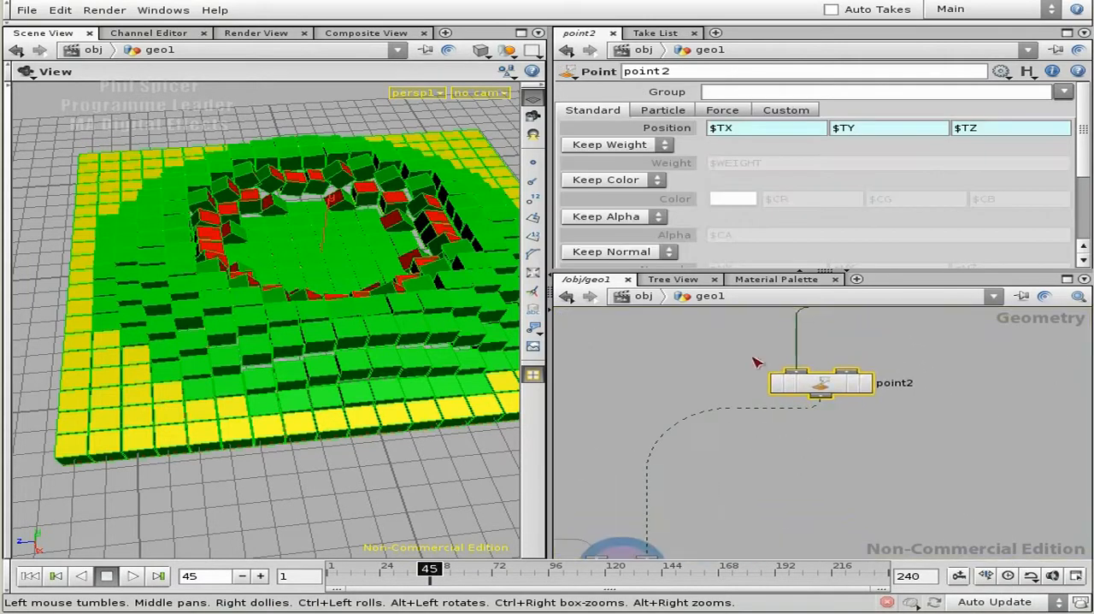
# - Set point2's particle velocity option to Add Velocity
pyautogui.click(663, 110)
pyautogui.moveTo(1084, 162); pyautogui.dragTo(1082, 203)
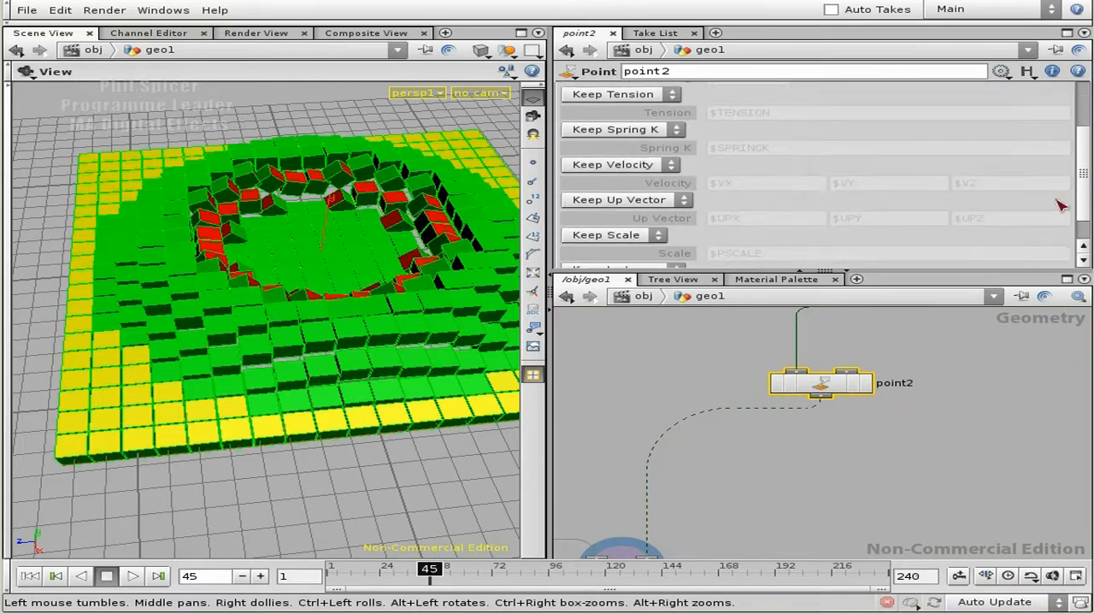
pyautogui.click(610, 167)
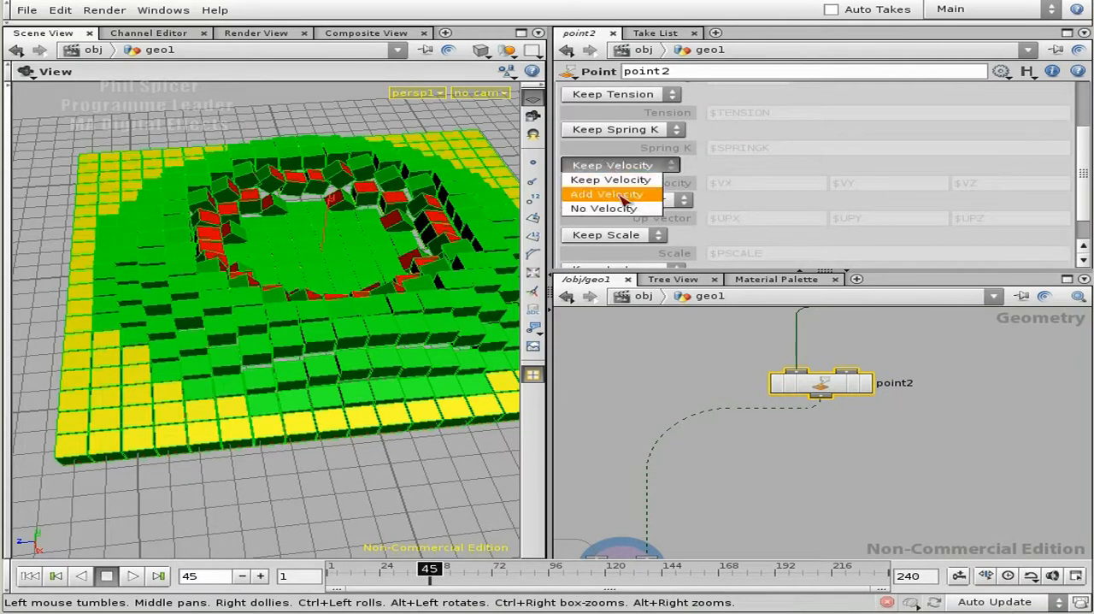
pyautogui.click(621, 195)
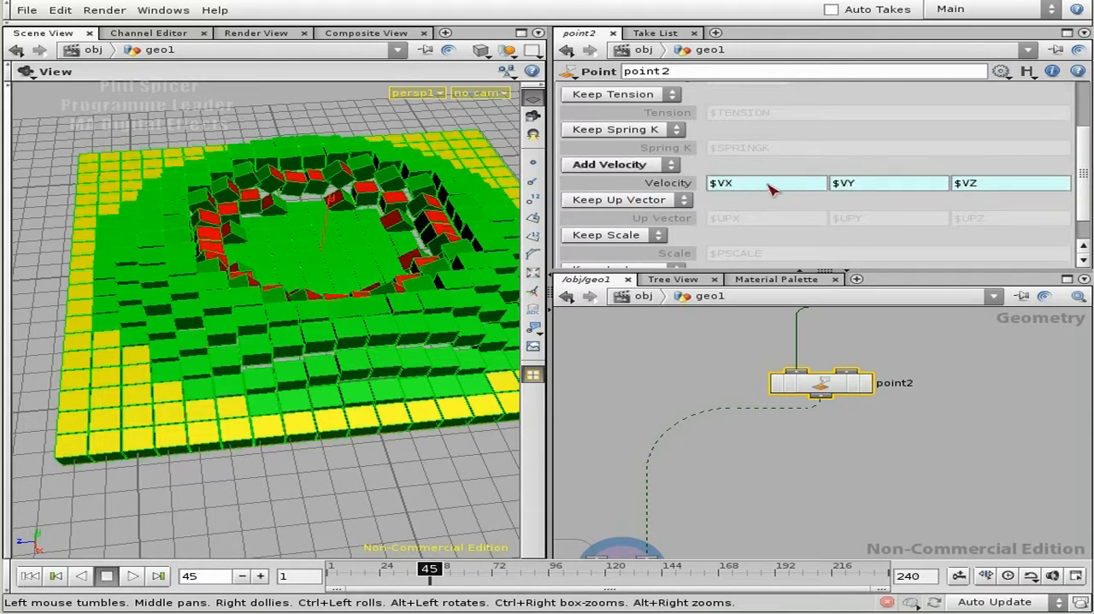
# - Delete the velocity channels on point2 and set its velocity to 0, 1, 0
pyautogui.click(700, 184)
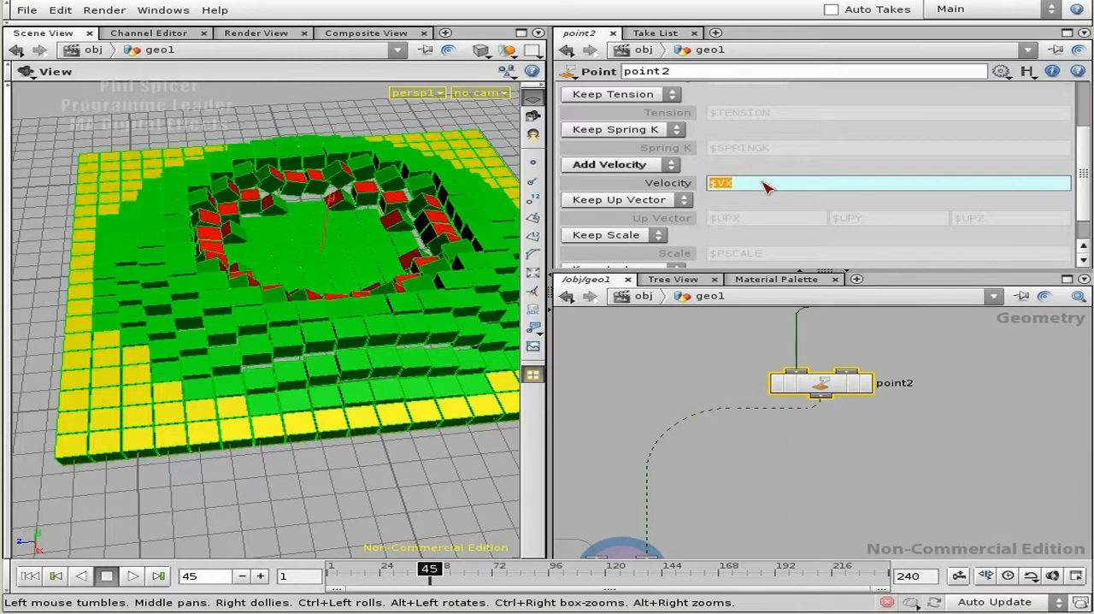
pyautogui.click(666, 183)
pyautogui.rightClick(670, 183)
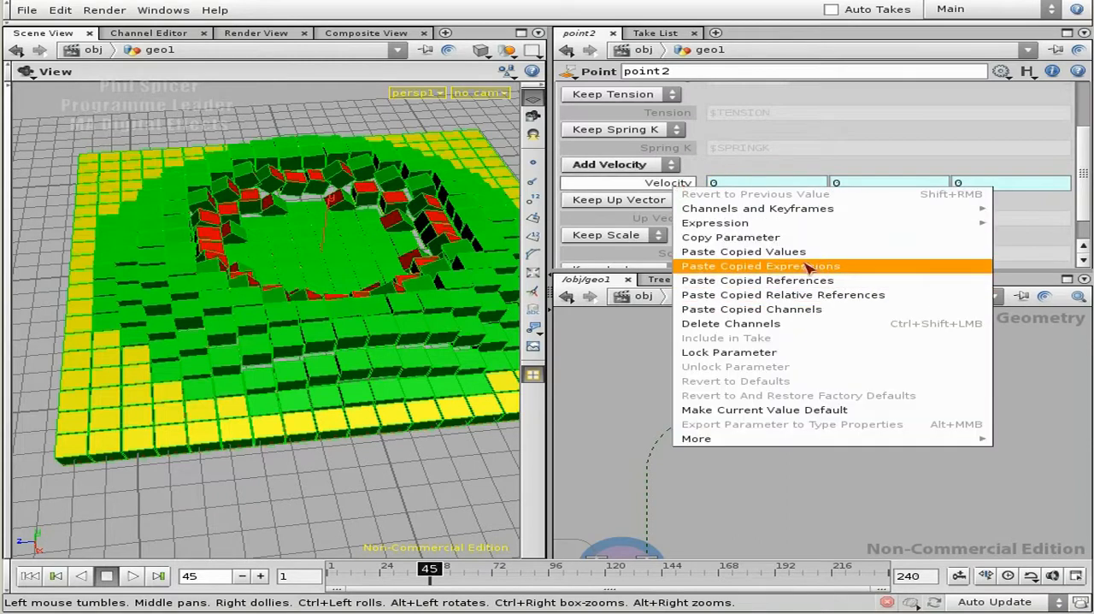
pyautogui.click(773, 325)
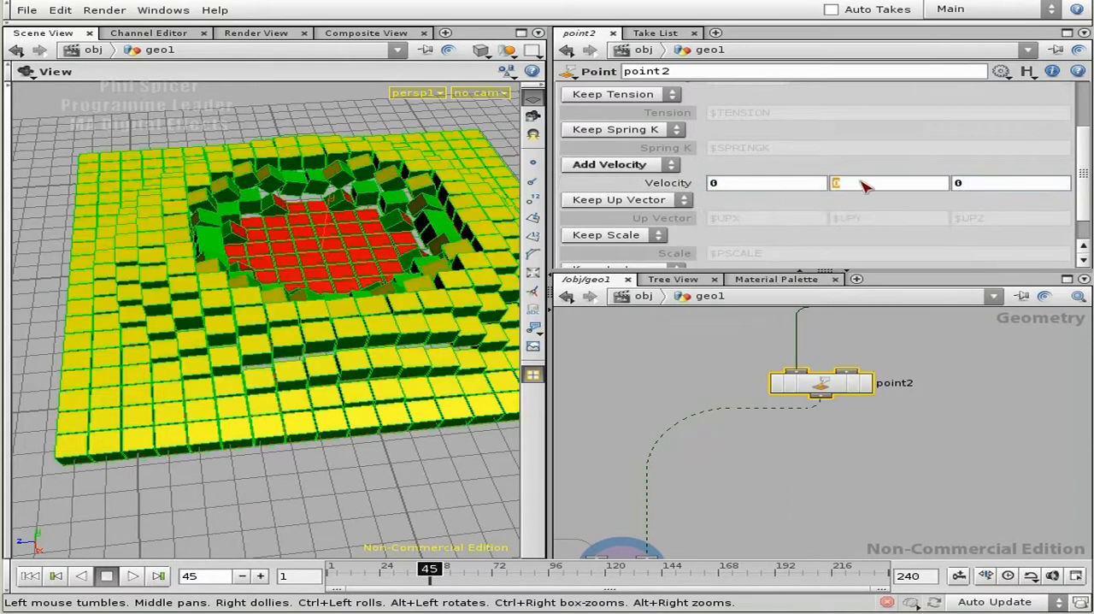
pyautogui.click(863, 187)
pyautogui.write('1')
pyautogui.press('Return')
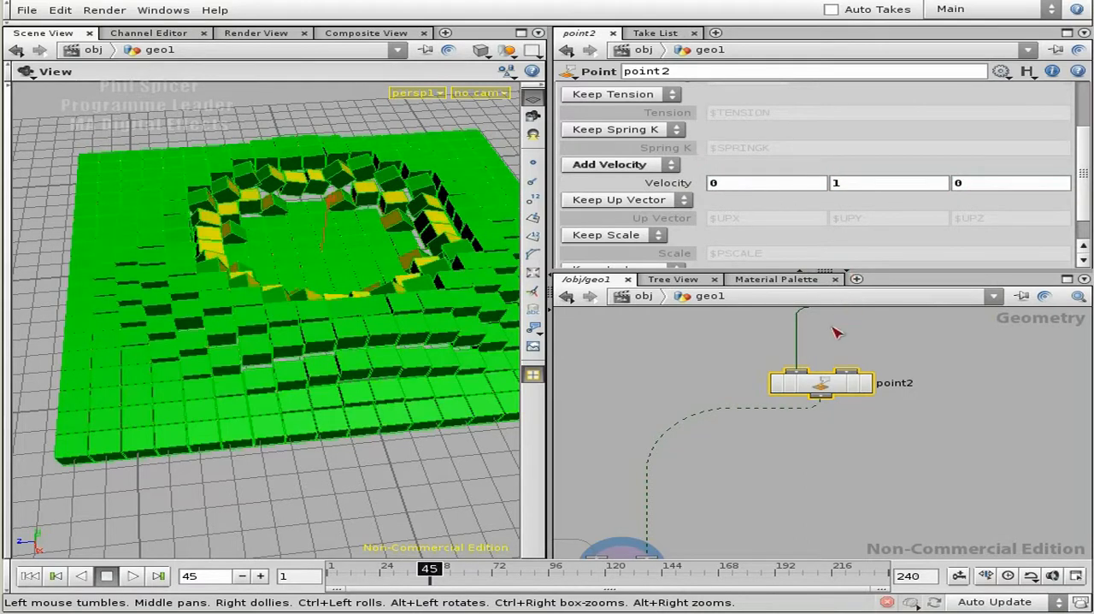
pyautogui.moveTo(731, 440); pyautogui.dragTo(805, 411, button='middle')
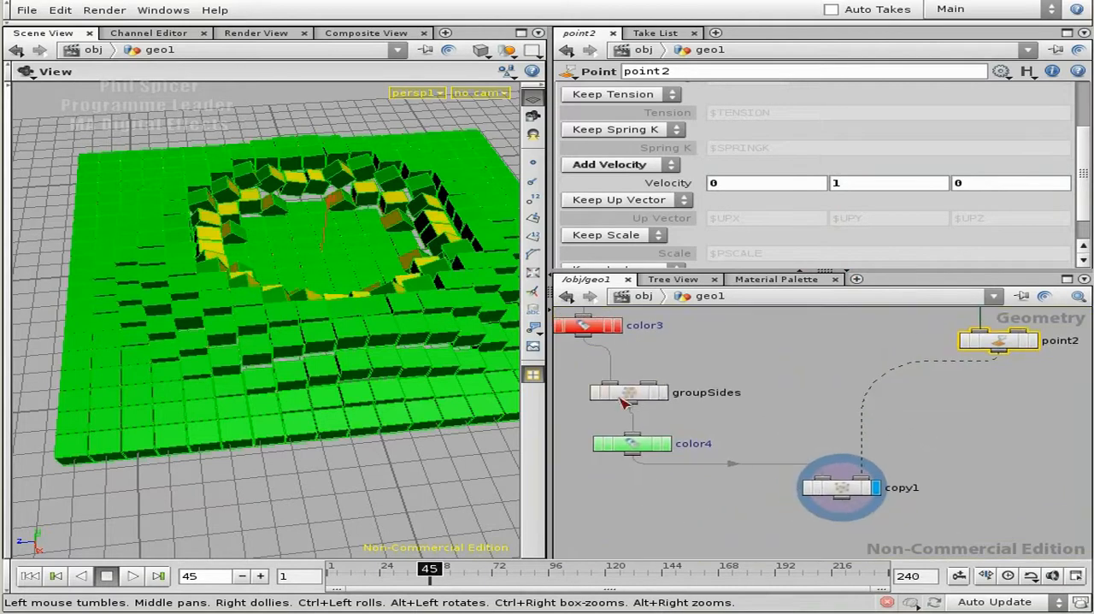
pyautogui.press('Tab')
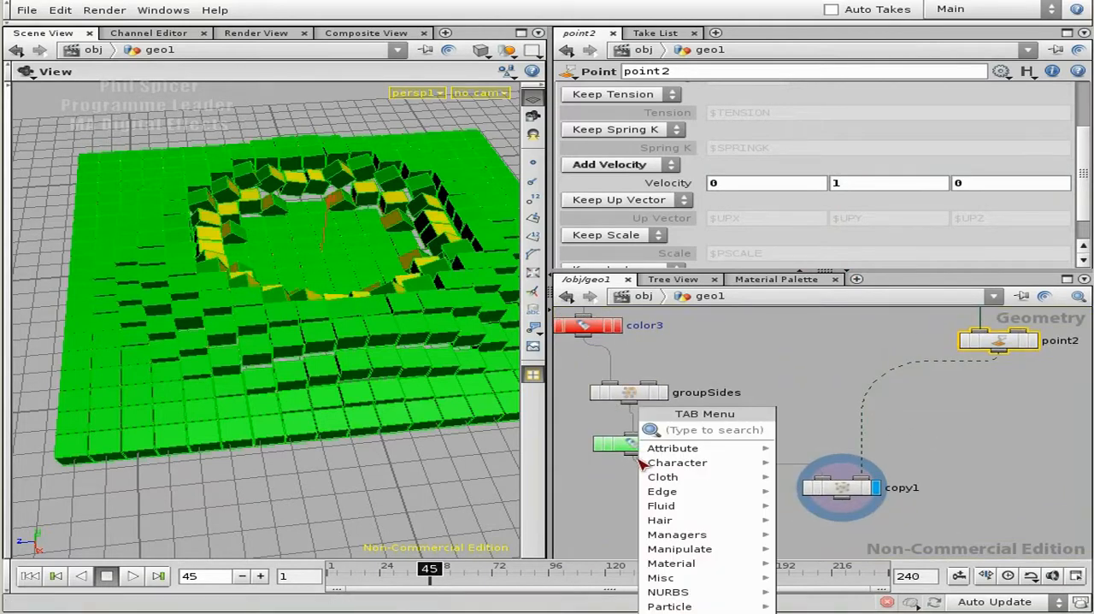
pyautogui.click(622, 493)
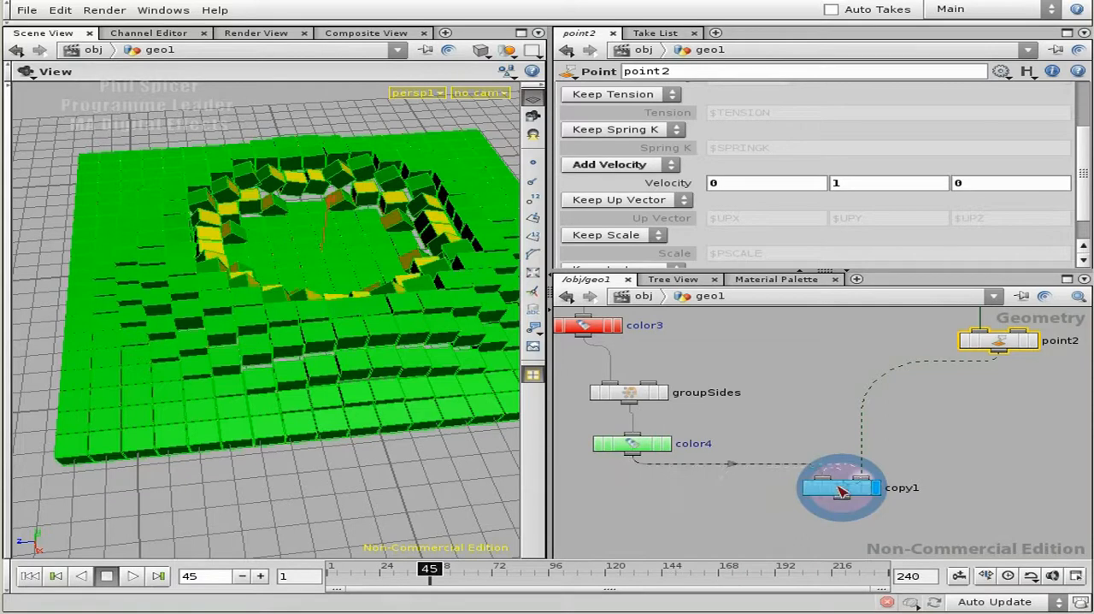
# - Select copy1, display color4's result and examine the orientation of the single coloured box before it is copied
pyautogui.click(857, 489)
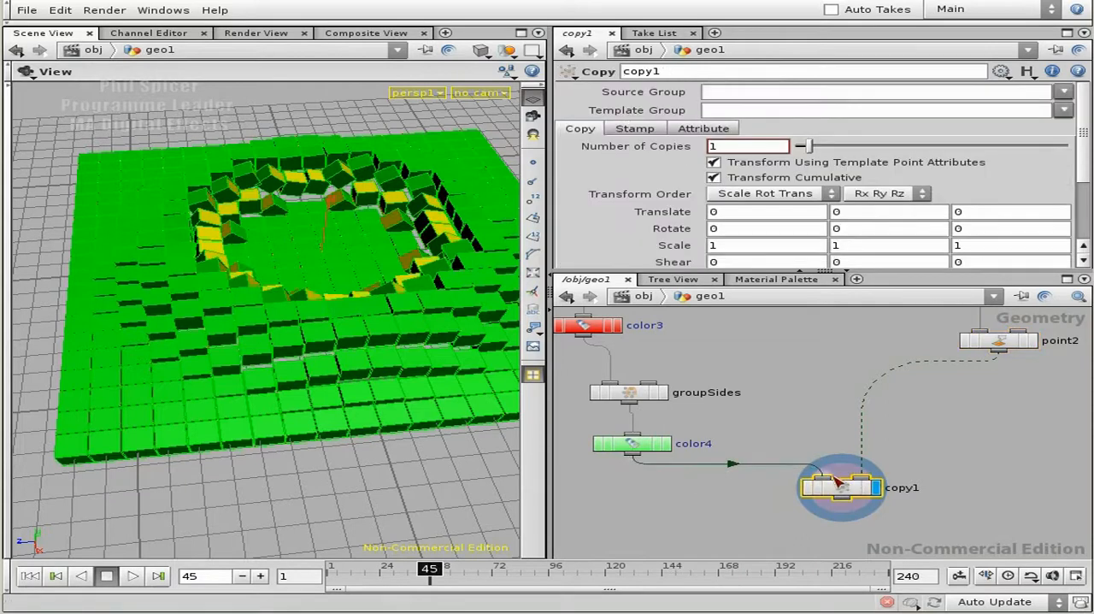
pyautogui.click(667, 447)
pyautogui.moveTo(297, 340); pyautogui.dragTo(208, 247)
pyautogui.moveTo(208, 246); pyautogui.dragTo(342, 223, button='right')
pyautogui.moveTo(341, 223); pyautogui.dragTo(325, 299, button='middle')
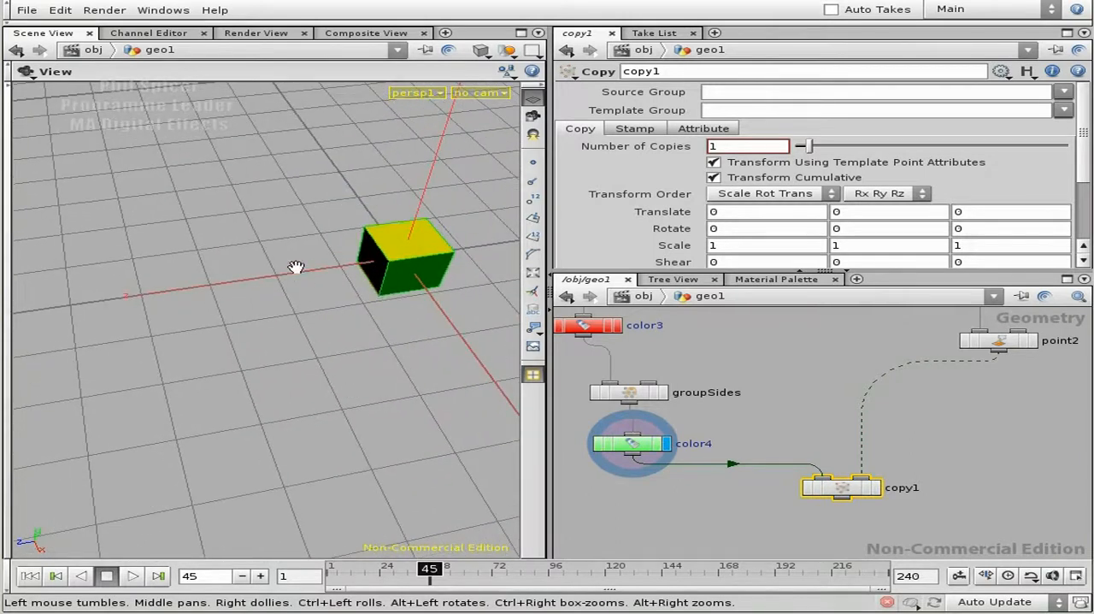
pyautogui.moveTo(286, 288); pyautogui.dragTo(368, 333)
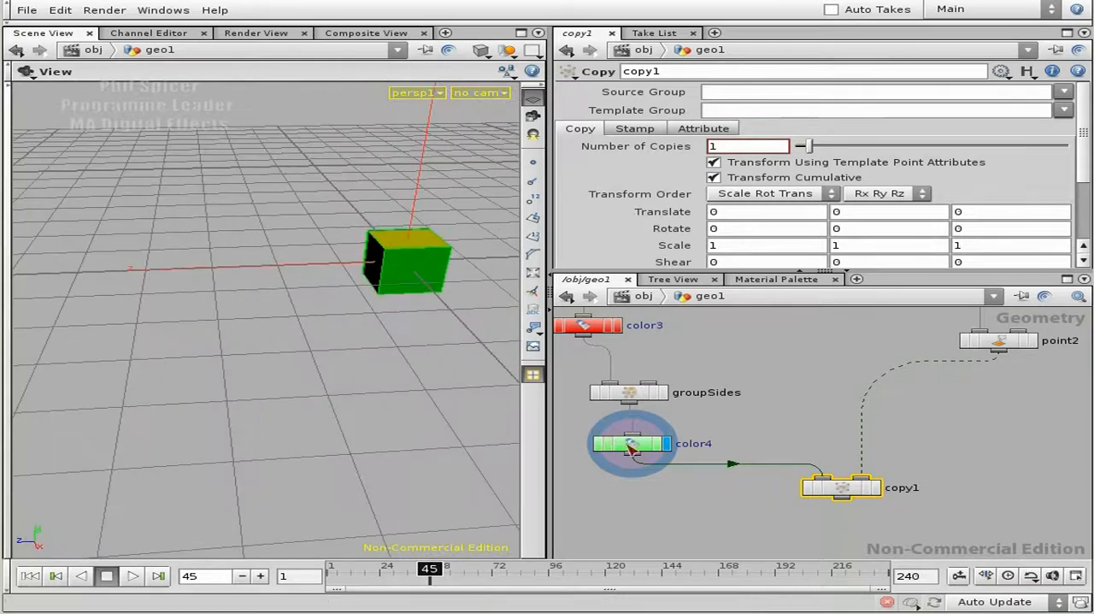
# - Insert a Transform node on the connection between color4 and copy1, and move copy1 further down to make room
pyautogui.moveTo(642, 460); pyautogui.dragTo(645, 432, button='middle')
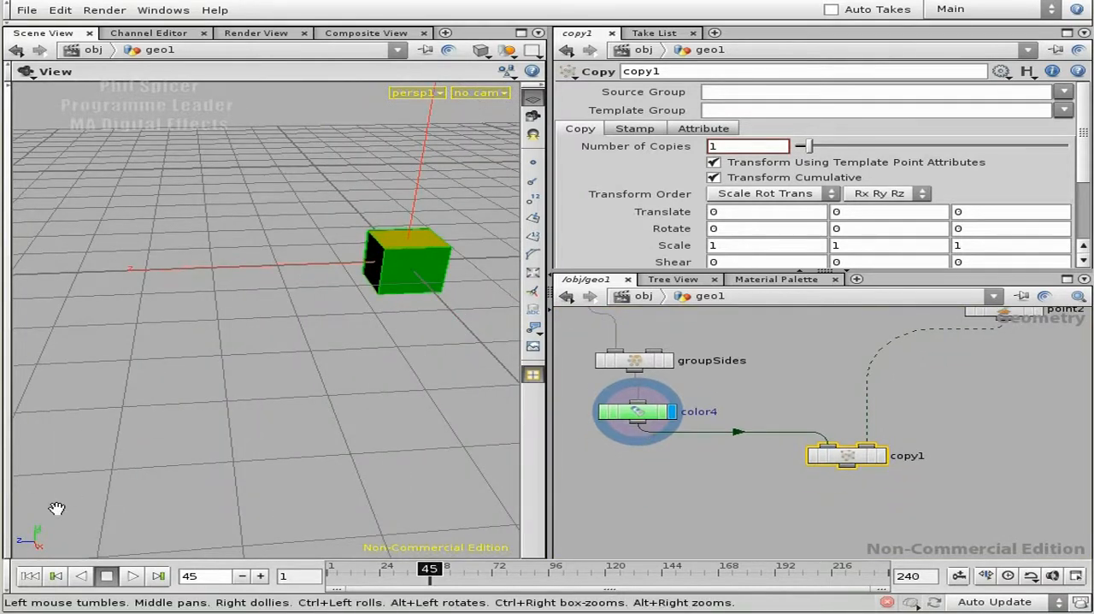
pyautogui.moveTo(293, 373); pyautogui.dragTo(402, 295)
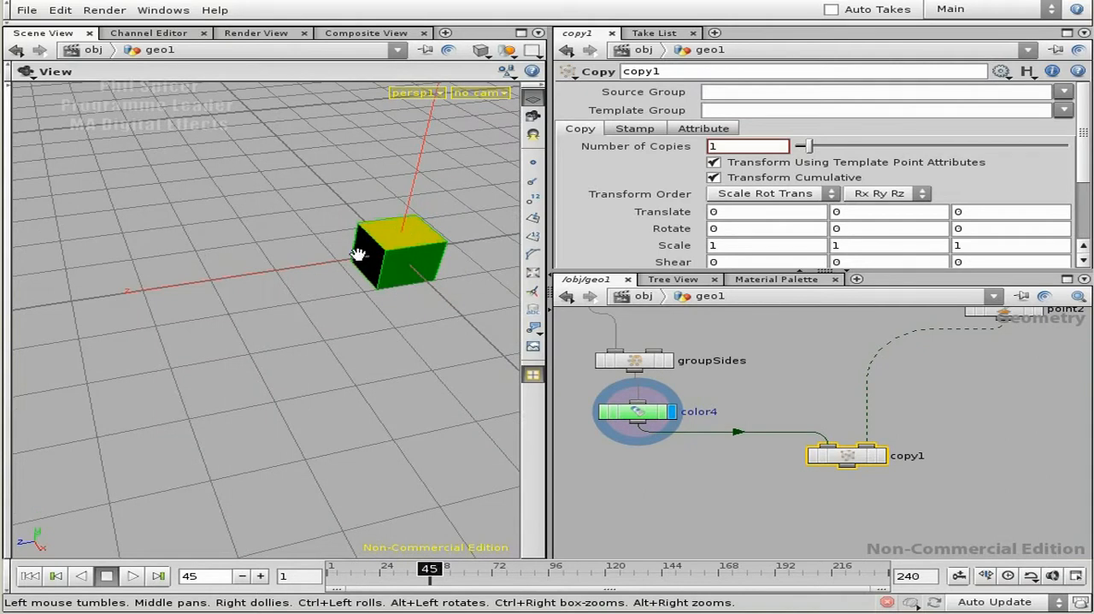
pyautogui.press('Tab')
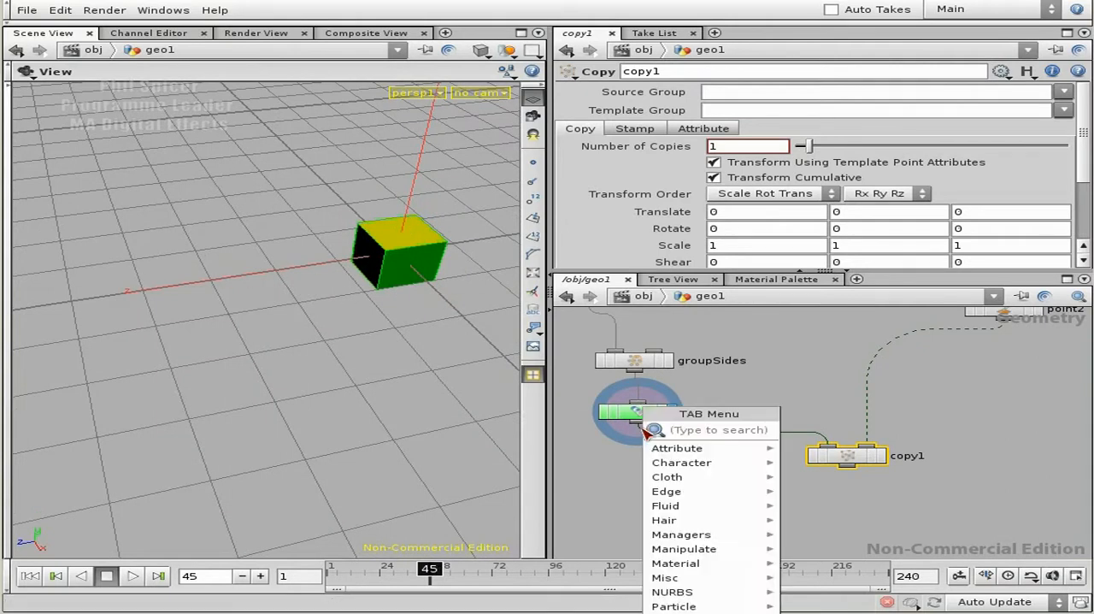
pyautogui.write('tra')
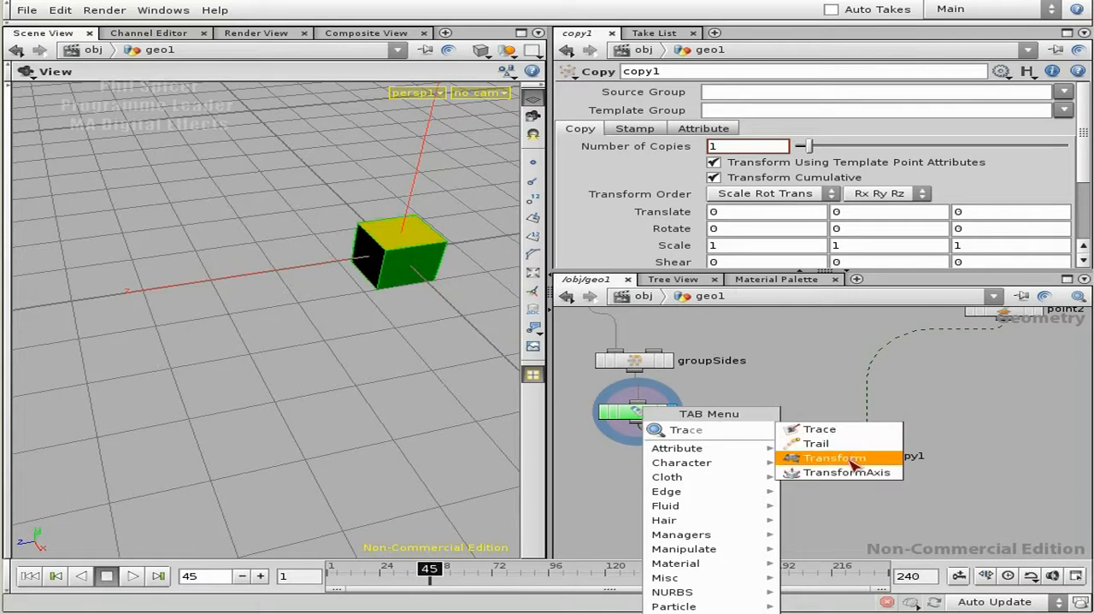
pyautogui.click(803, 453)
pyautogui.click(694, 458)
pyautogui.moveTo(844, 455); pyautogui.dragTo(833, 511)
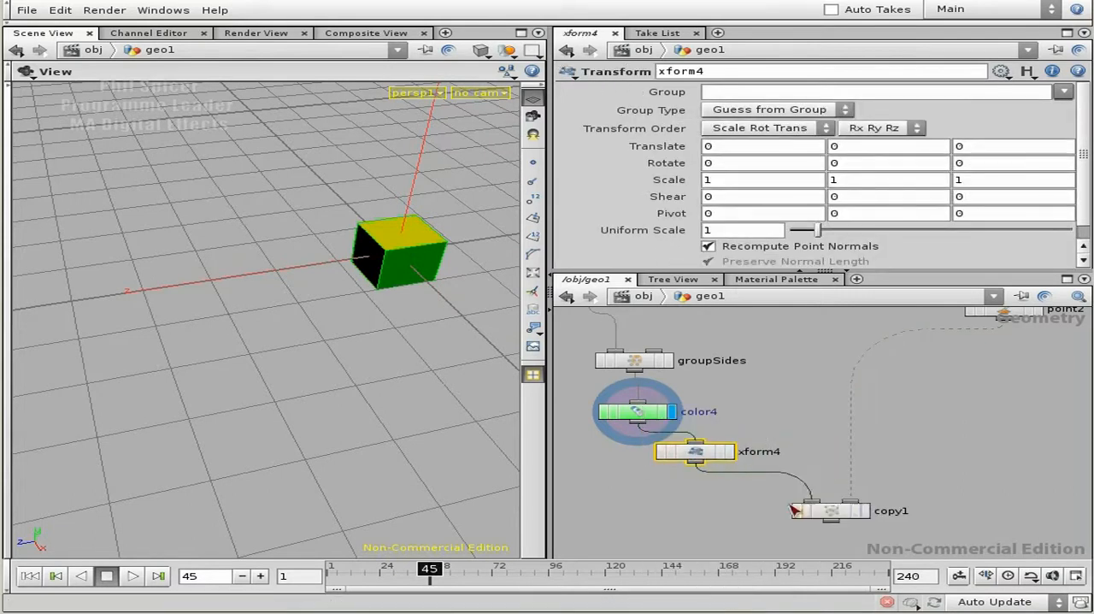
# - Display xform4's result and set its X rotation to 90 to turn the coloured box
pyautogui.click(709, 451)
pyautogui.moveTo(718, 169); pyautogui.dragTo(849, 111, button='middle')
pyautogui.click(729, 451)
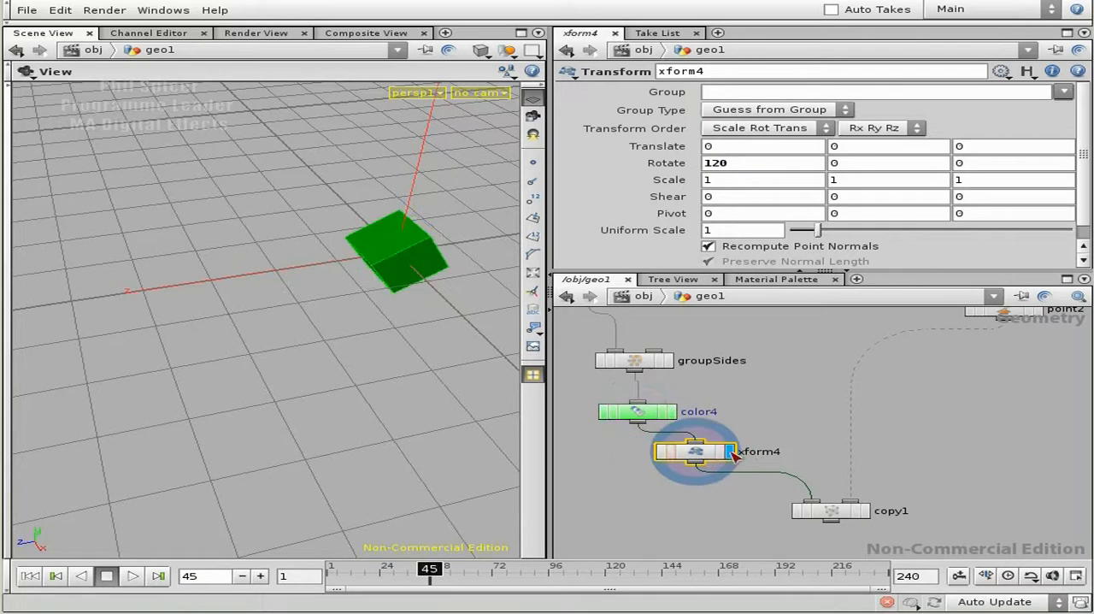
pyautogui.moveTo(724, 167); pyautogui.dragTo(706, 167)
pyautogui.write('0')
pyautogui.press('Return')
pyautogui.moveTo(724, 179); pyautogui.dragTo(1079, 151, button='middle')
pyautogui.moveTo(344, 267); pyautogui.dragTo(323, 246)
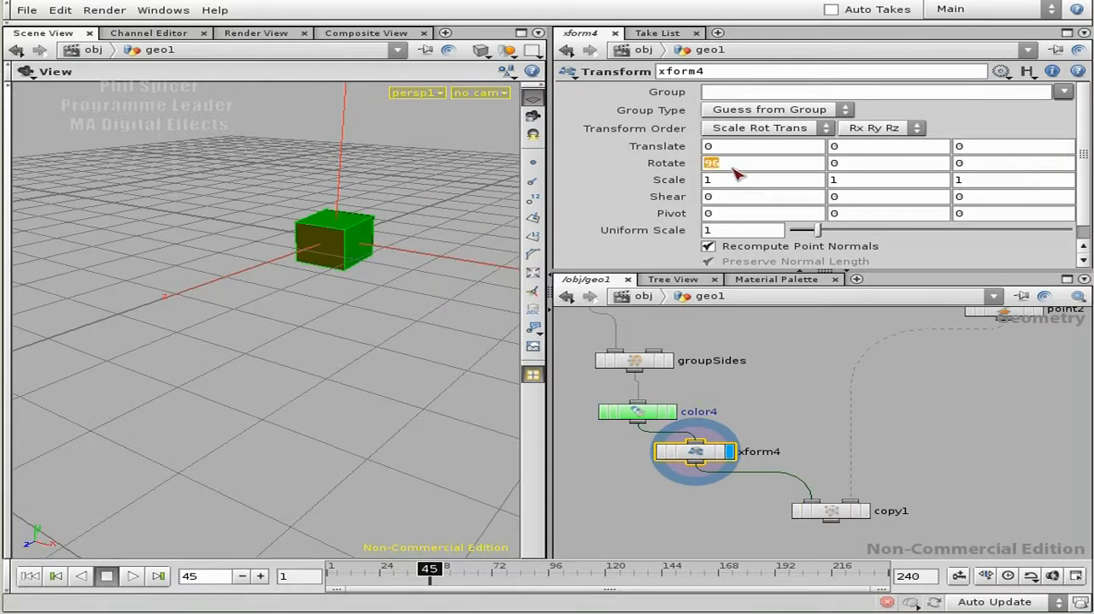
pyautogui.press('Return')
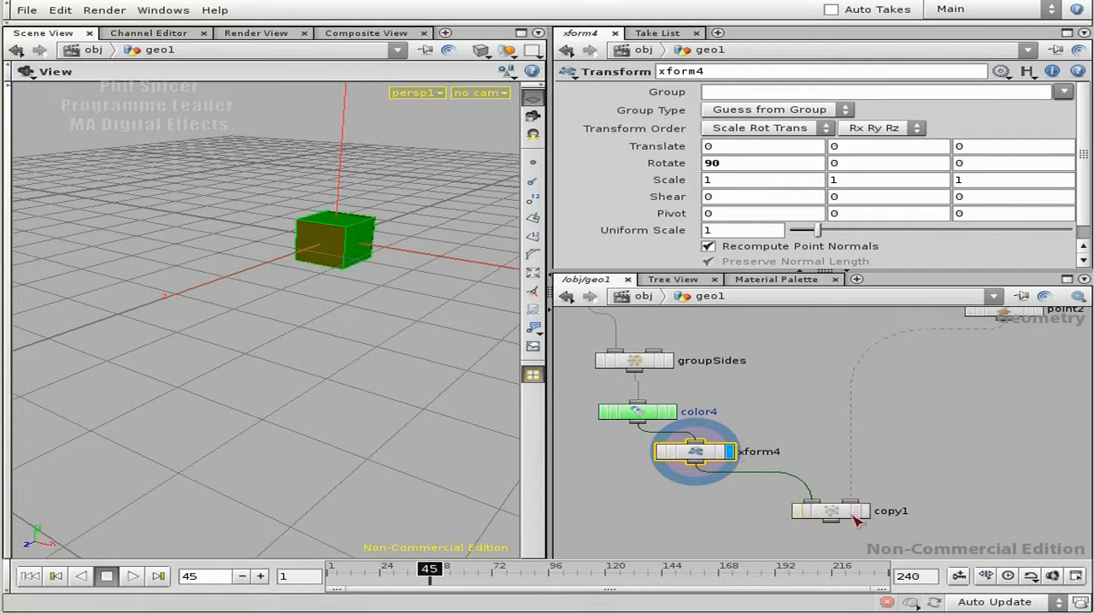
# - Select and display copy1, then play the animation from the first frame to check the orientation of the tumbling boxes
pyautogui.click(866, 510)
pyautogui.click(840, 513)
pyautogui.moveTo(242, 351); pyautogui.dragTo(73, 319, button='right')
pyautogui.moveTo(246, 335); pyautogui.dragTo(224, 397)
pyautogui.click(35, 576)
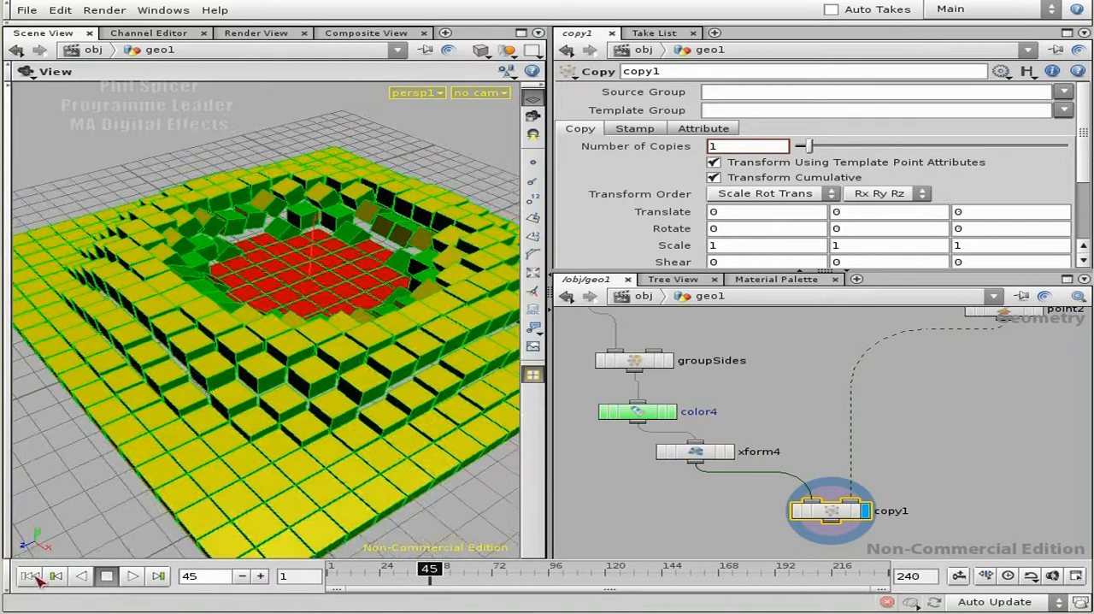
pyautogui.press('Up')
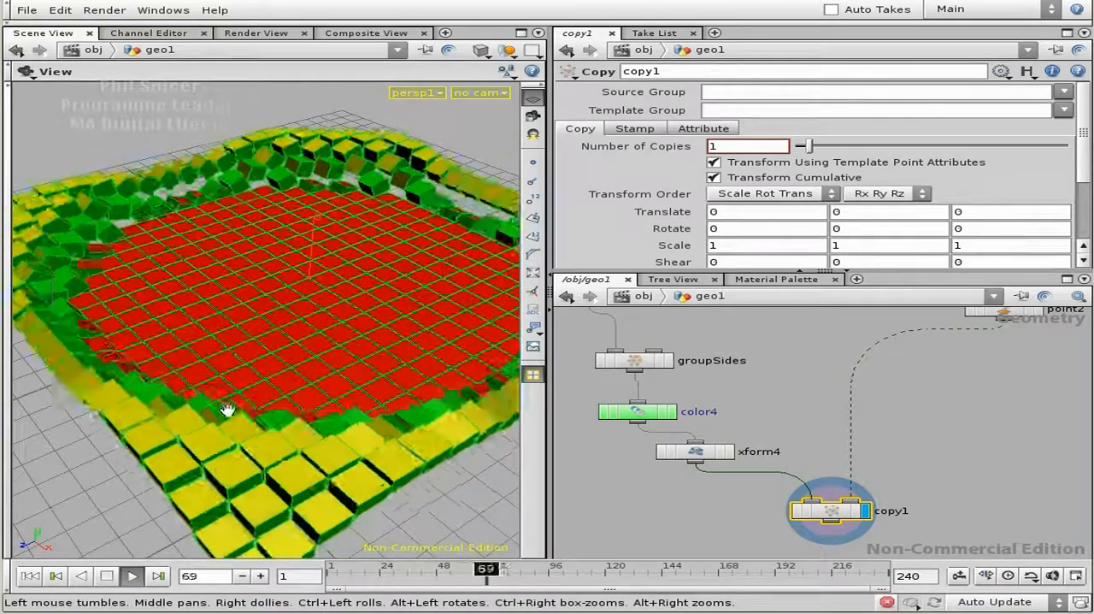
pyautogui.moveTo(334, 374); pyautogui.dragTo(223, 384, button='right')
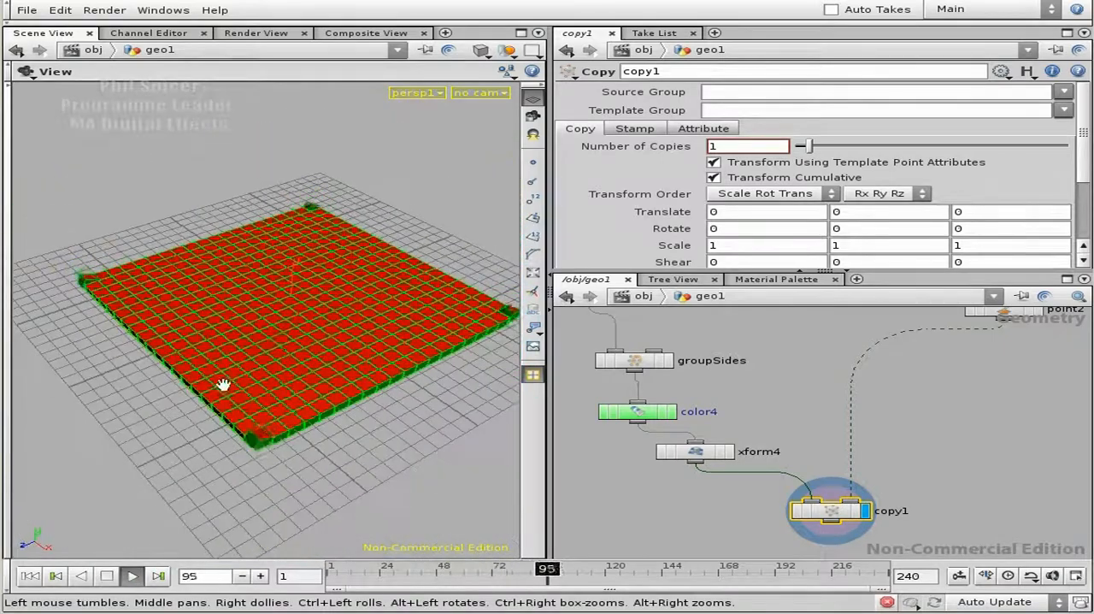
pyautogui.click(106, 577)
pyautogui.click(27, 577)
pyautogui.click(130, 576)
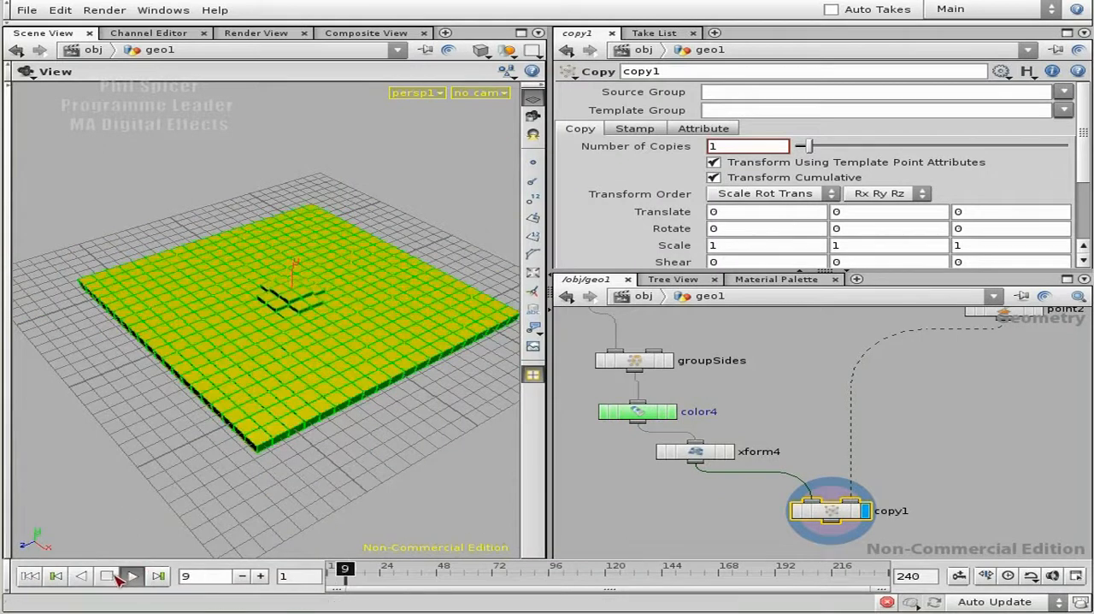
pyautogui.click(107, 576)
# - Examine the coloured faces of the copied boxes at frame 47 from several angles, along with the copy1 node's connections
pyautogui.moveTo(389, 314)
pyautogui.mouseDown()
pyautogui.moveTo(322, 286)
pyautogui.moveTo(356, 320)
pyautogui.moveTo(399, 312)
pyautogui.mouseUp()
pyautogui.moveTo(947, 495); pyautogui.dragTo(947, 436, button='middle')
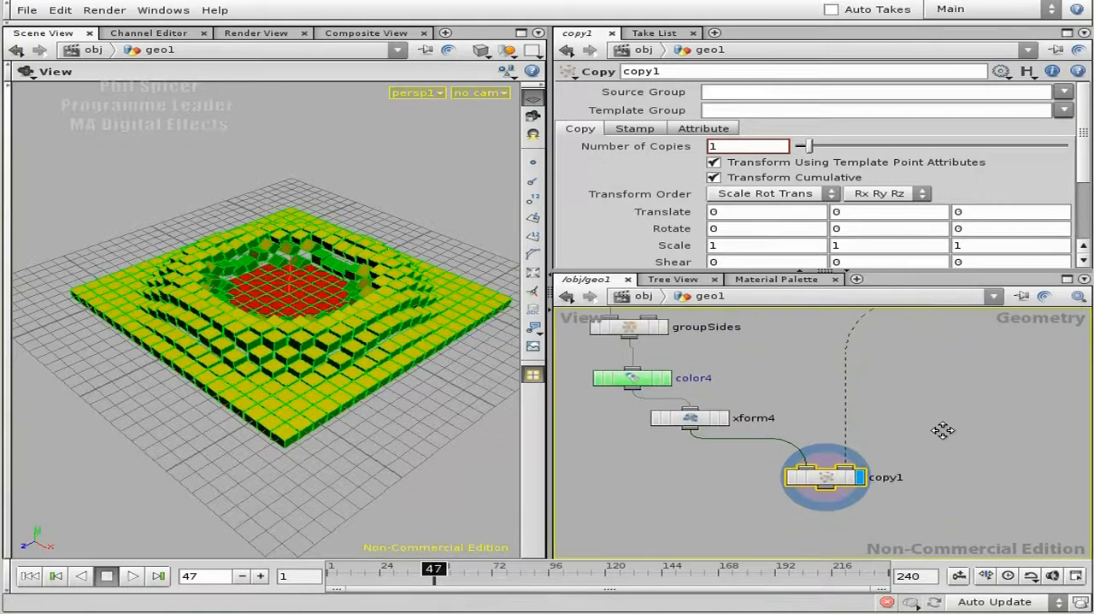
pyautogui.moveTo(309, 444); pyautogui.dragTo(235, 402)
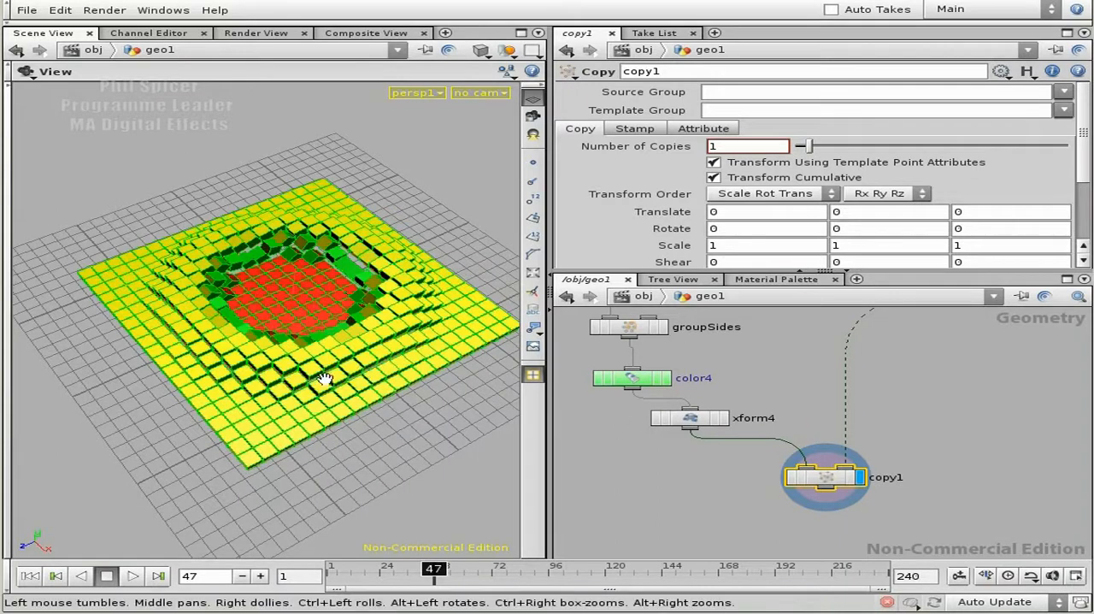
pyautogui.moveTo(273, 387); pyautogui.dragTo(275, 353)
pyautogui.moveTo(952, 494); pyautogui.dragTo(942, 429, button='middle')
pyautogui.scroll(3, 945, 430)
pyautogui.moveTo(874, 458); pyautogui.dragTo(898, 487, button='middle')
pyautogui.middleClick(784, 434)
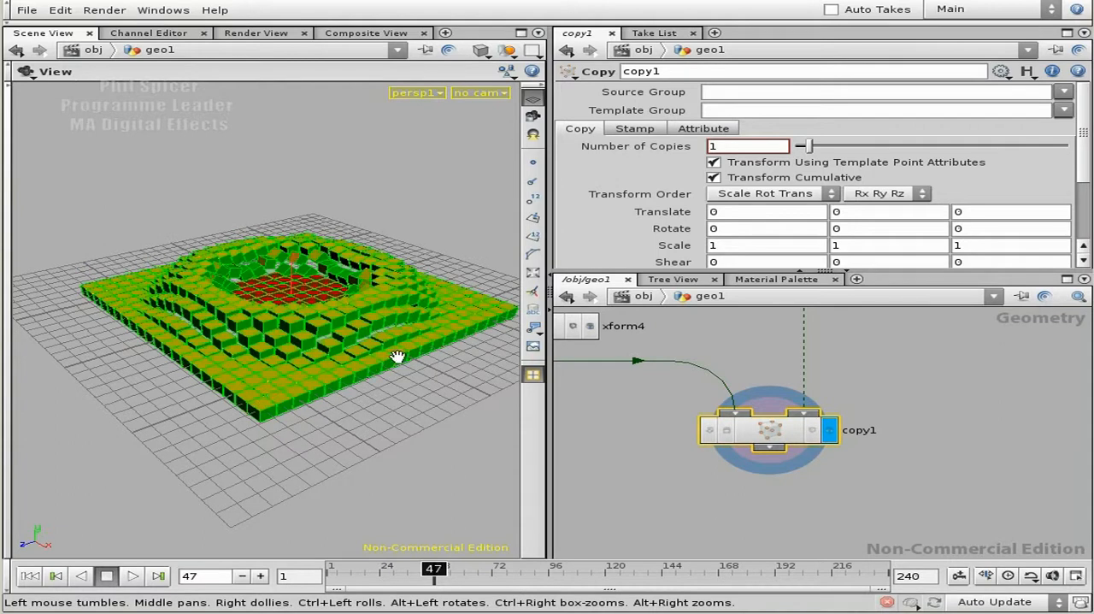
pyautogui.moveTo(897, 372); pyautogui.dragTo(898, 445, button='middle')
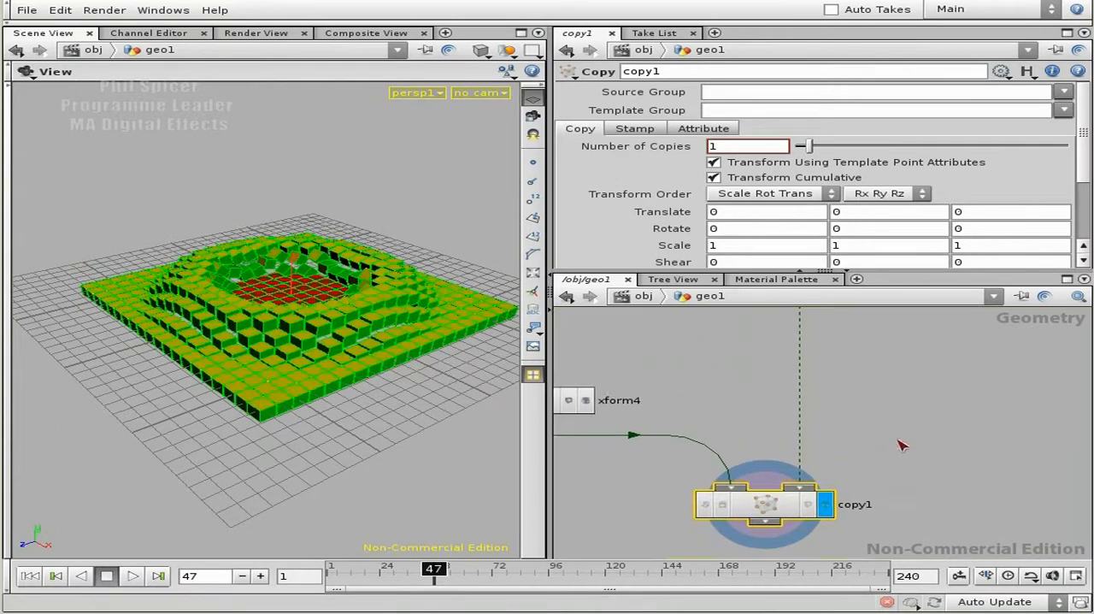
pyautogui.moveTo(898, 445); pyautogui.dragTo(838, 442, button='right')
pyautogui.moveTo(307, 381); pyautogui.dragTo(318, 384)
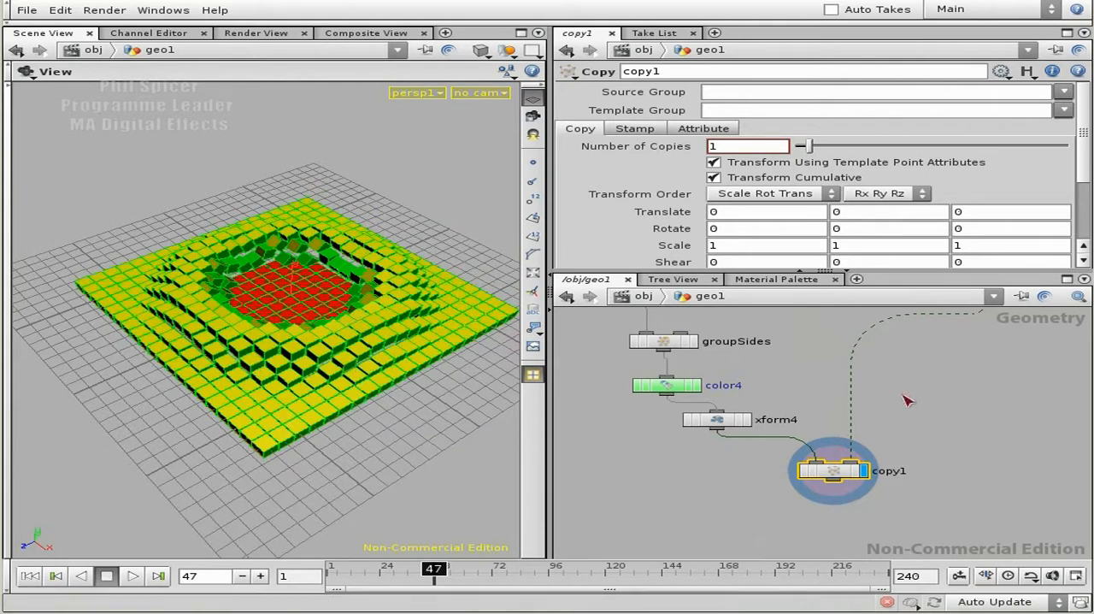
# - Rename the point2 node as point_vel_override
pyautogui.moveTo(932, 384); pyautogui.dragTo(868, 442, button='middle')
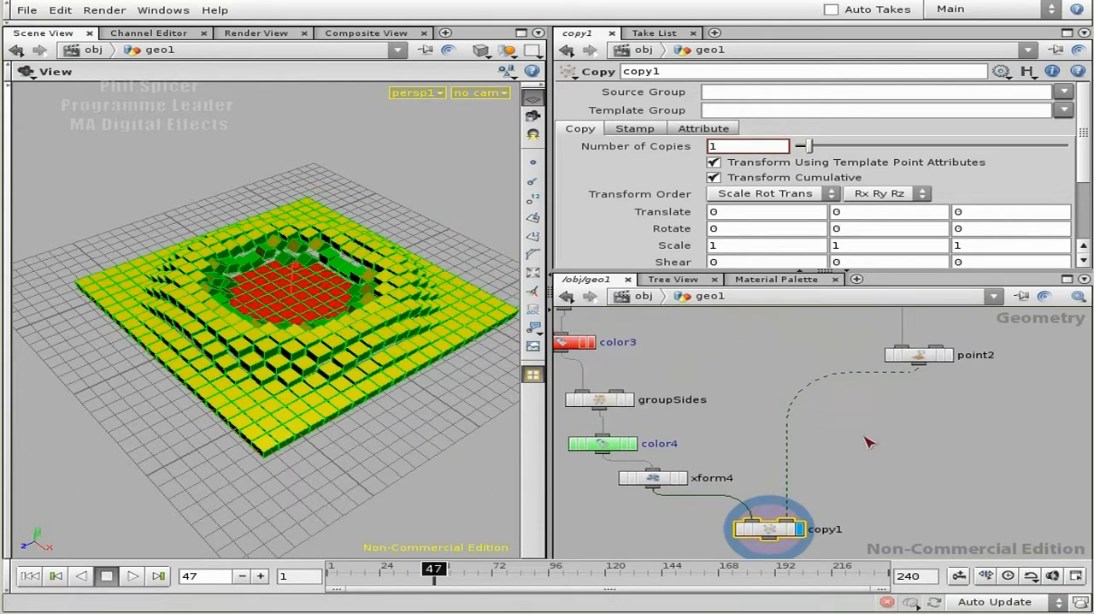
pyautogui.click(919, 354)
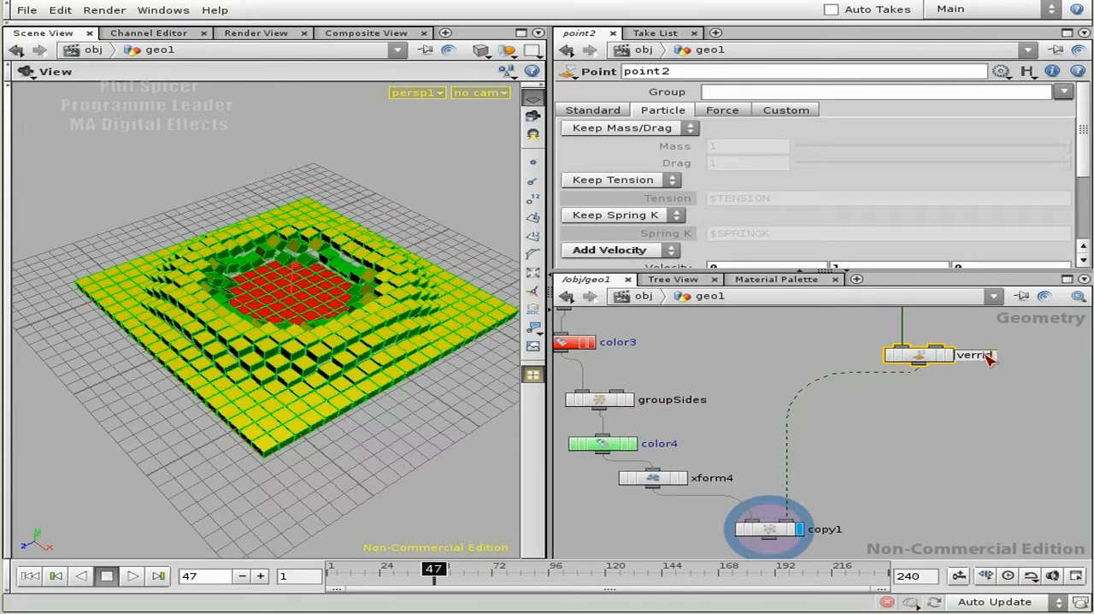
pyautogui.press('Return')
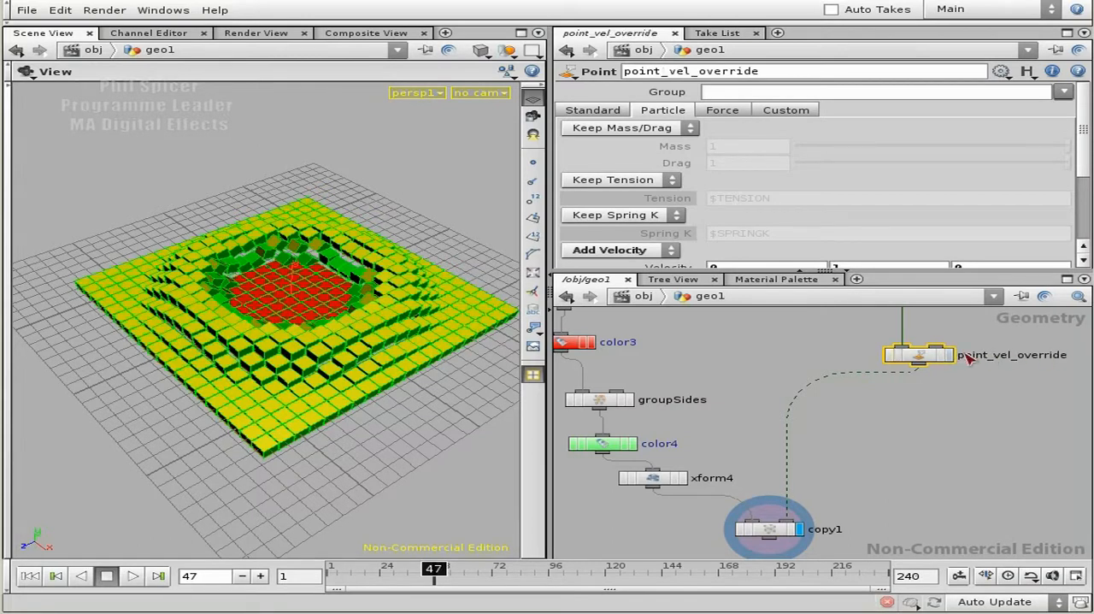
# - Insert a new Point node on the connection between point_vel_override and copy1
pyautogui.press('Tab')
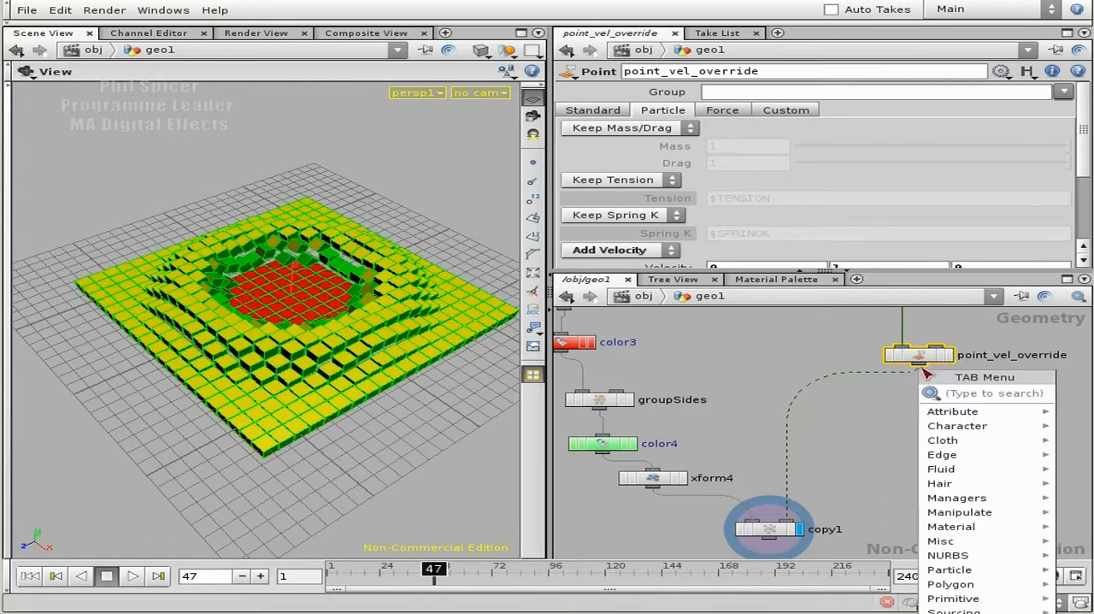
pyautogui.write('point')
pyautogui.press('Return')
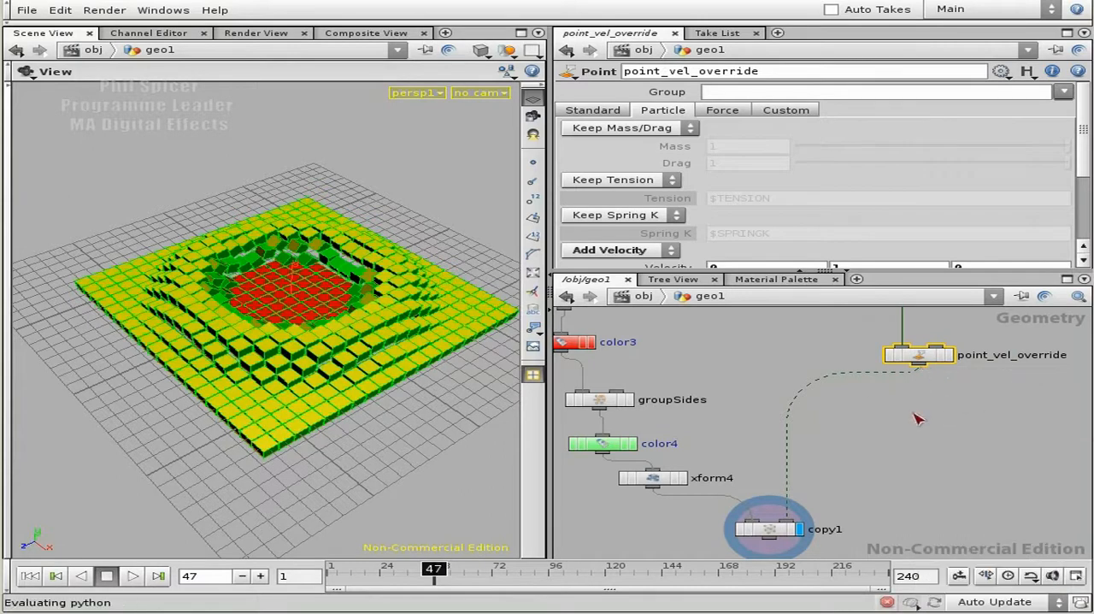
pyautogui.click(915, 412)
pyautogui.scroll(2, 963, 417)
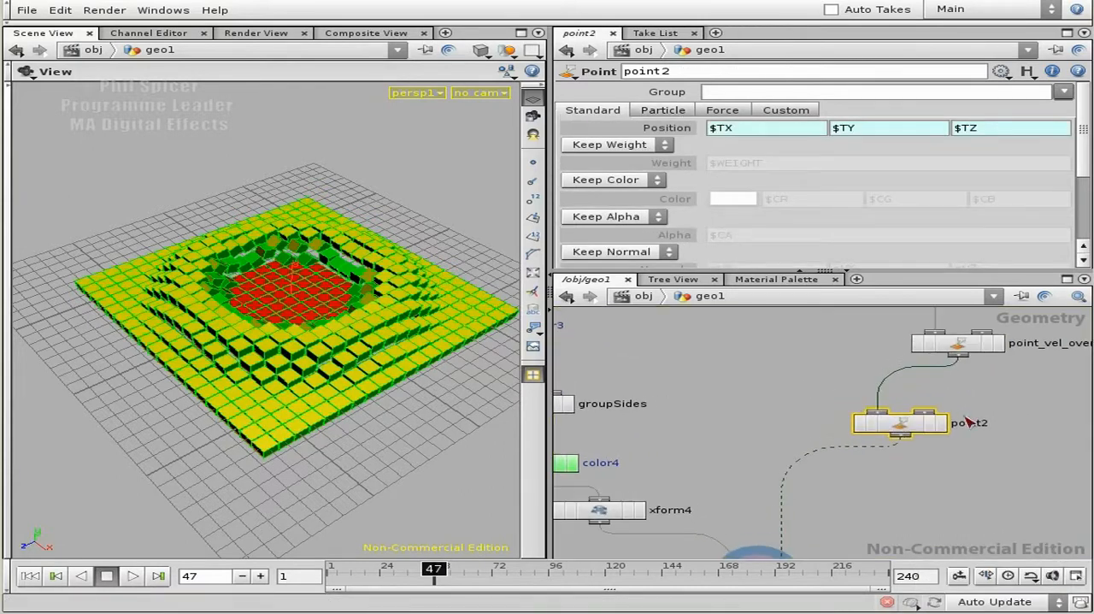
# - Display the new point2 node's result and set its Y position to $TY * 2
pyautogui.moveTo(261, 394); pyautogui.dragTo(237, 308)
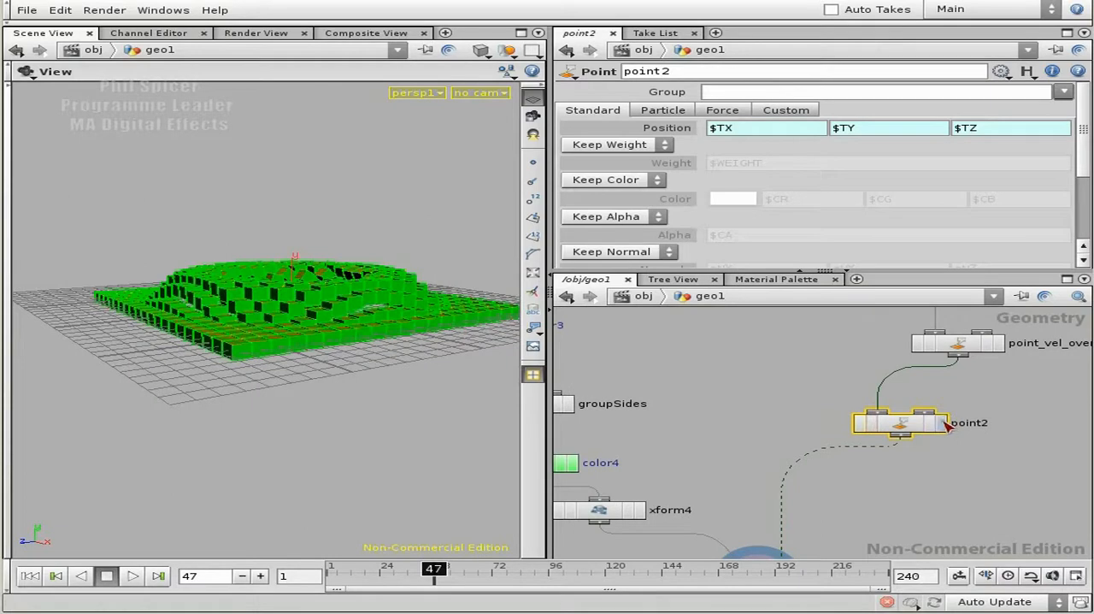
pyautogui.click(943, 422)
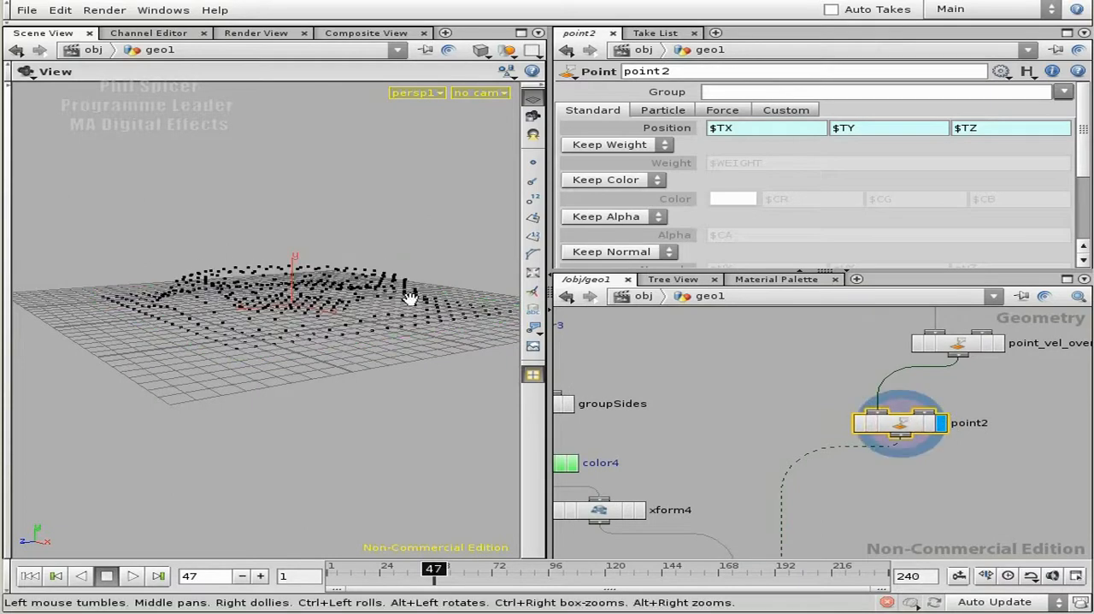
pyautogui.click(889, 130)
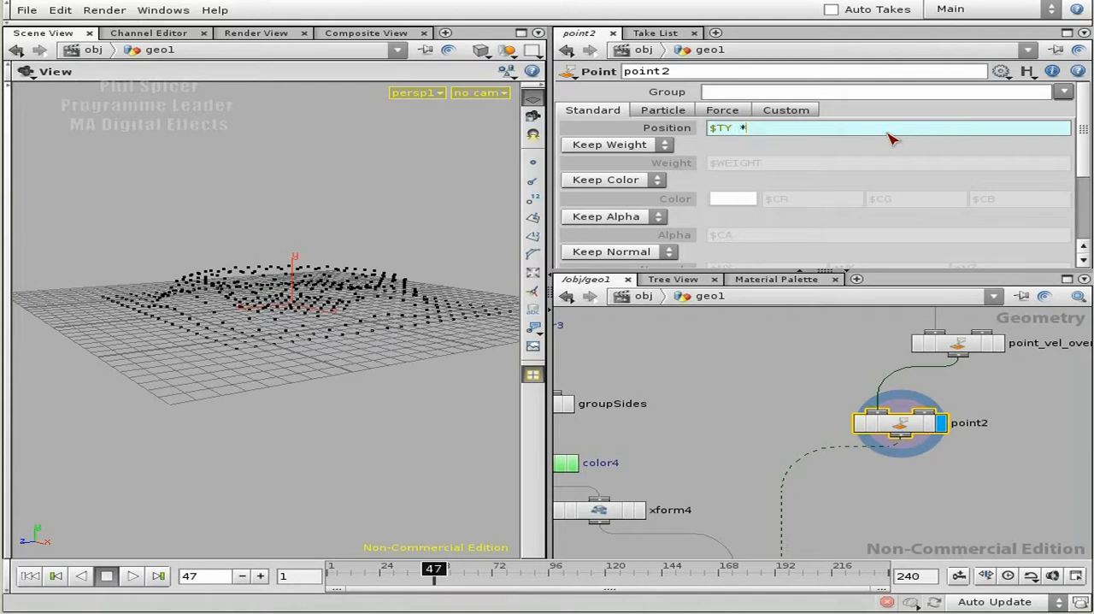
pyautogui.press('Return')
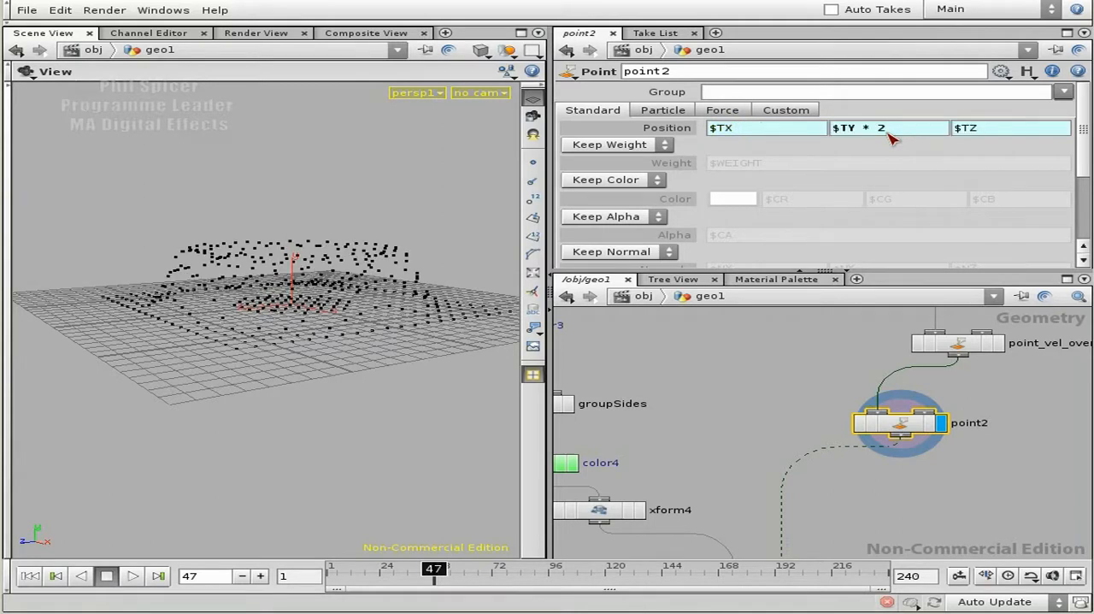
# - Display and select copy1, then play the animation from the first frame to examine the boxes with the scaled height
pyautogui.moveTo(716, 501); pyautogui.dragTo(689, 376, button='middle')
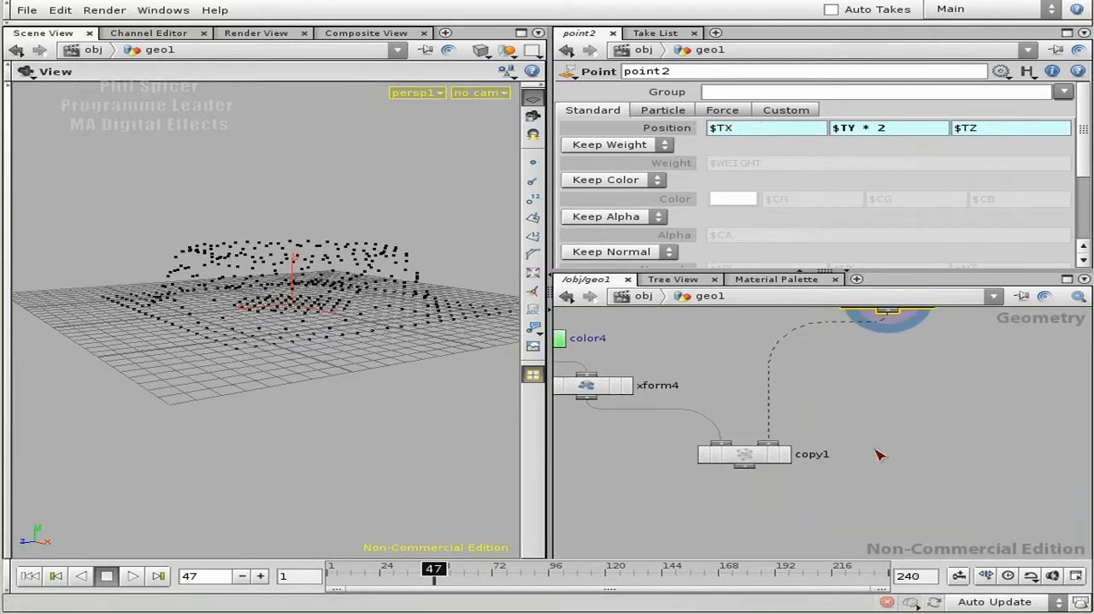
pyautogui.moveTo(855, 378); pyautogui.dragTo(868, 445, button='middle')
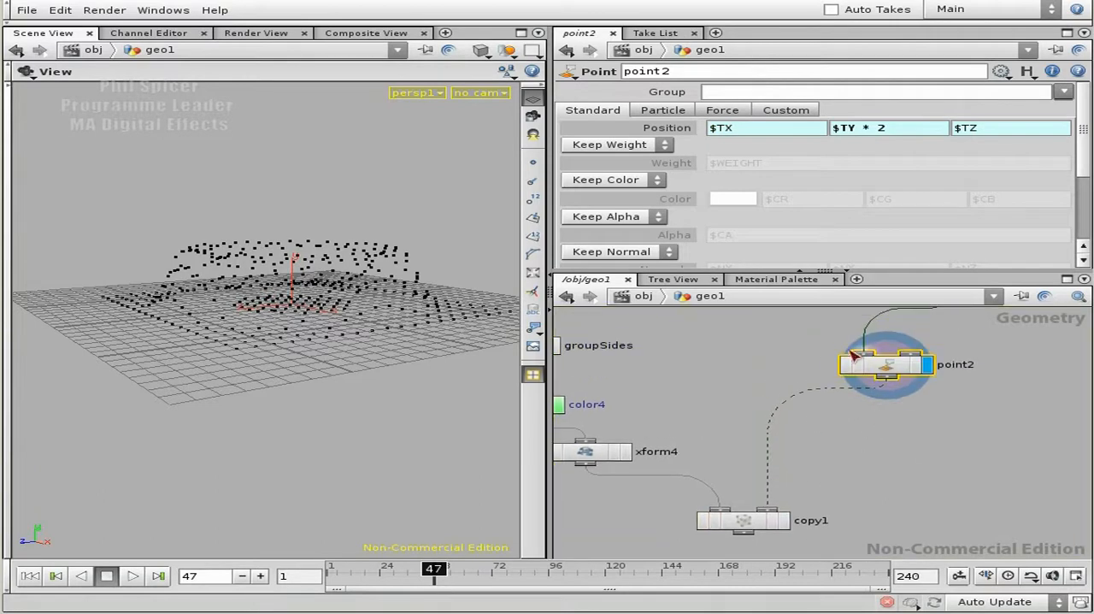
pyautogui.click(786, 523)
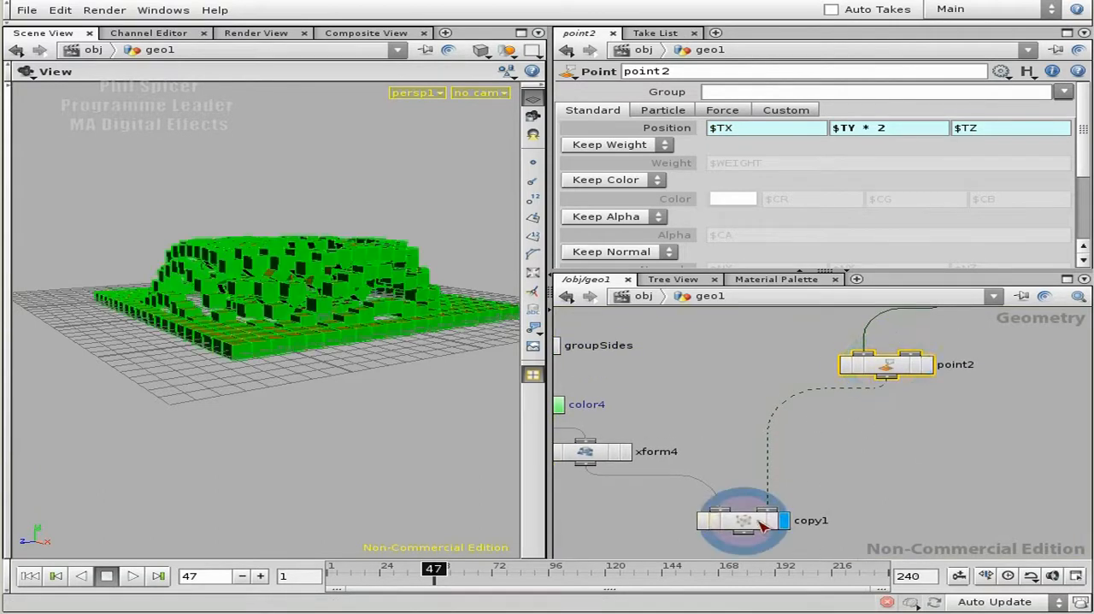
pyautogui.click(128, 577)
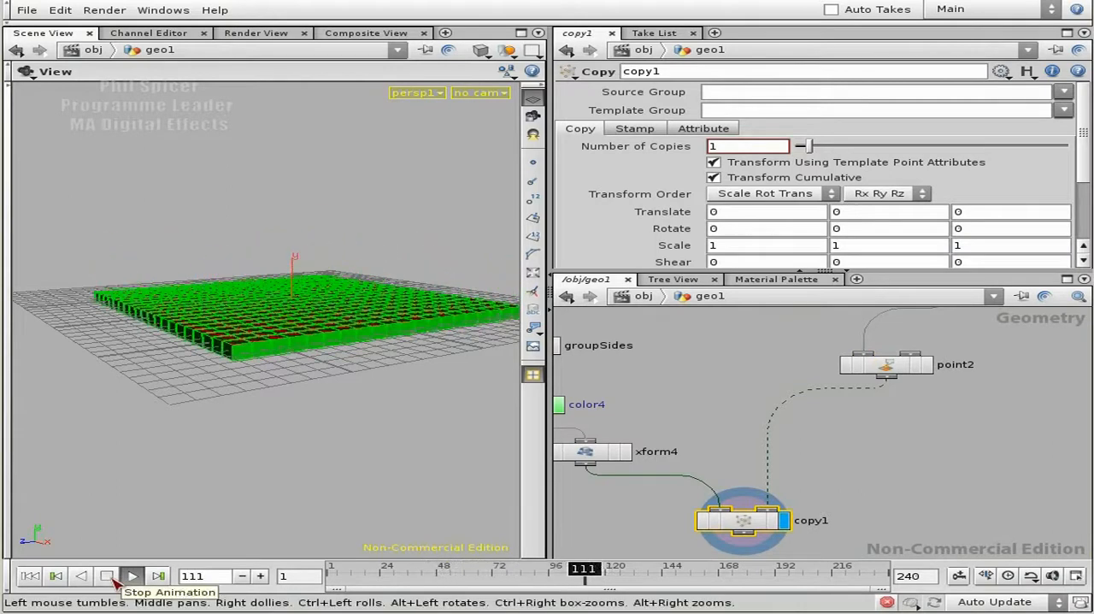
pyautogui.click(112, 579)
pyautogui.moveTo(933, 430); pyautogui.dragTo(898, 506, button='middle')
pyautogui.moveTo(968, 413); pyautogui.dragTo(961, 453, button='middle')
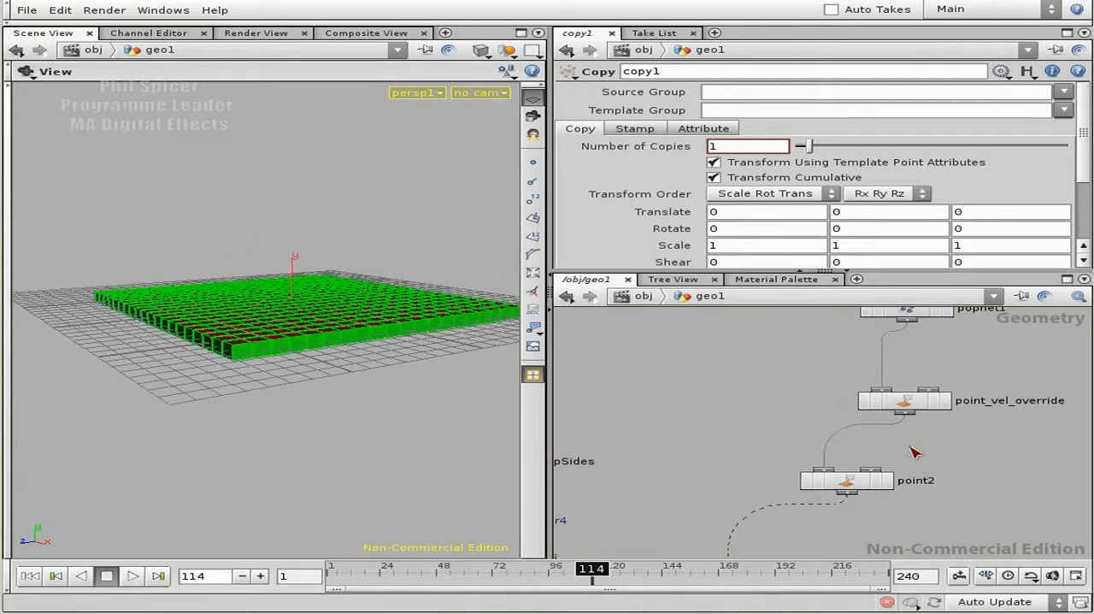
pyautogui.click(34, 576)
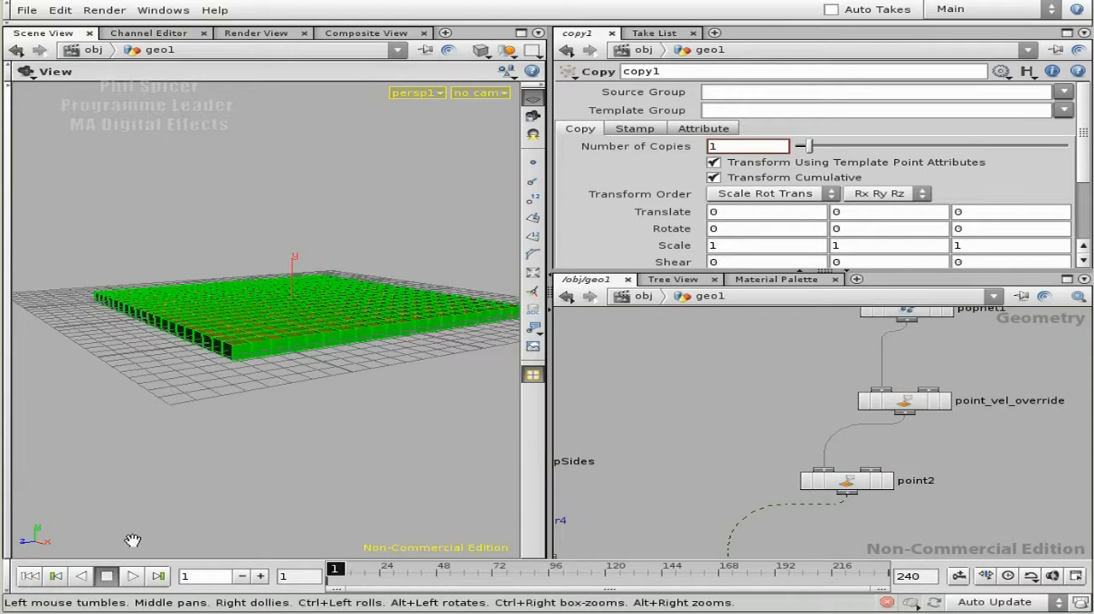
pyautogui.click(132, 575)
pyautogui.click(106, 576)
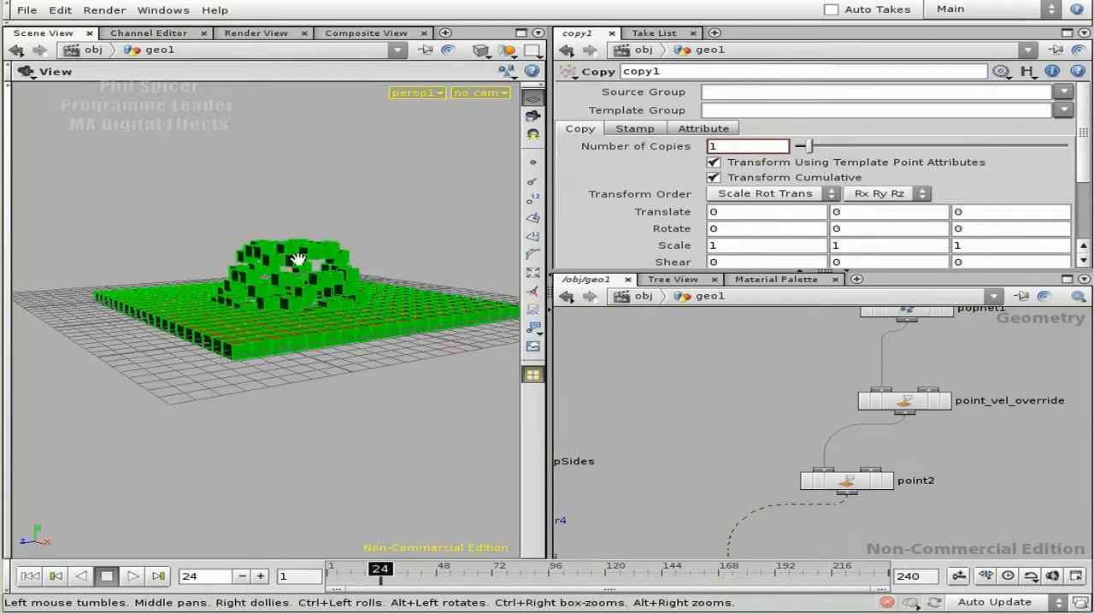
pyautogui.moveTo(310, 247); pyautogui.dragTo(283, 288)
# - Inside popnet1, set the Y noise amplitude of force_up to 2 and play the particle simulation from the first frame
pyautogui.moveTo(926, 308); pyautogui.dragTo(952, 469, button='middle')
pyautogui.doubleClick(897, 371)
pyautogui.moveTo(950, 405); pyautogui.dragTo(950, 425, button='middle')
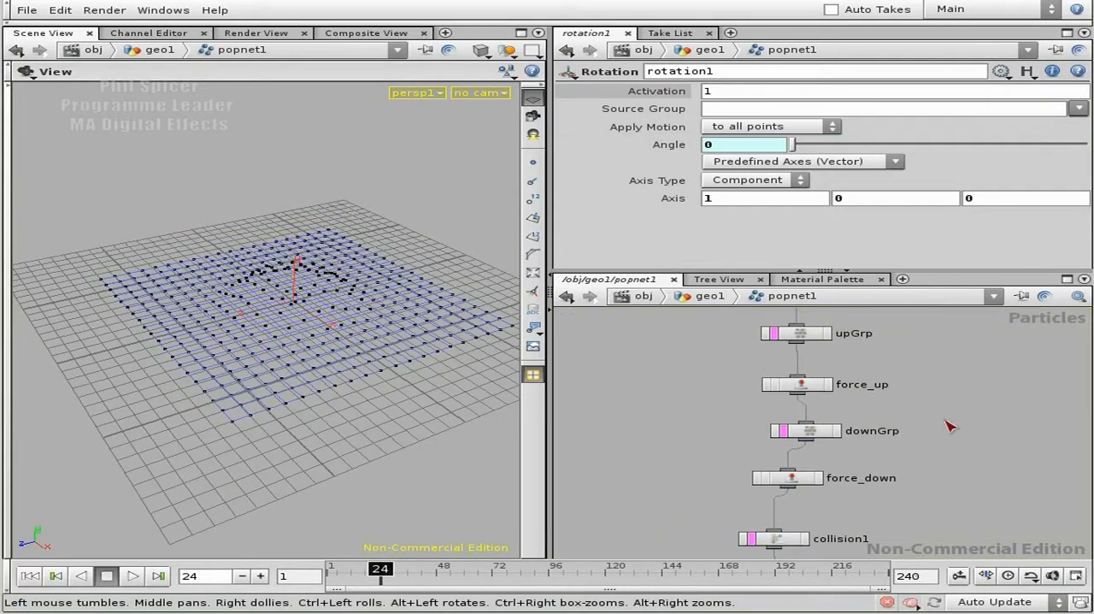
pyautogui.click(793, 388)
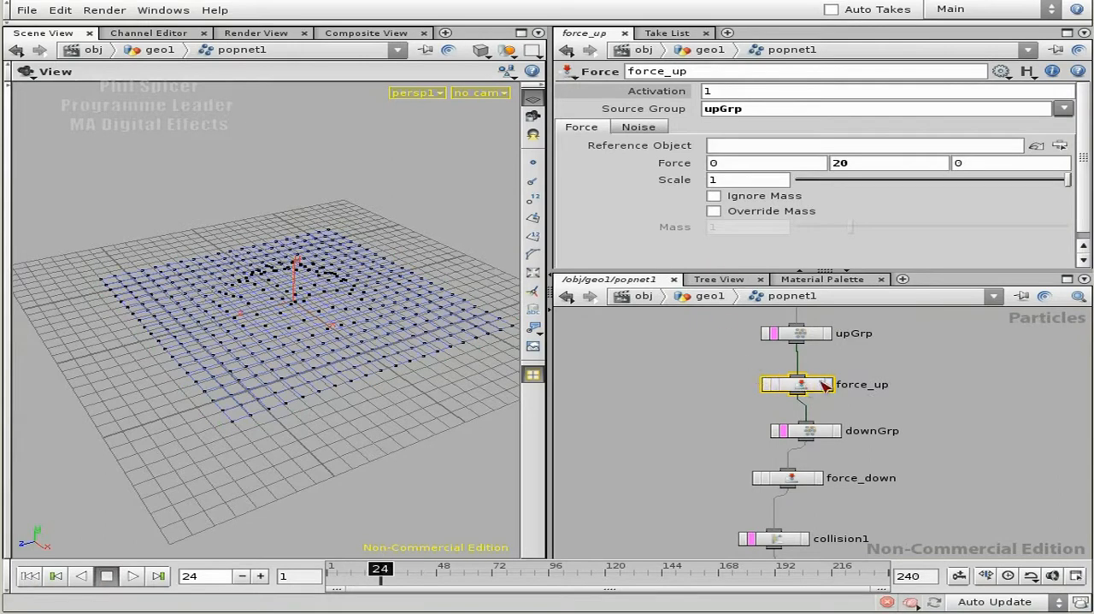
pyautogui.click(650, 131)
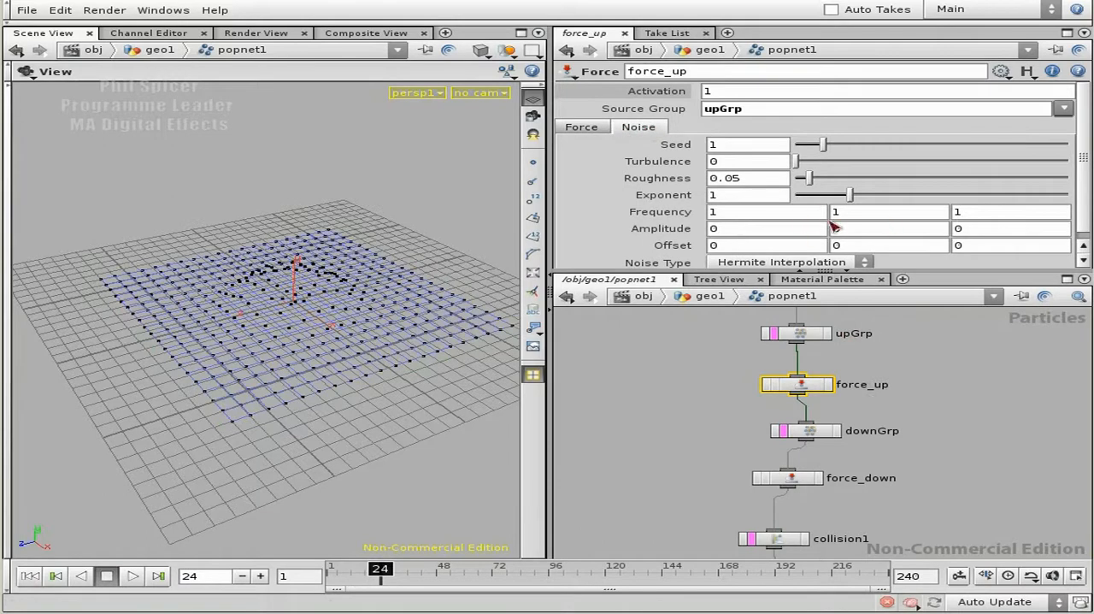
pyautogui.scroll(-1, 1085, 206)
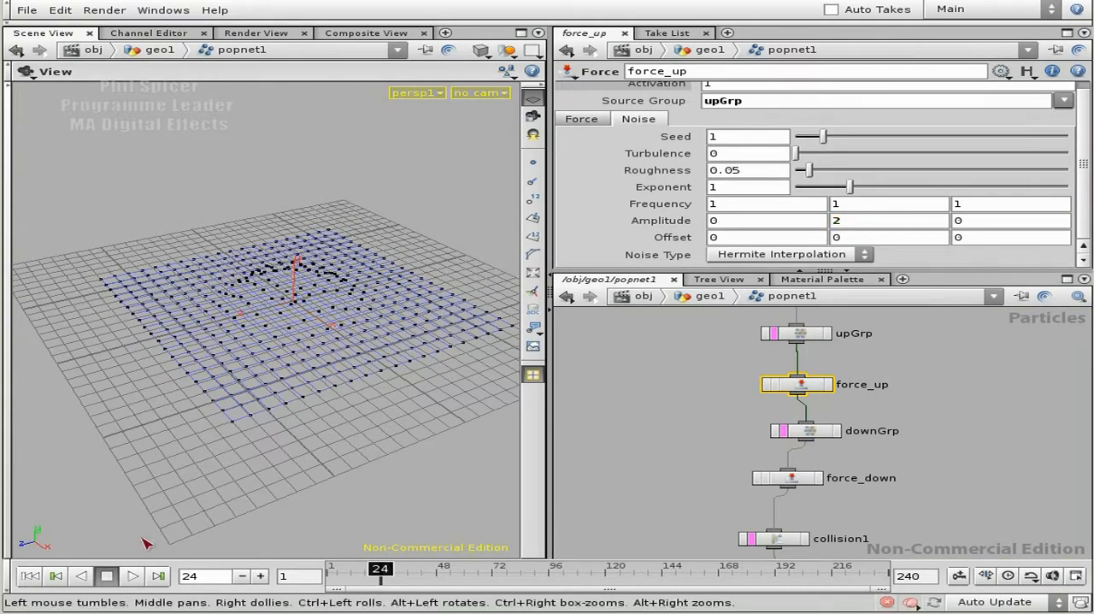
pyautogui.click(30, 575)
pyautogui.click(133, 575)
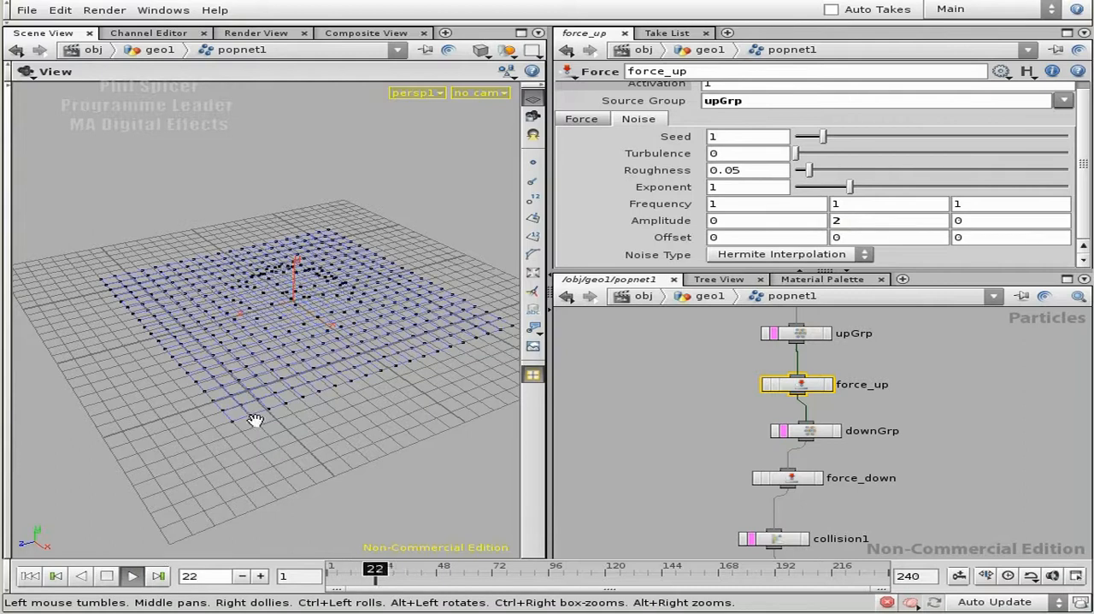
pyautogui.click(108, 576)
# - Set the Y noise amplitude of force_up to 5 and replay the simulation to check the particles' height variation
pyautogui.moveTo(263, 498); pyautogui.dragTo(283, 412)
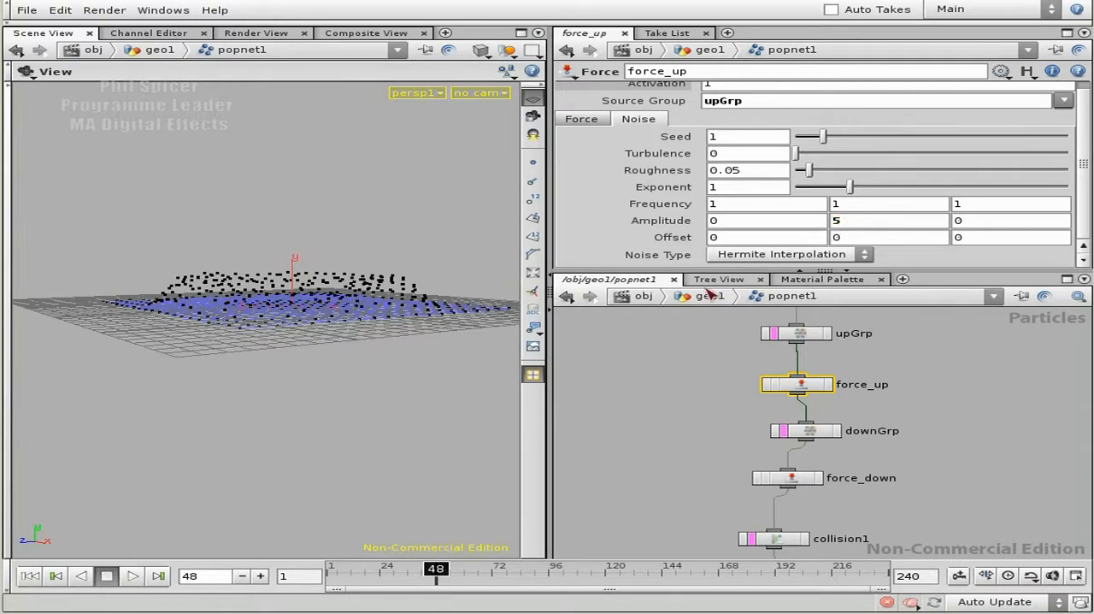
pyautogui.click(134, 576)
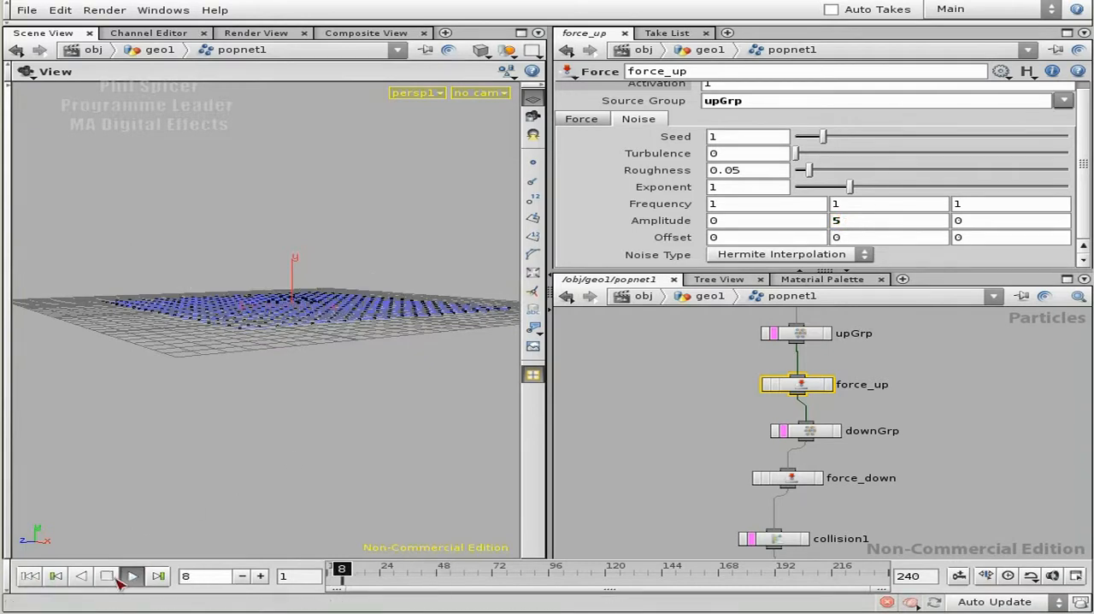
pyautogui.moveTo(208, 383); pyautogui.dragTo(398, 360, button='right')
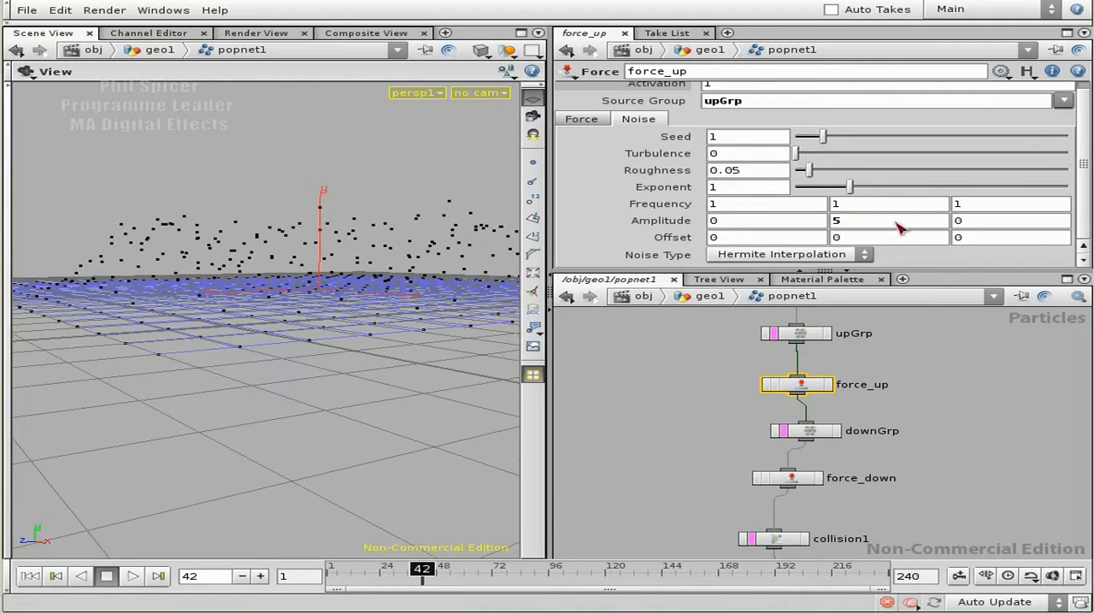
# - Return to the geo1 network and play the animation from the first frame to examine the copied boxes with the noisy force
pyautogui.moveTo(960, 461); pyautogui.dragTo(959, 456, button='middle')
pyautogui.click(960, 445)
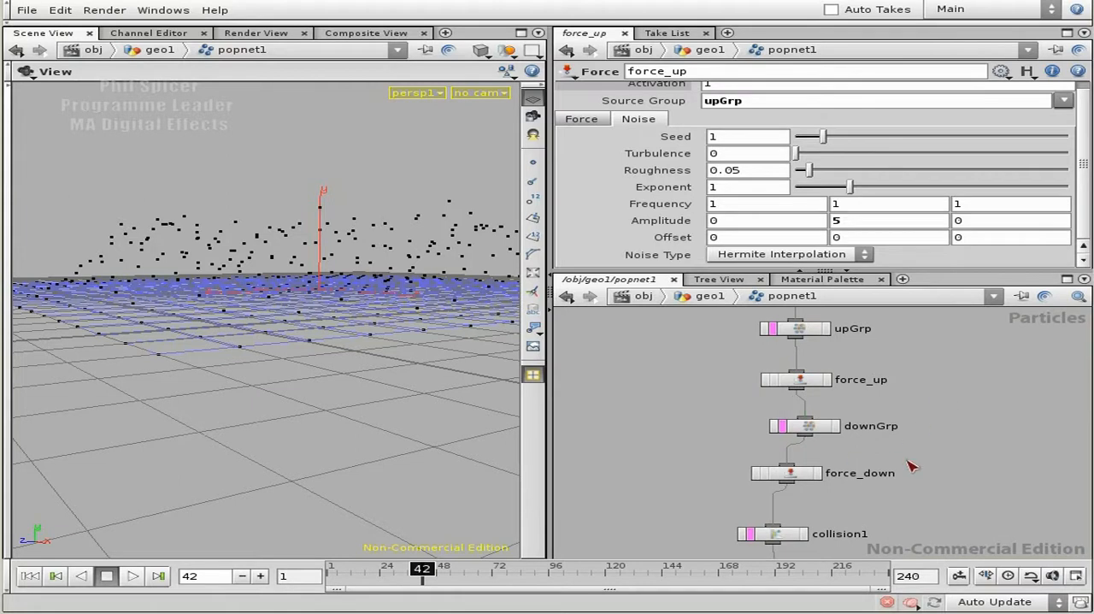
pyautogui.press('u')
pyautogui.moveTo(242, 302); pyautogui.dragTo(176, 322)
pyautogui.moveTo(176, 322); pyautogui.dragTo(214, 299, button='right')
pyautogui.moveTo(215, 300); pyautogui.dragTo(224, 293)
pyautogui.moveTo(961, 480); pyautogui.dragTo(966, 389, button='middle')
pyautogui.moveTo(898, 478); pyautogui.dragTo(959, 340, button='middle')
pyautogui.click(53, 575)
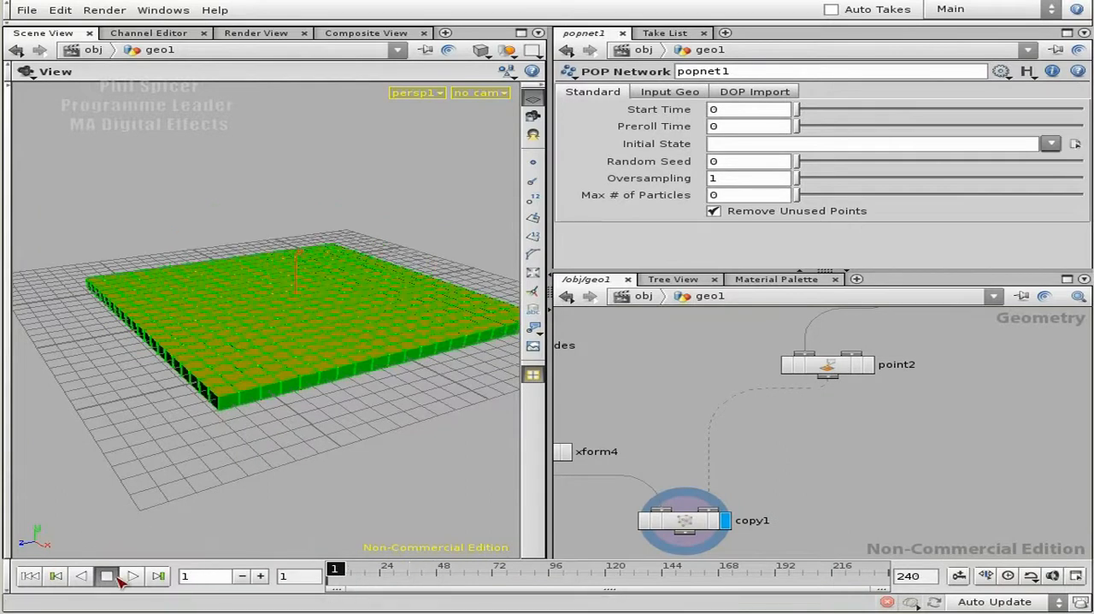
pyautogui.click(133, 575)
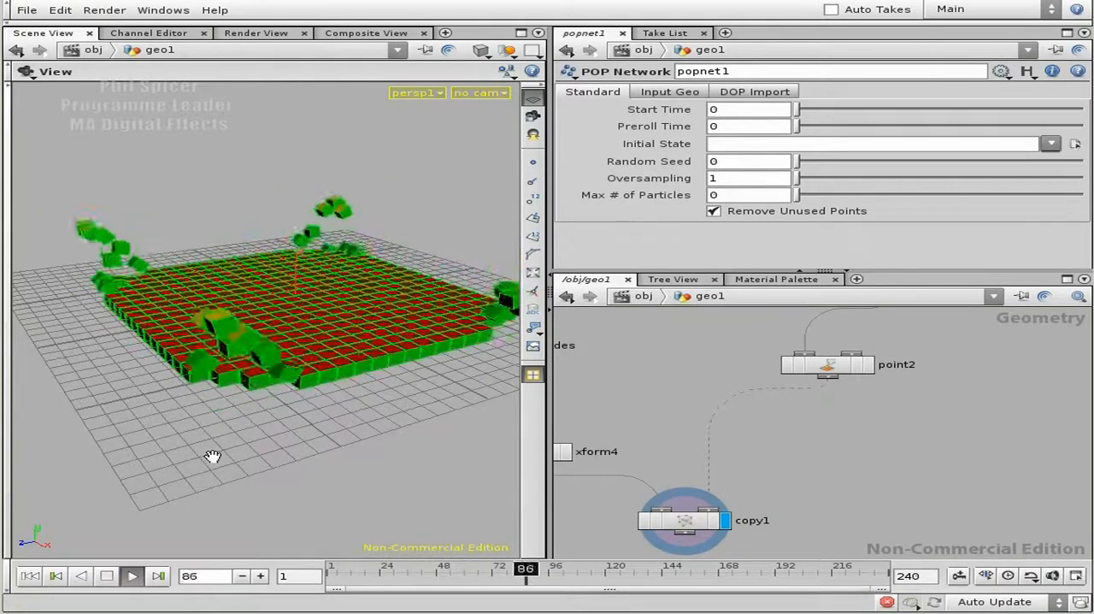
pyautogui.click(106, 575)
# - Set the Y position expression of point2 to $TY * 0
pyautogui.moveTo(865, 402); pyautogui.dragTo(859, 445, button='middle')
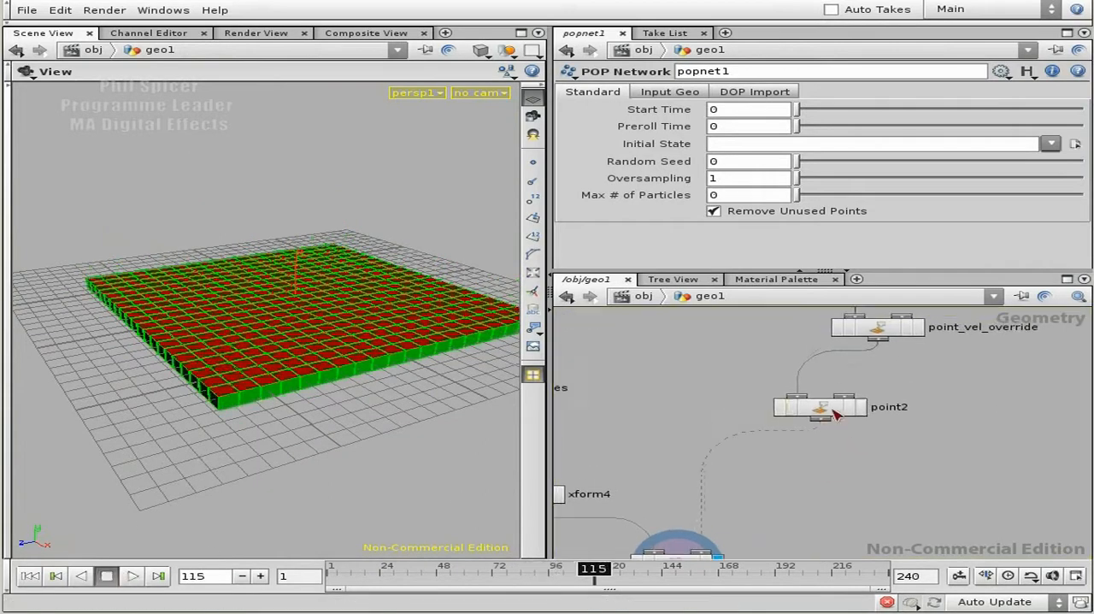
pyautogui.click(836, 410)
pyautogui.moveTo(889, 128); pyautogui.dragTo(876, 129)
pyautogui.write('0')
pyautogui.press('Return')
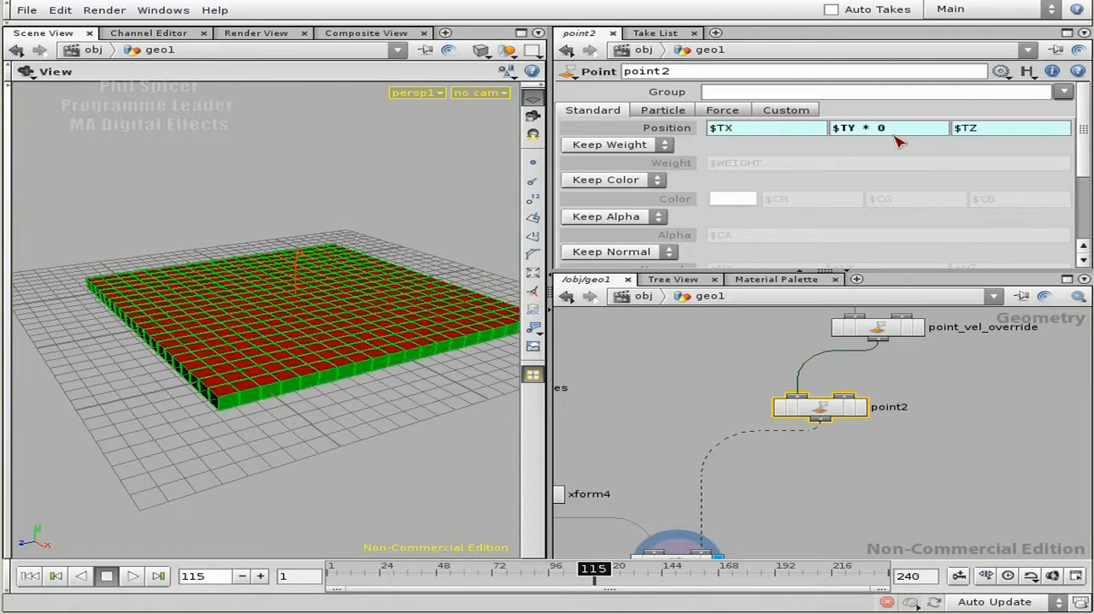
# - Play the animation from the first frame and examine from several angles how the boxes tumble with their height multiplied by zero
pyautogui.click(32, 576)
pyautogui.click(133, 575)
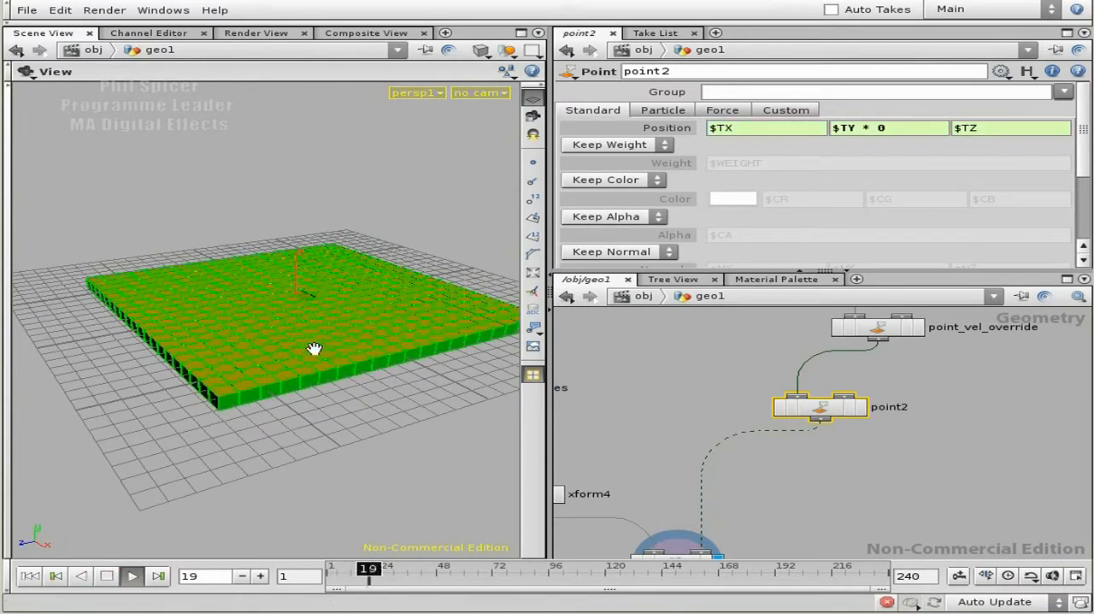
pyautogui.moveTo(325, 402); pyautogui.dragTo(341, 457)
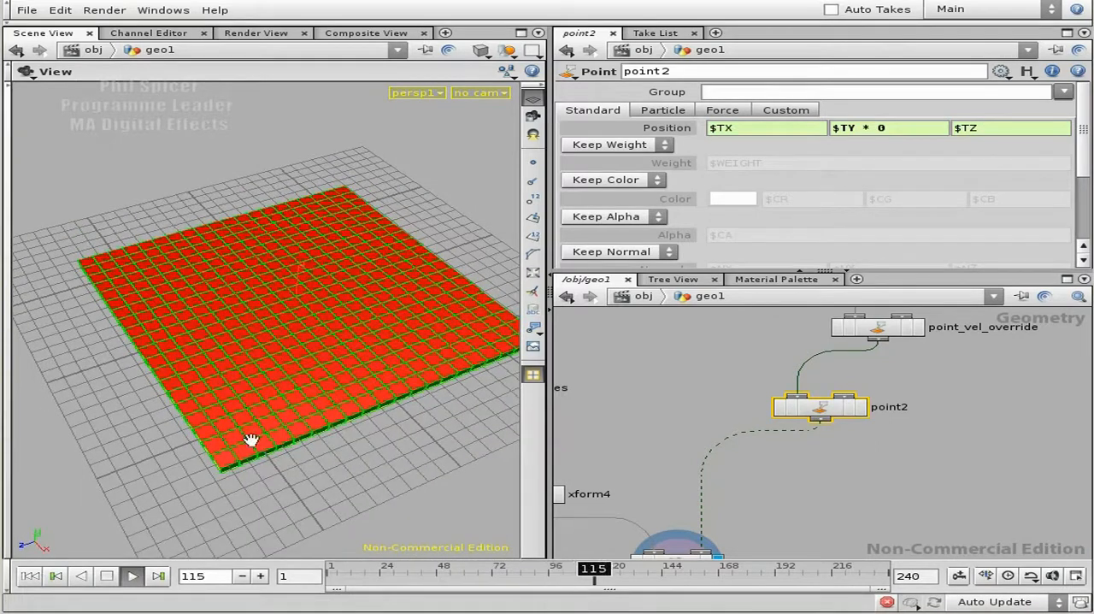
pyautogui.click(102, 580)
pyautogui.click(33, 580)
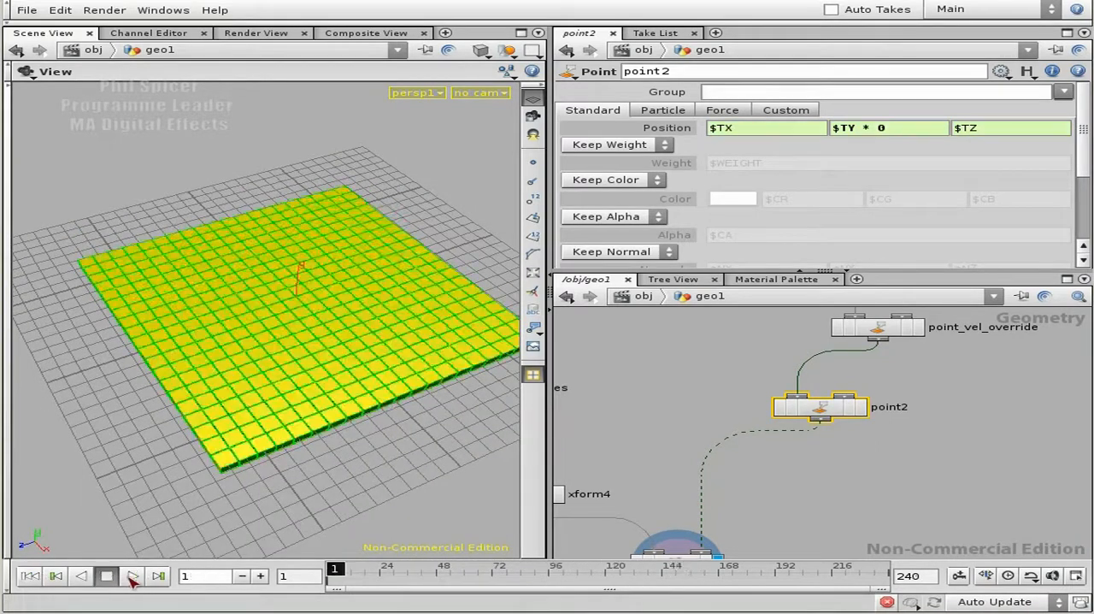
pyautogui.click(132, 577)
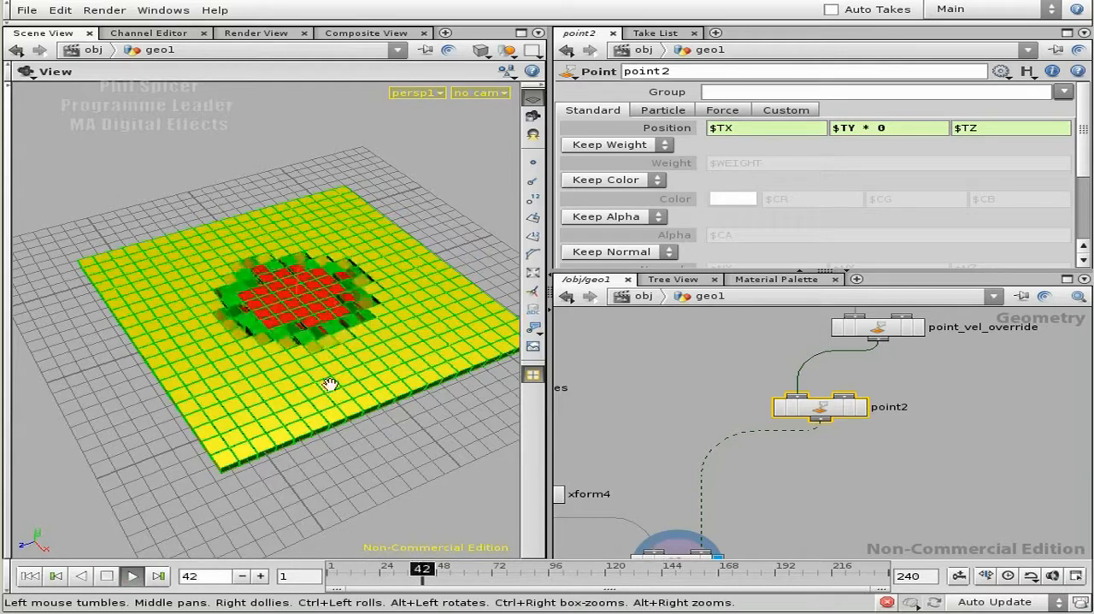
pyautogui.click(107, 575)
pyautogui.moveTo(229, 415); pyautogui.dragTo(217, 396)
pyautogui.moveTo(163, 388); pyautogui.dragTo(261, 391, button='right')
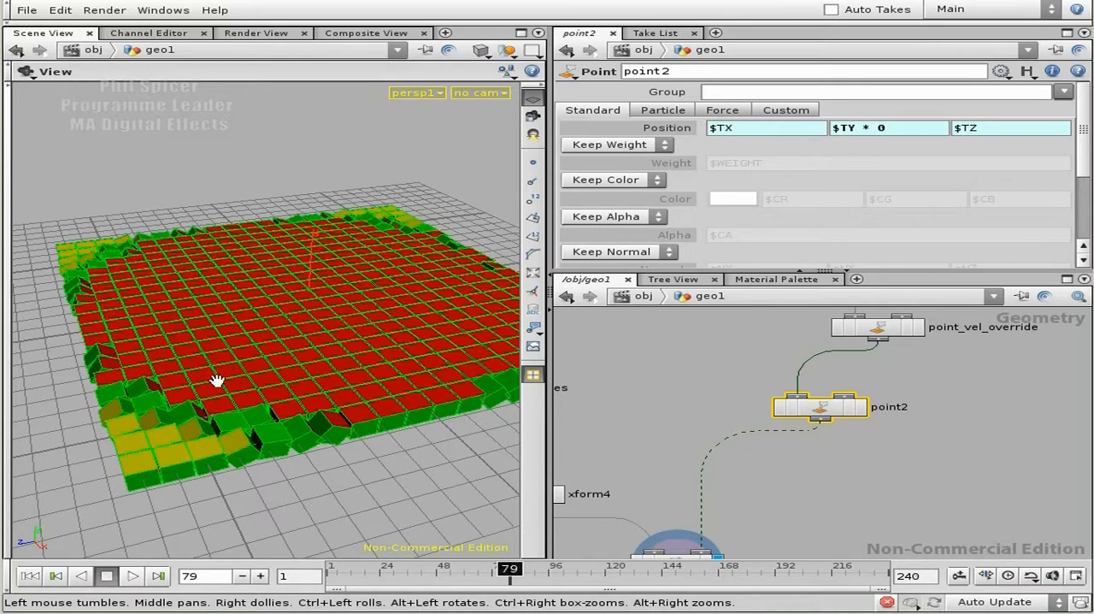
pyautogui.moveTo(330, 430); pyautogui.dragTo(302, 332)
pyautogui.moveTo(306, 374); pyautogui.dragTo(296, 361)
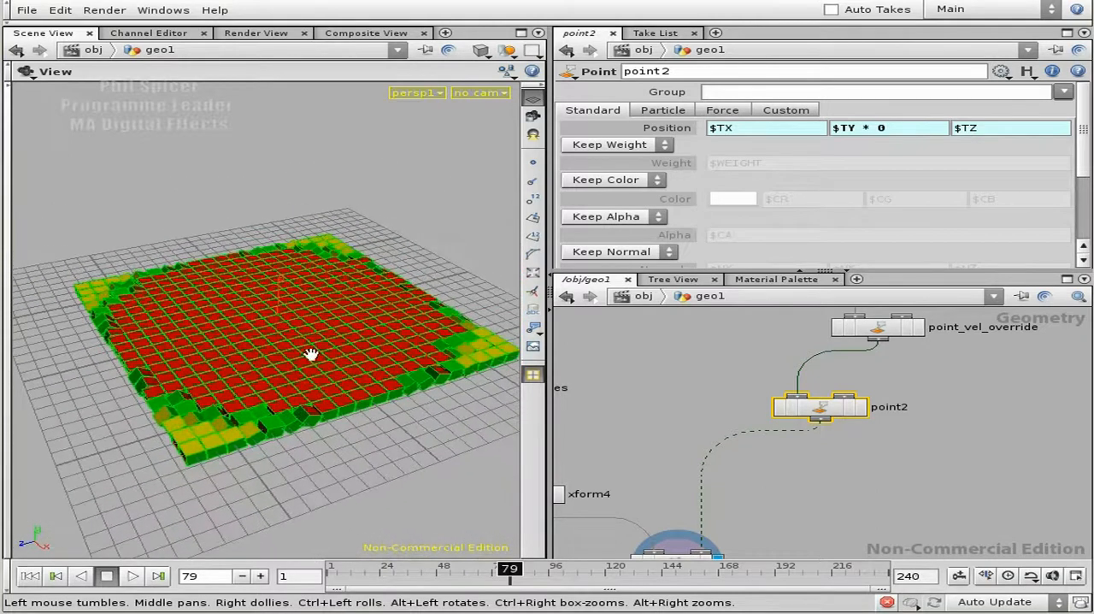
pyautogui.click(31, 577)
# - Set the Y position expression of point2 to $TY * $FF and play the animation to check the height scaling by frame number
pyautogui.moveTo(774, 446); pyautogui.dragTo(809, 296, button='middle')
pyautogui.click(709, 401)
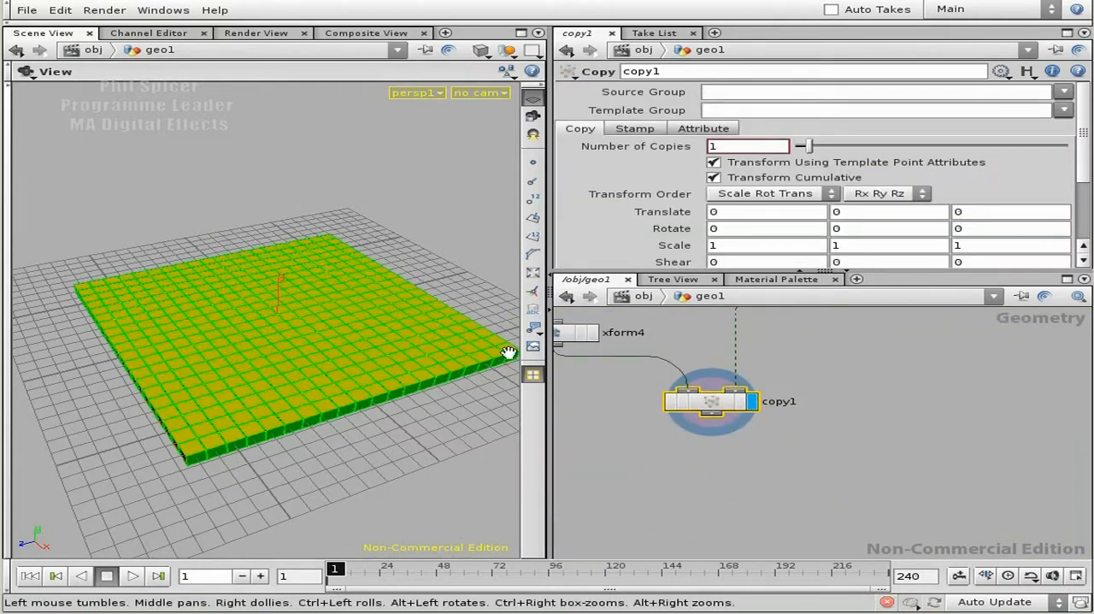
pyautogui.moveTo(827, 380); pyautogui.dragTo(853, 469, button='middle')
pyautogui.click(846, 329)
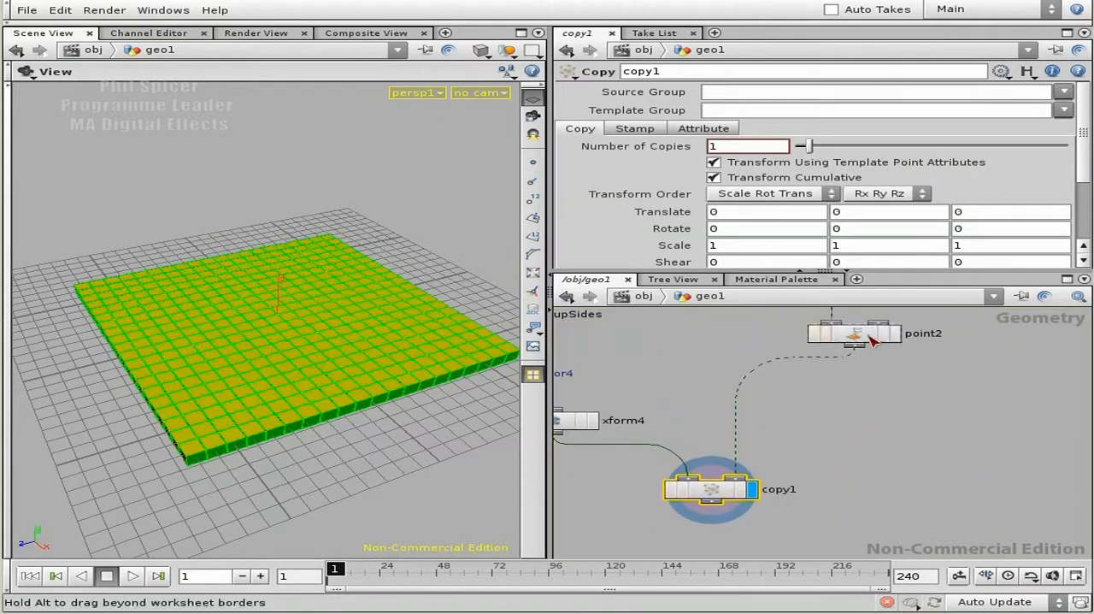
pyautogui.doubleClick(872, 127)
pyautogui.moveTo(771, 130); pyautogui.dragTo(711, 134)
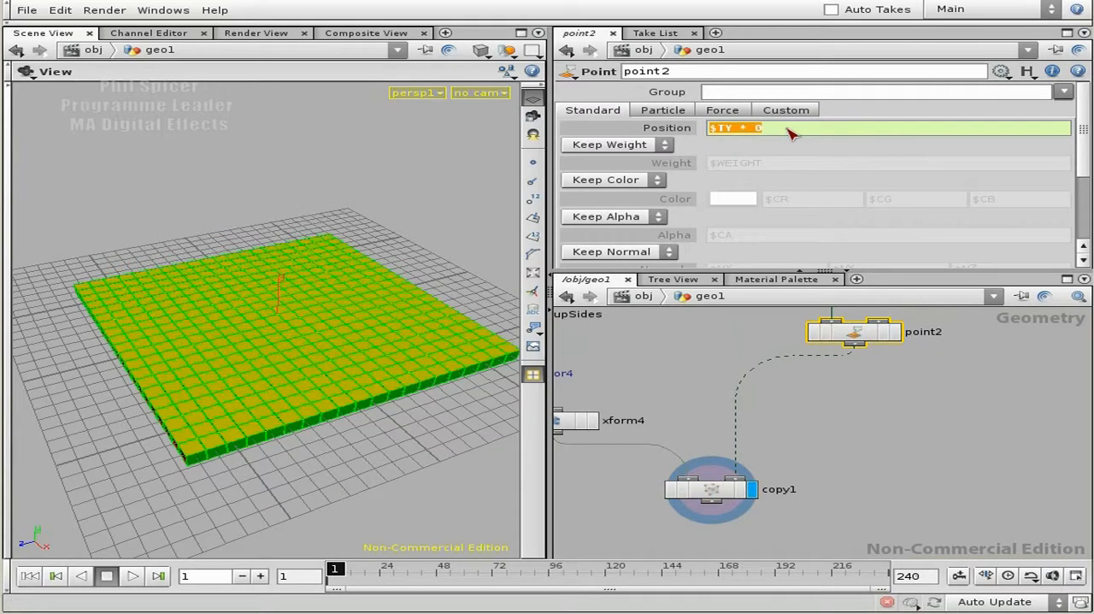
pyautogui.moveTo(772, 129); pyautogui.dragTo(738, 130)
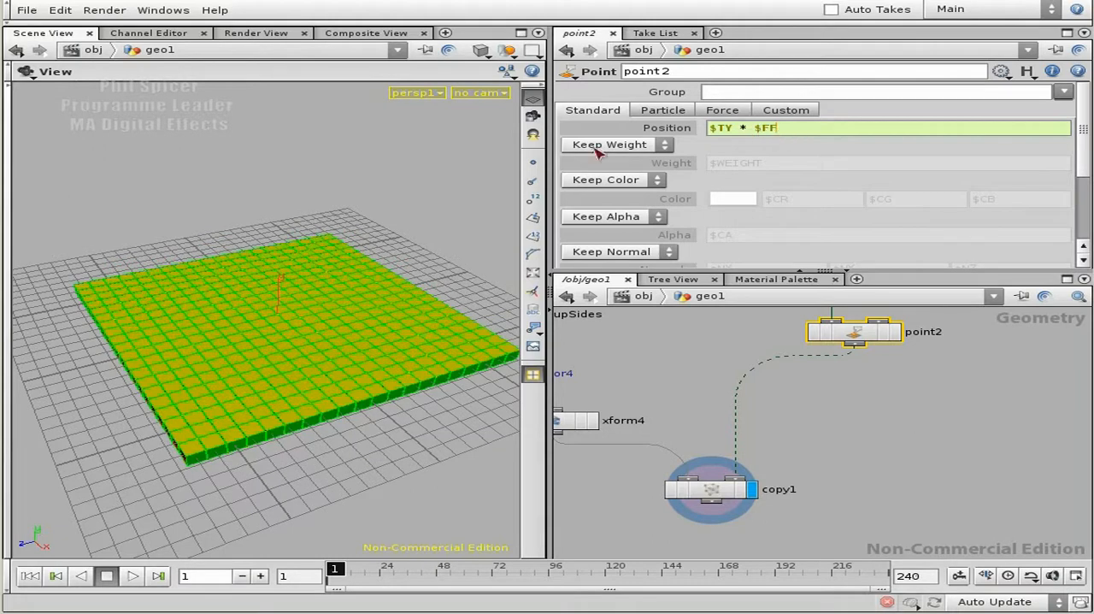
pyautogui.click(132, 576)
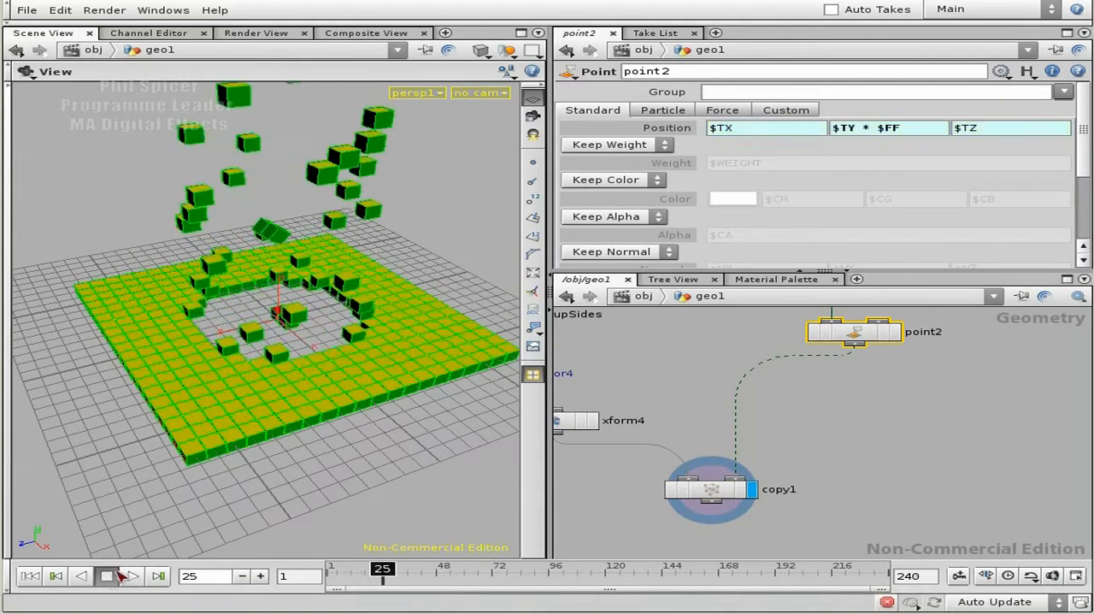
pyautogui.moveTo(310, 447); pyautogui.dragTo(335, 457)
# - Extend point2's Y position expression to $TY * $FF/5000 and play the animation to check the reduced height
pyautogui.click(923, 130)
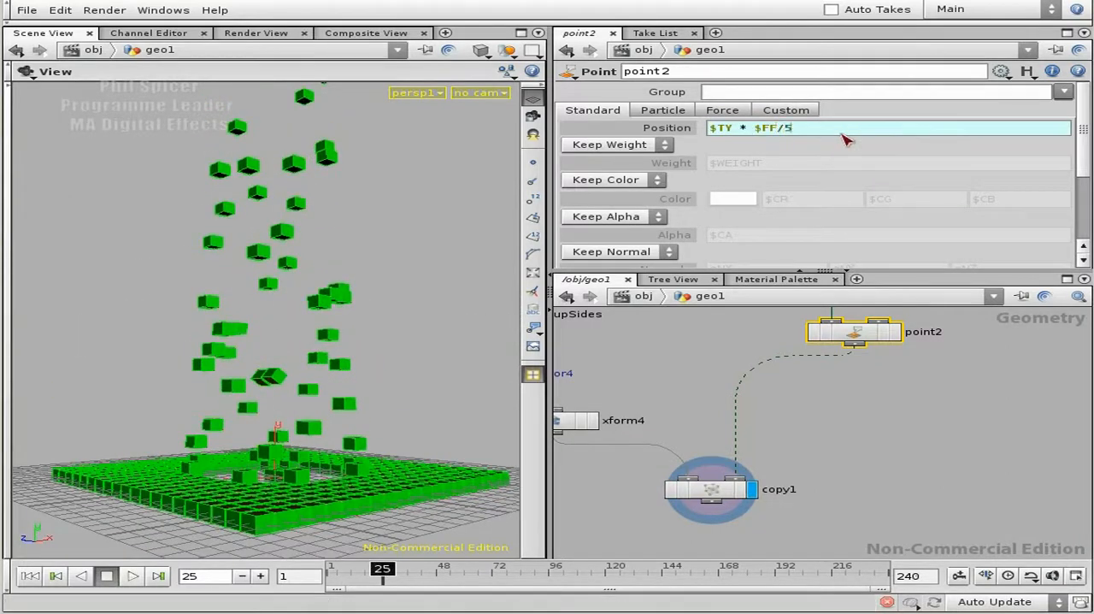
pyautogui.press('Return')
pyautogui.moveTo(211, 476); pyautogui.dragTo(205, 526)
pyautogui.click(133, 576)
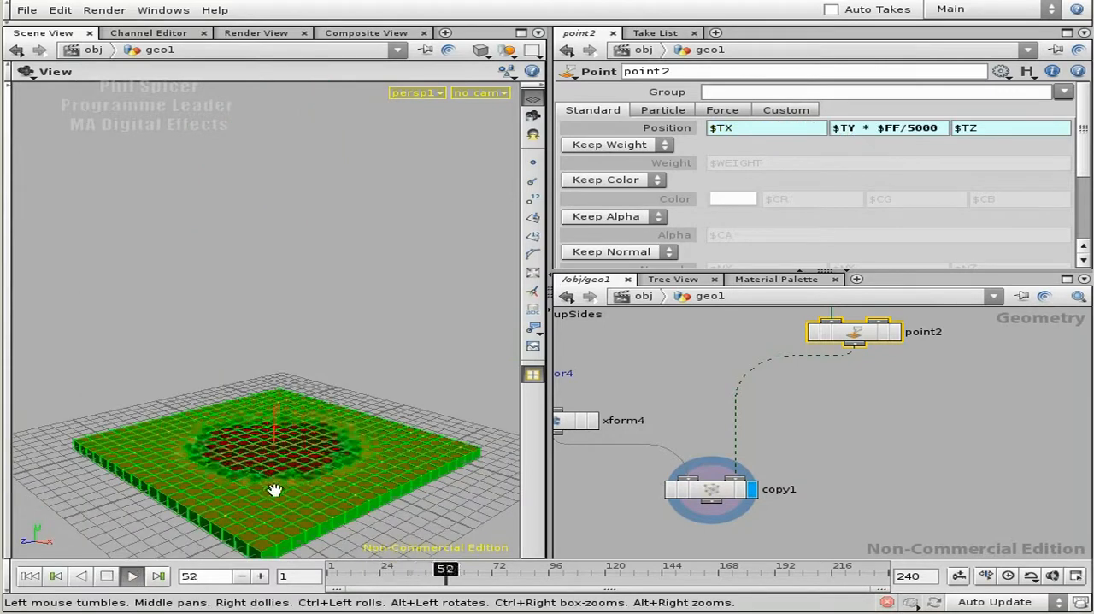
pyautogui.moveTo(273, 488); pyautogui.dragTo(256, 464)
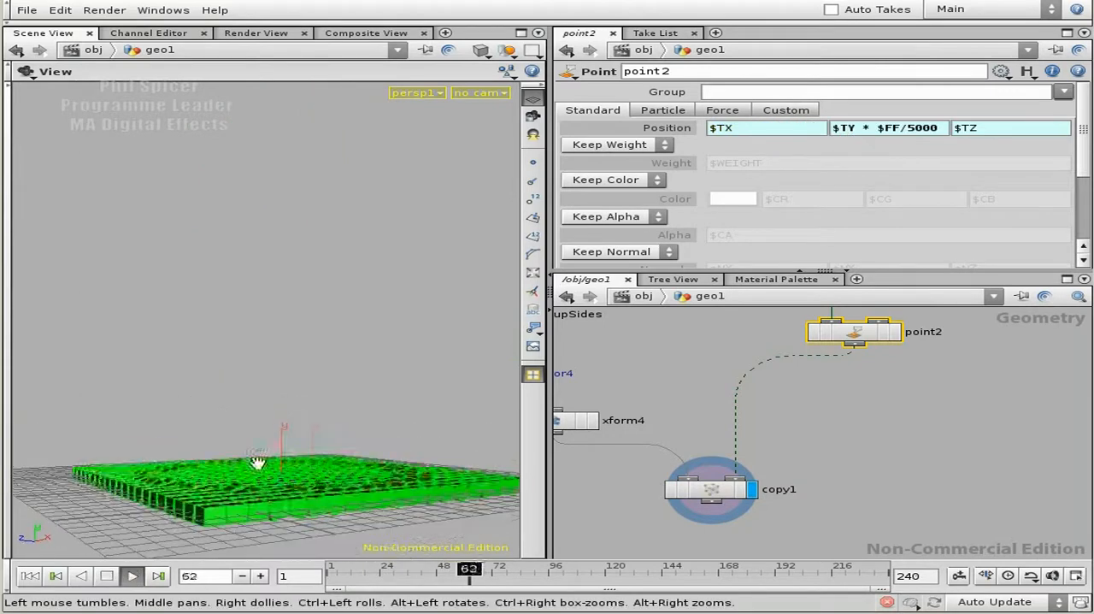
pyautogui.click(107, 575)
# - Change point2's Y position expression to $TY * ($FF^2)/5000 and play the animation from the first frame
pyautogui.click(893, 130)
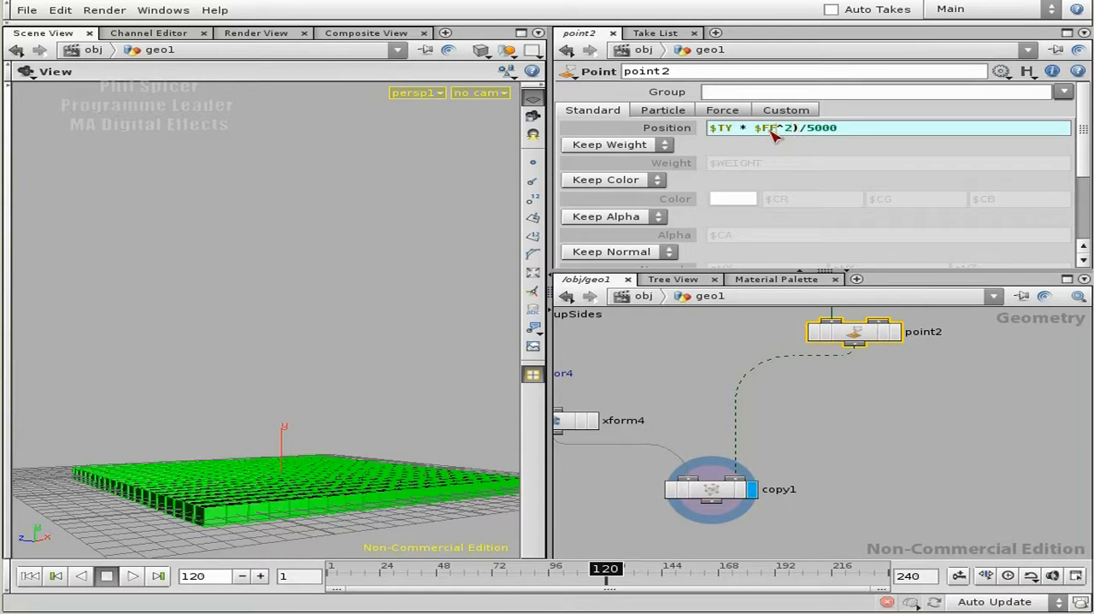
pyautogui.press('Return')
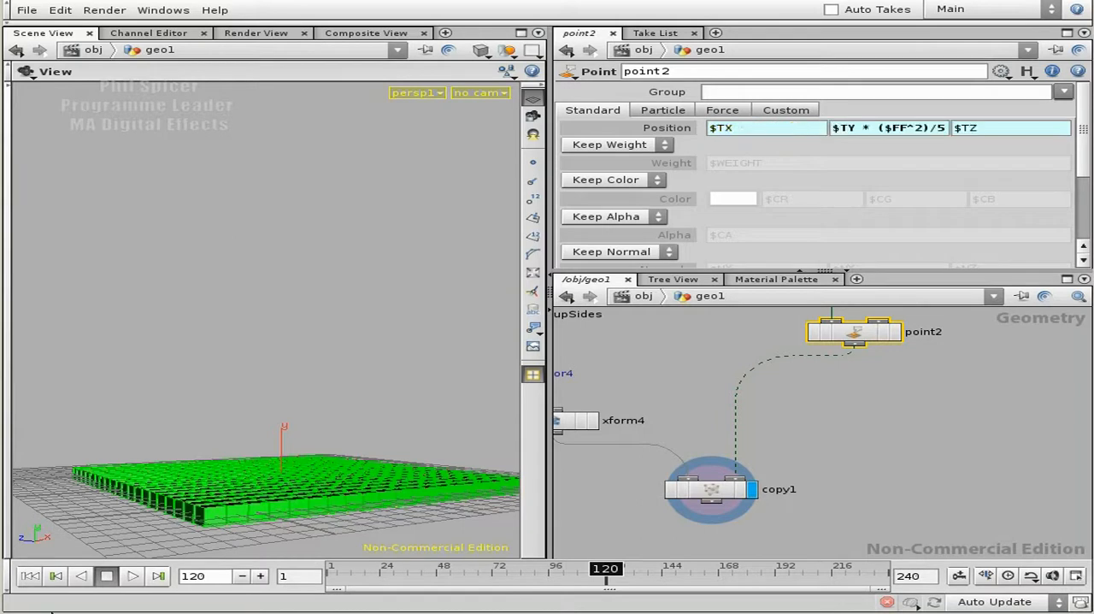
pyautogui.click(29, 576)
pyautogui.click(133, 575)
pyautogui.moveTo(150, 544); pyautogui.dragTo(250, 522)
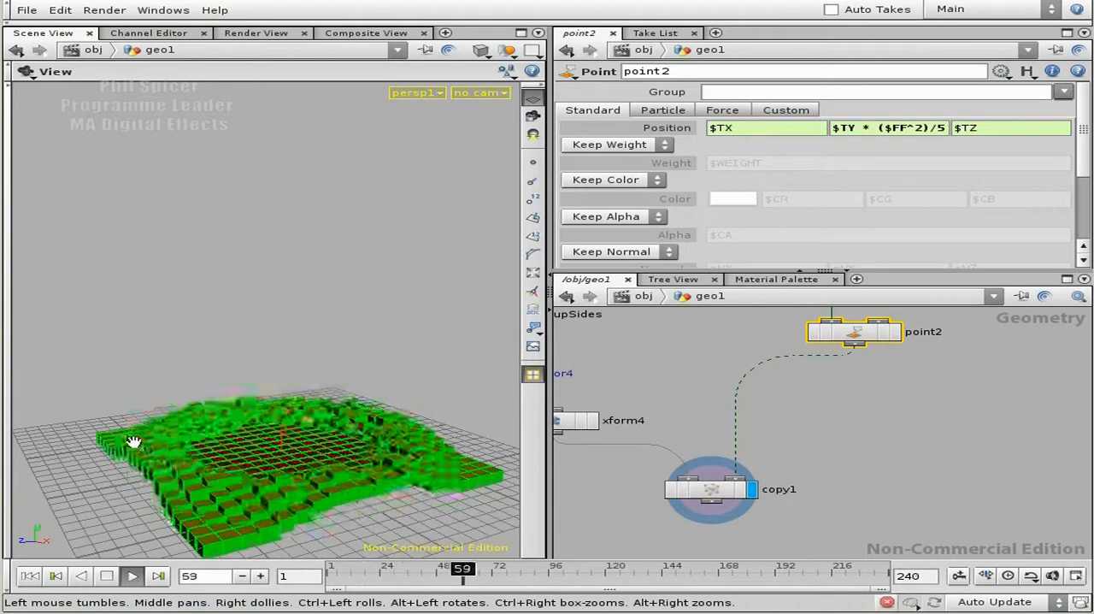
pyautogui.click(106, 575)
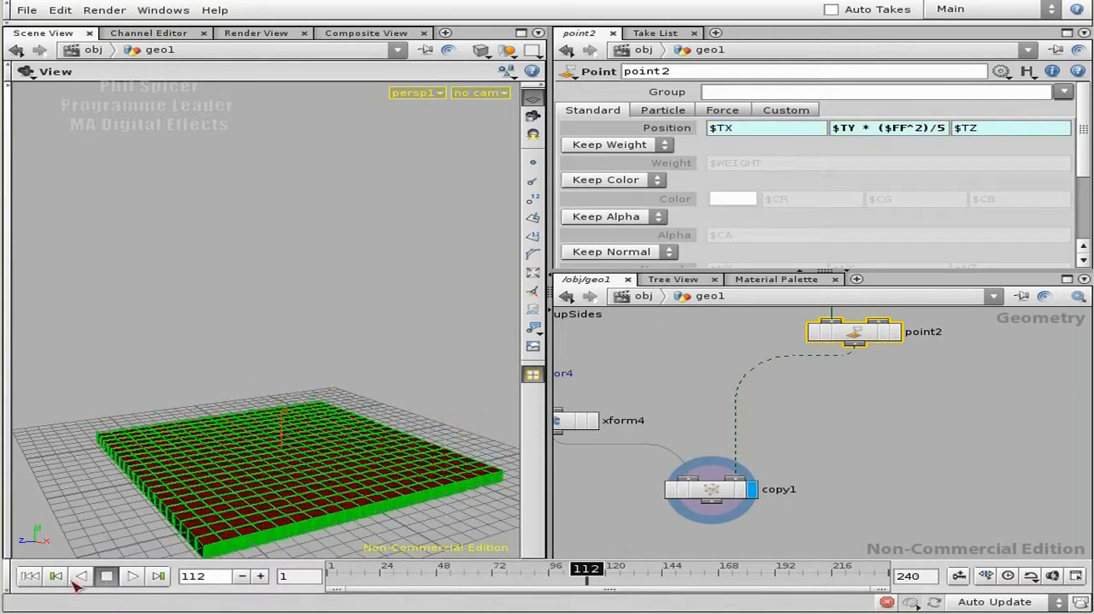
# - Review the squared frame term and the divisor in point2's Y expression, and replay the animation to see their effect
pyautogui.click(891, 130)
pyautogui.moveTo(759, 130); pyautogui.dragTo(806, 130)
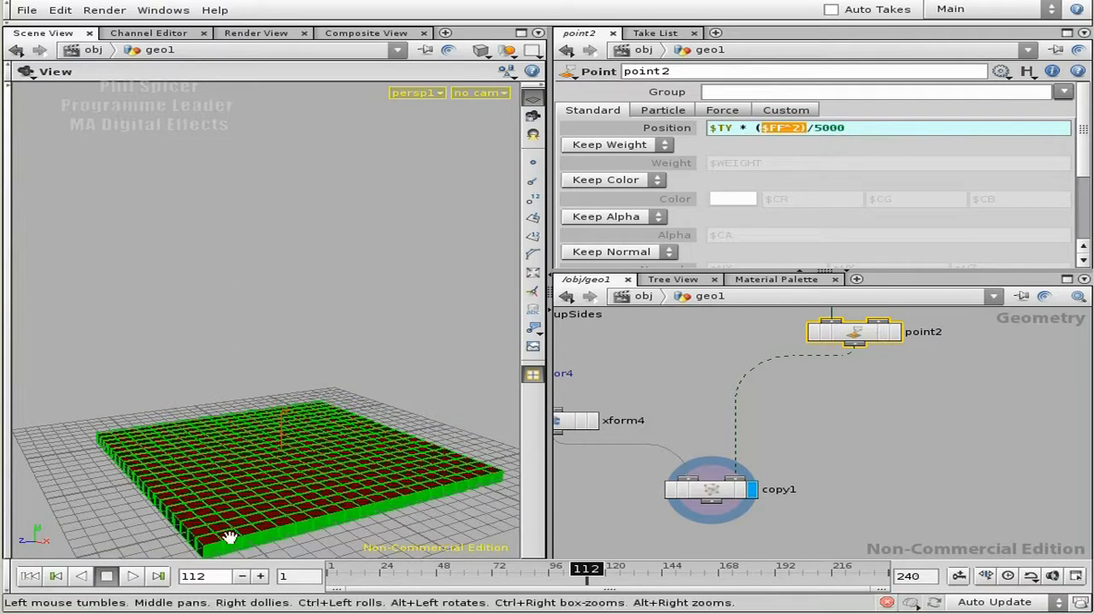
pyautogui.moveTo(814, 129); pyautogui.dragTo(875, 129)
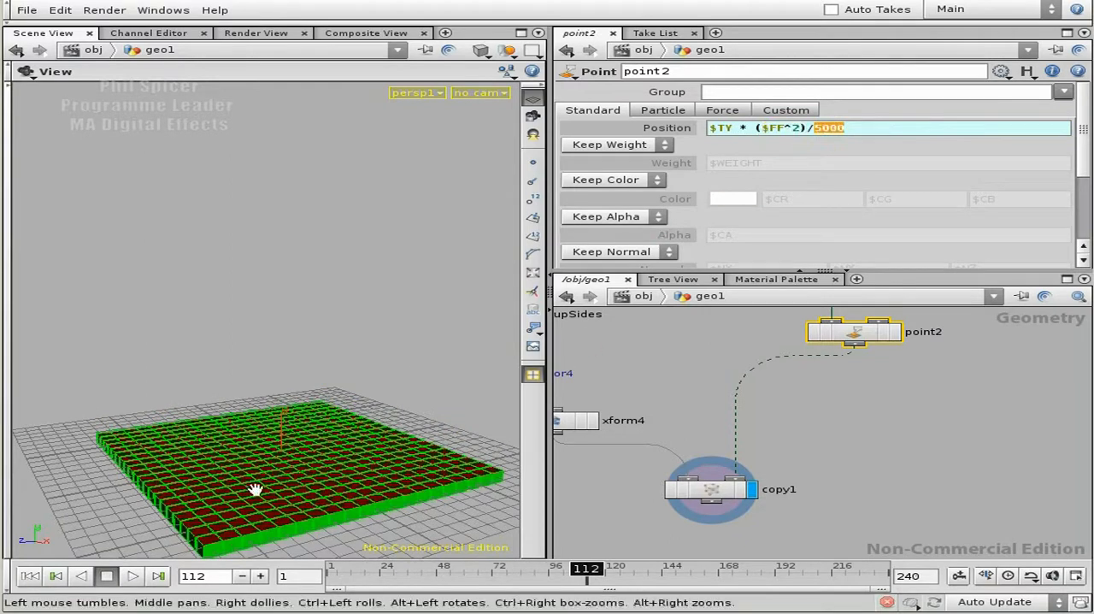
pyautogui.click(31, 576)
pyautogui.click(132, 575)
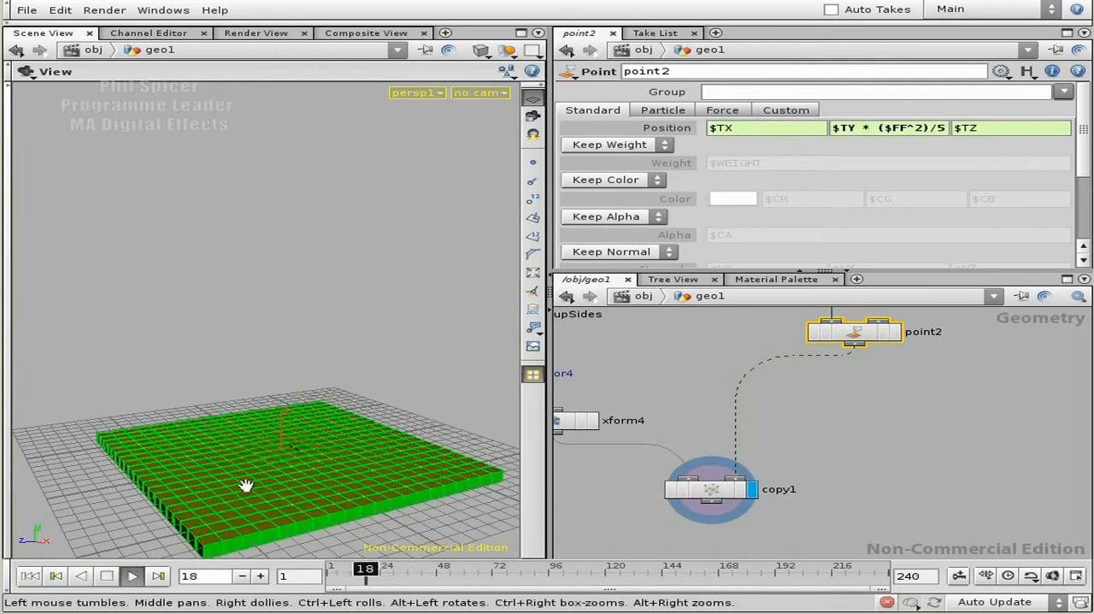
pyautogui.click(107, 575)
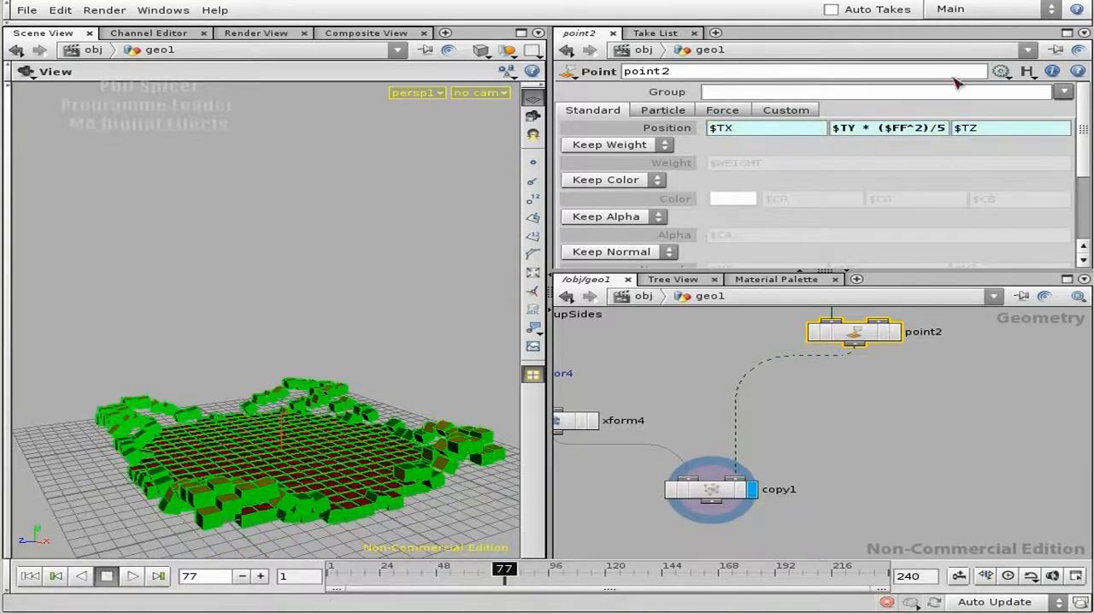
# - Set the Y position expression of point2 to $TY * ($FF^2)/3000
pyautogui.click(910, 128)
pyautogui.moveTo(865, 135); pyautogui.dragTo(820, 130)
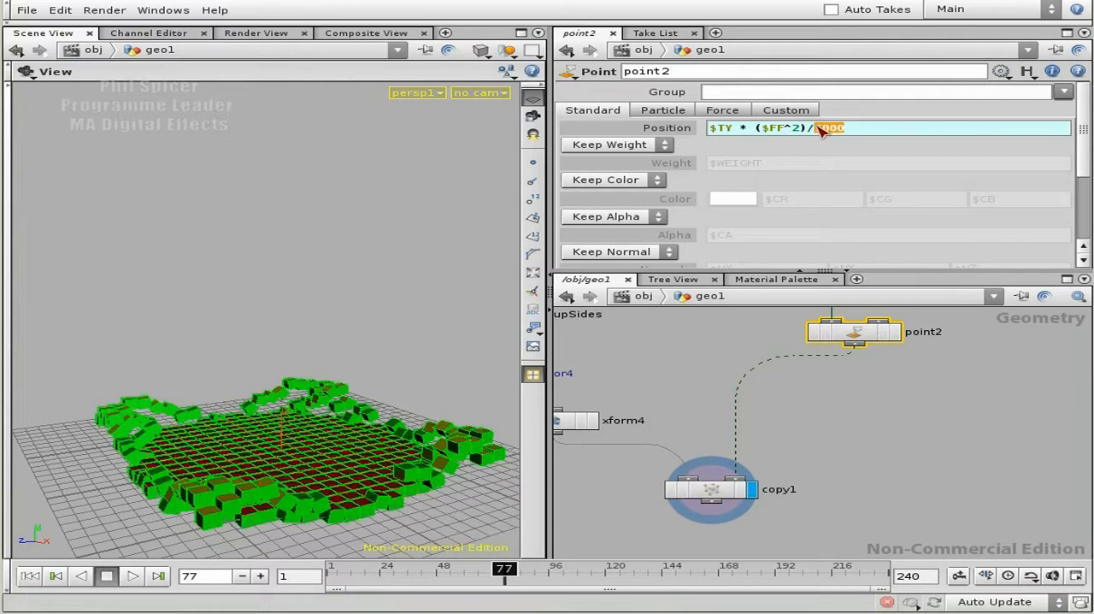
pyautogui.write('3')
pyautogui.press('Return')
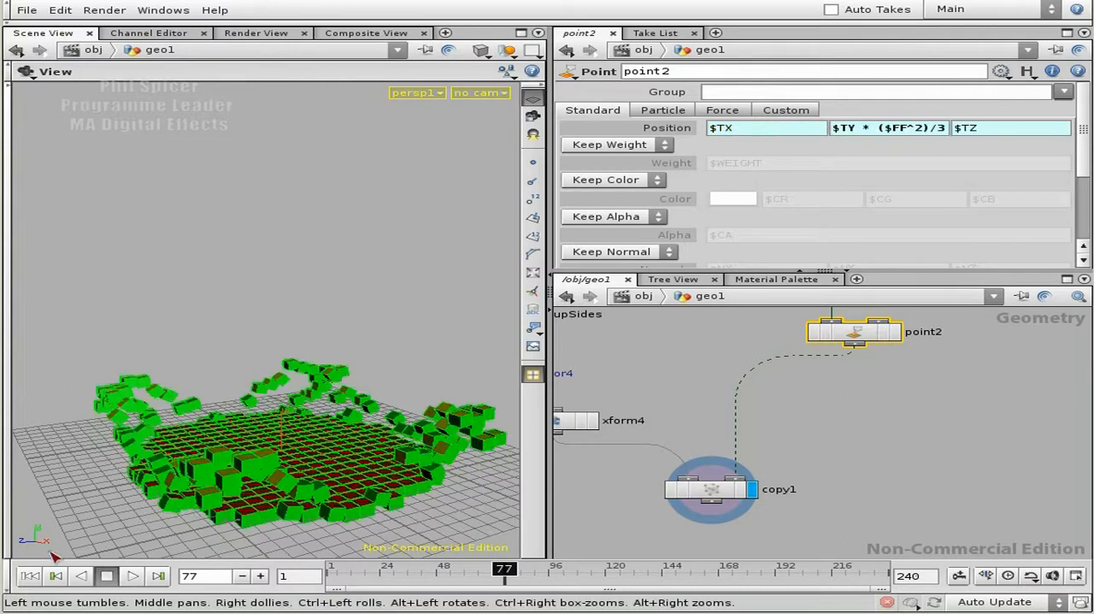
# - Play the animation from the first frame to examine the growing wave with the smaller divisor
pyautogui.click(30, 577)
pyautogui.click(132, 575)
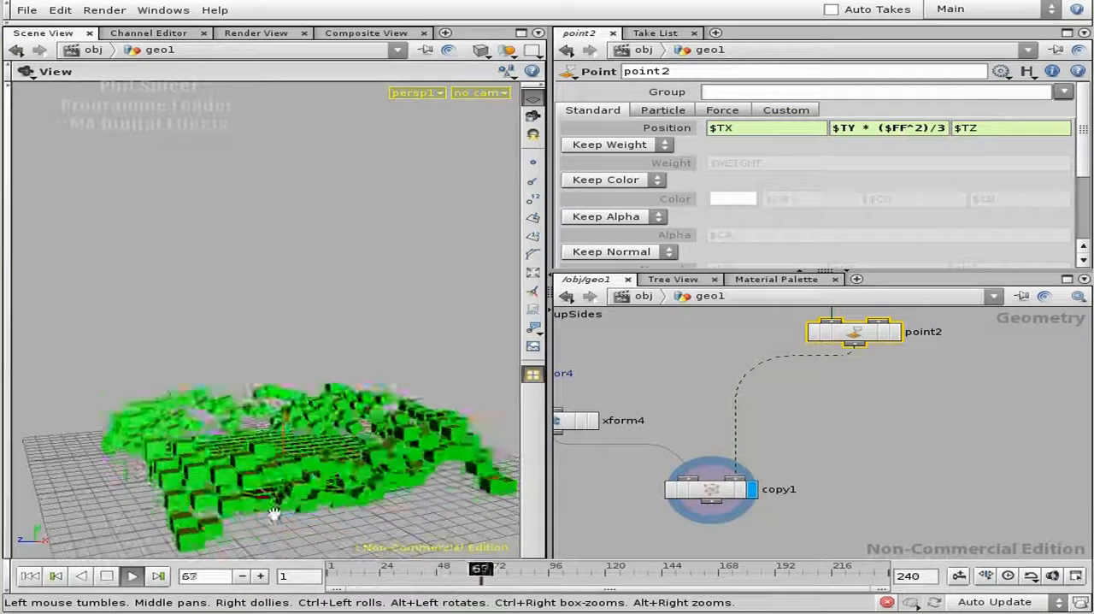
pyautogui.click(106, 575)
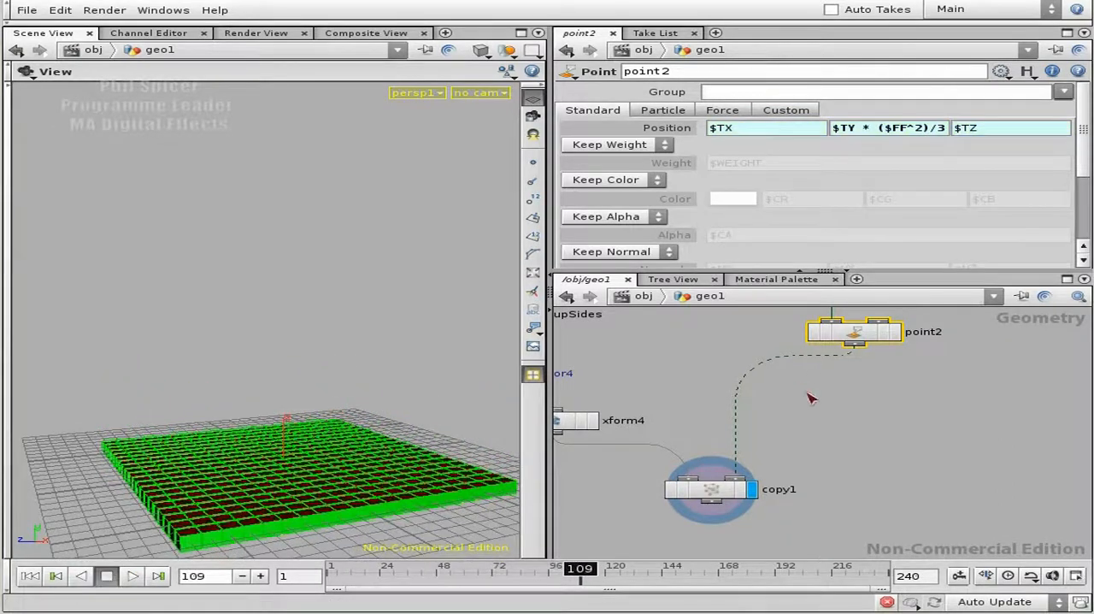
pyautogui.moveTo(820, 421); pyautogui.dragTo(850, 362, button='middle')
pyautogui.moveTo(400, 441); pyautogui.dragTo(401, 461)
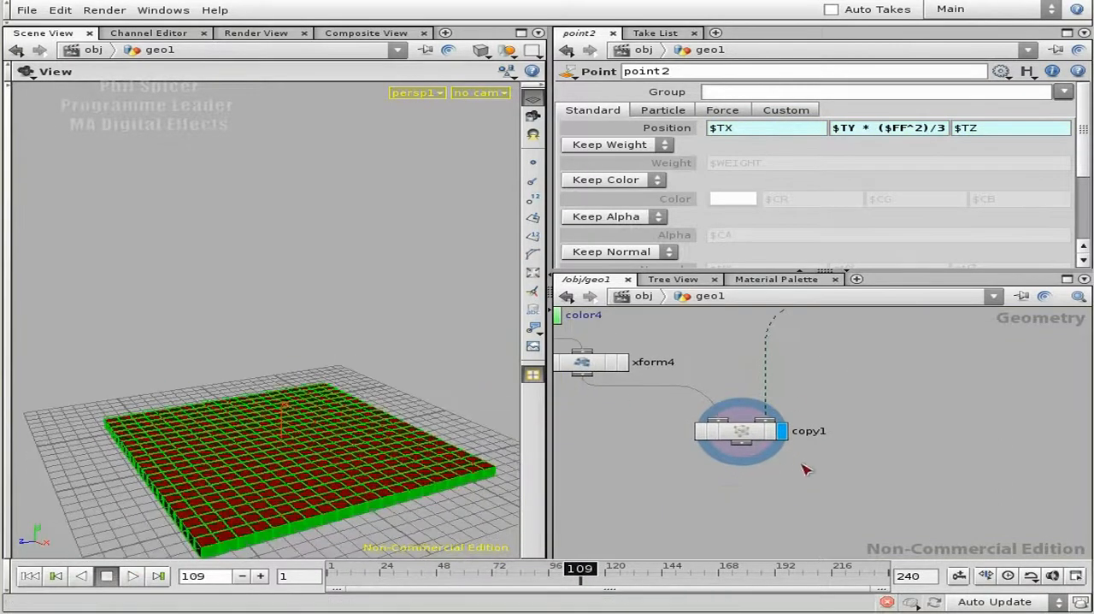